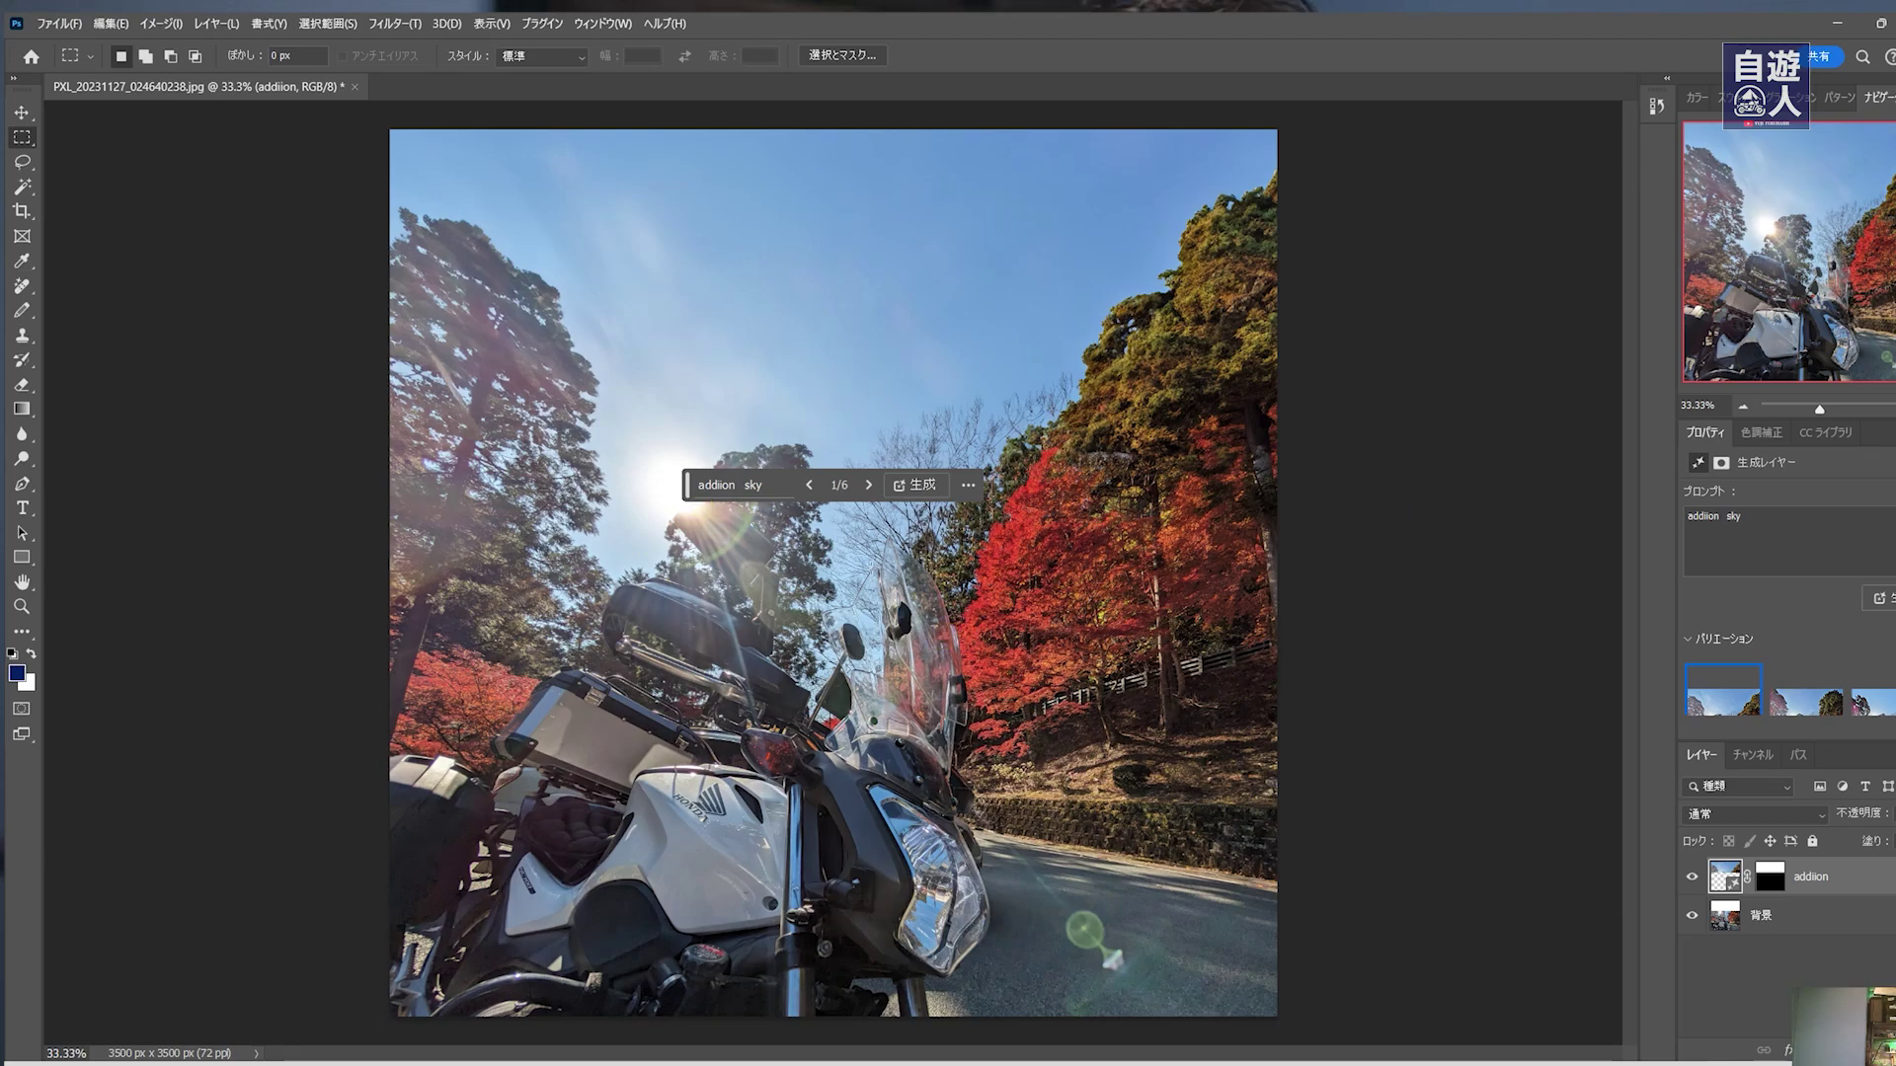
Compare sky variations 1/6 and 2/6, keep 2/6, and drag the generation bar off the sun.
{"action": "left_click", "coordinate": [867, 485]}
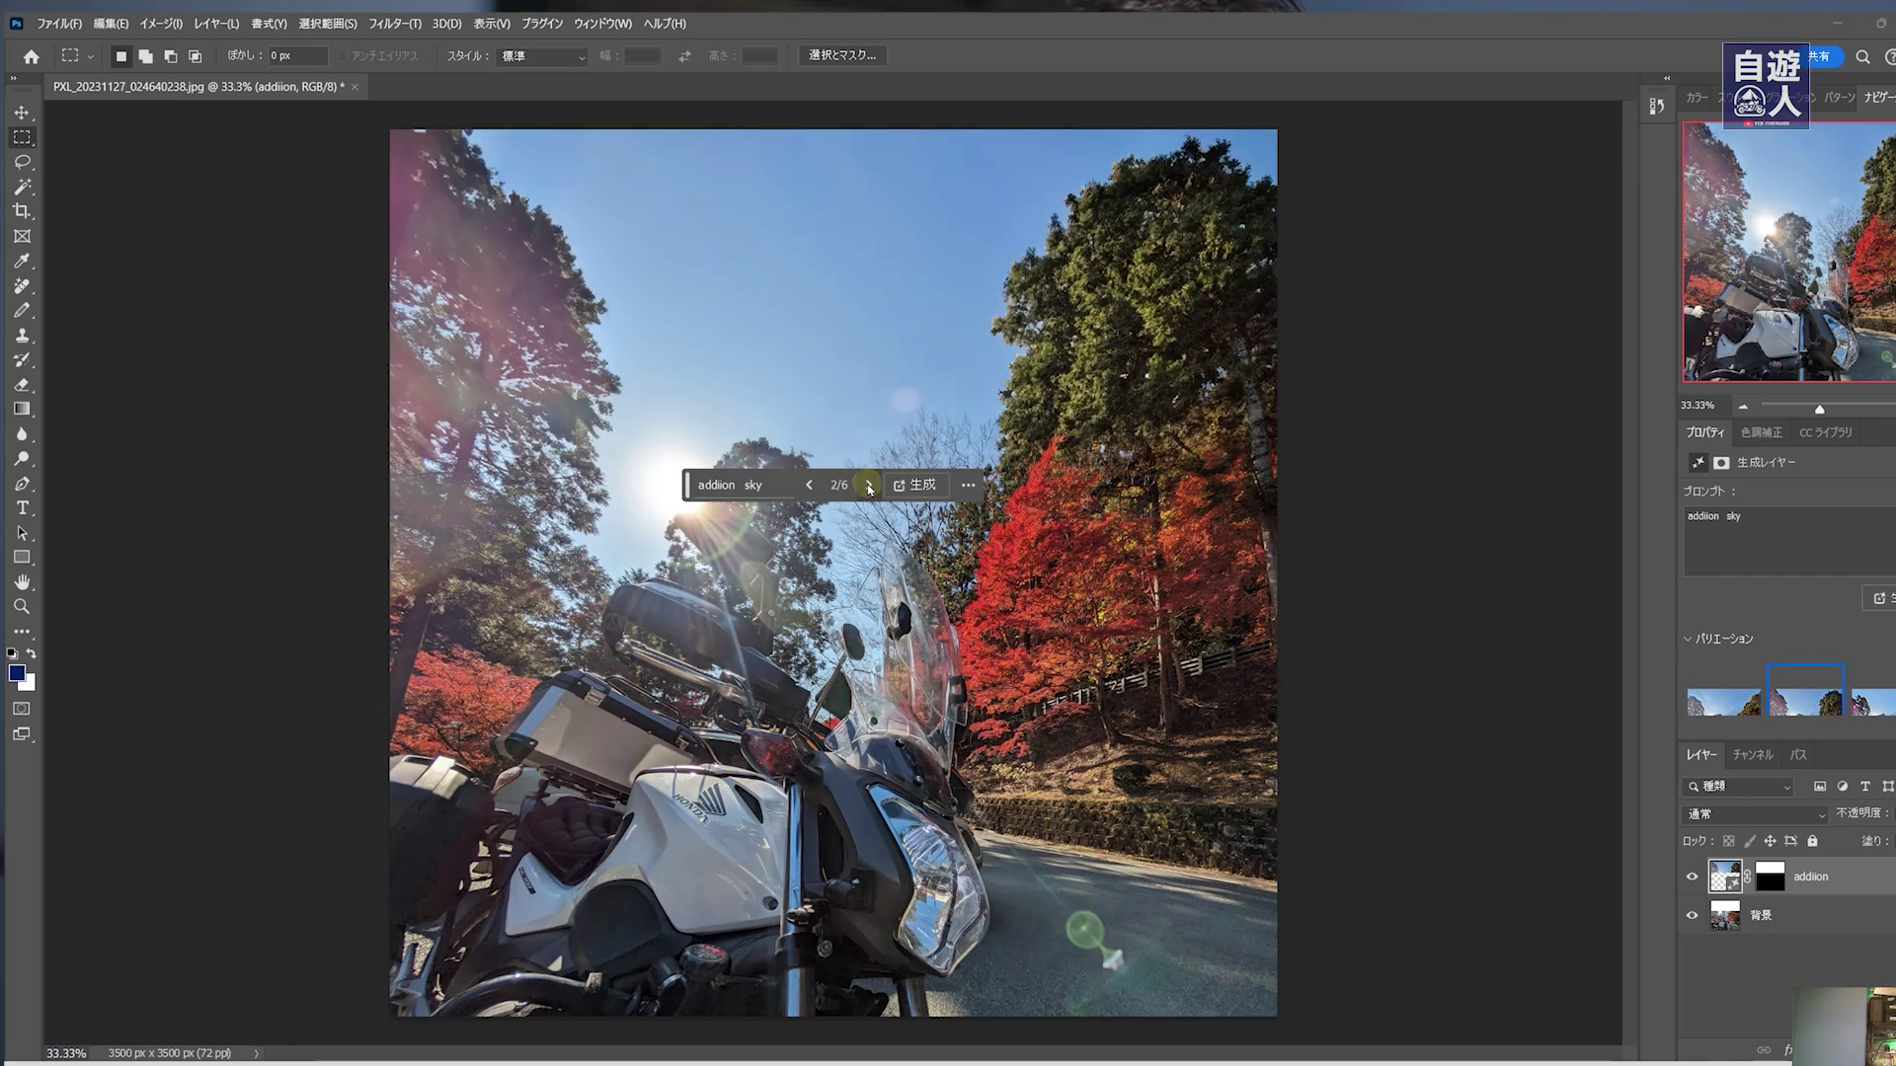
{"action": "left_click", "coordinate": [868, 485]}
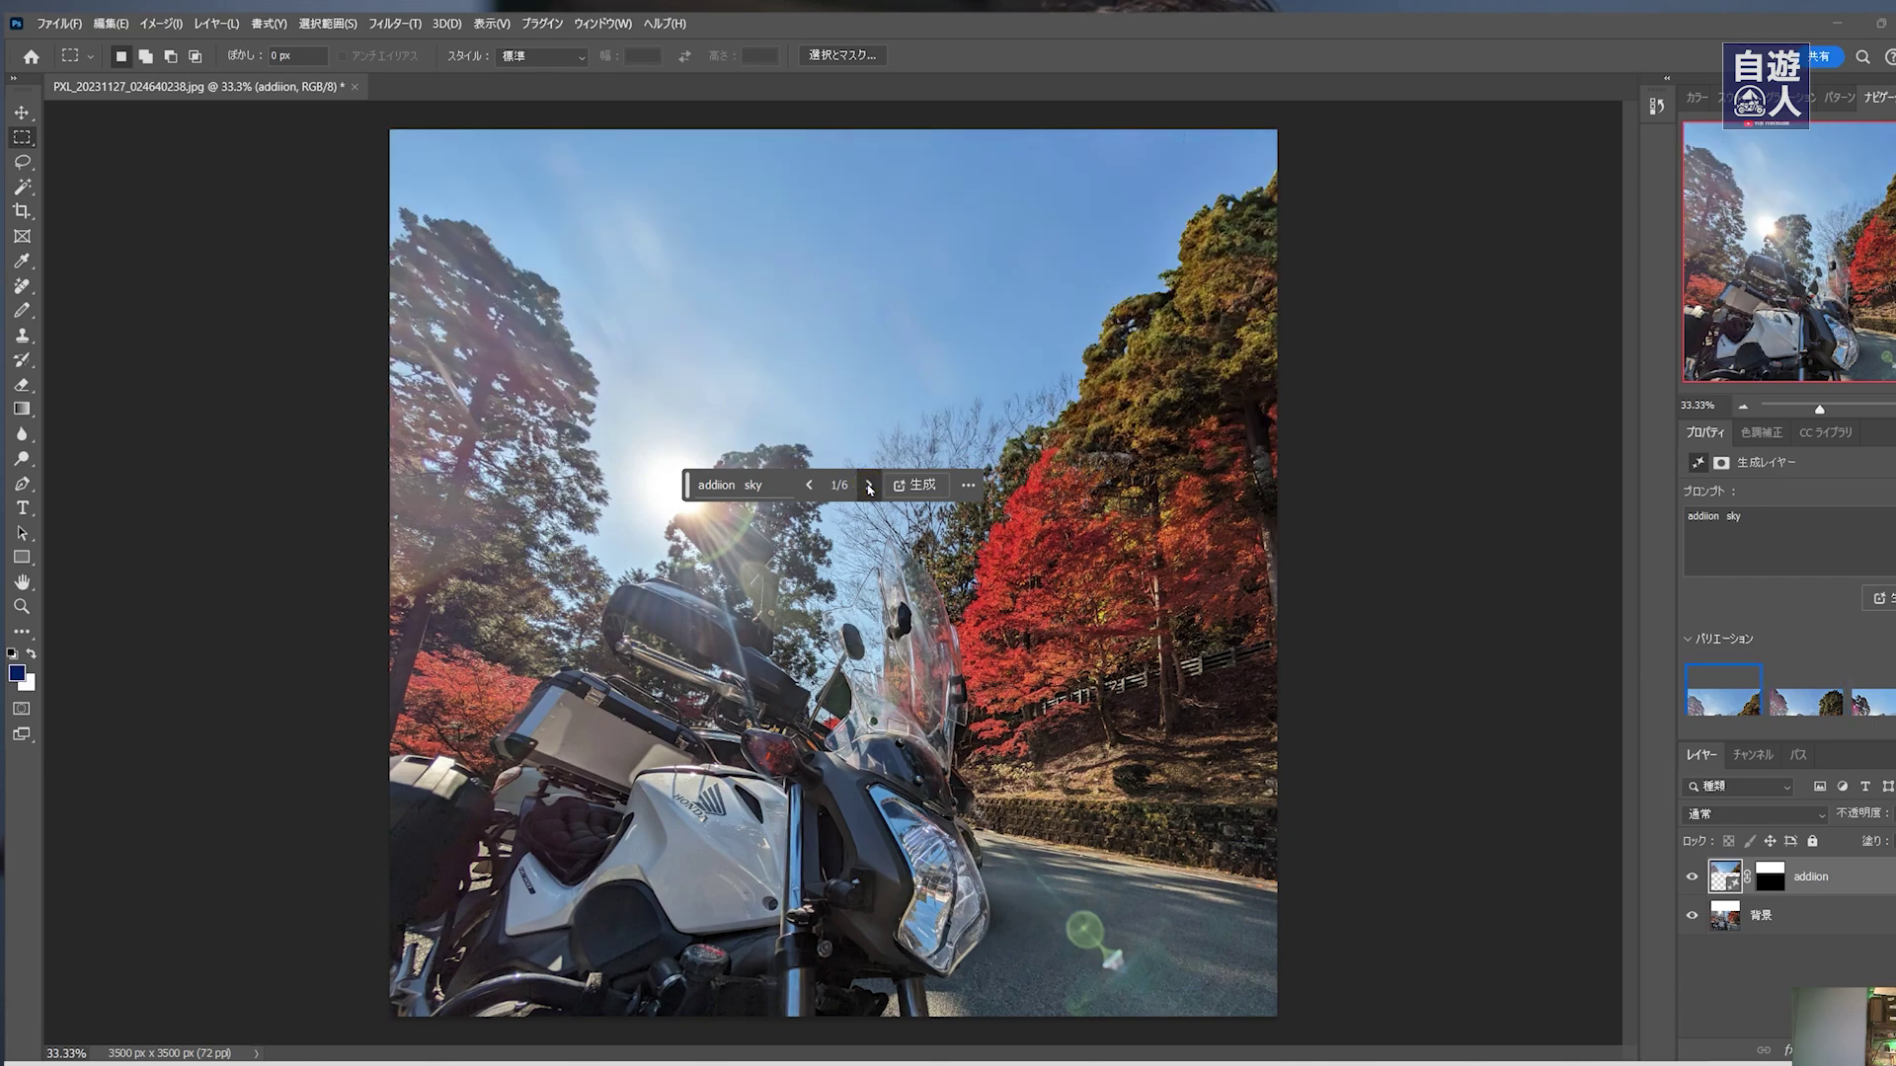
{"action": "left_click", "coordinate": [868, 484]}
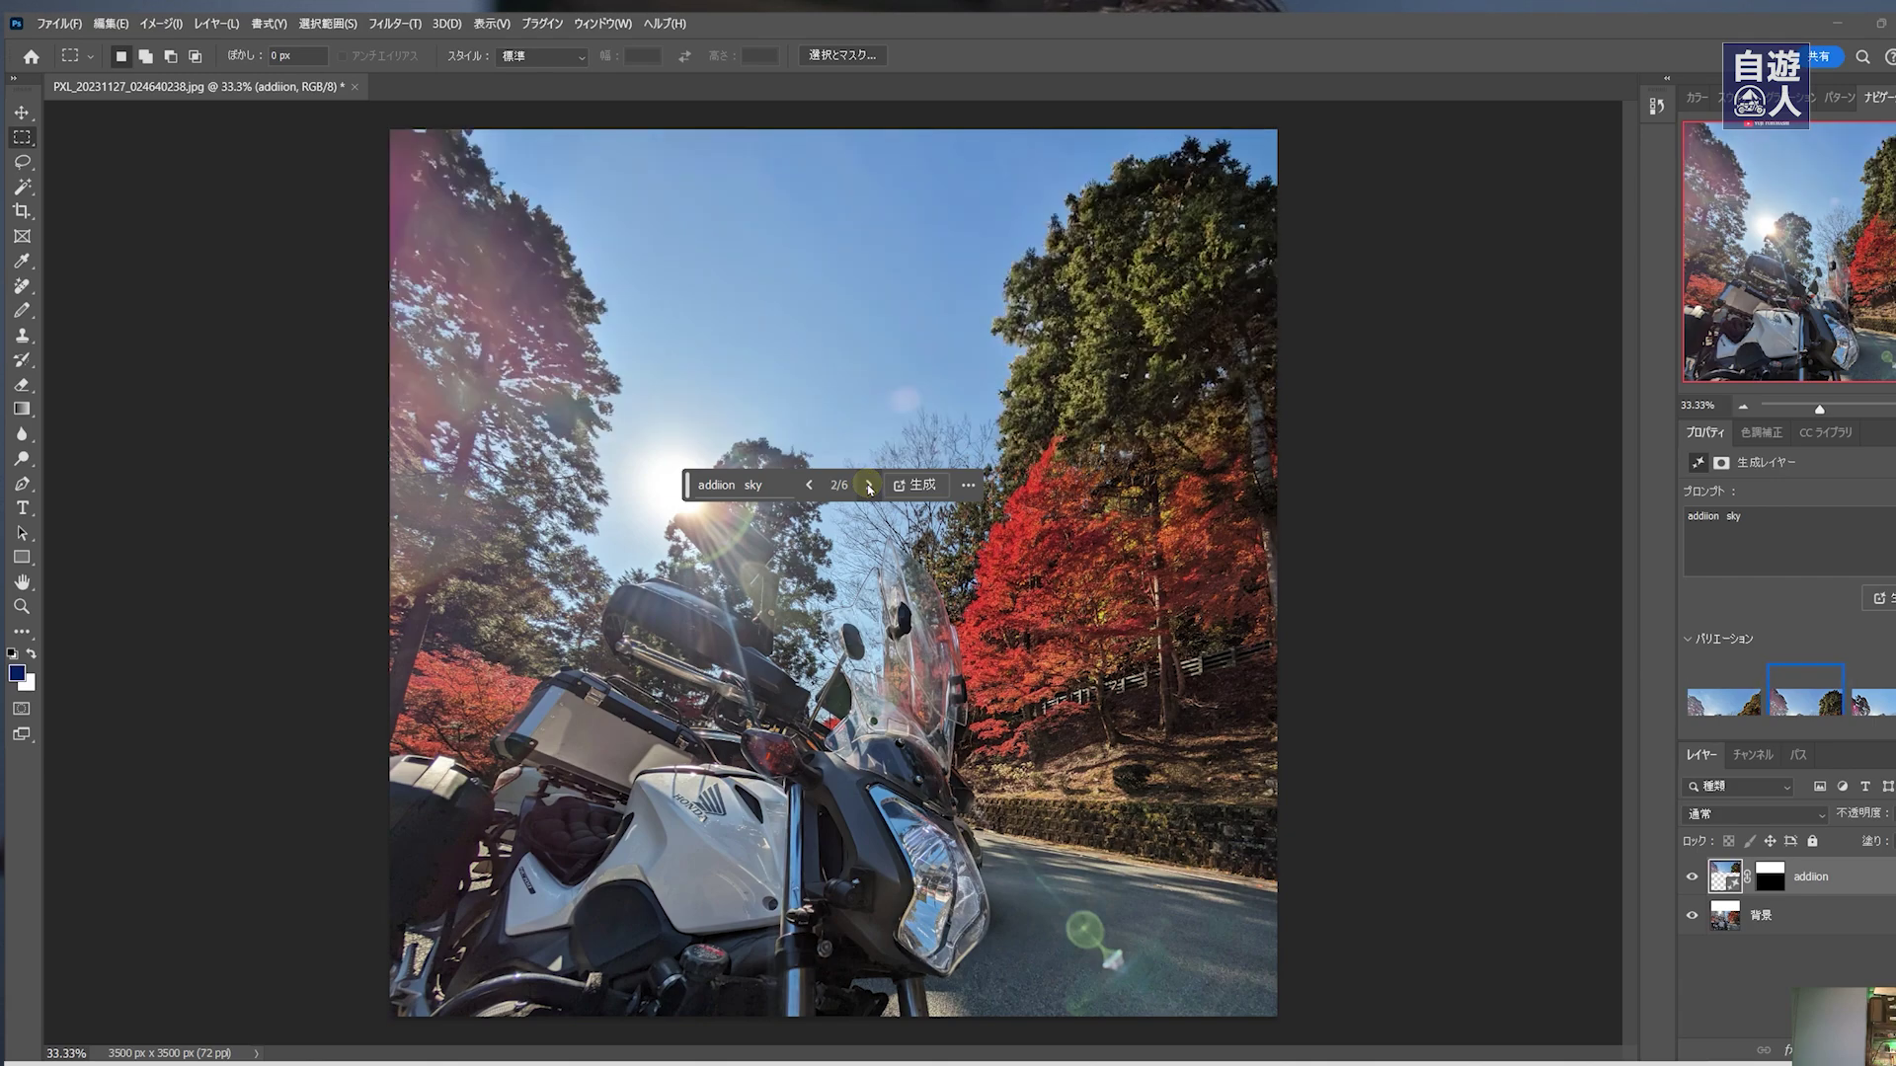
{"action": "left_click_drag", "start_coordinate": [686, 485], "coordinate": [1304, 677]}
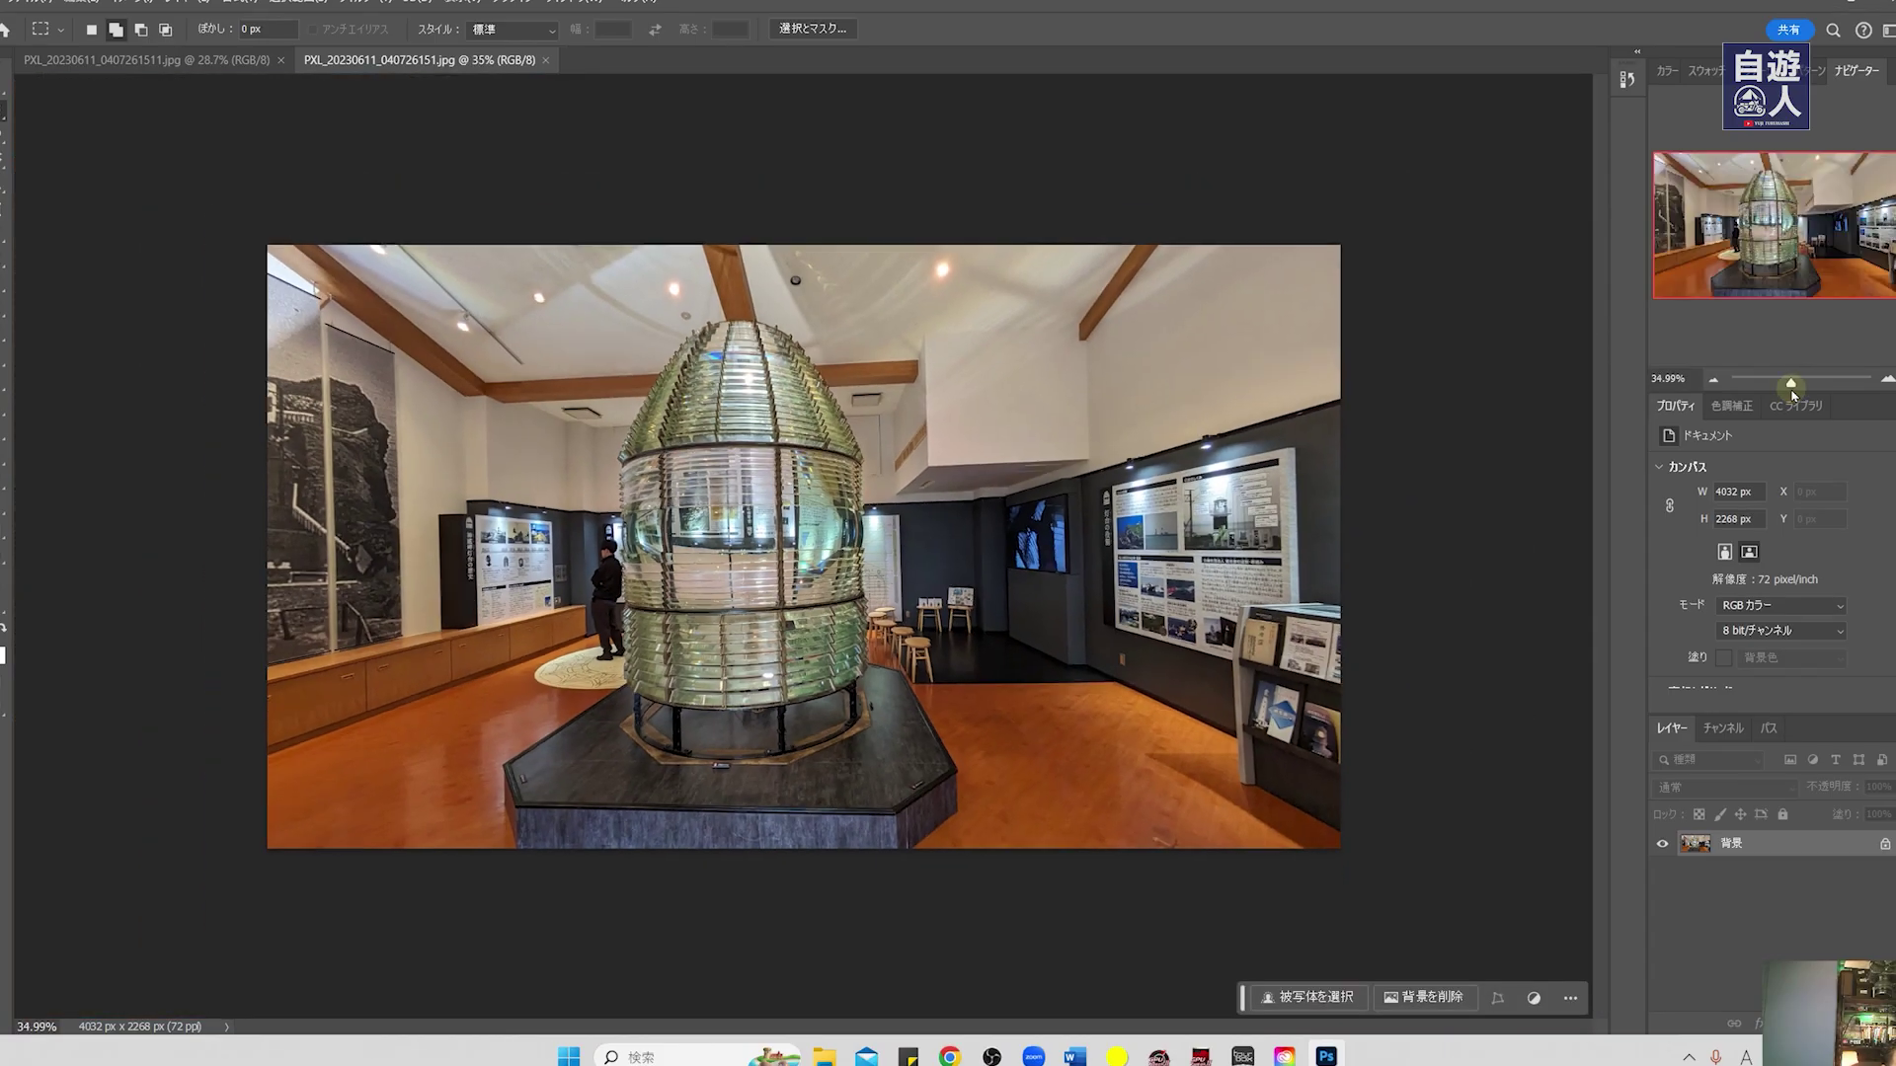
Switch between the two lighthouse document tabs, ending on the square 3000 × 3000 photo.
{"action": "left_click", "coordinate": [183, 61]}
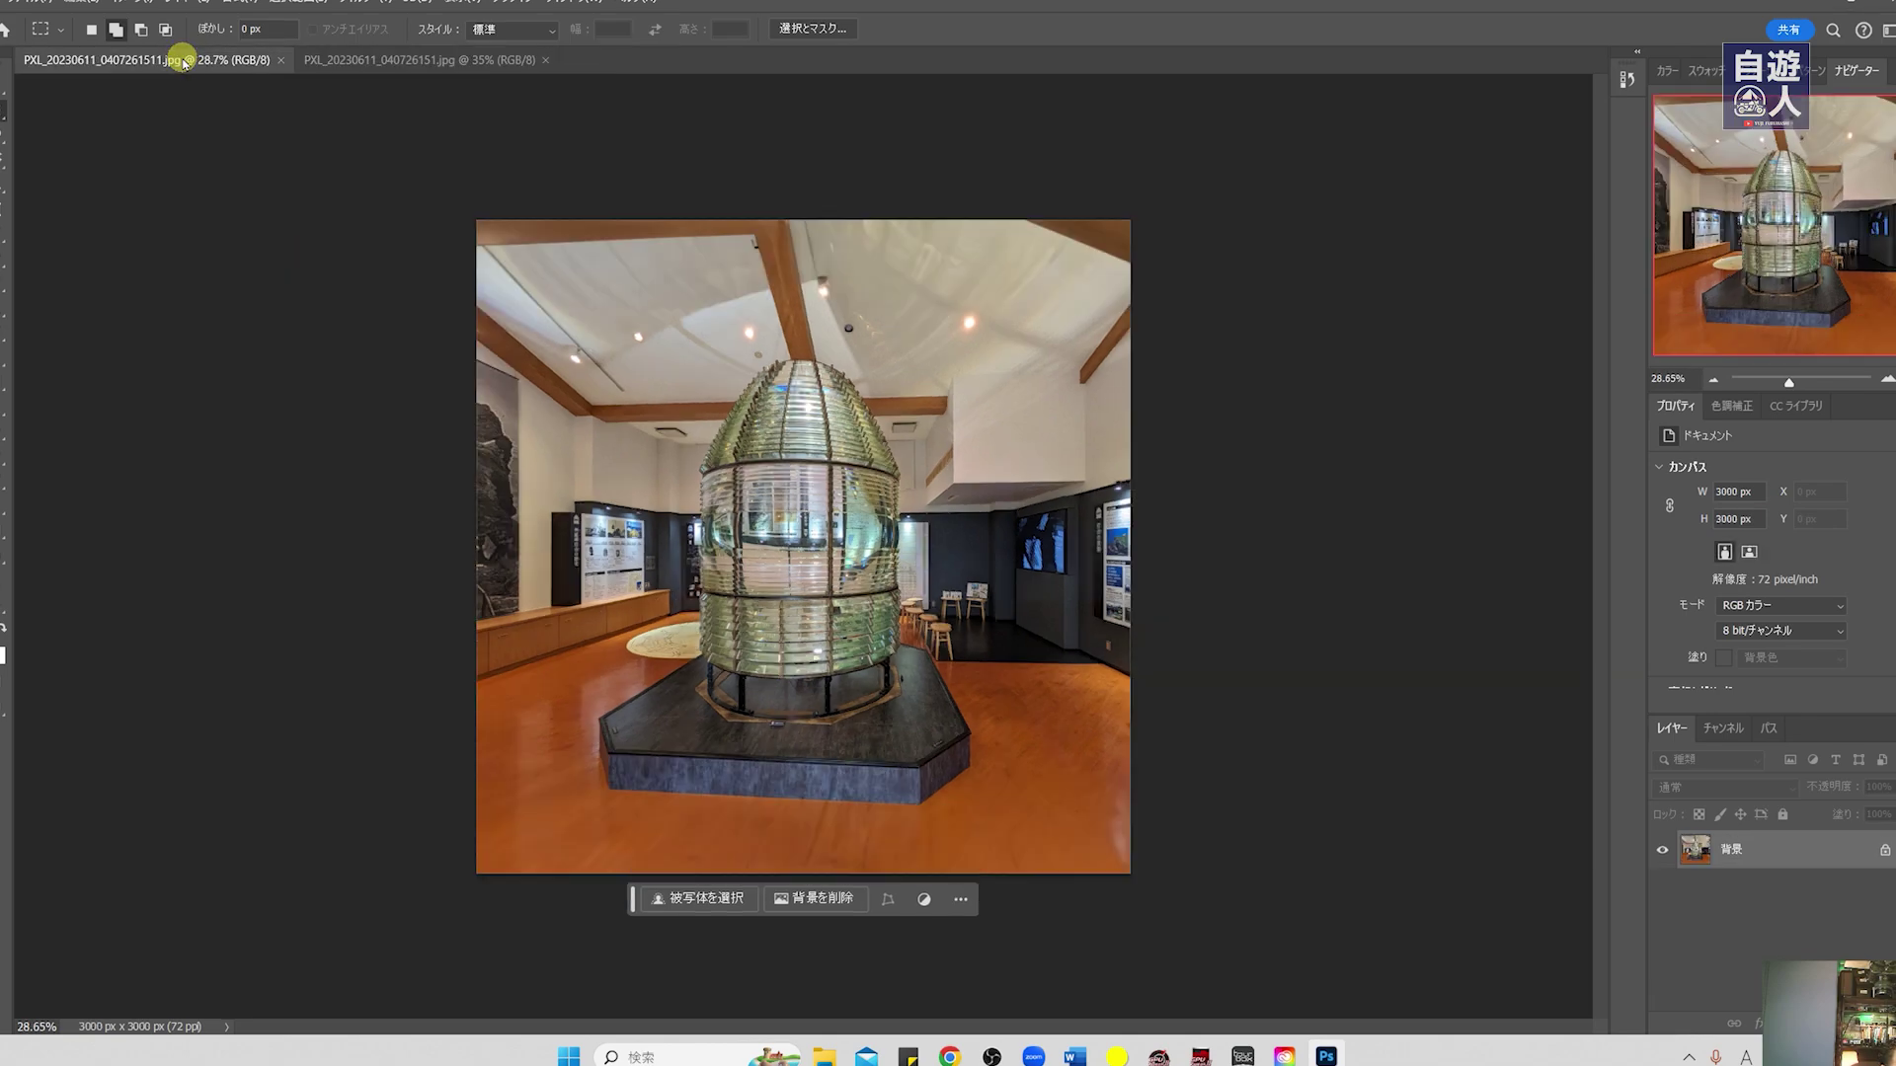
{"action": "left_click", "coordinate": [316, 60]}
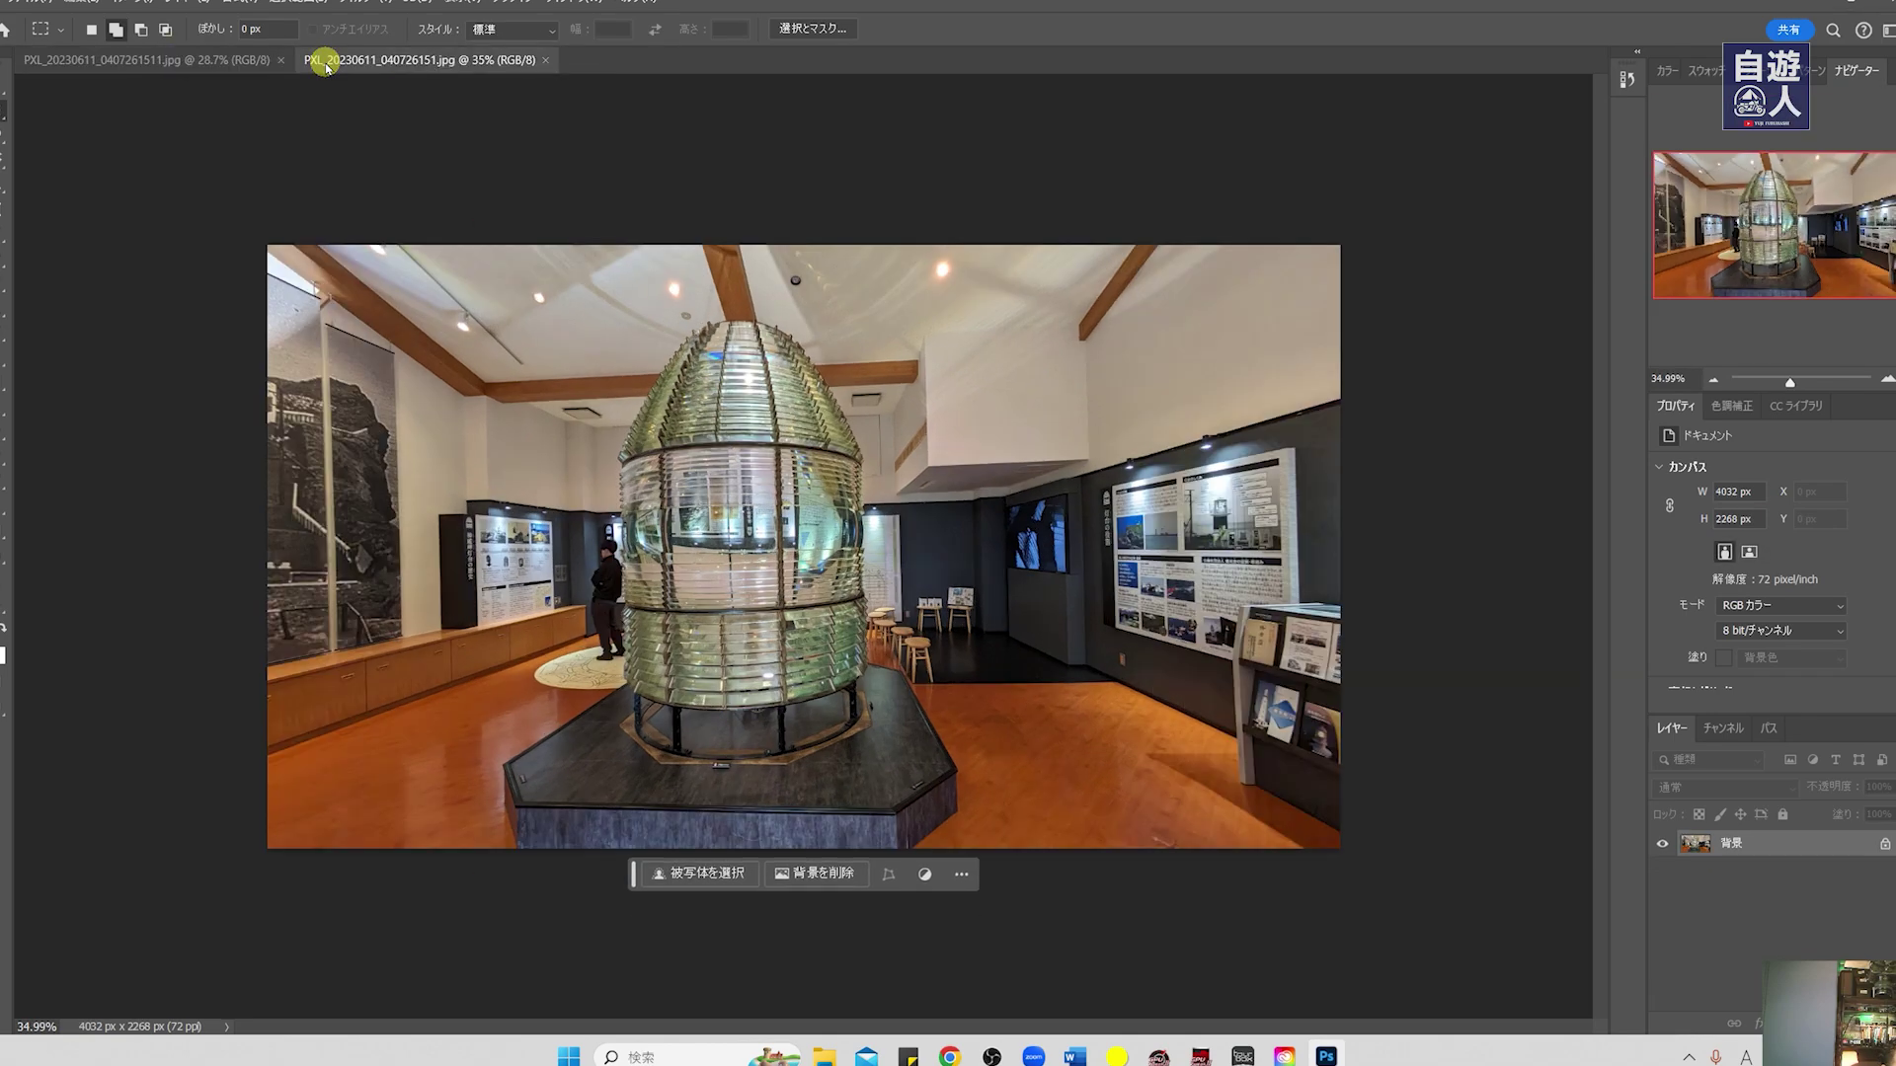
{"action": "left_click", "coordinate": [151, 61]}
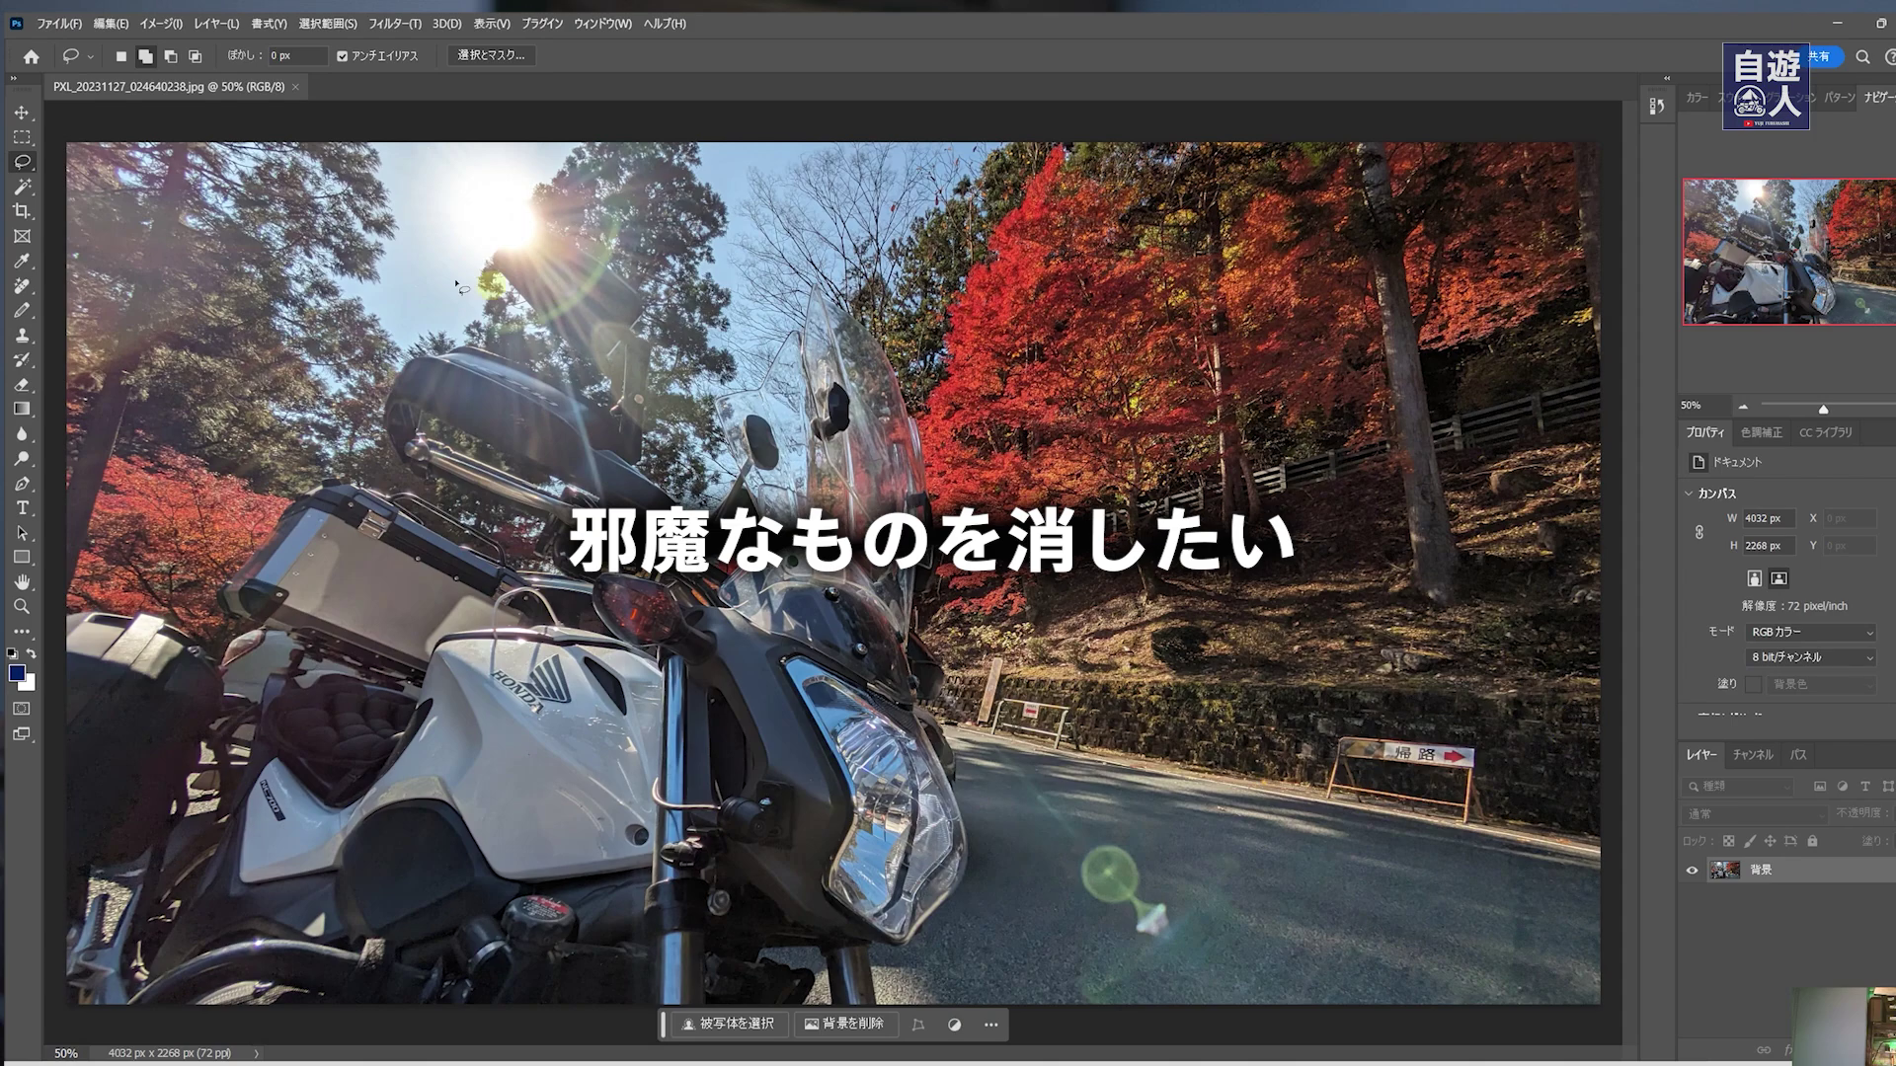
Clone-stamp wall texture over the 帰路 sign's striped end and both characters.
{"action": "left_click", "coordinate": [22, 337]}
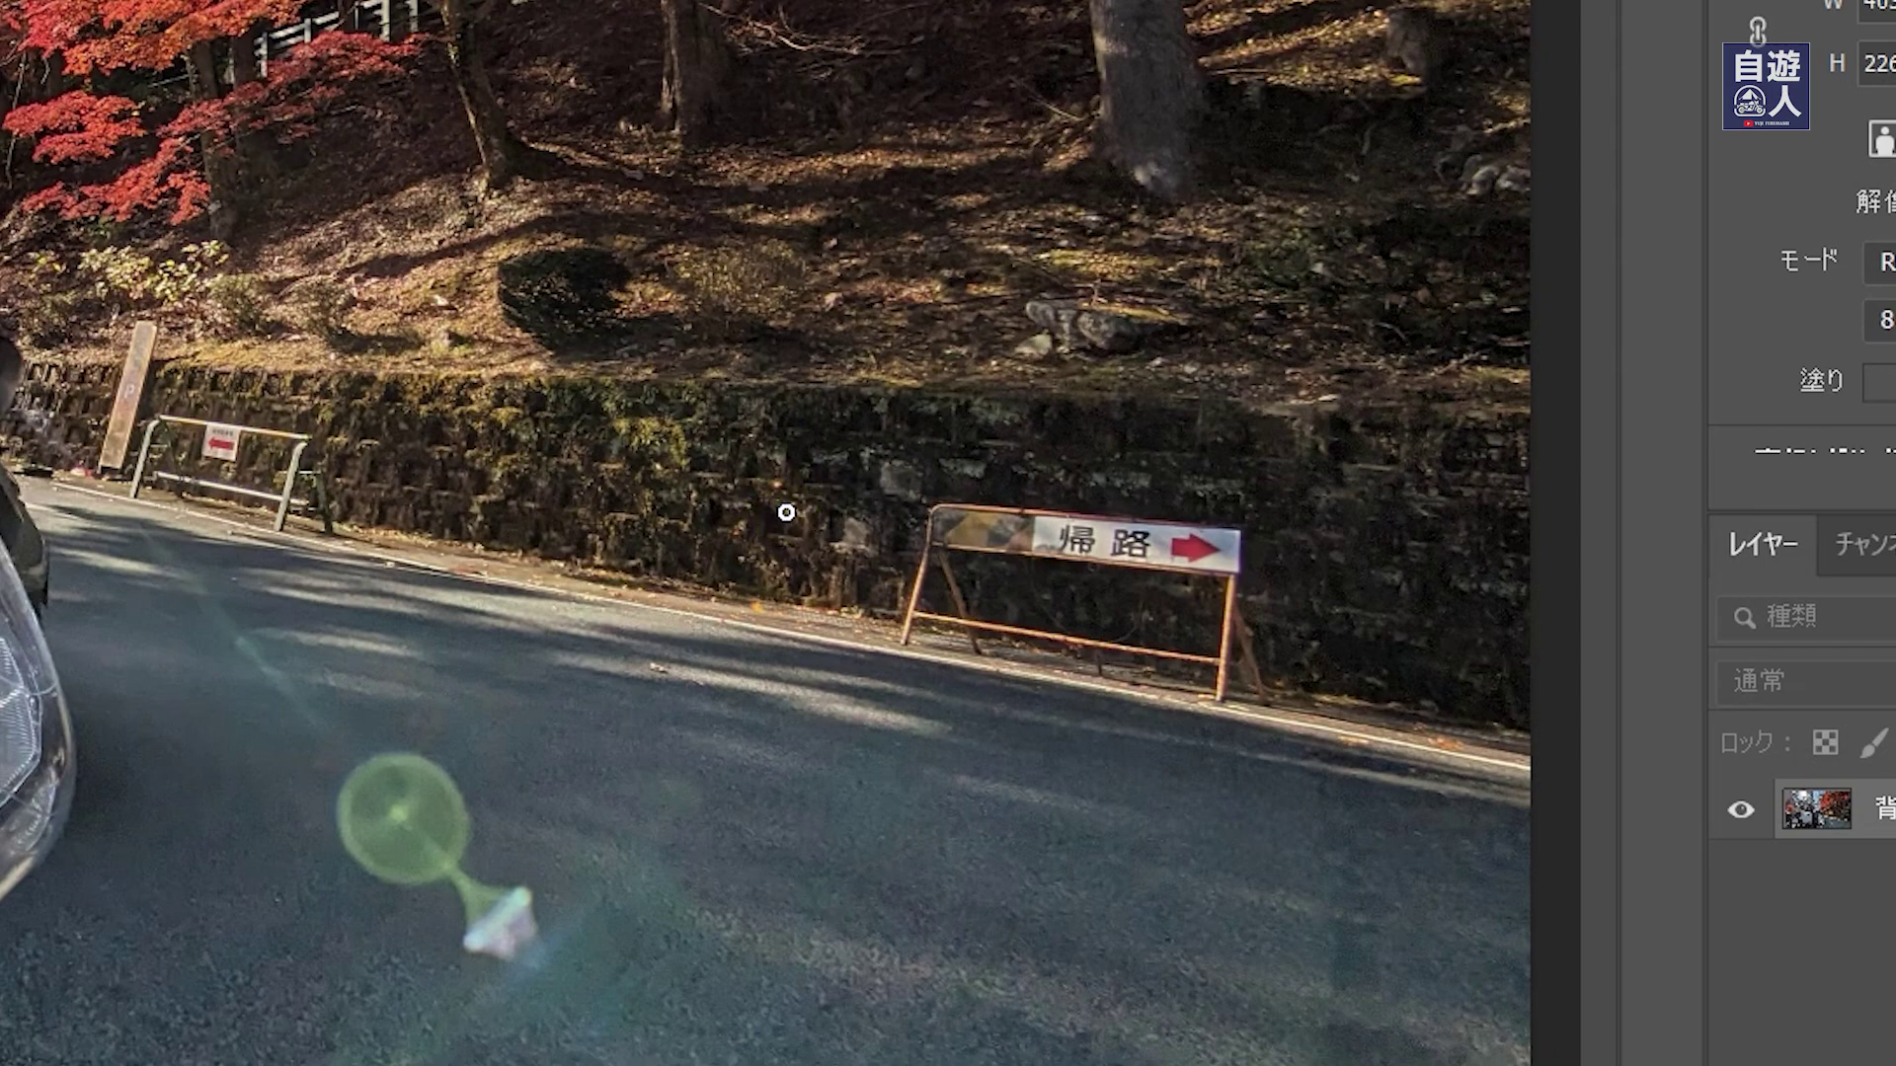
{"action": "left_click_drag", "start_coordinate": [934, 548], "coordinate": [938, 531]}
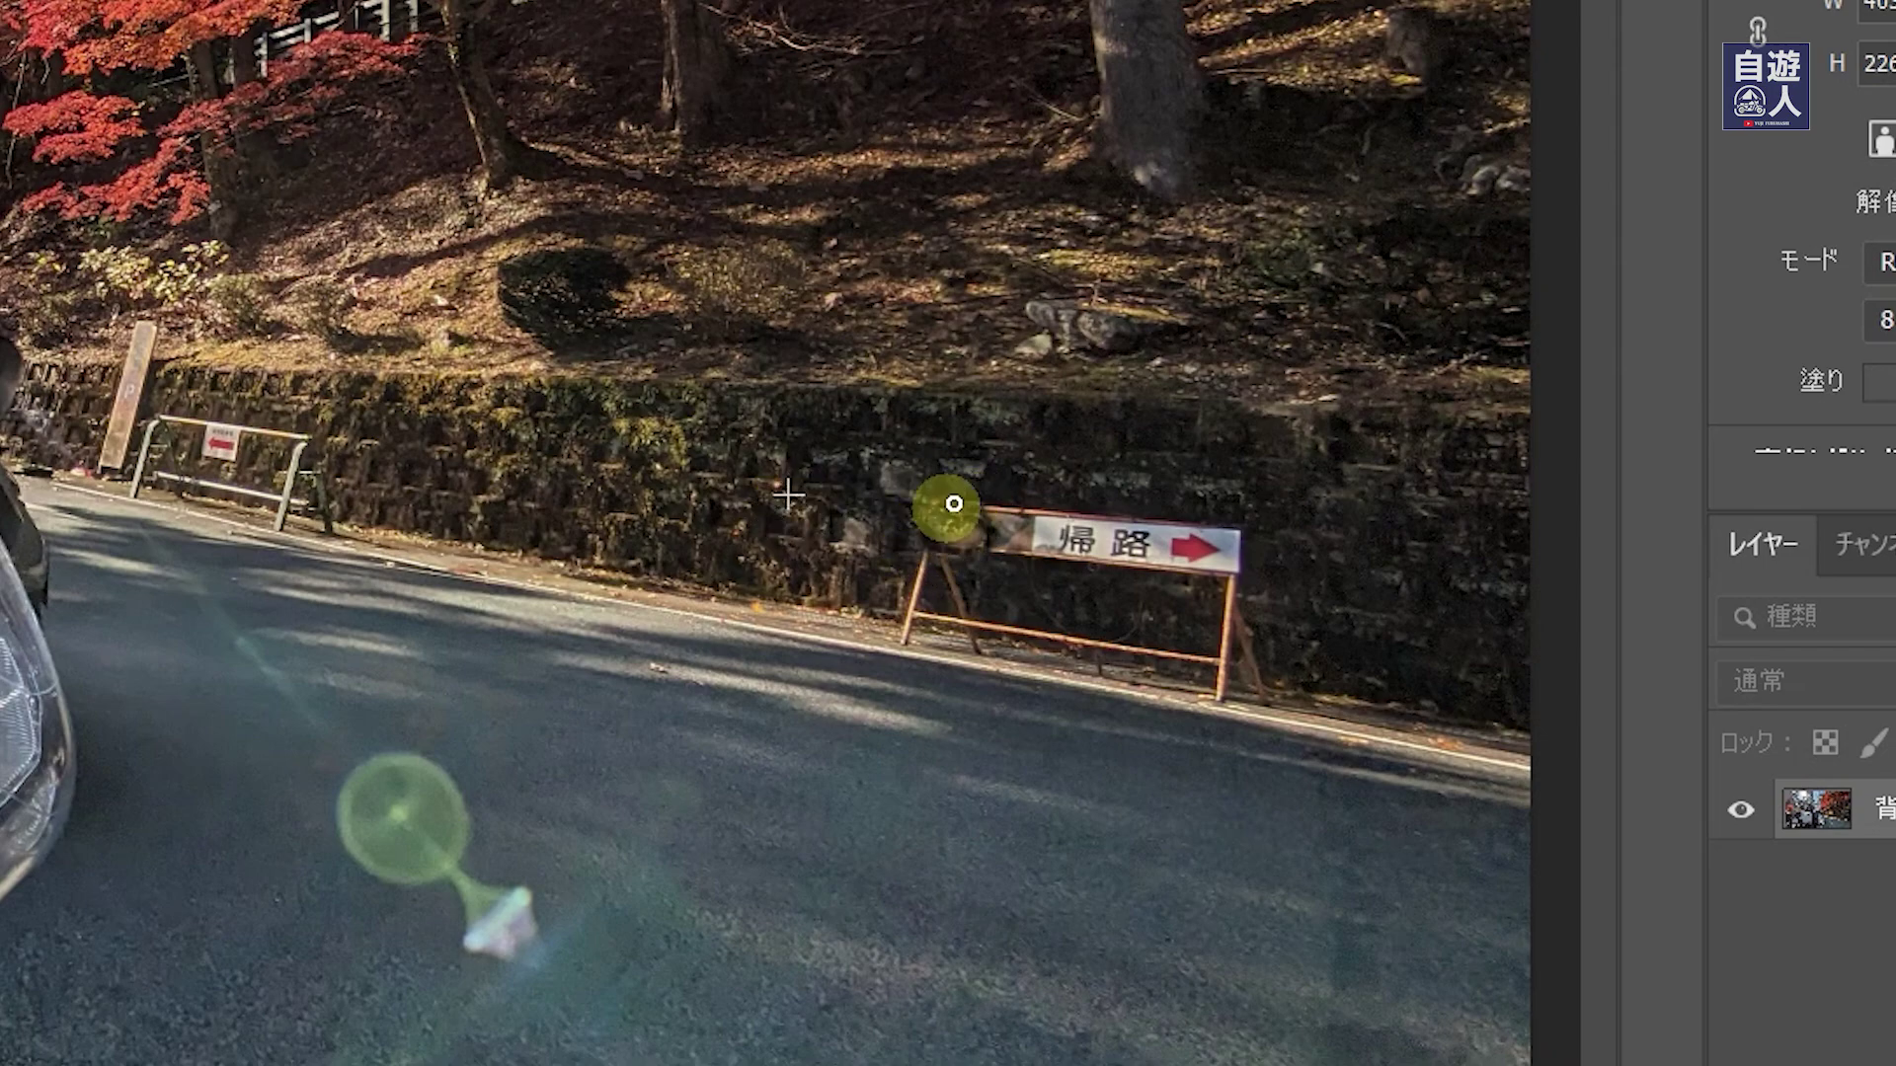
{"action": "left_click_drag", "start_coordinate": [927, 540], "coordinate": [1007, 516]}
{"action": "left_click_drag", "start_coordinate": [865, 507], "coordinate": [1136, 541]}
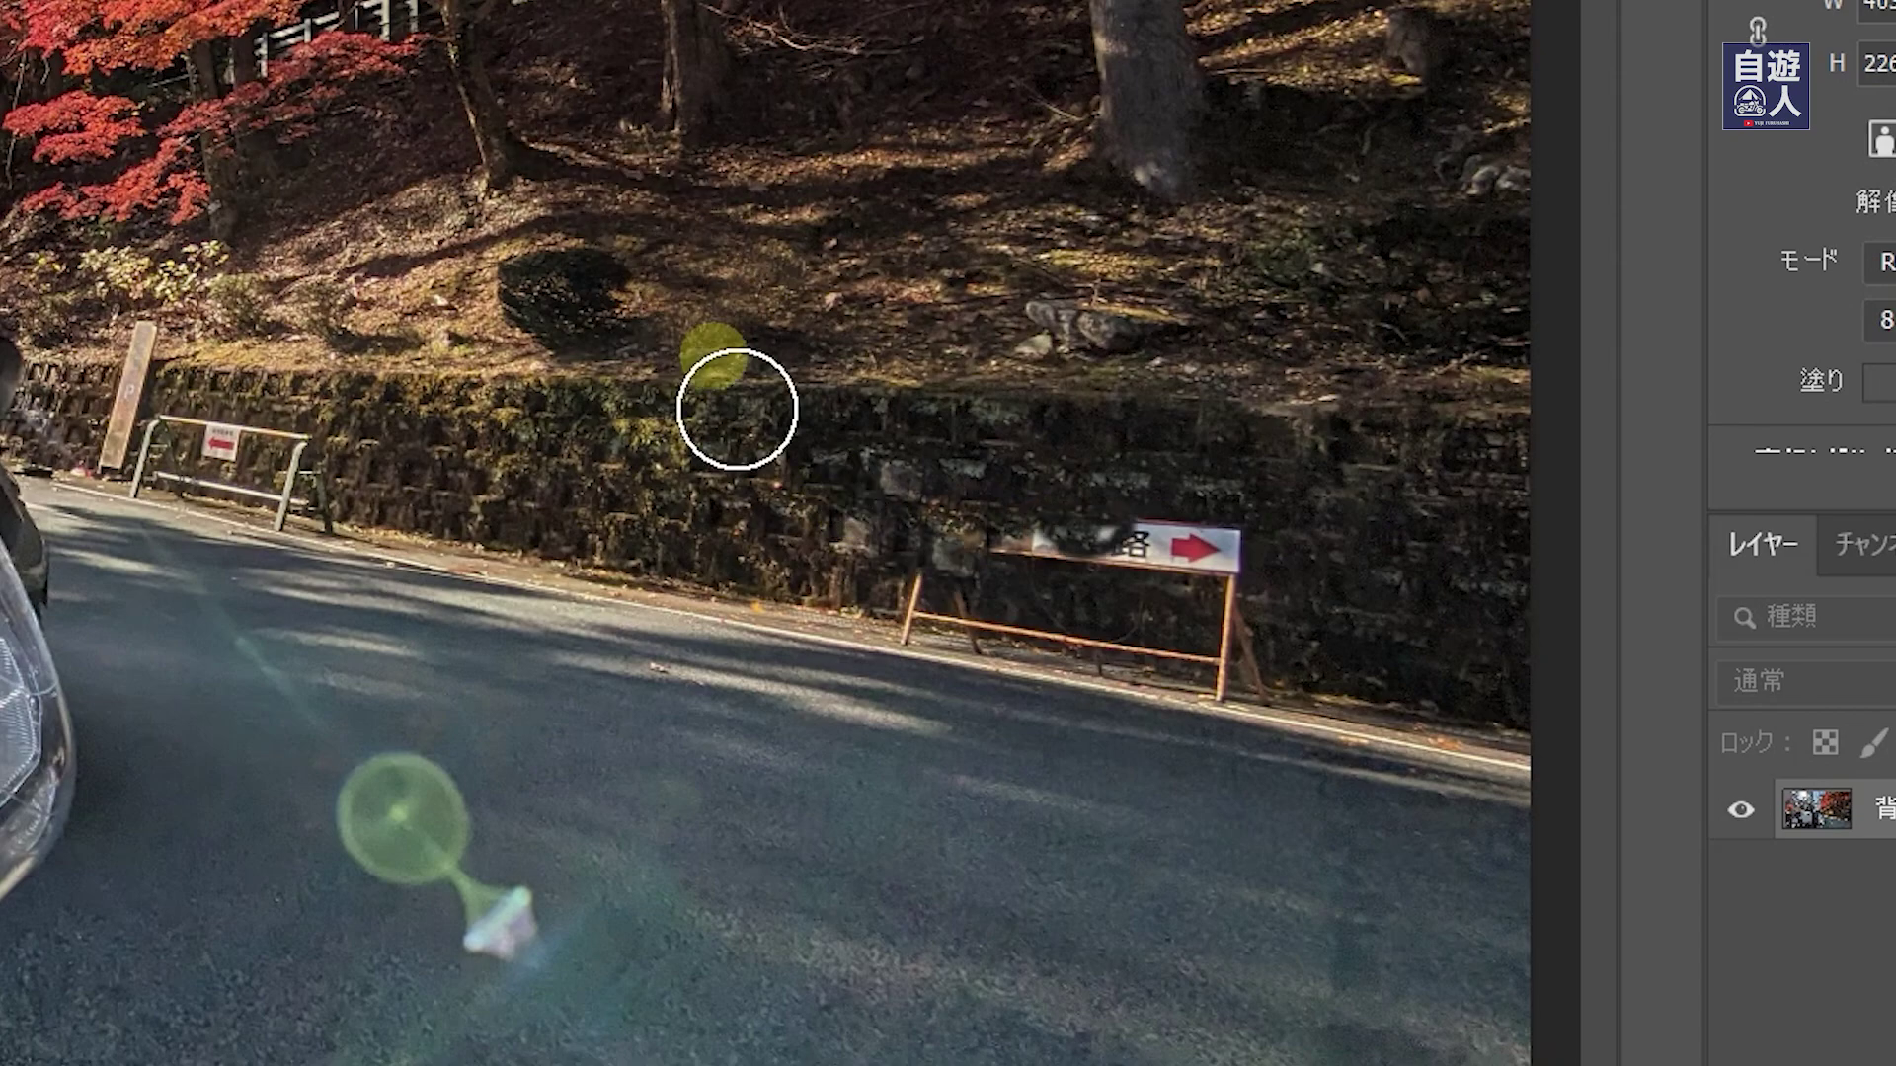
{"action": "left_click", "coordinate": [936, 452], "text": "alt"}
{"action": "mouse_move", "coordinate": [928, 567]}
{"action": "left_mouse_down"}
{"action": "mouse_move", "coordinate": [1167, 556]}
{"action": "mouse_move", "coordinate": [1249, 626]}
{"action": "left_mouse_up"}
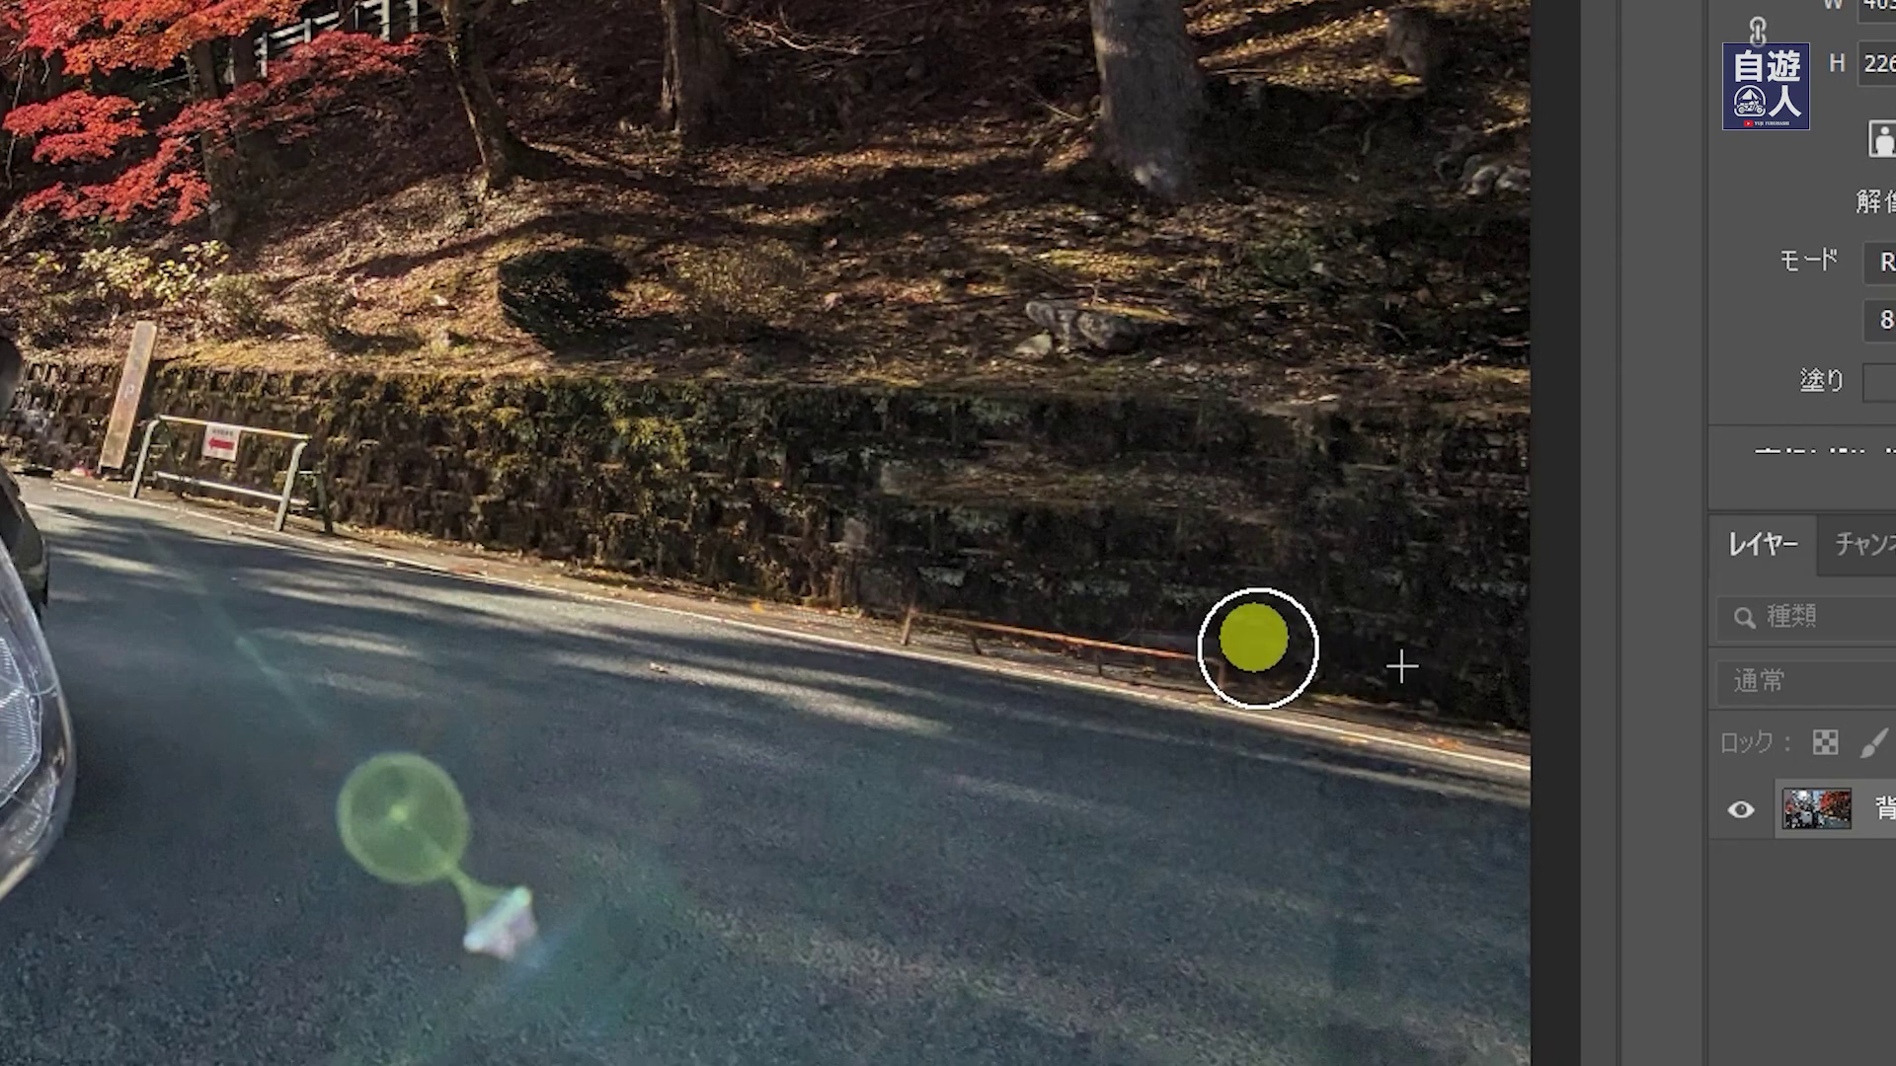
Clone over the sign post and debris at the road edge.
{"action": "left_click_drag", "start_coordinate": [1362, 683], "coordinate": [1067, 618]}
{"action": "left_click", "coordinate": [820, 604]}
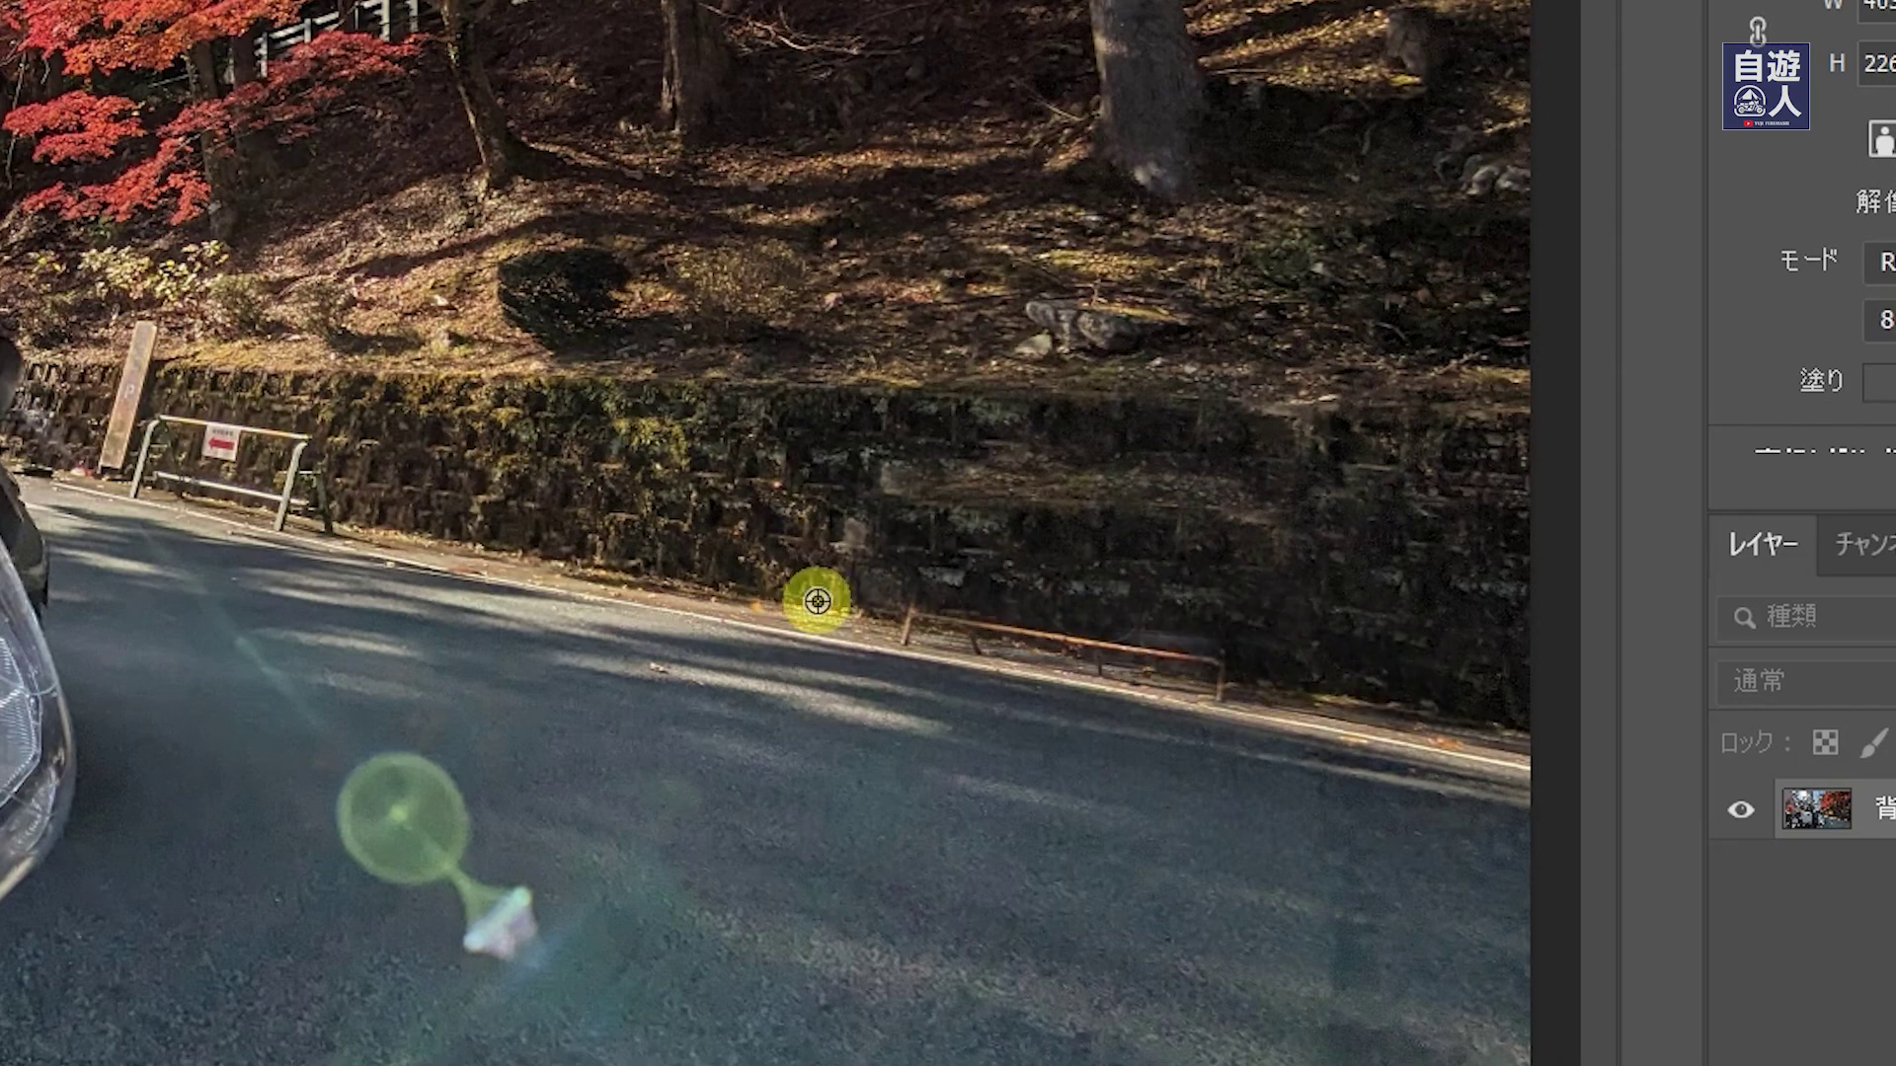
{"action": "left_click_drag", "start_coordinate": [907, 605], "coordinate": [1054, 626]}
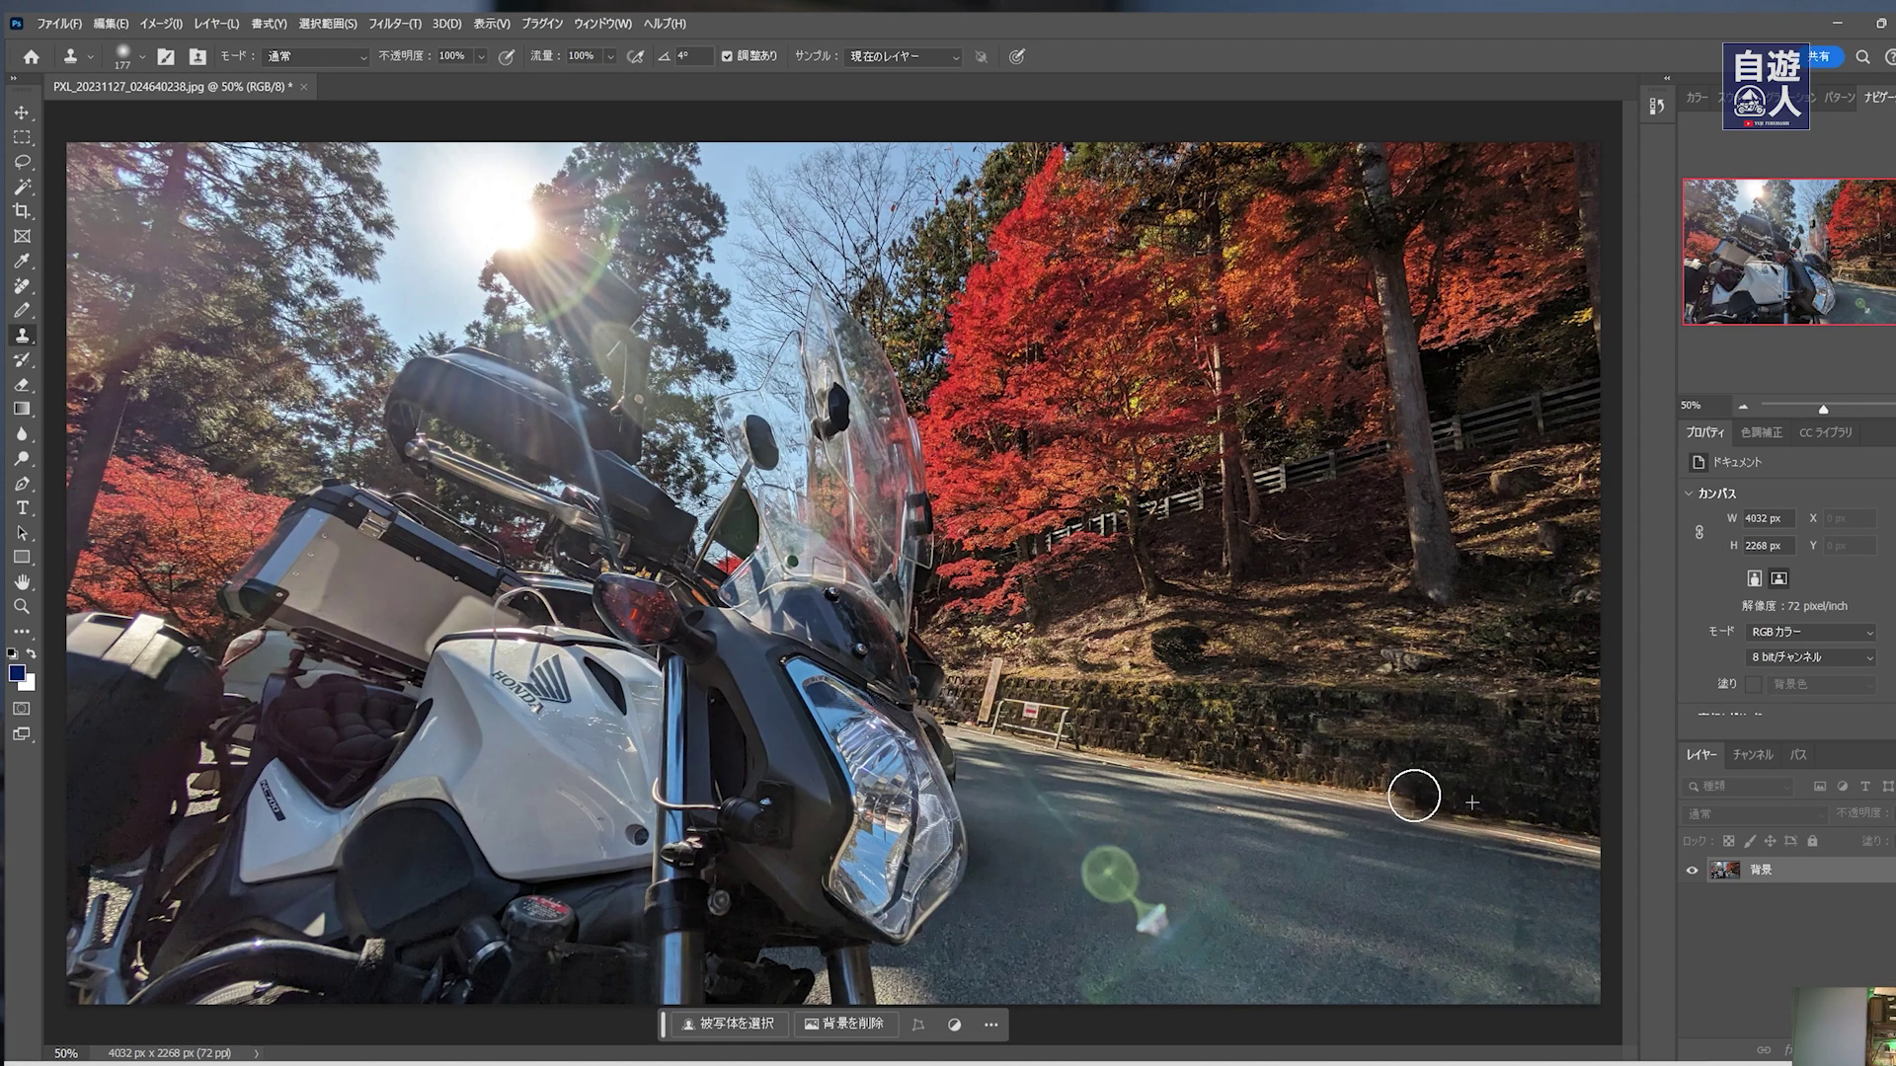
After one more clone stroke, restore the 帰路 sign and start lassoing around it.
{"action": "mouse_move", "coordinate": [1414, 796]}
{"action": "left_mouse_down"}
{"action": "mouse_move", "coordinate": [1433, 780]}
{"action": "mouse_move", "coordinate": [1153, 726]}
{"action": "left_mouse_up"}
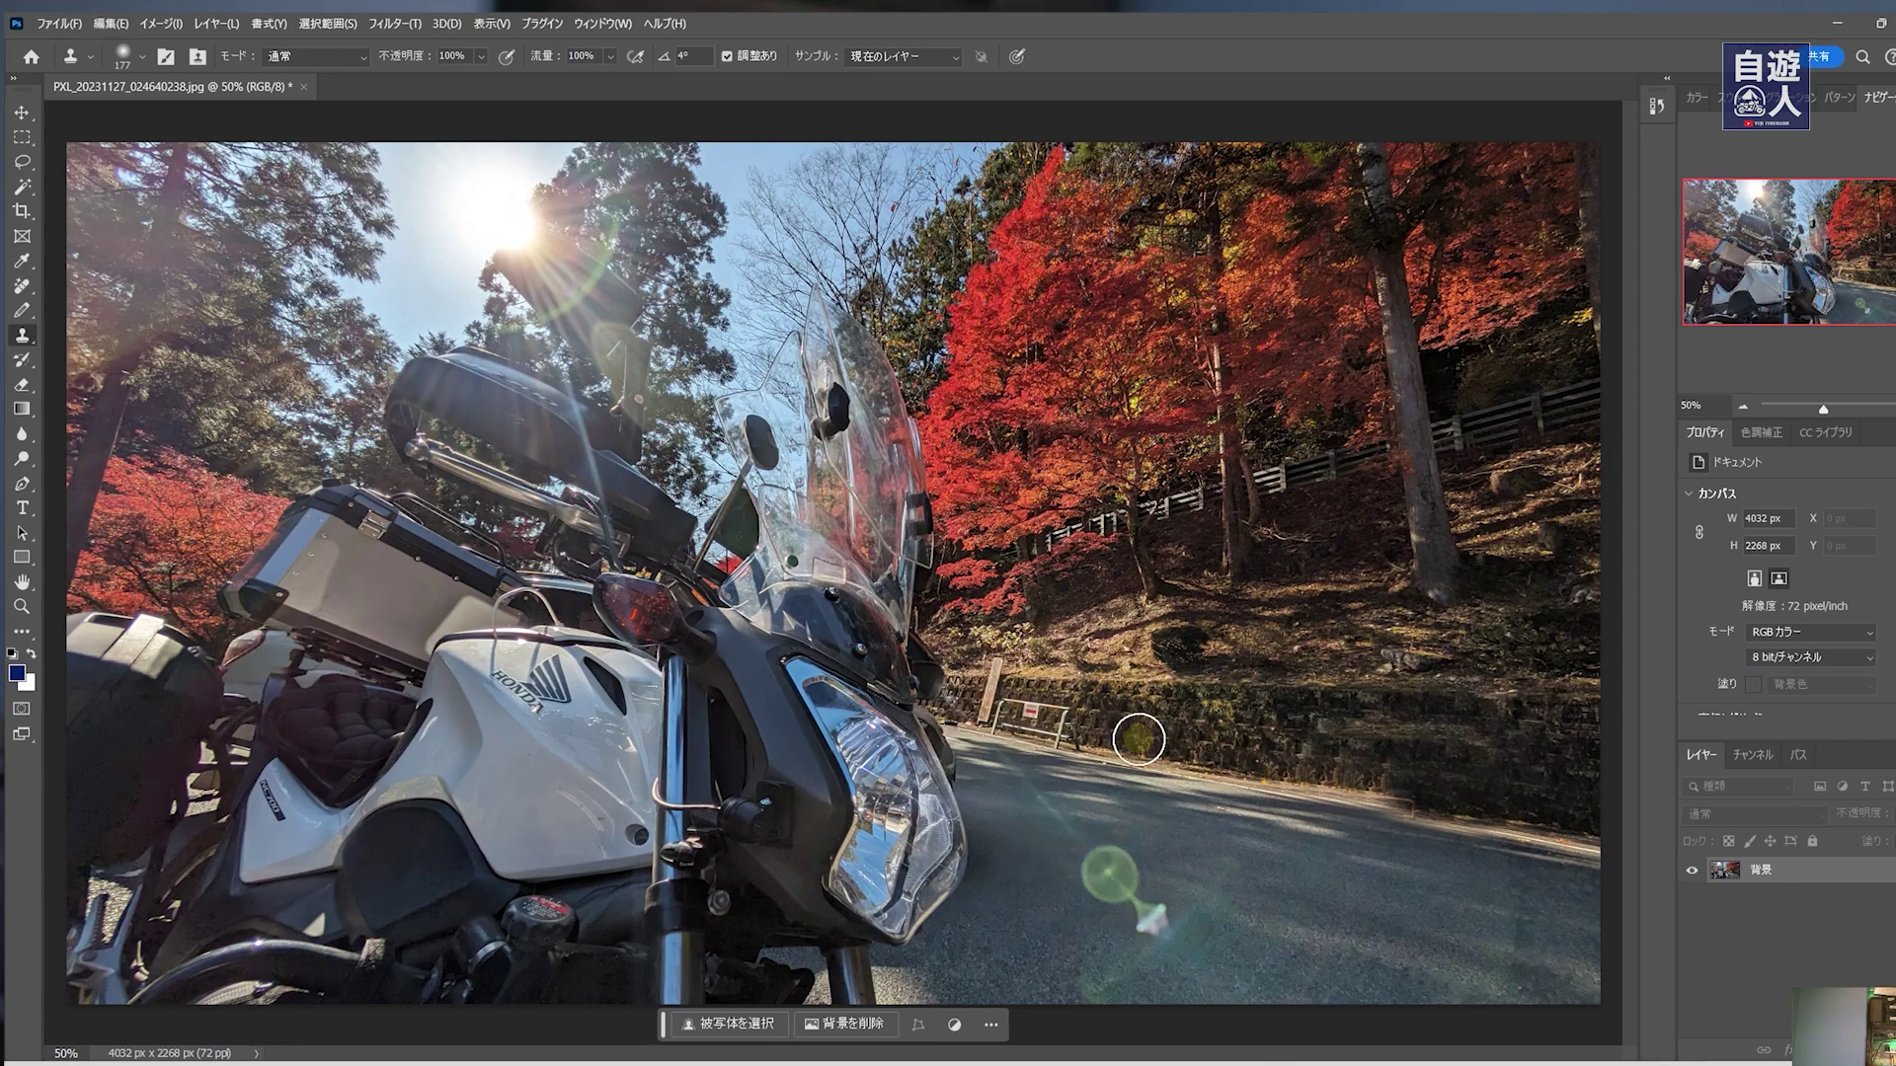
{"action": "left_click", "coordinate": [1059, 715]}
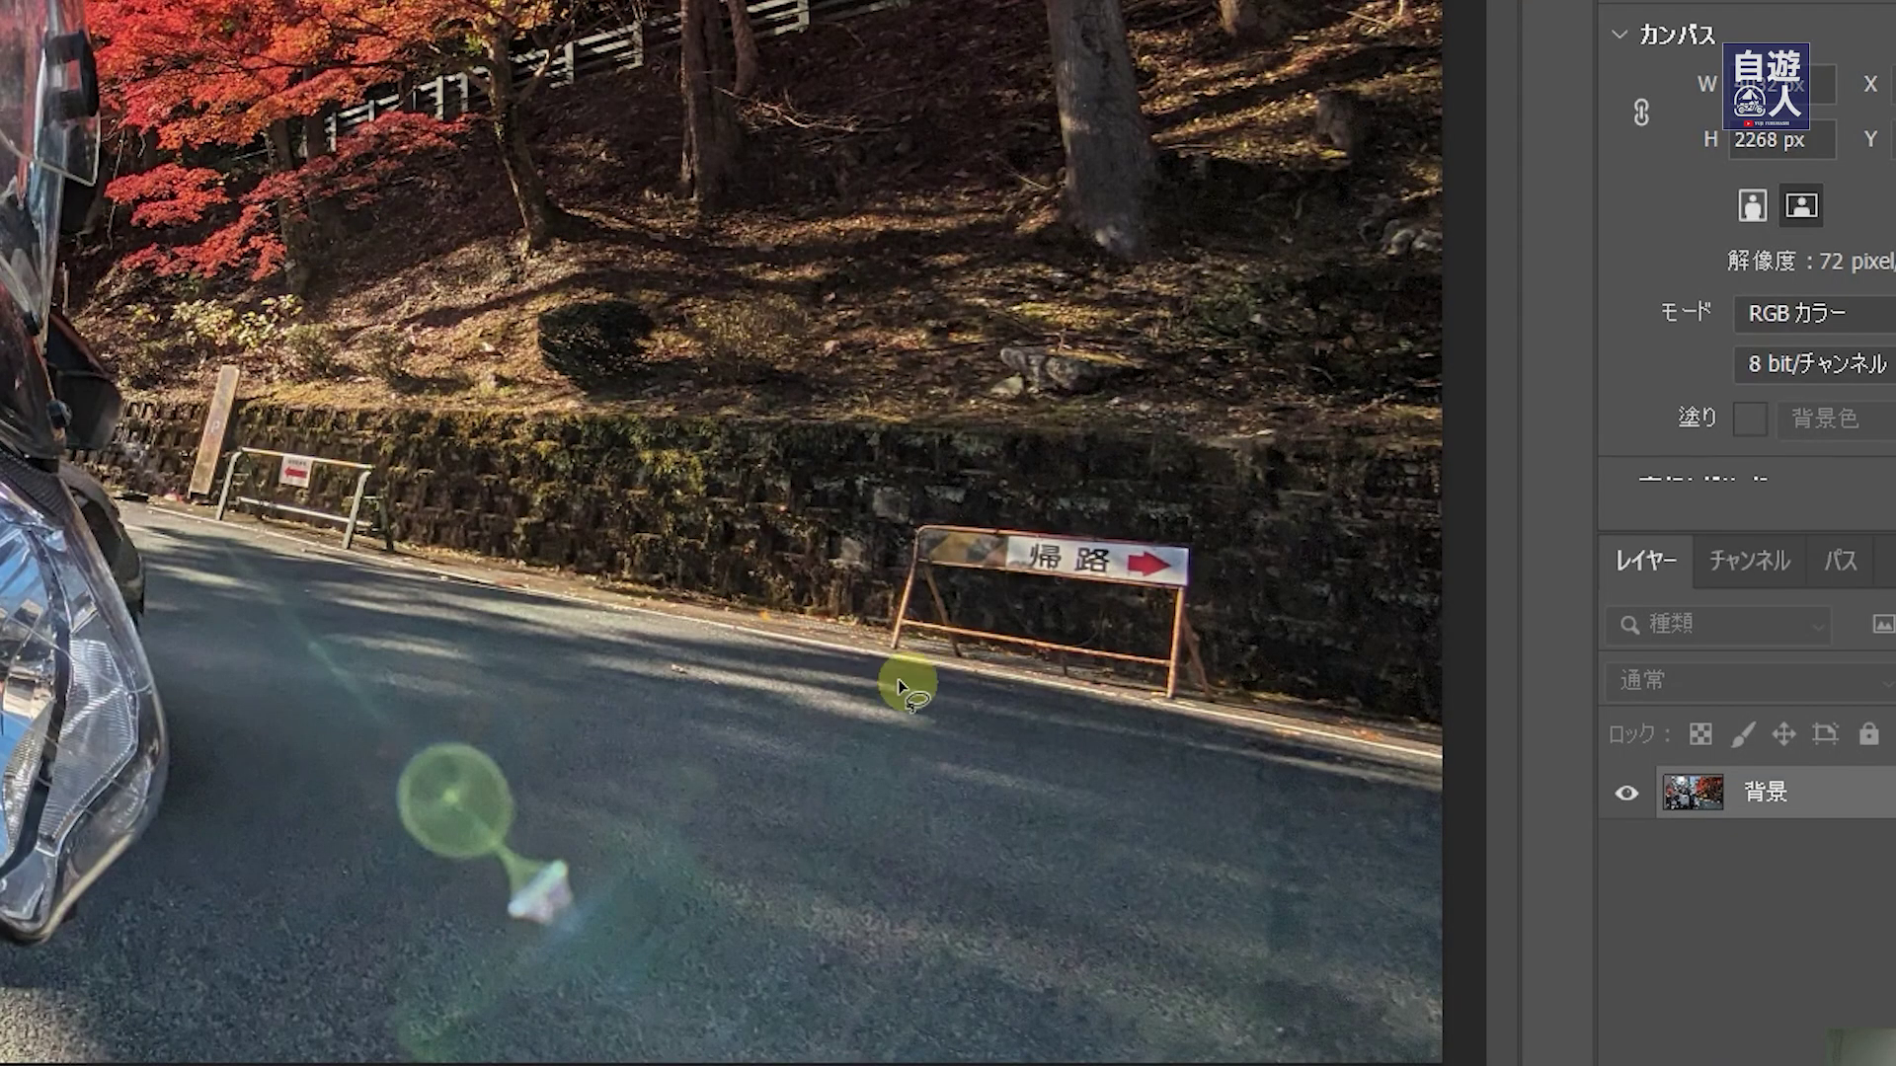
{"action": "mouse_move", "coordinate": [869, 665]}
{"action": "left_mouse_down"}
{"action": "mouse_move", "coordinate": [892, 533]}
{"action": "mouse_move", "coordinate": [1113, 507]}
{"action": "mouse_move", "coordinate": [1214, 550]}
{"action": "mouse_move", "coordinate": [1254, 669]}
{"action": "mouse_move", "coordinate": [1164, 720]}
{"action": "left_mouse_up"}
Close the lasso around the 帰路 sign and Generative Fill it with the prompt 'erase'.
{"action": "left_click_drag", "start_coordinate": [991, 704], "coordinate": [867, 667]}
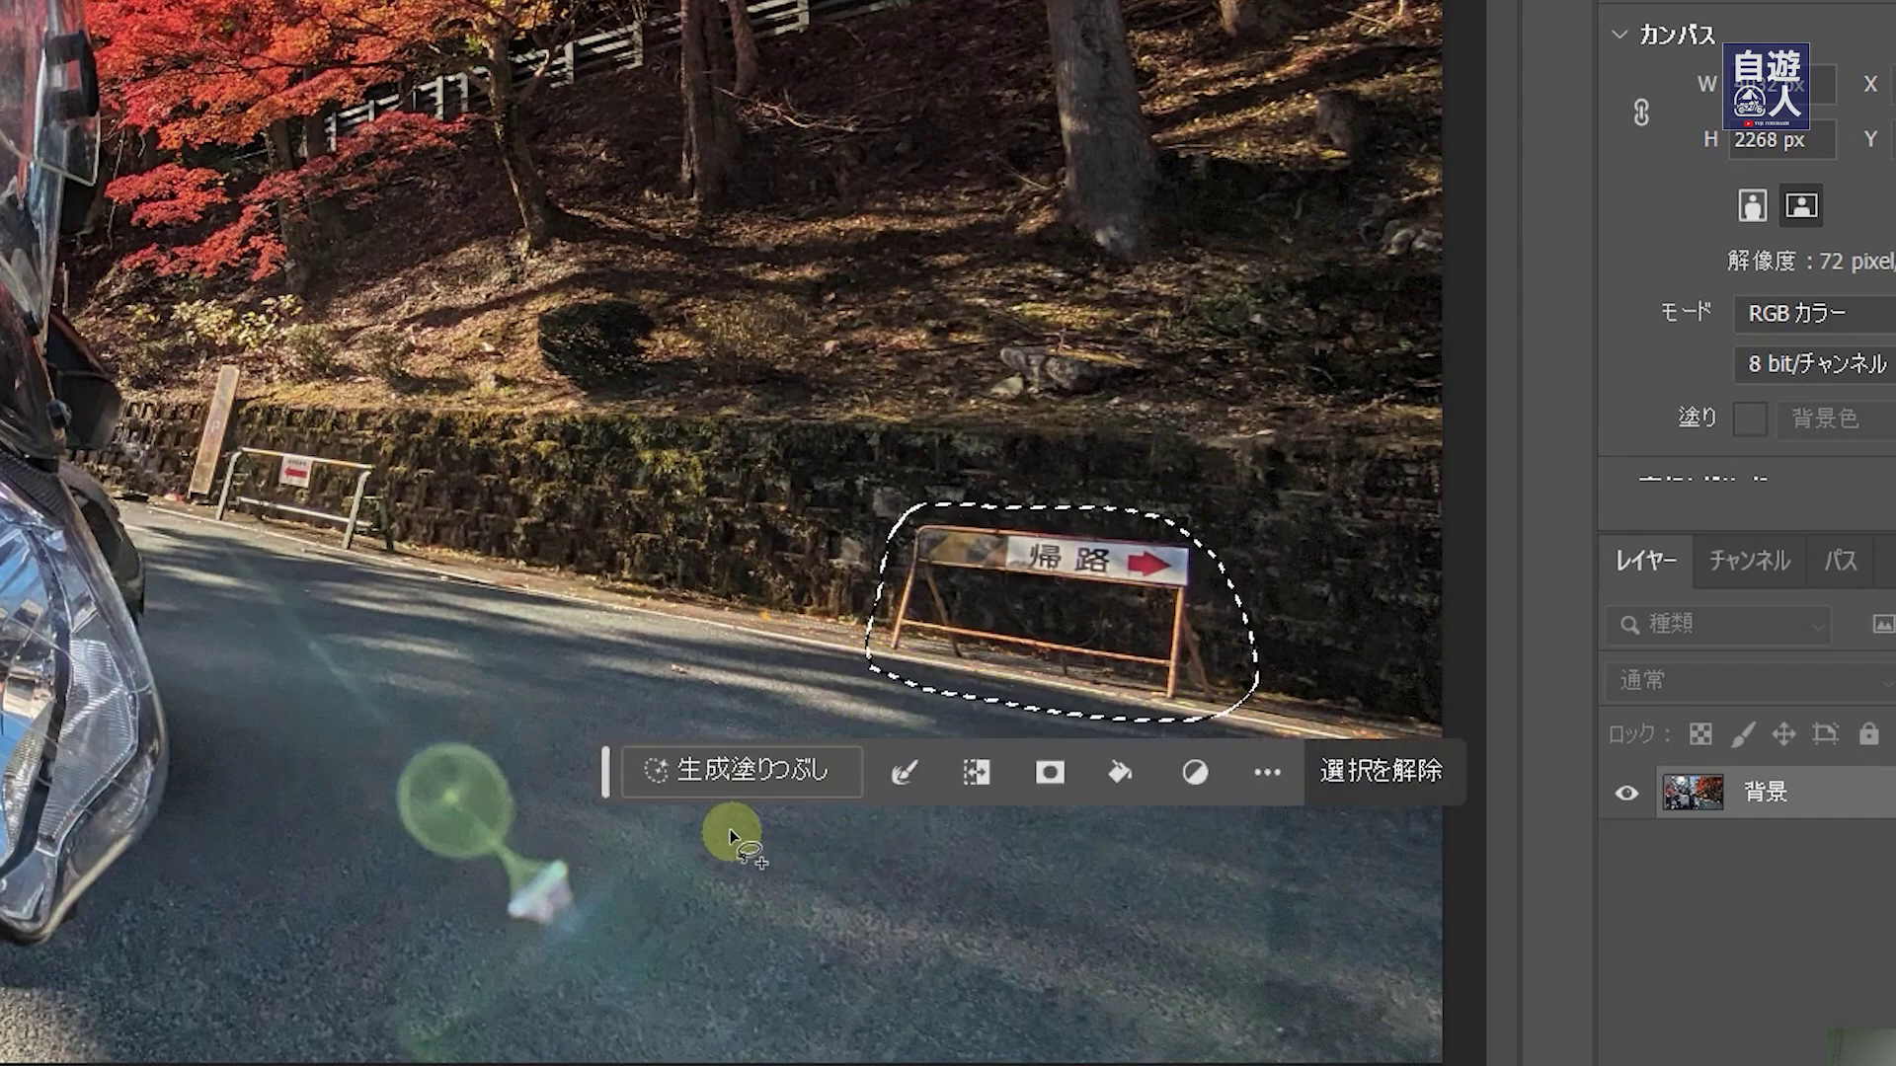
{"action": "left_click", "coordinate": [744, 769]}
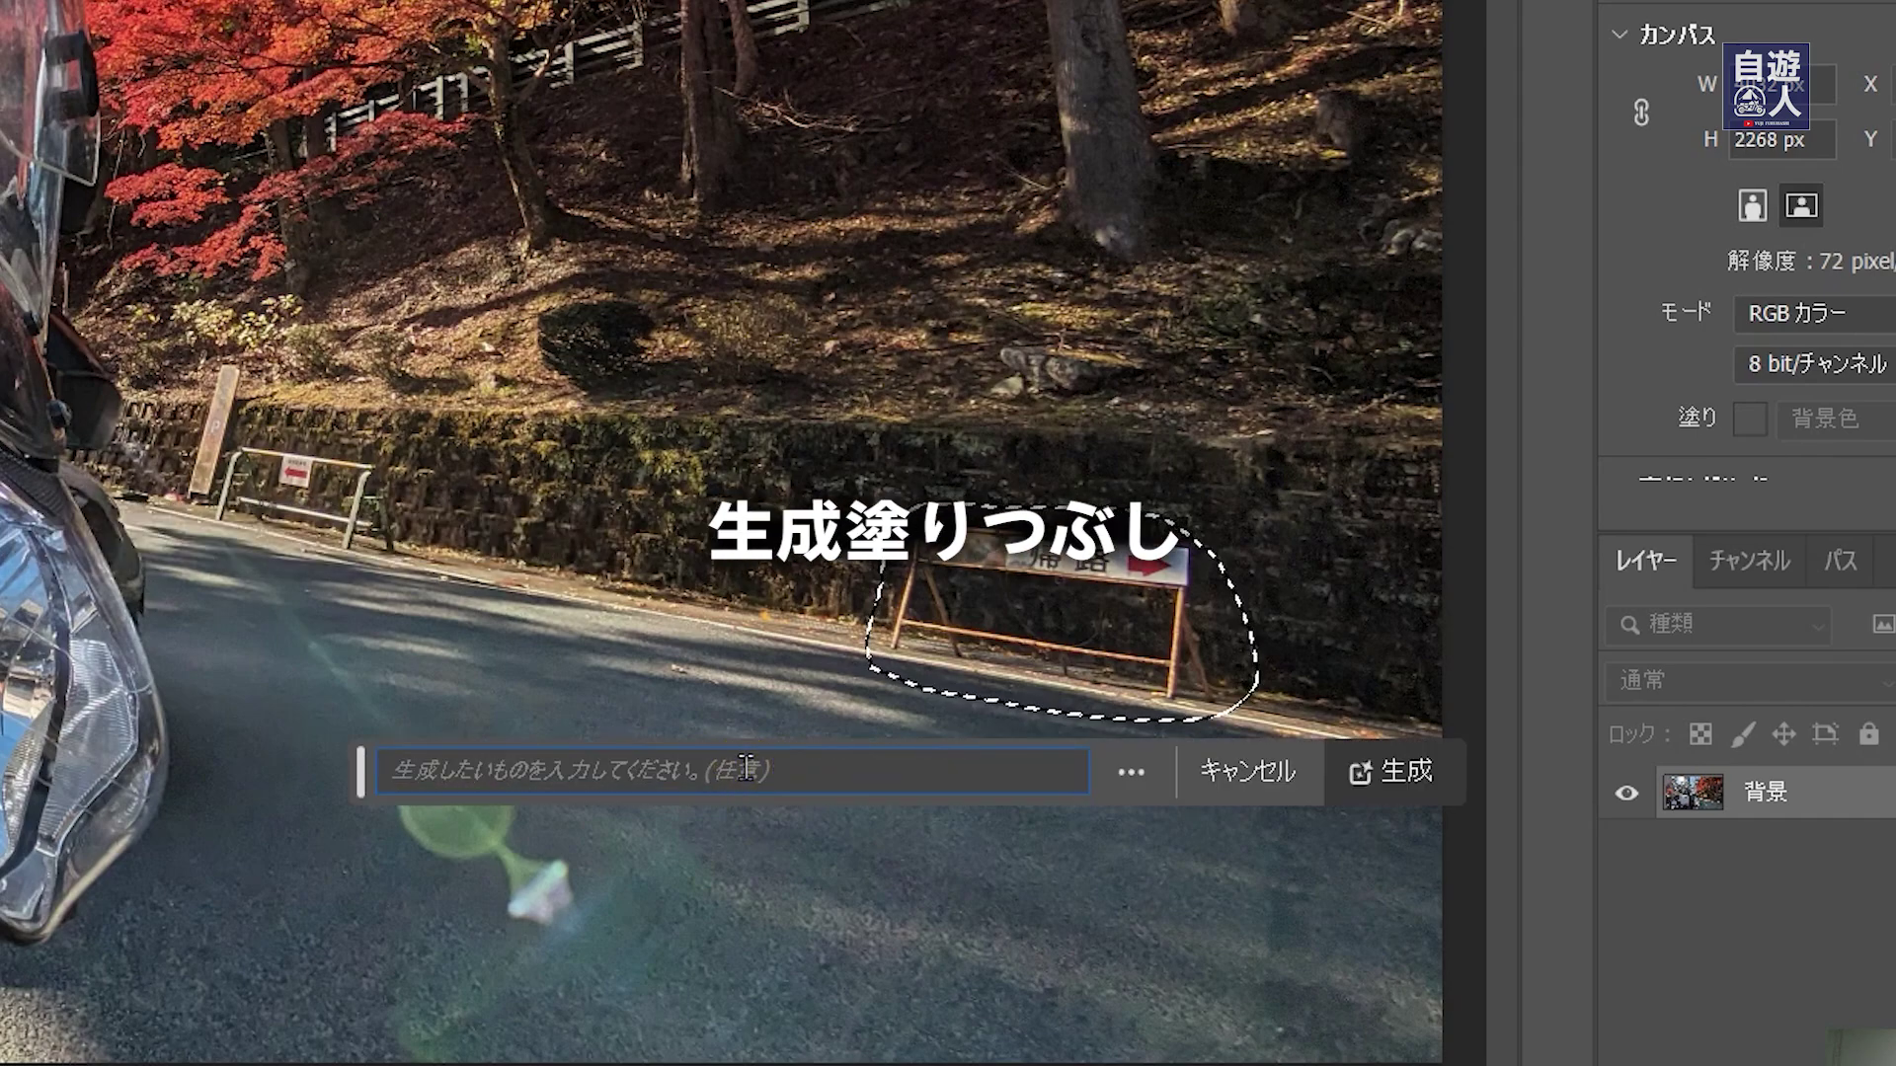
{"action": "left_click", "coordinate": [804, 768]}
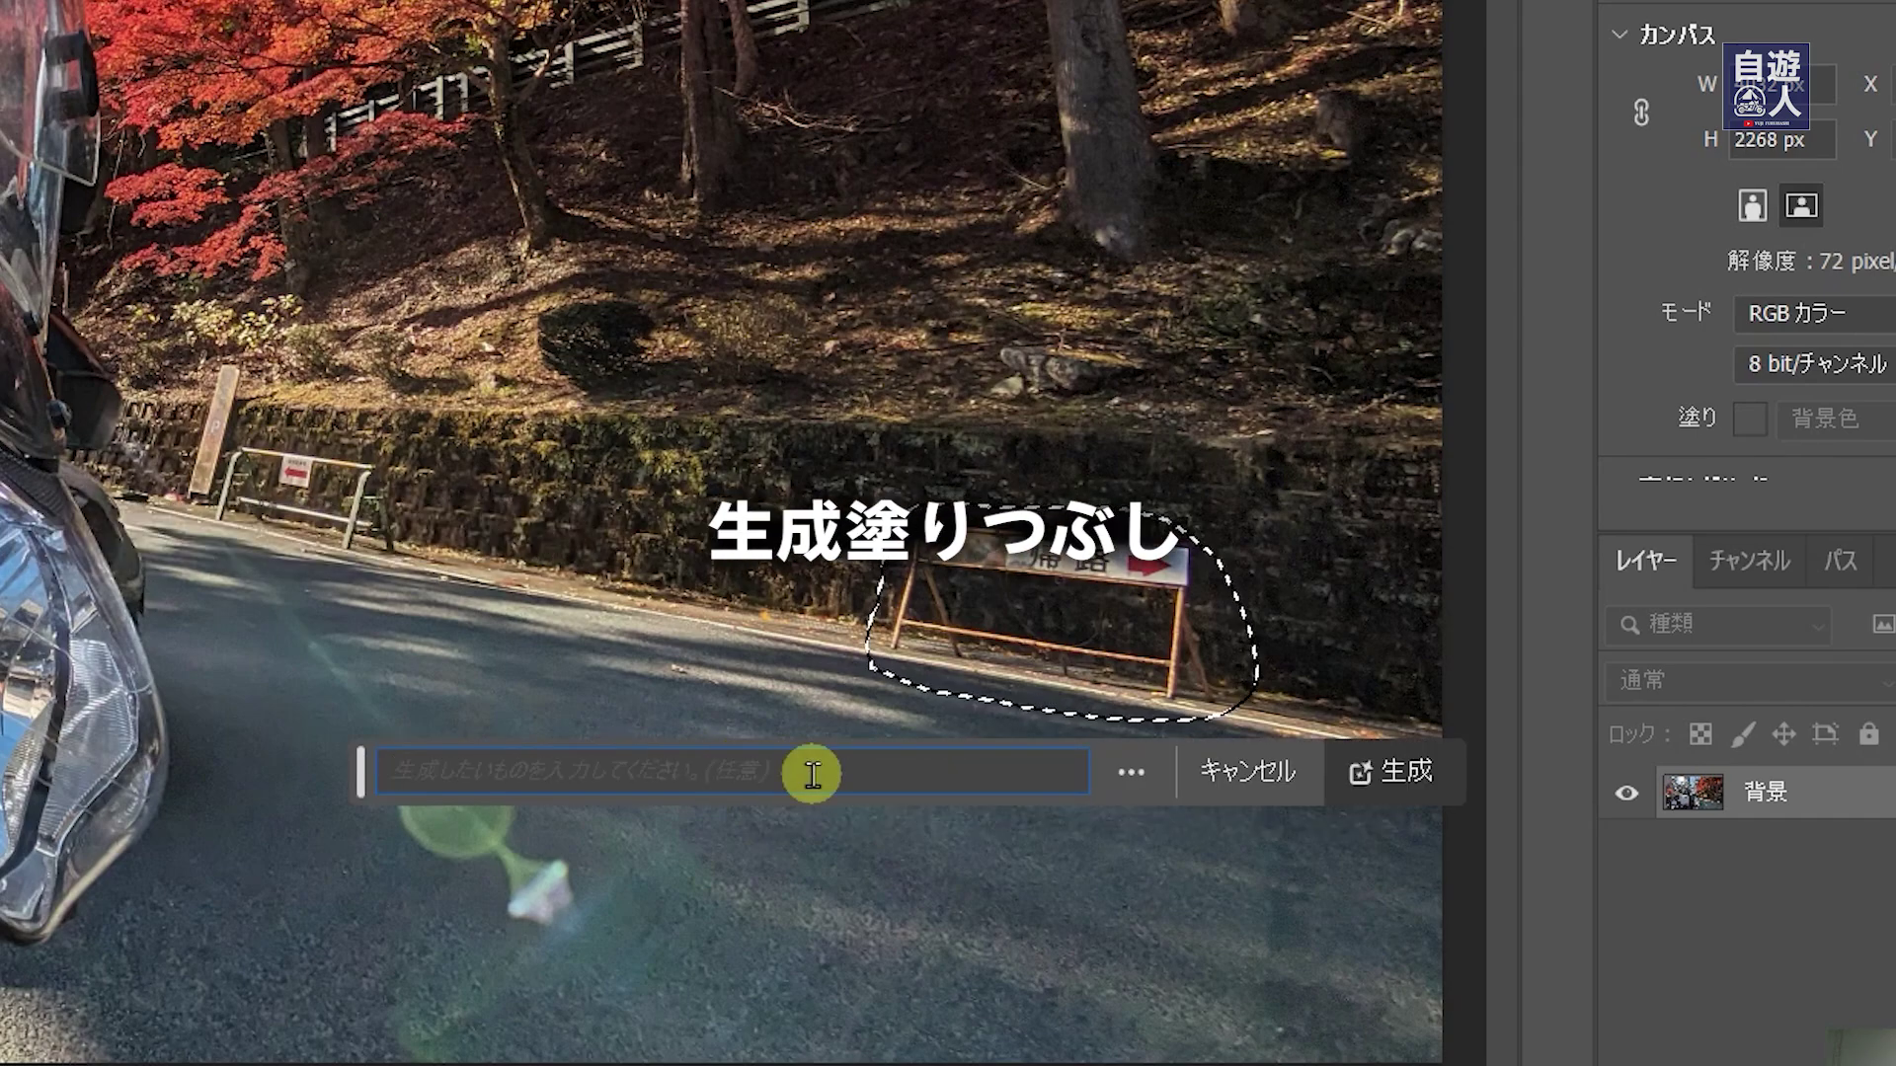
{"action": "type", "text": "erase"}
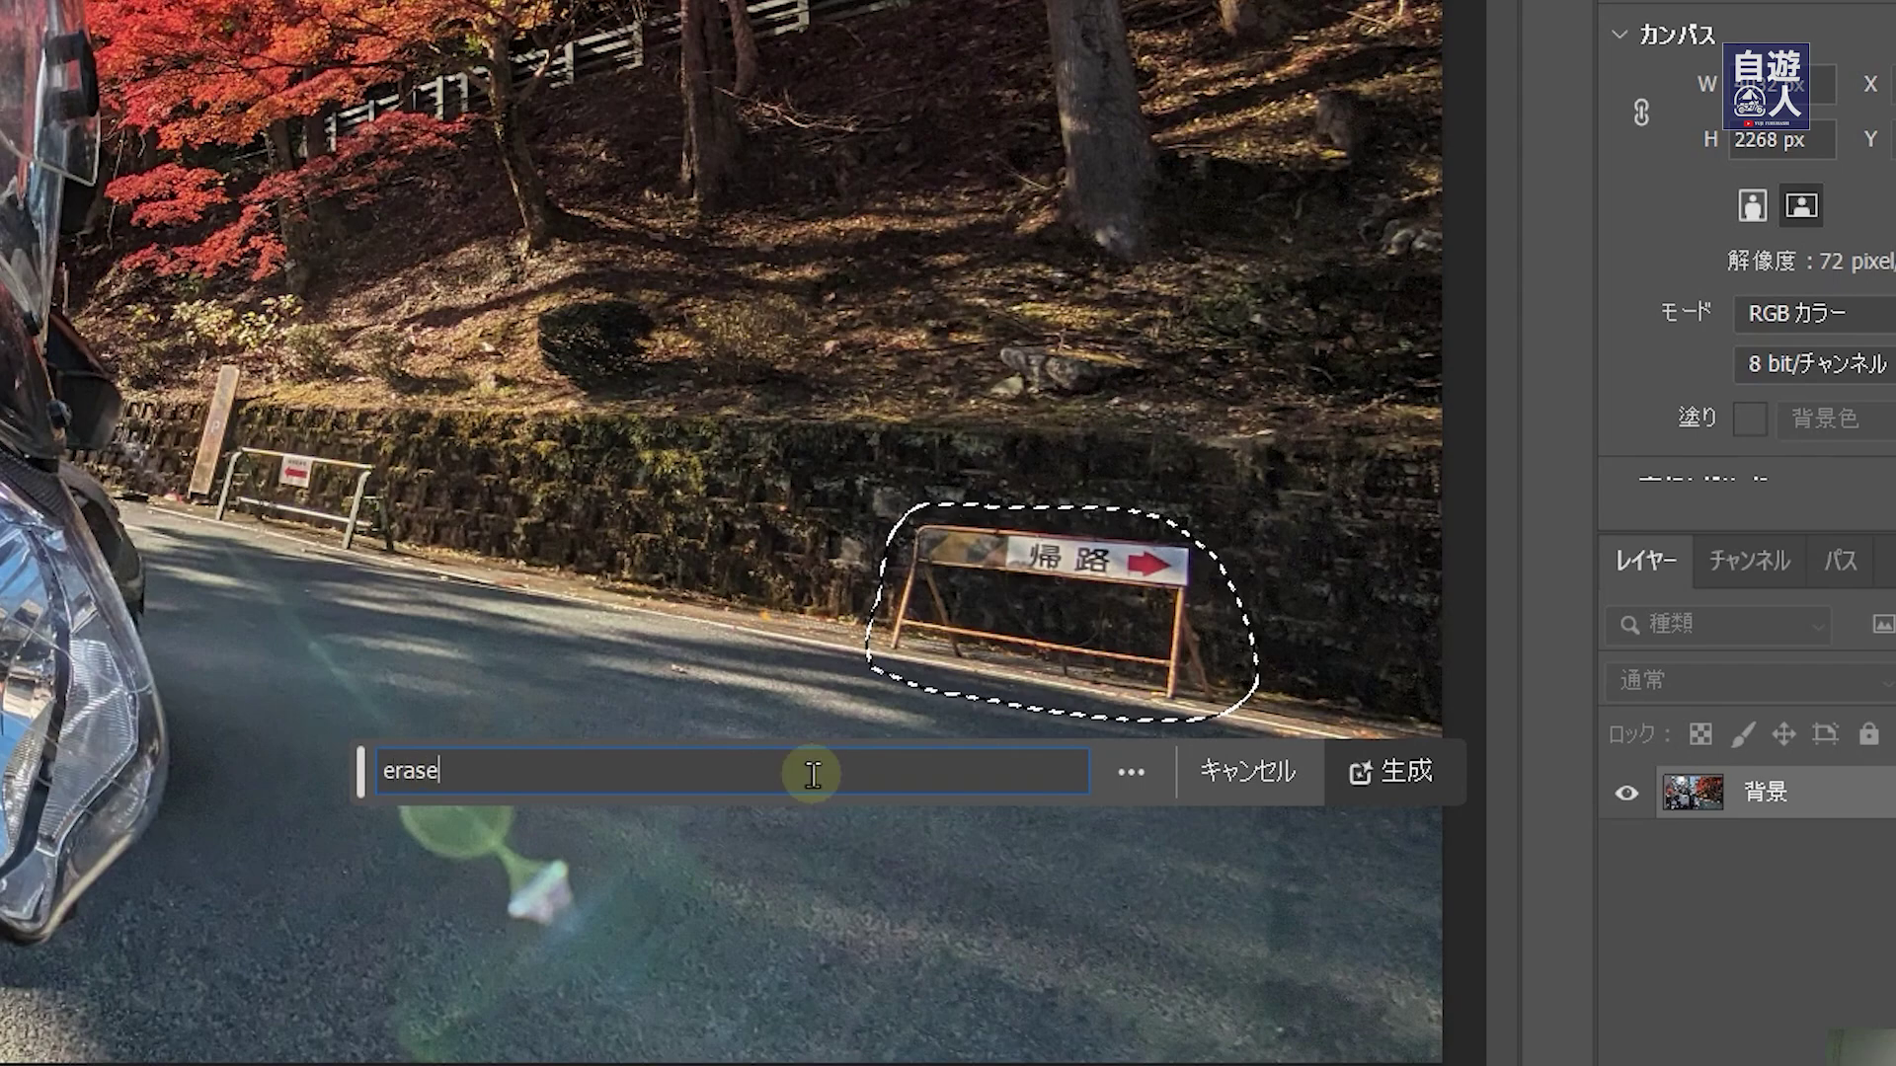
{"action": "left_click", "coordinate": [810, 772]}
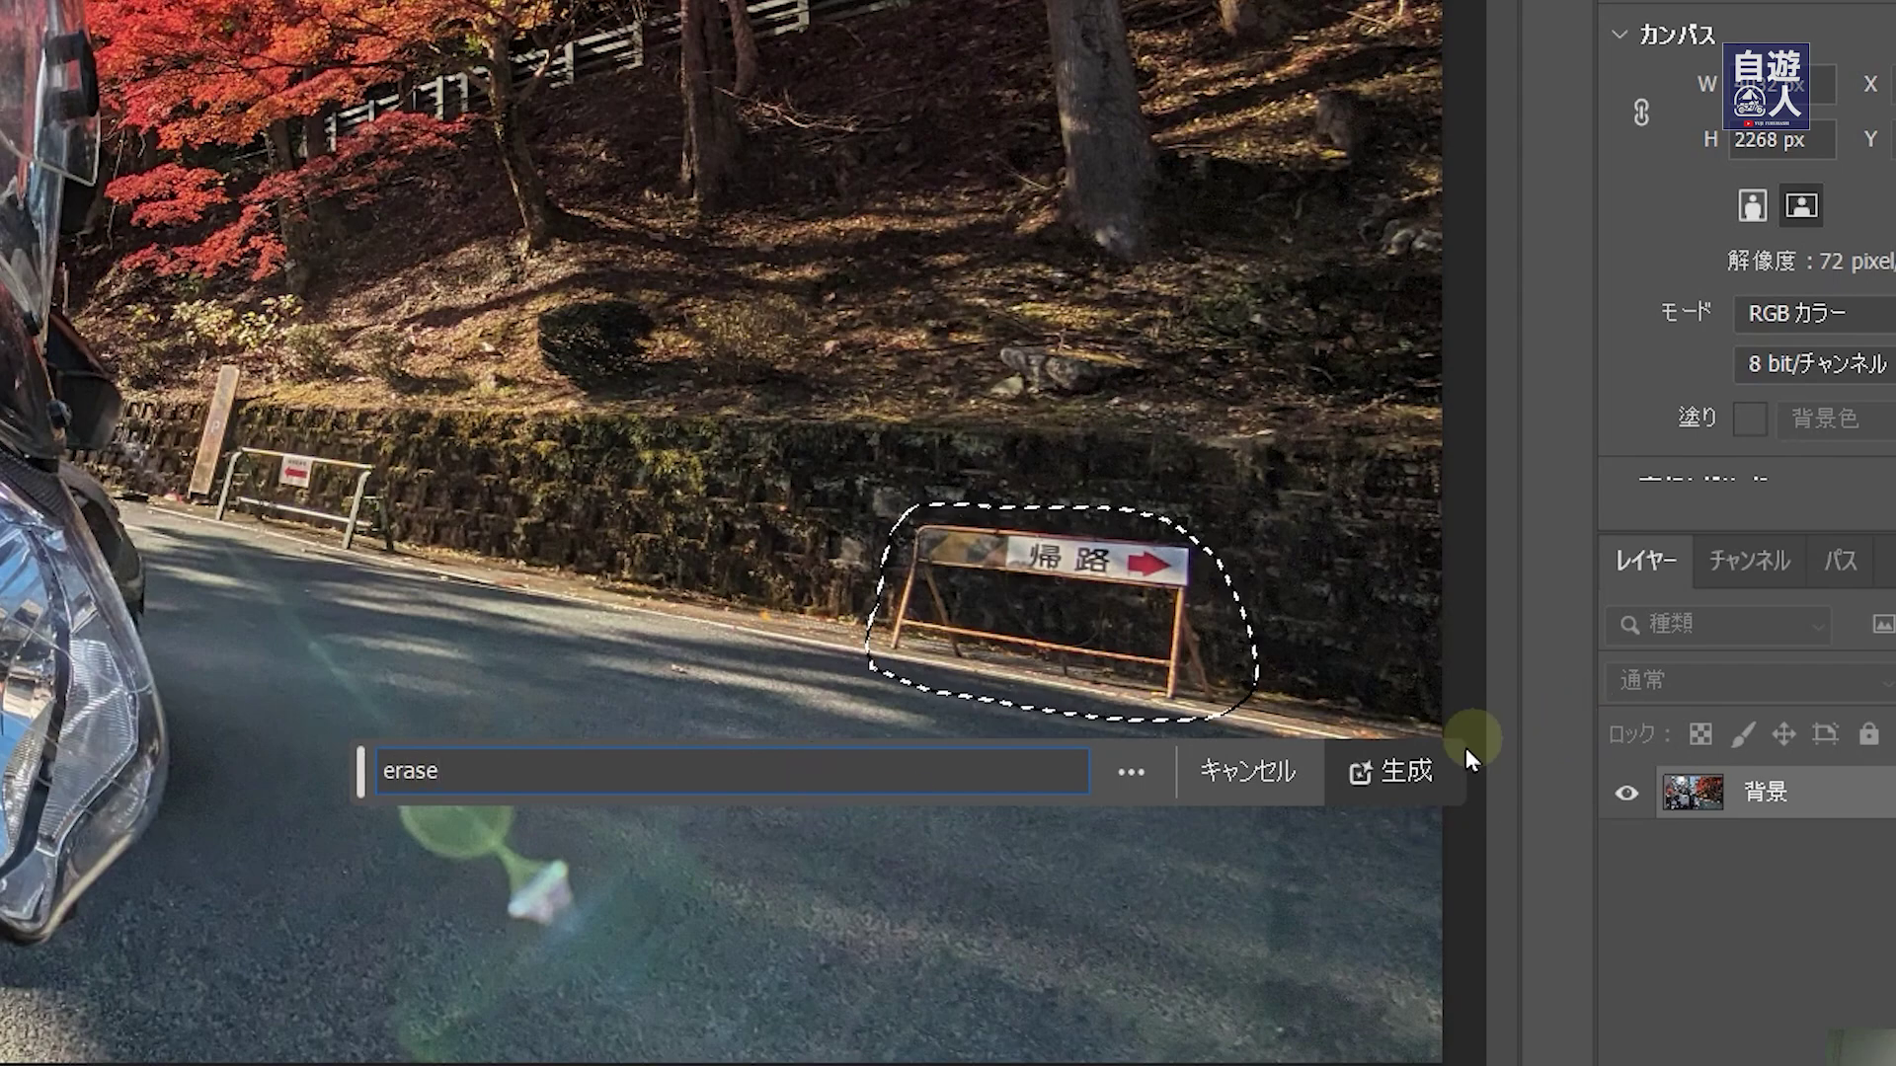
{"action": "left_click", "coordinate": [1396, 775]}
{"action": "left_click", "coordinate": [1301, 916]}
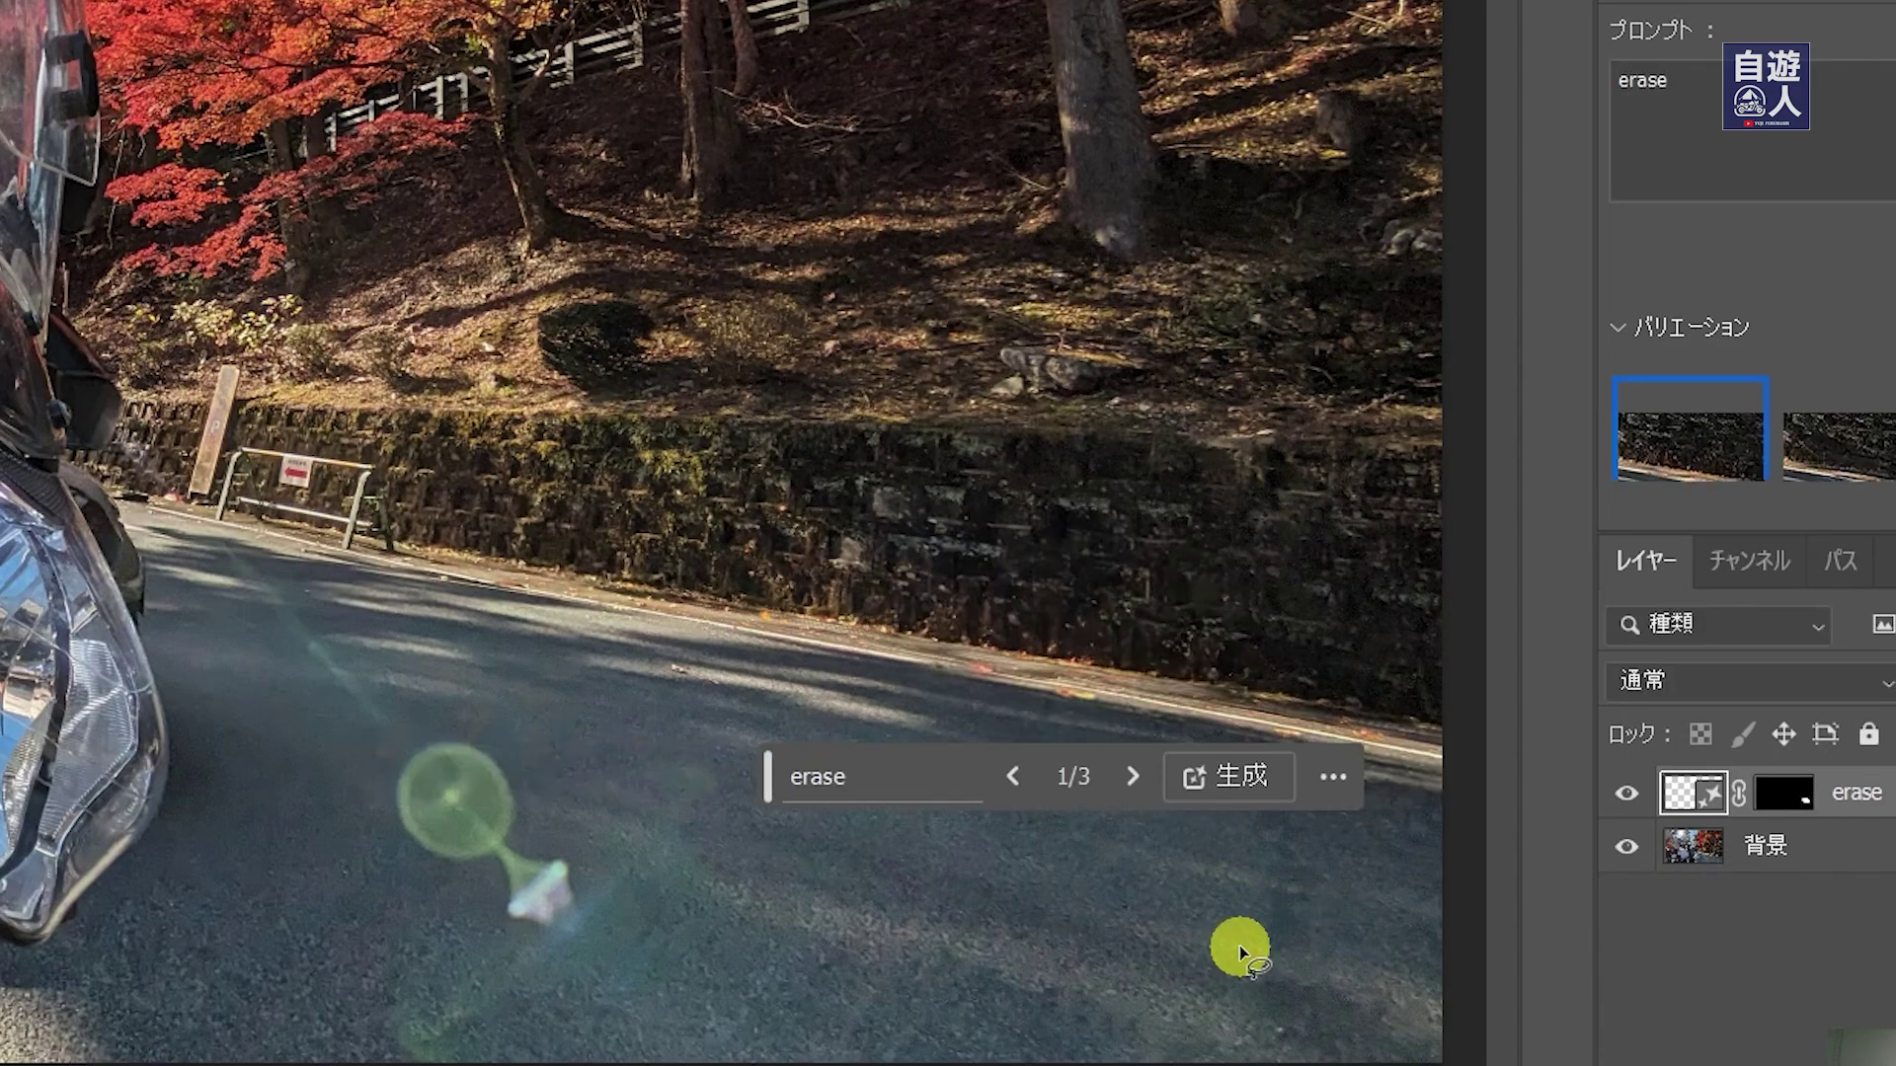
Browse the three generated wall variations and settle on 1/3.
{"action": "left_click", "coordinate": [1132, 779]}
{"action": "left_click", "coordinate": [1131, 779]}
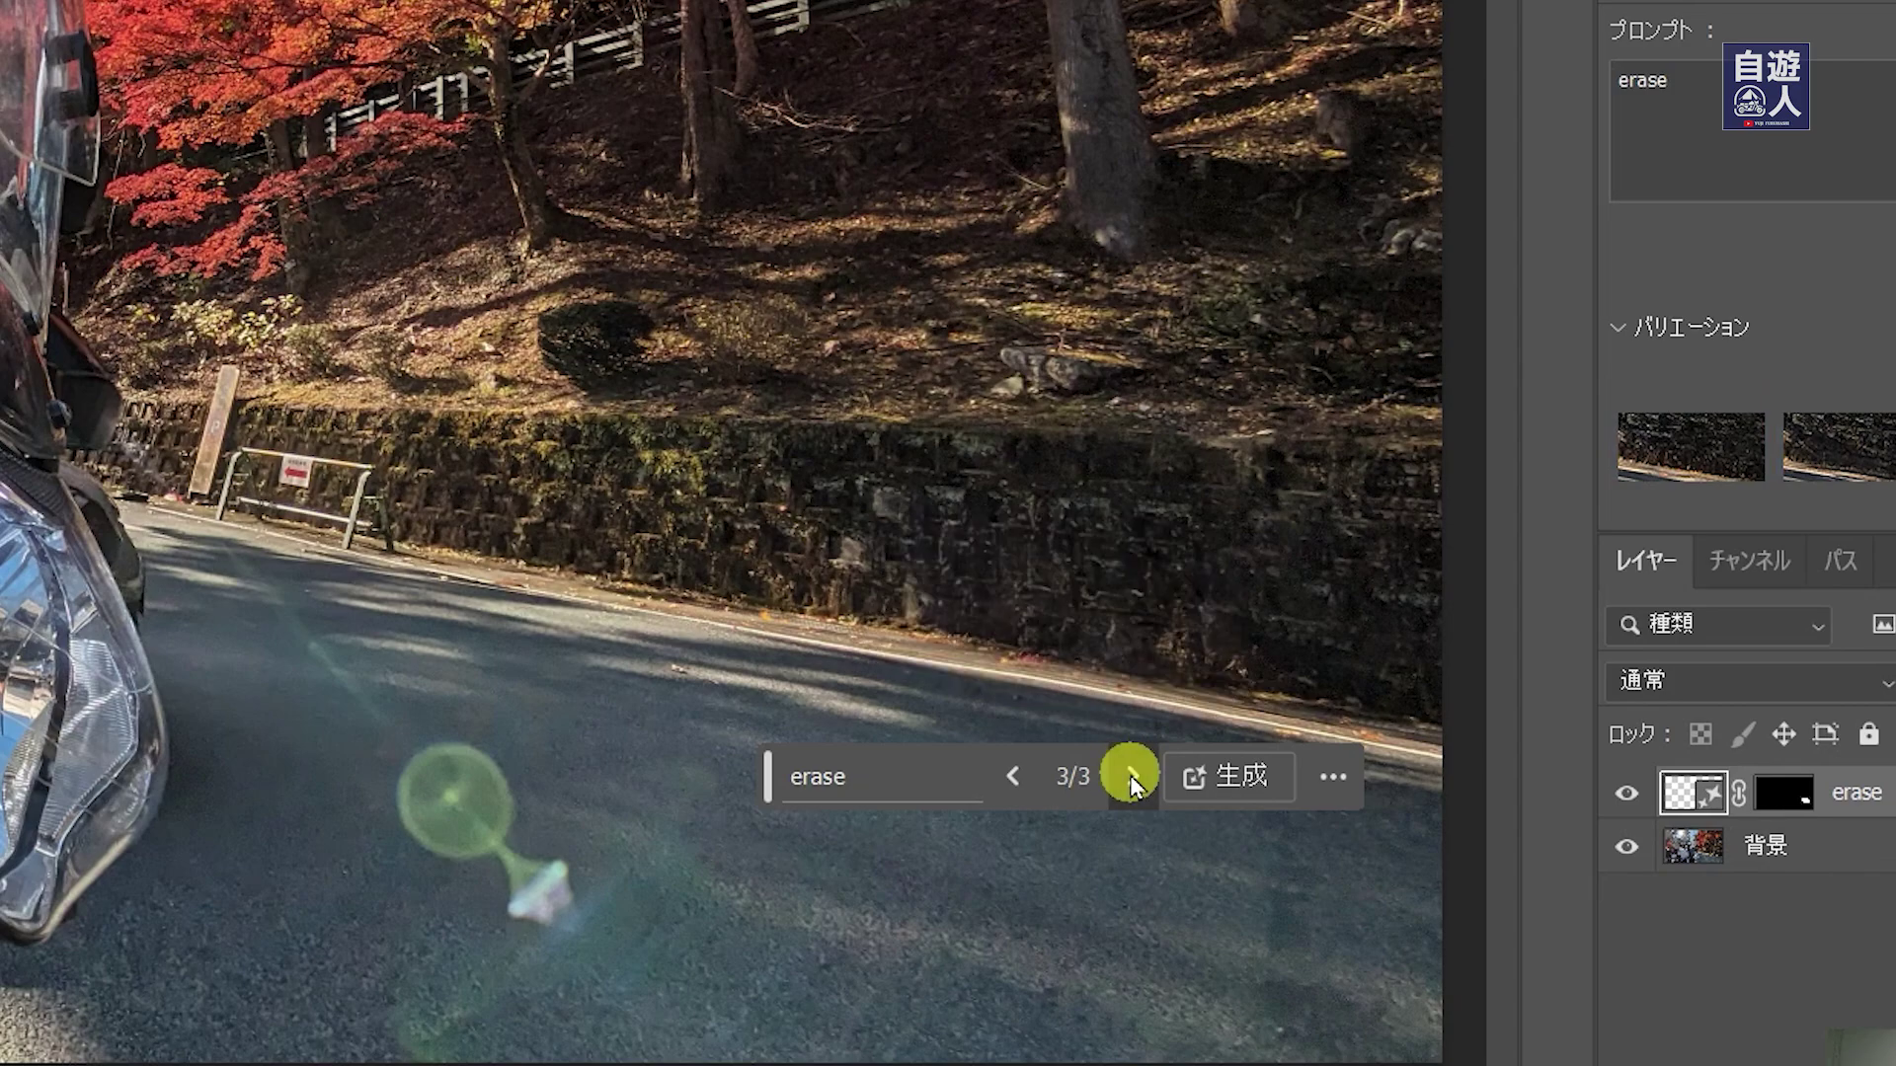
{"action": "left_click", "coordinate": [1130, 774]}
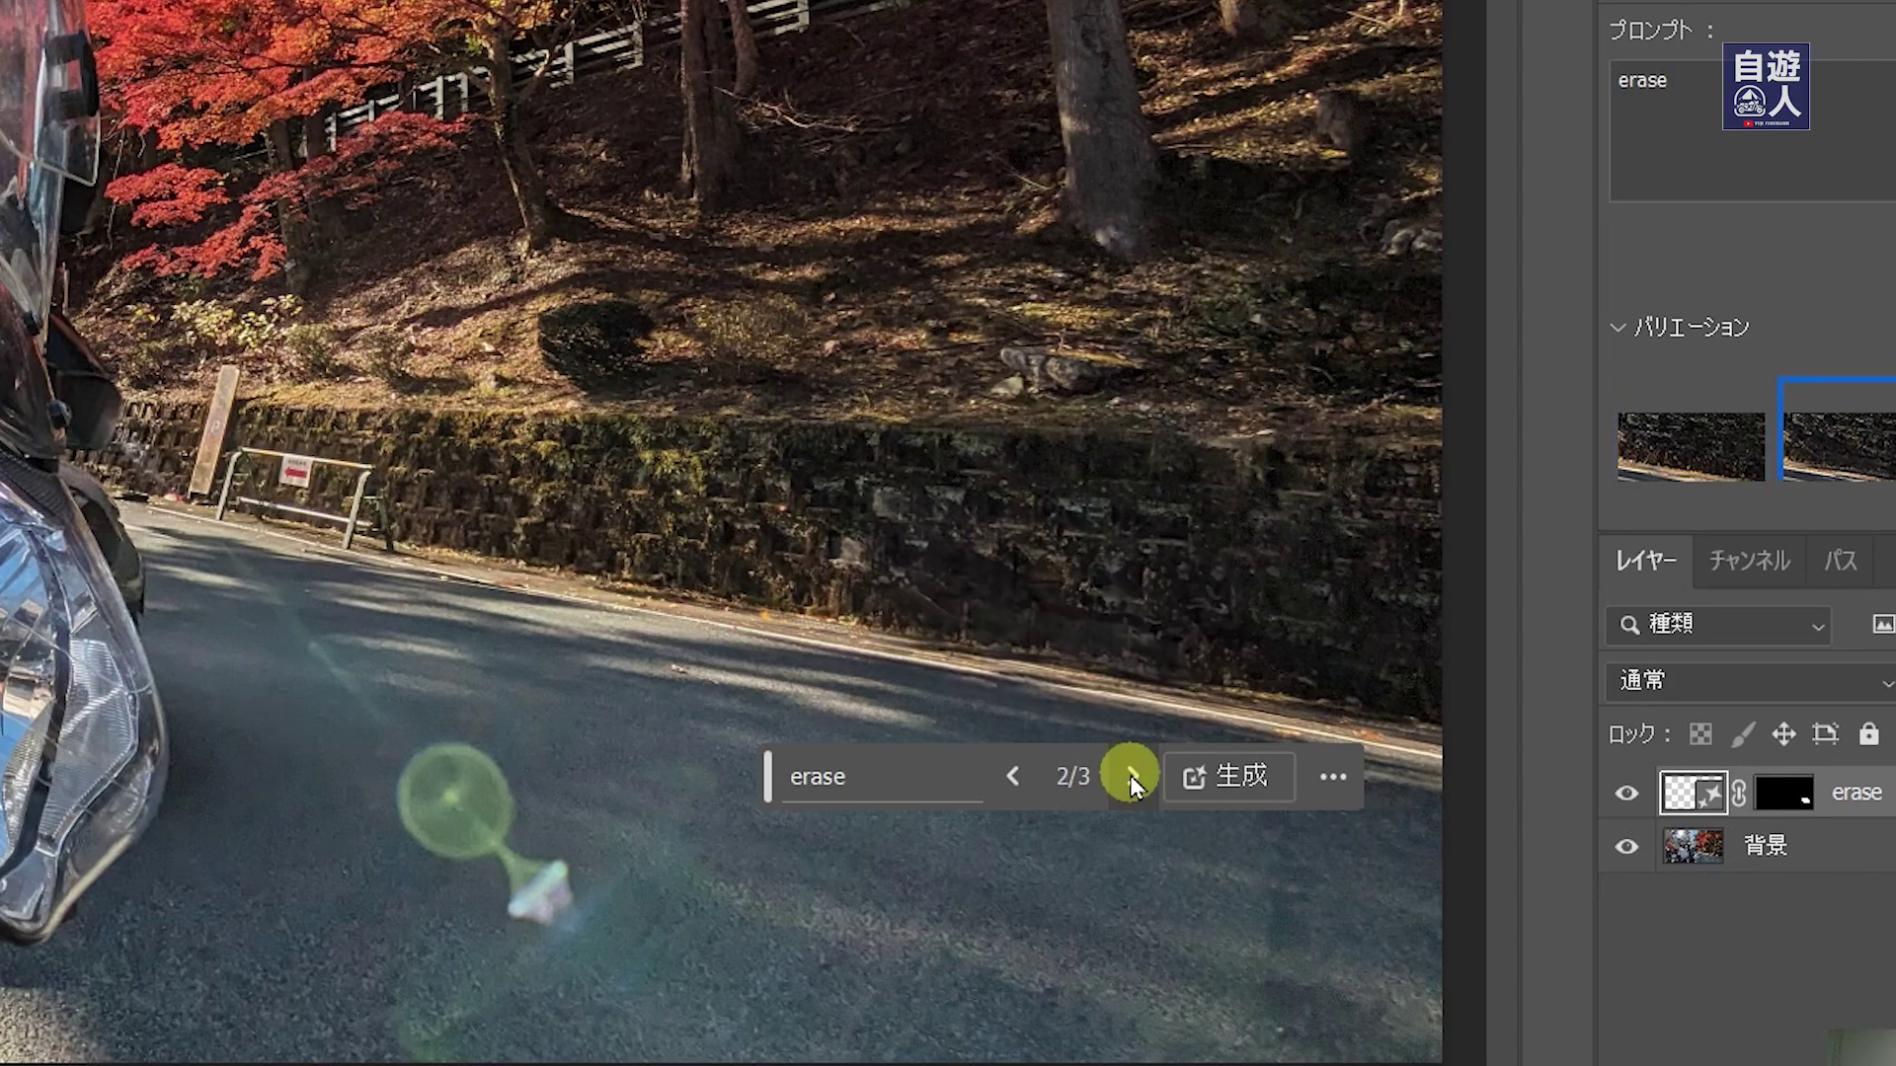
{"action": "left_click", "coordinate": [1130, 774]}
{"action": "left_click", "coordinate": [1130, 776]}
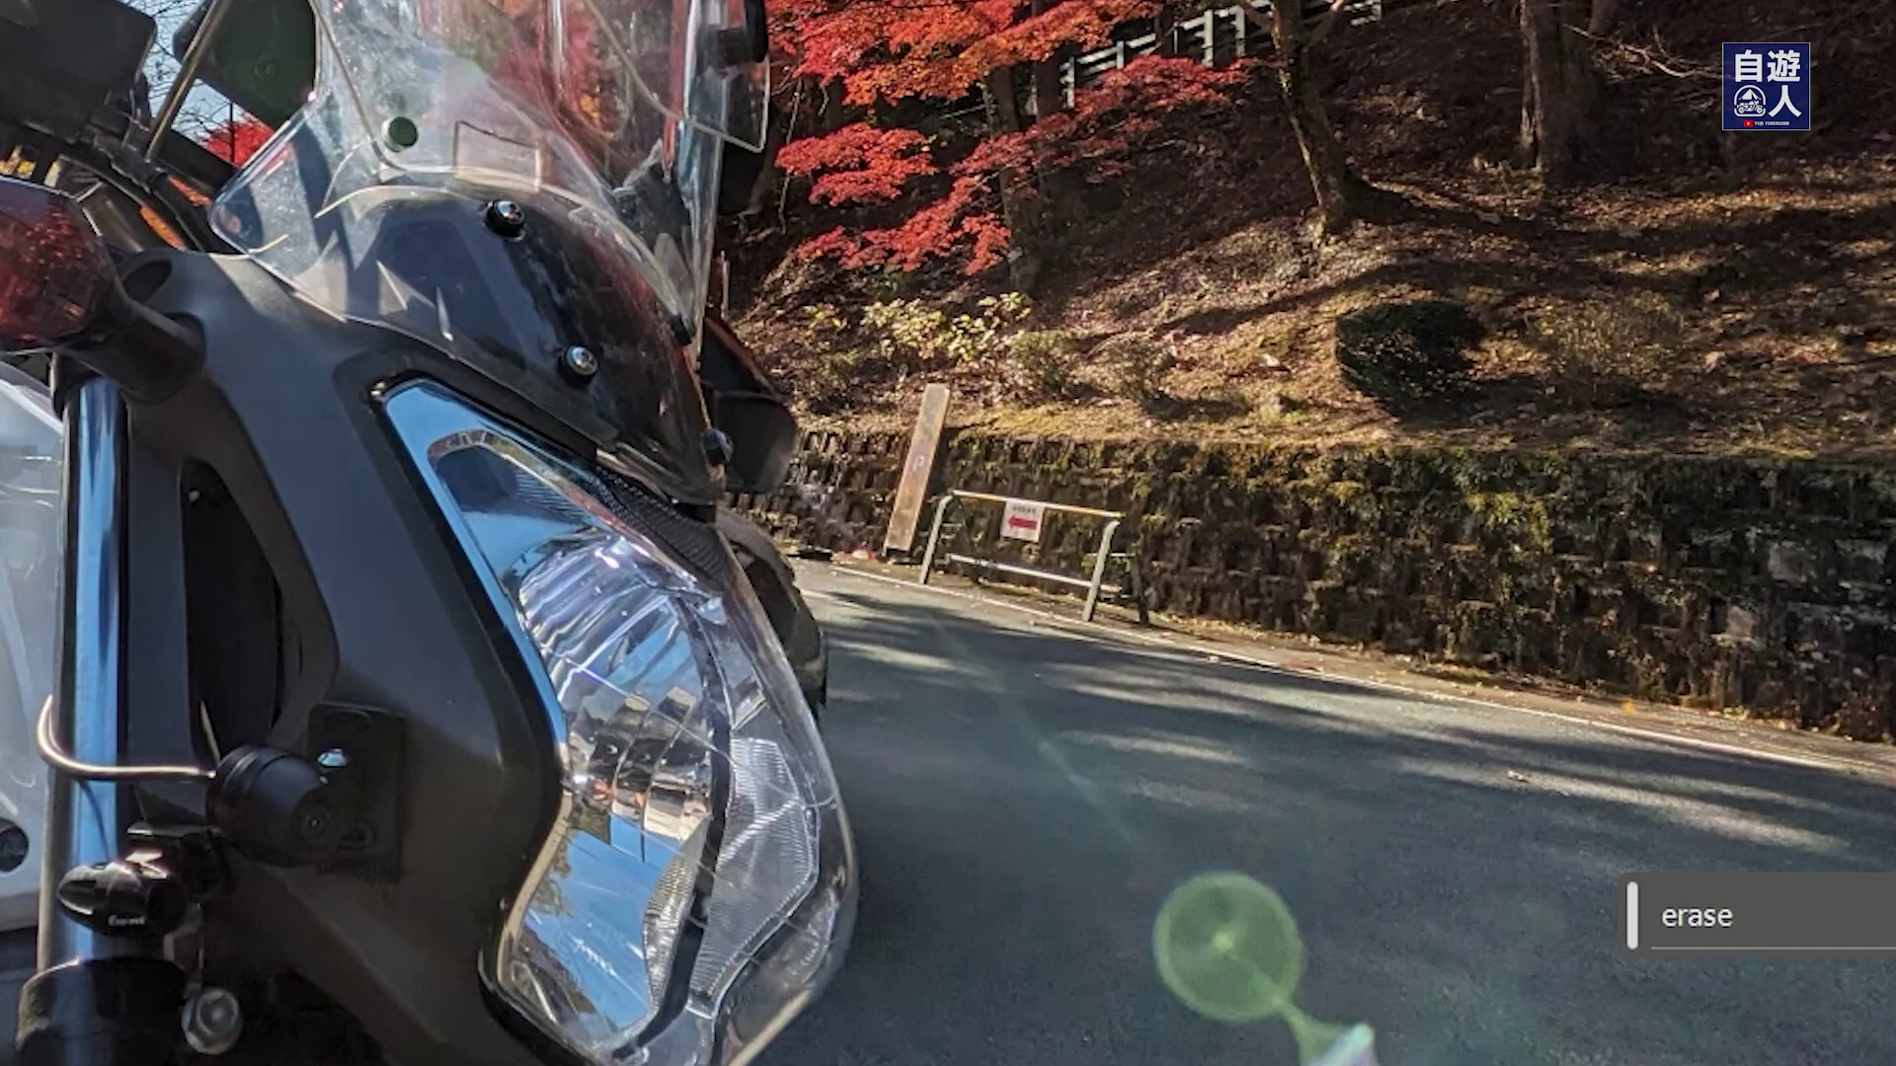
Lasso the wooden post and small barrier beside the wall and start a Generative Fill.
{"action": "mouse_move", "coordinate": [861, 552]}
{"action": "left_mouse_down"}
{"action": "mouse_move", "coordinate": [886, 406]}
{"action": "mouse_move", "coordinate": [935, 339]}
{"action": "mouse_move", "coordinate": [1027, 484]}
{"action": "mouse_move", "coordinate": [1102, 501]}
{"action": "left_mouse_up"}
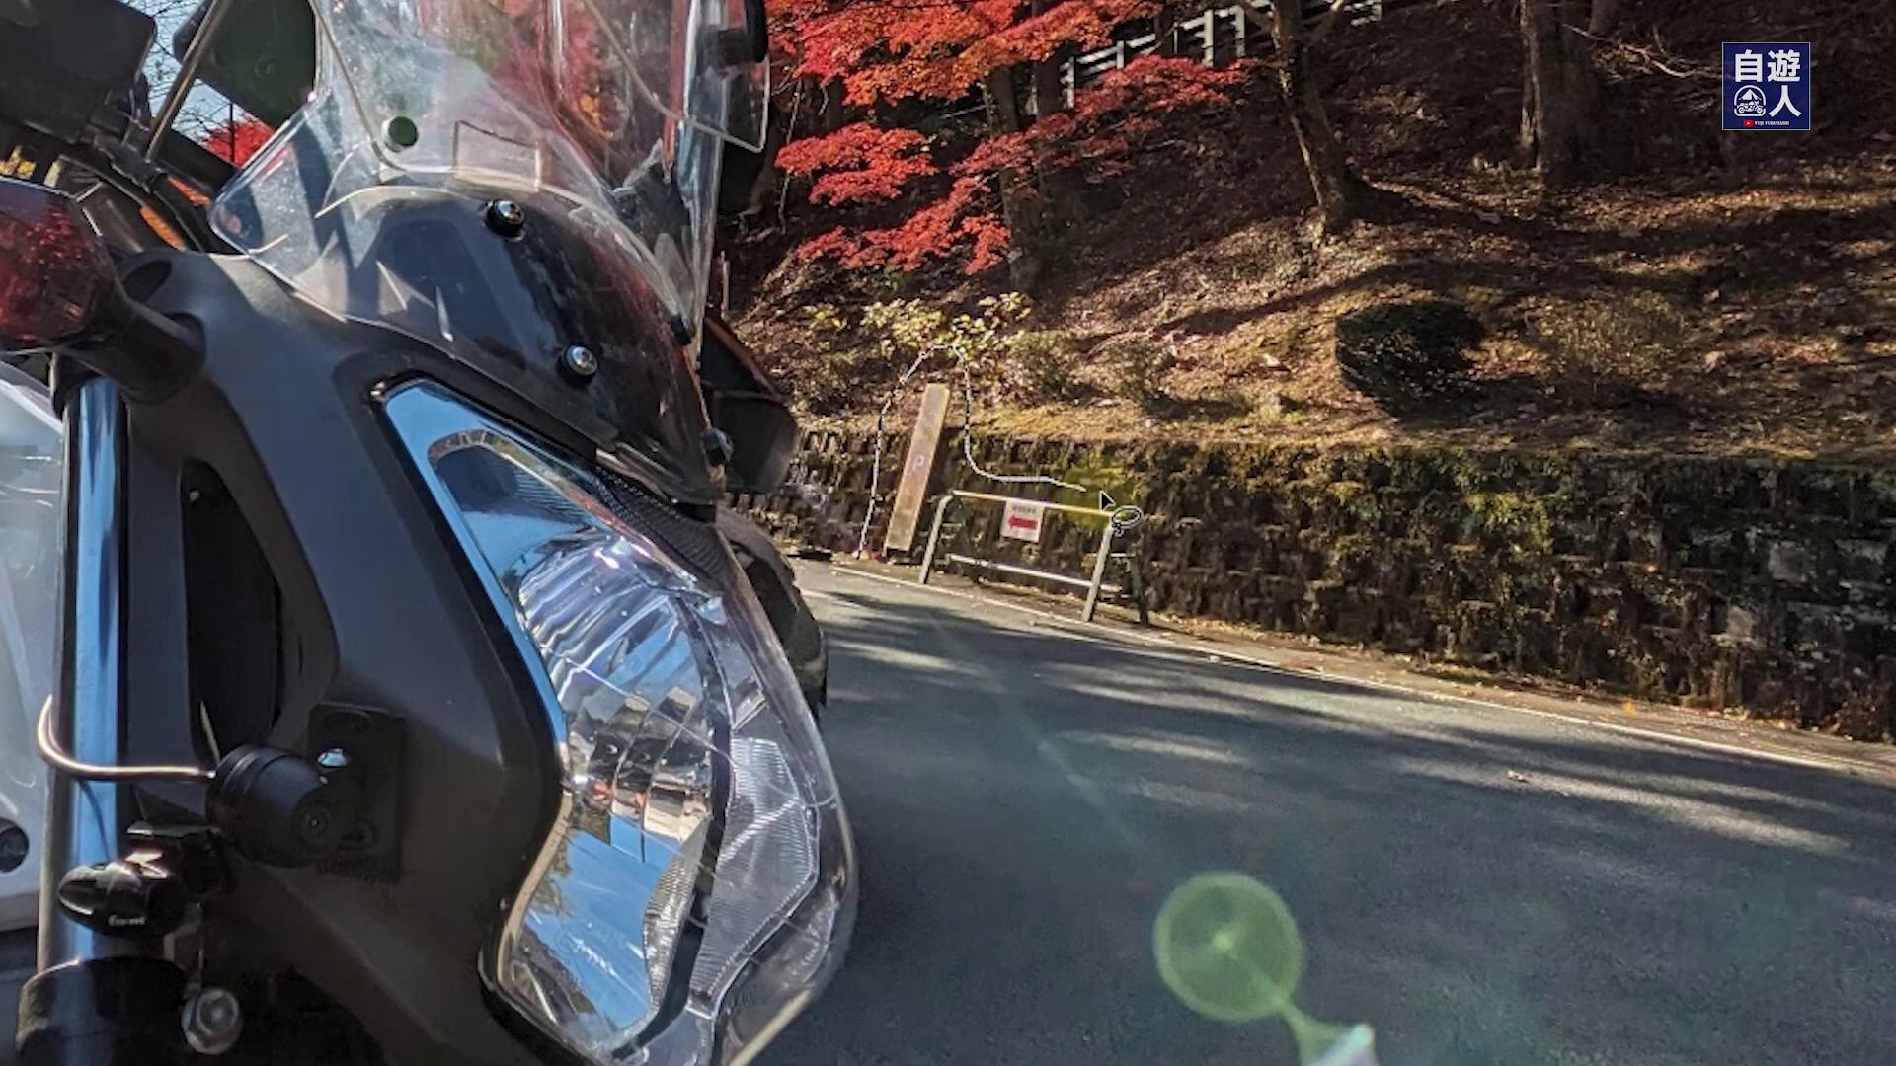
{"action": "mouse_move", "coordinate": [1115, 674]}
{"action": "left_mouse_down"}
{"action": "mouse_move", "coordinate": [872, 584]}
{"action": "mouse_move", "coordinate": [847, 542]}
{"action": "mouse_move", "coordinate": [853, 557]}
{"action": "left_mouse_up"}
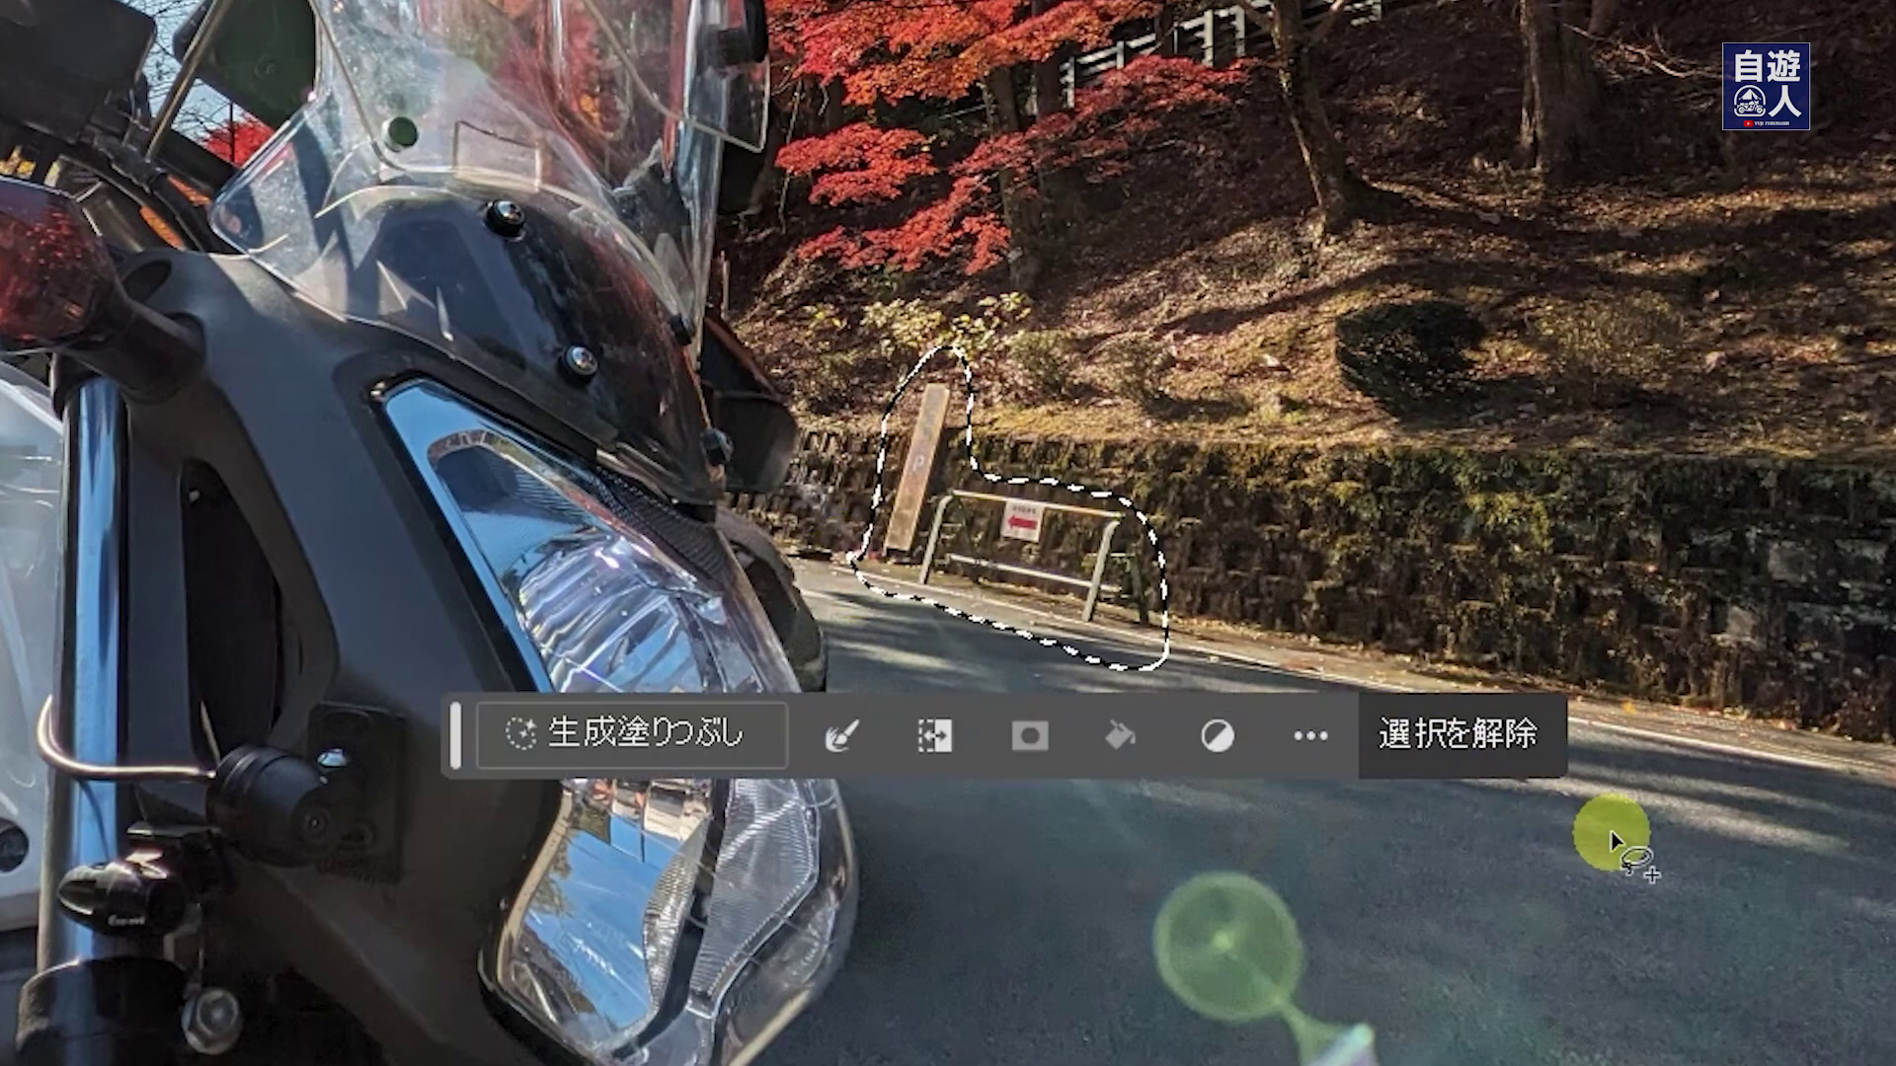
{"action": "left_click", "coordinate": [684, 740]}
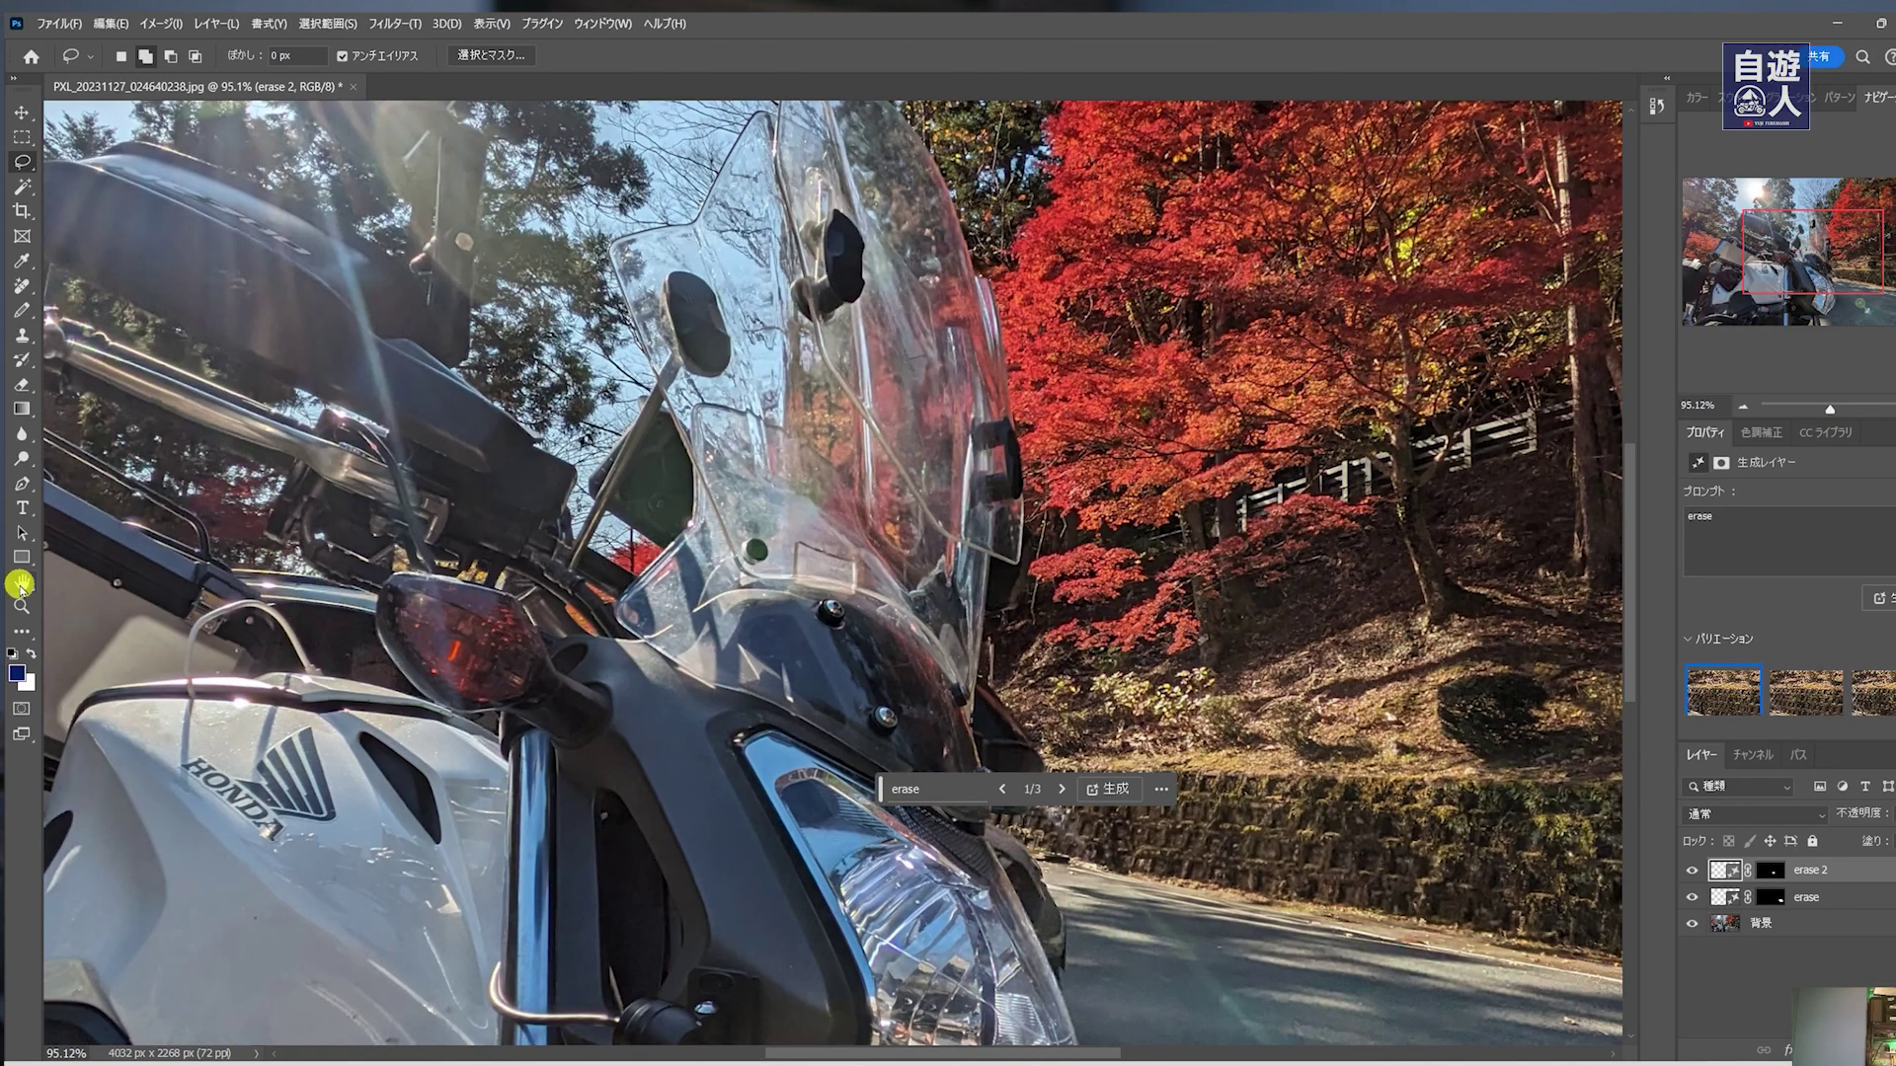
Pan to the bike's tank and lasso the cable and metal hook.
{"action": "left_click", "coordinate": [19, 585]}
{"action": "left_click_drag", "start_coordinate": [657, 1036], "coordinate": [1052, 696]}
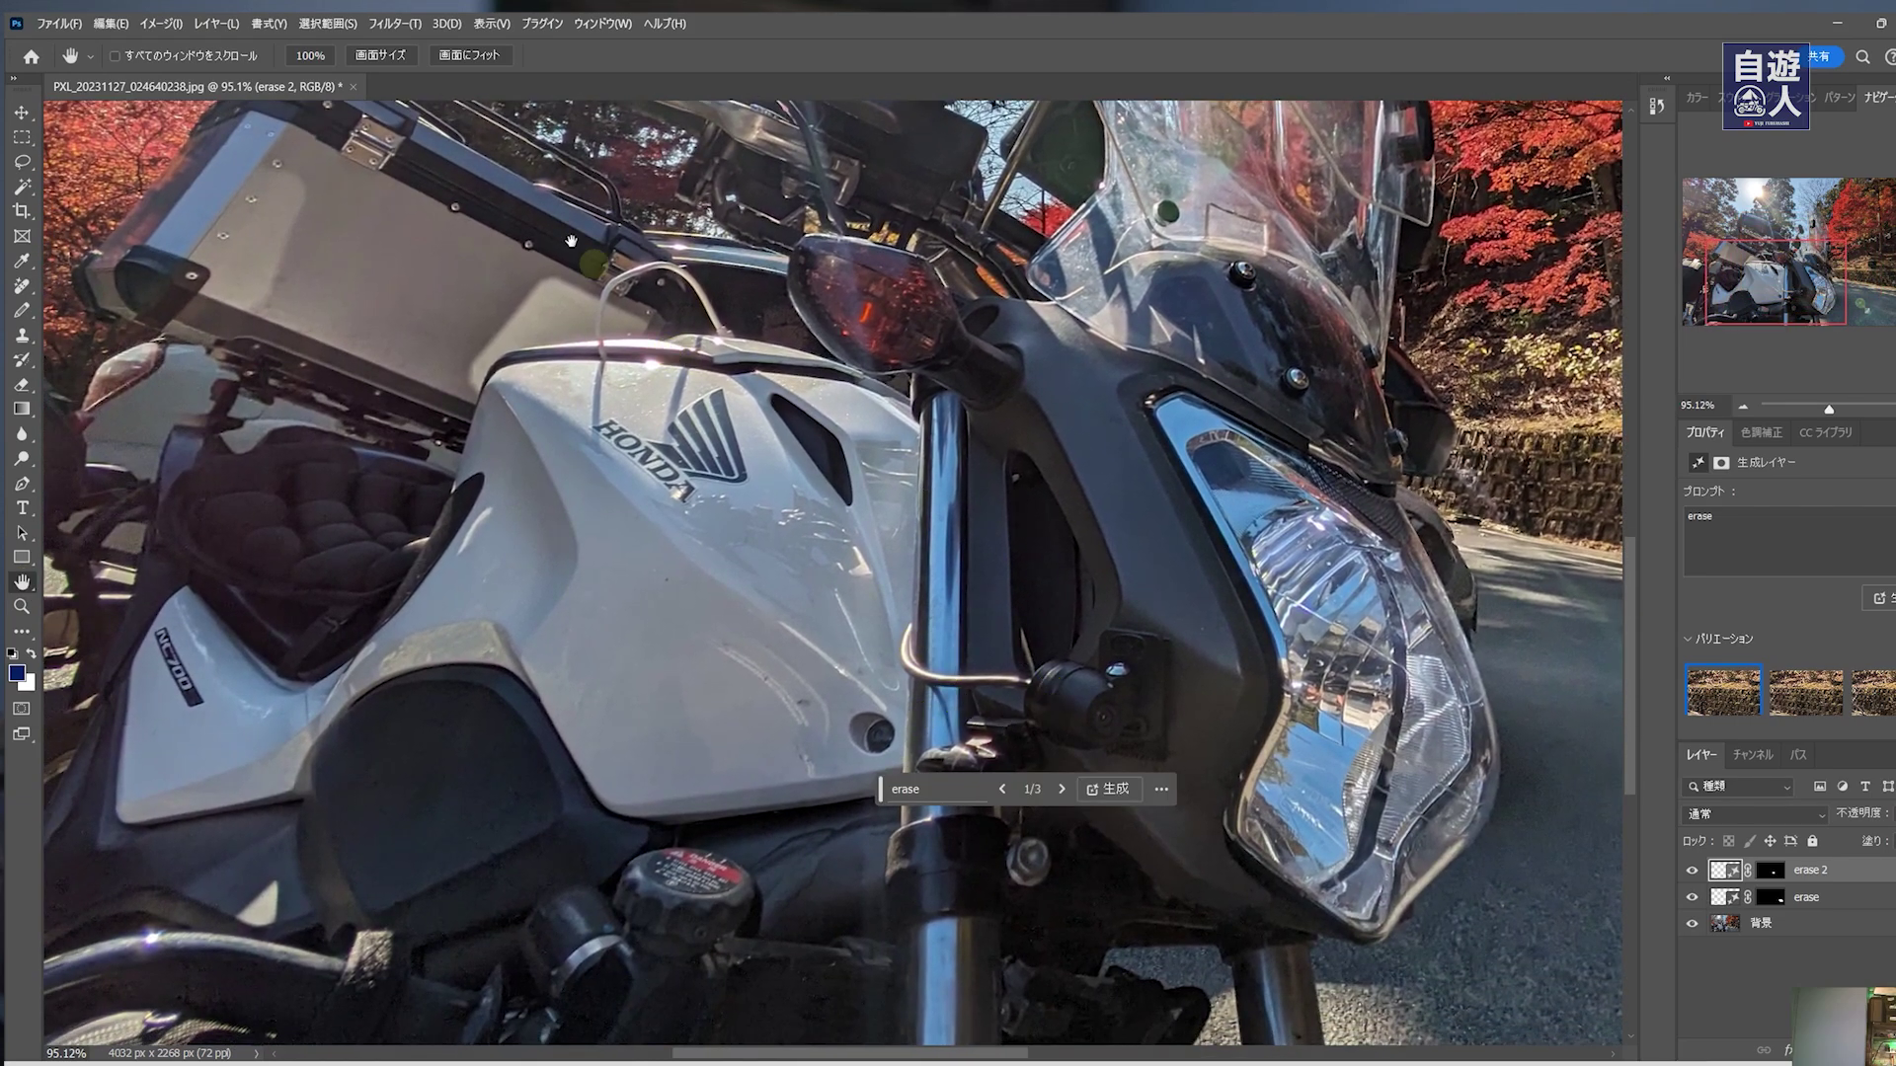
{"action": "left_click", "coordinate": [22, 166]}
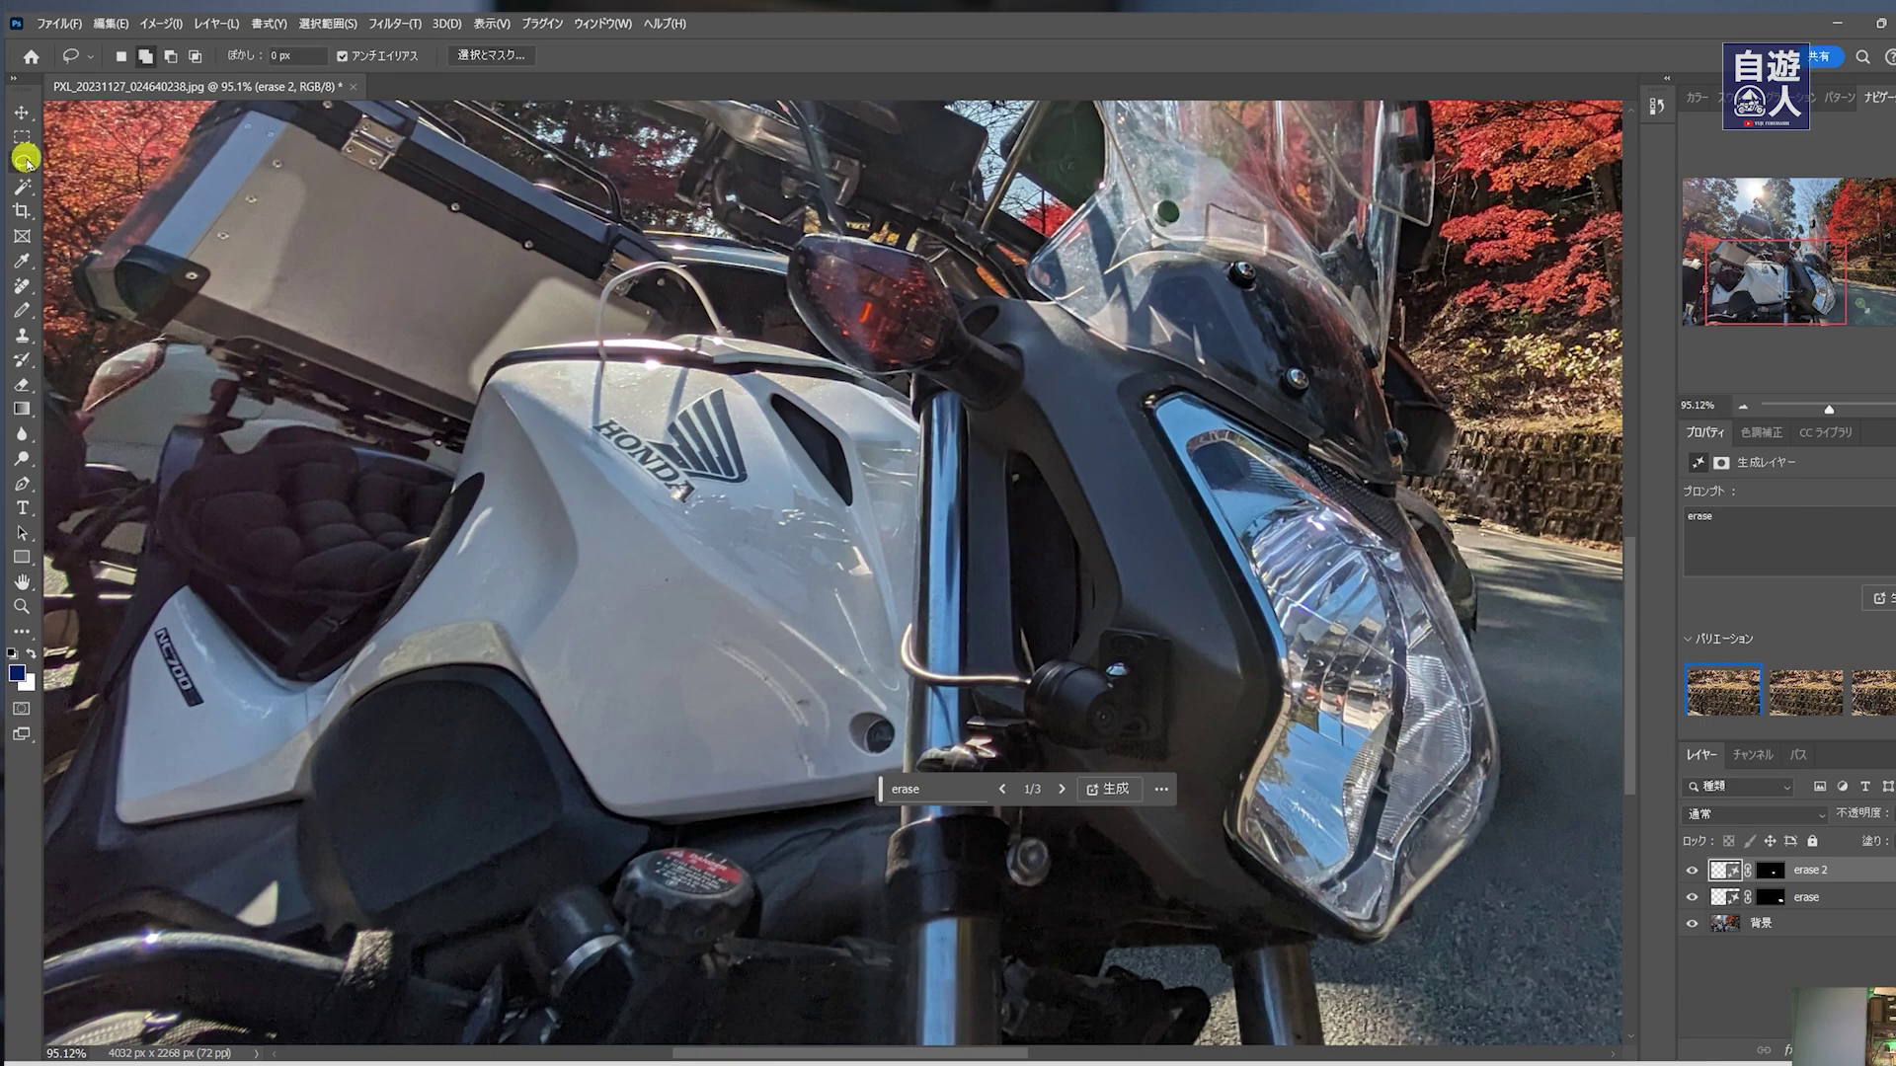
{"action": "left_click", "coordinate": [916, 633]}
{"action": "left_click_drag", "start_coordinate": [924, 669], "coordinate": [915, 664]}
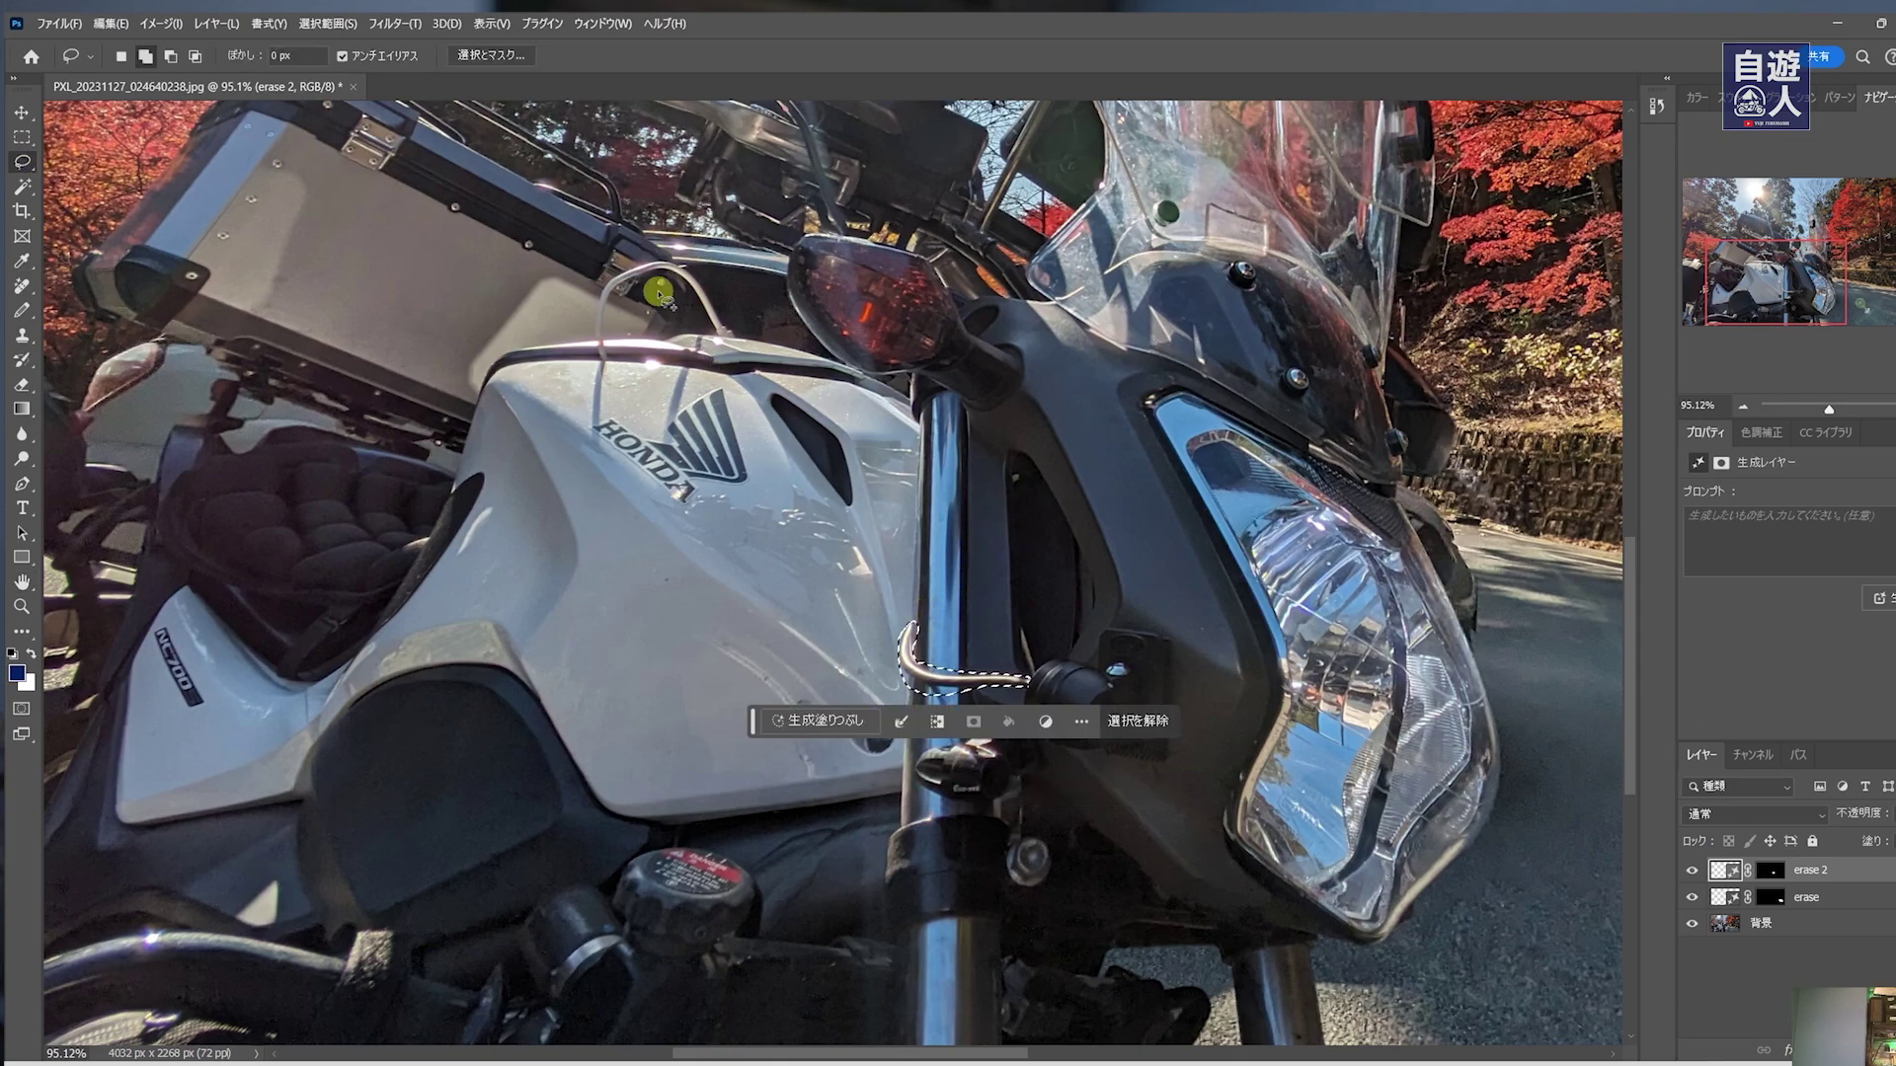
{"action": "left_click_drag", "start_coordinate": [605, 344], "coordinate": [592, 338]}
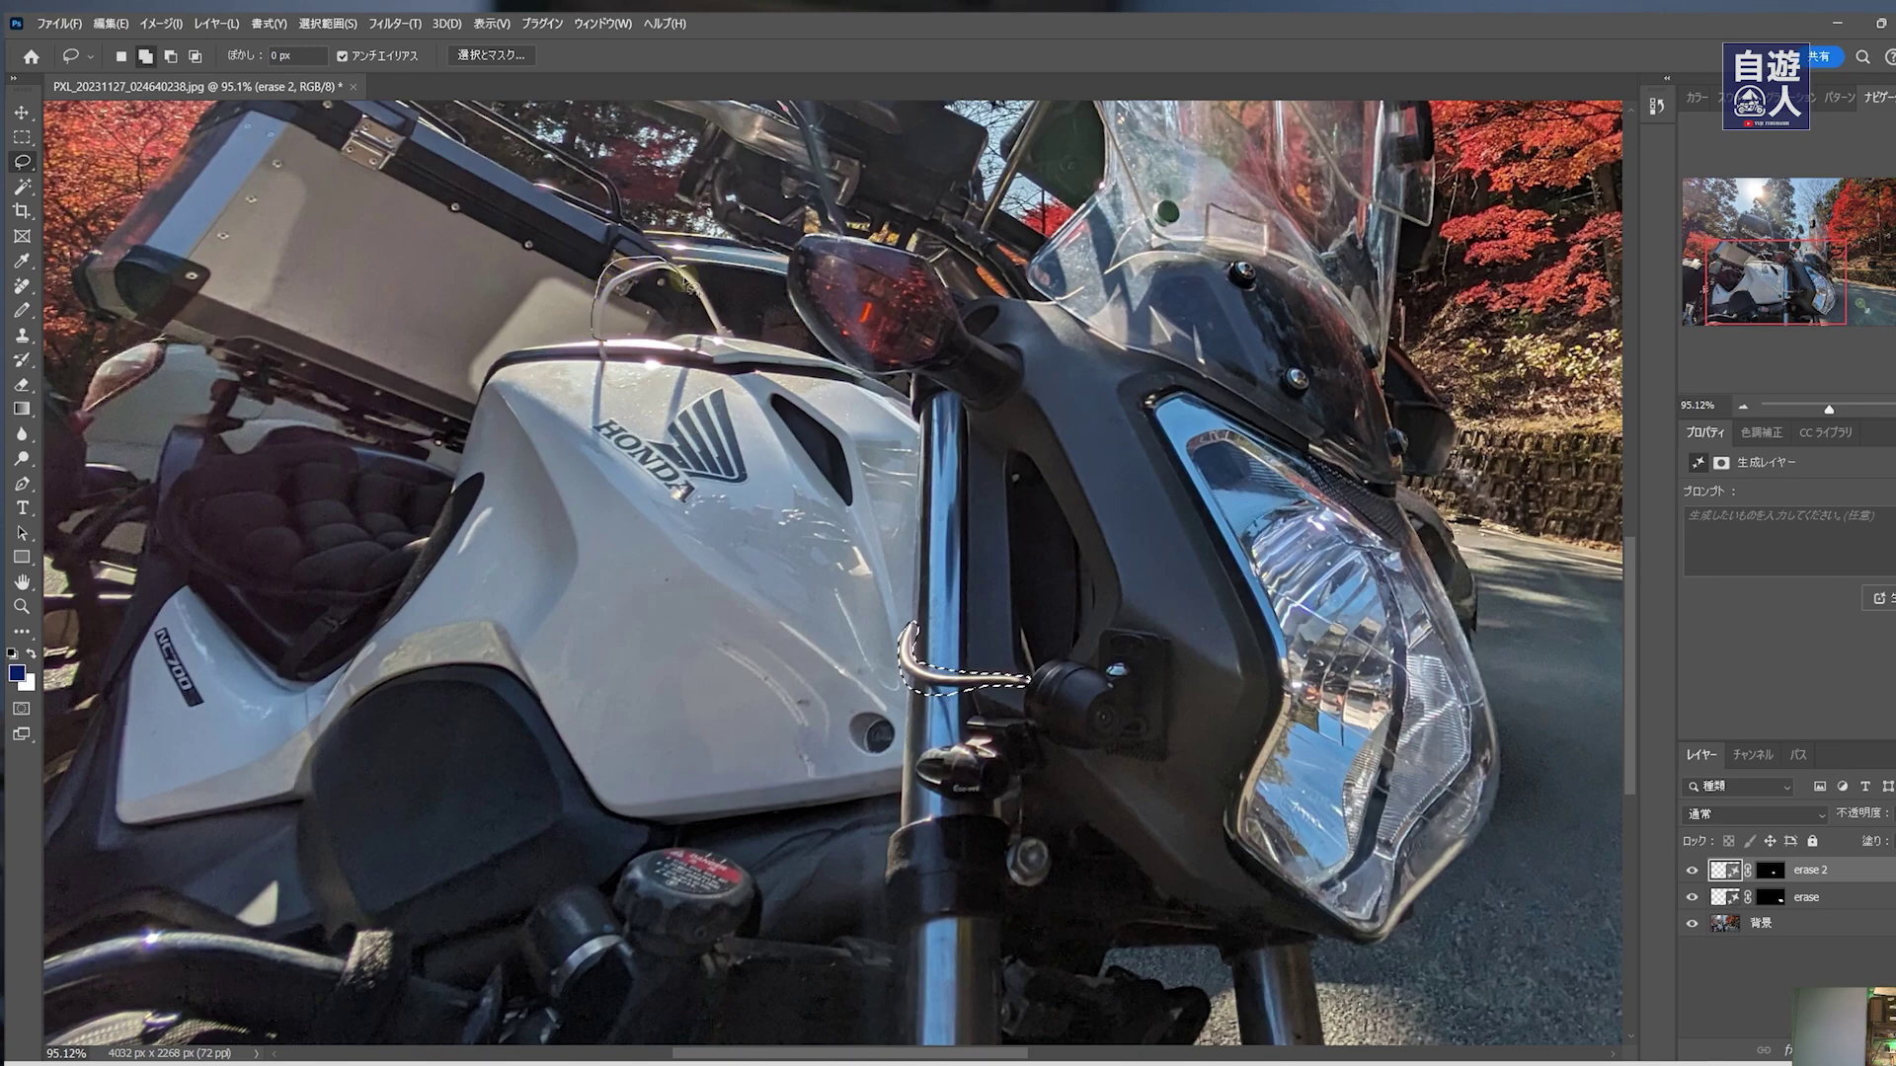
{"action": "left_click_drag", "start_coordinate": [725, 337], "coordinate": [724, 339]}
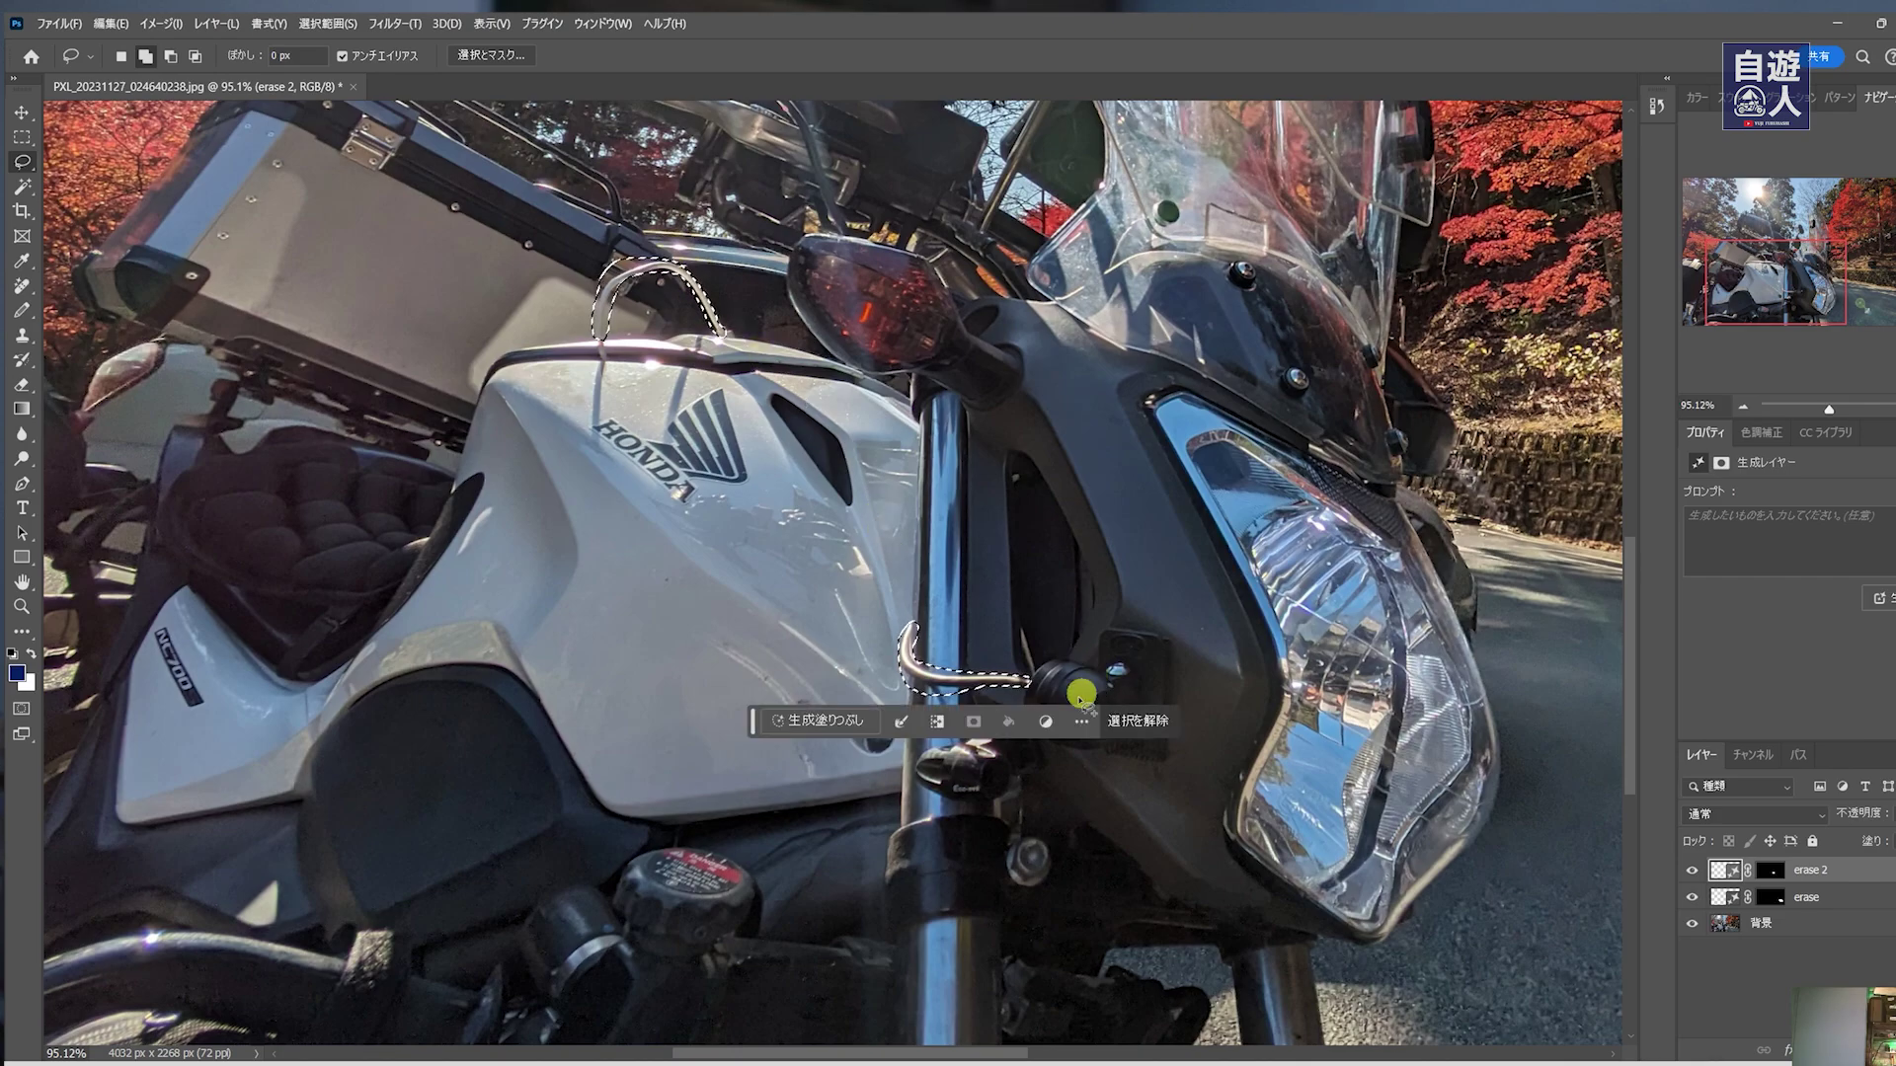
Generative Fill the cable selection with the prompt 'erase'.
{"action": "left_click", "coordinate": [832, 722]}
{"action": "type", "text": "eras"}
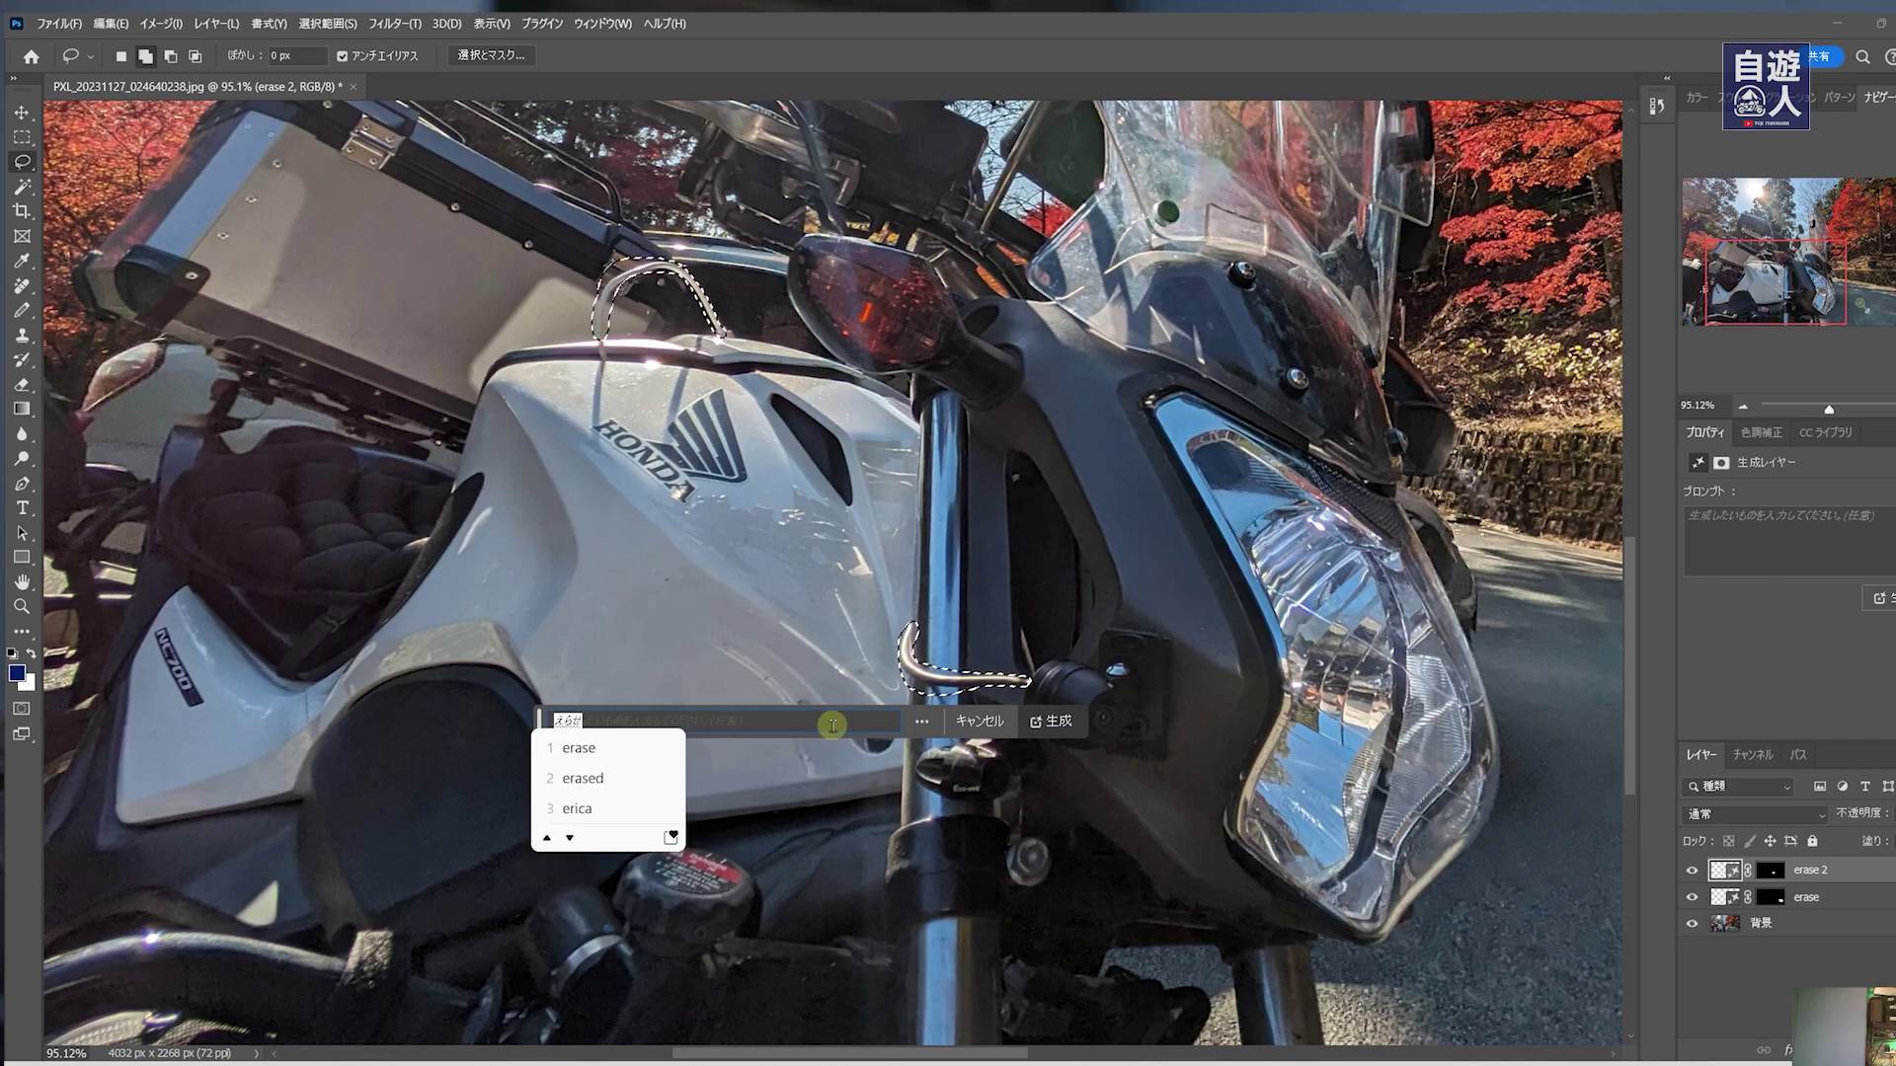
{"action": "key", "text": "Return"}
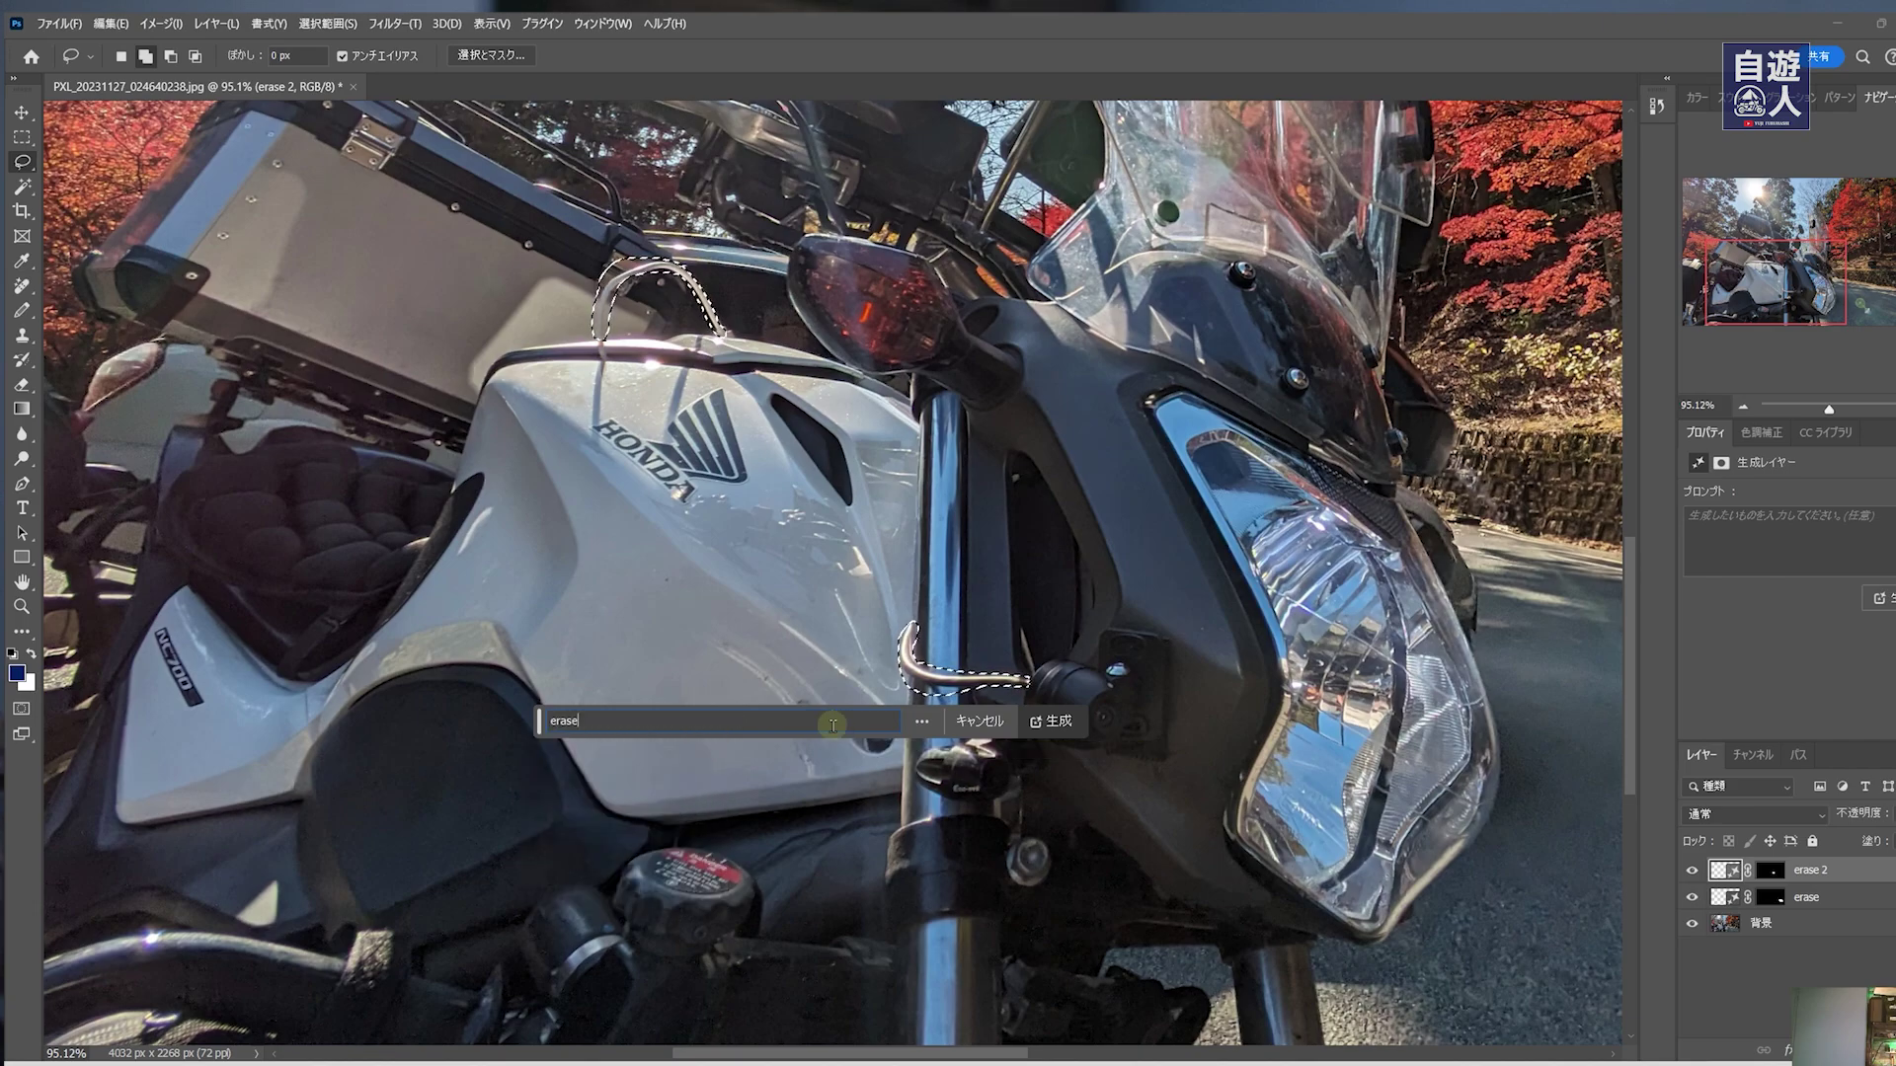
{"action": "key", "text": "Return"}
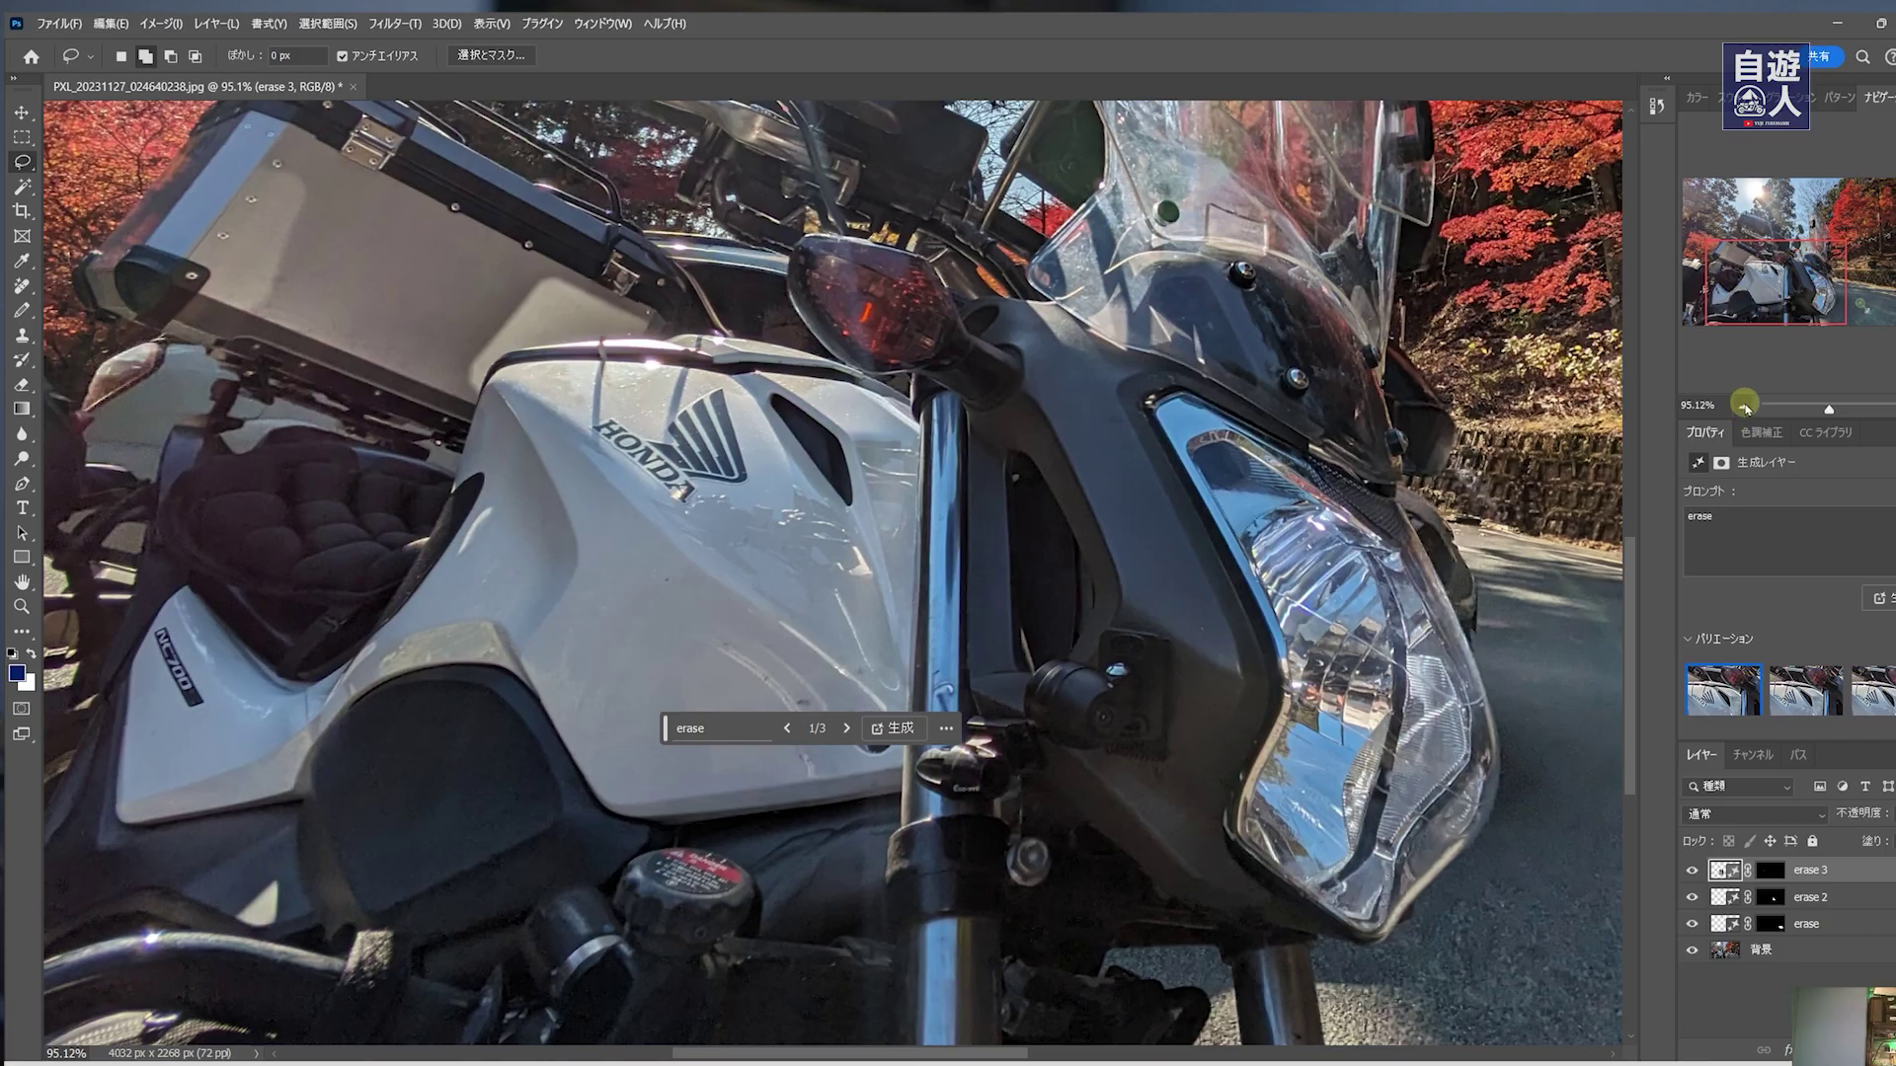
{"action": "left_click", "coordinate": [1745, 405]}
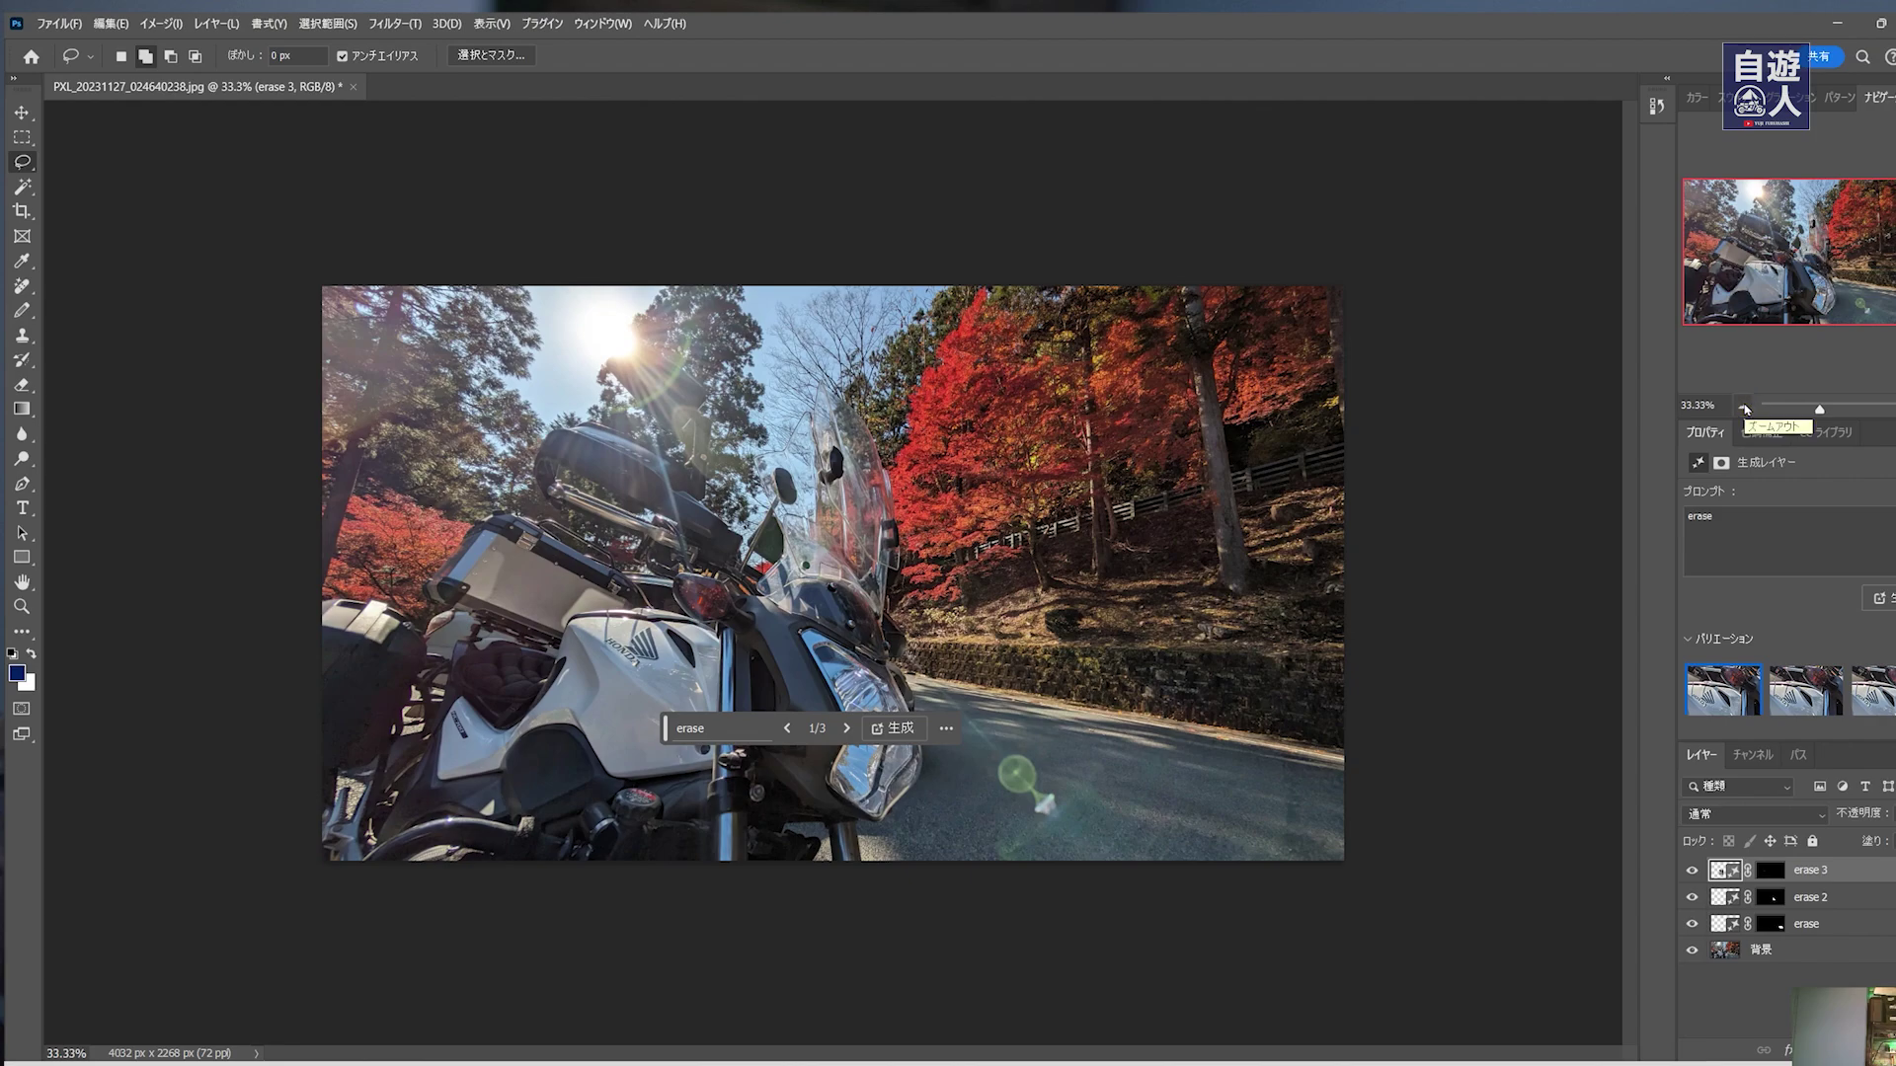
{"action": "left_click", "coordinate": [946, 728]}
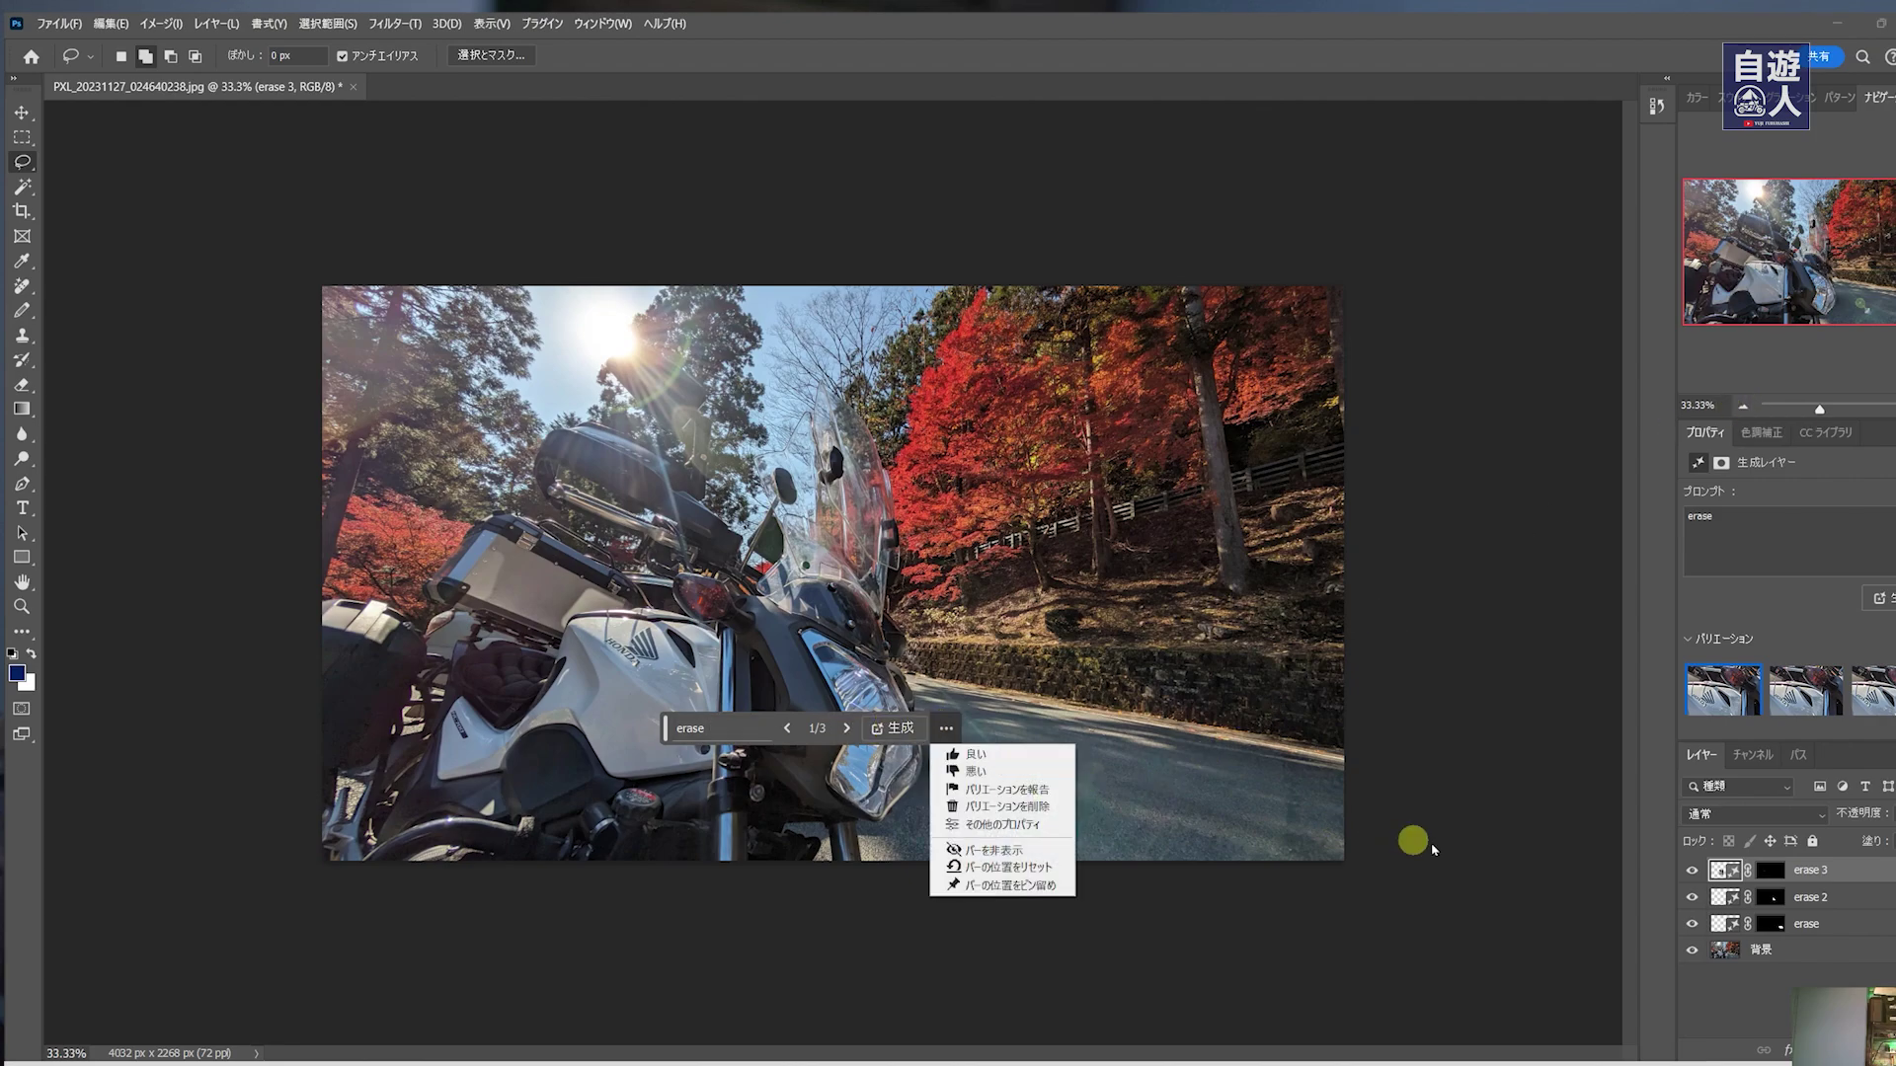
{"action": "left_click", "coordinate": [1449, 732]}
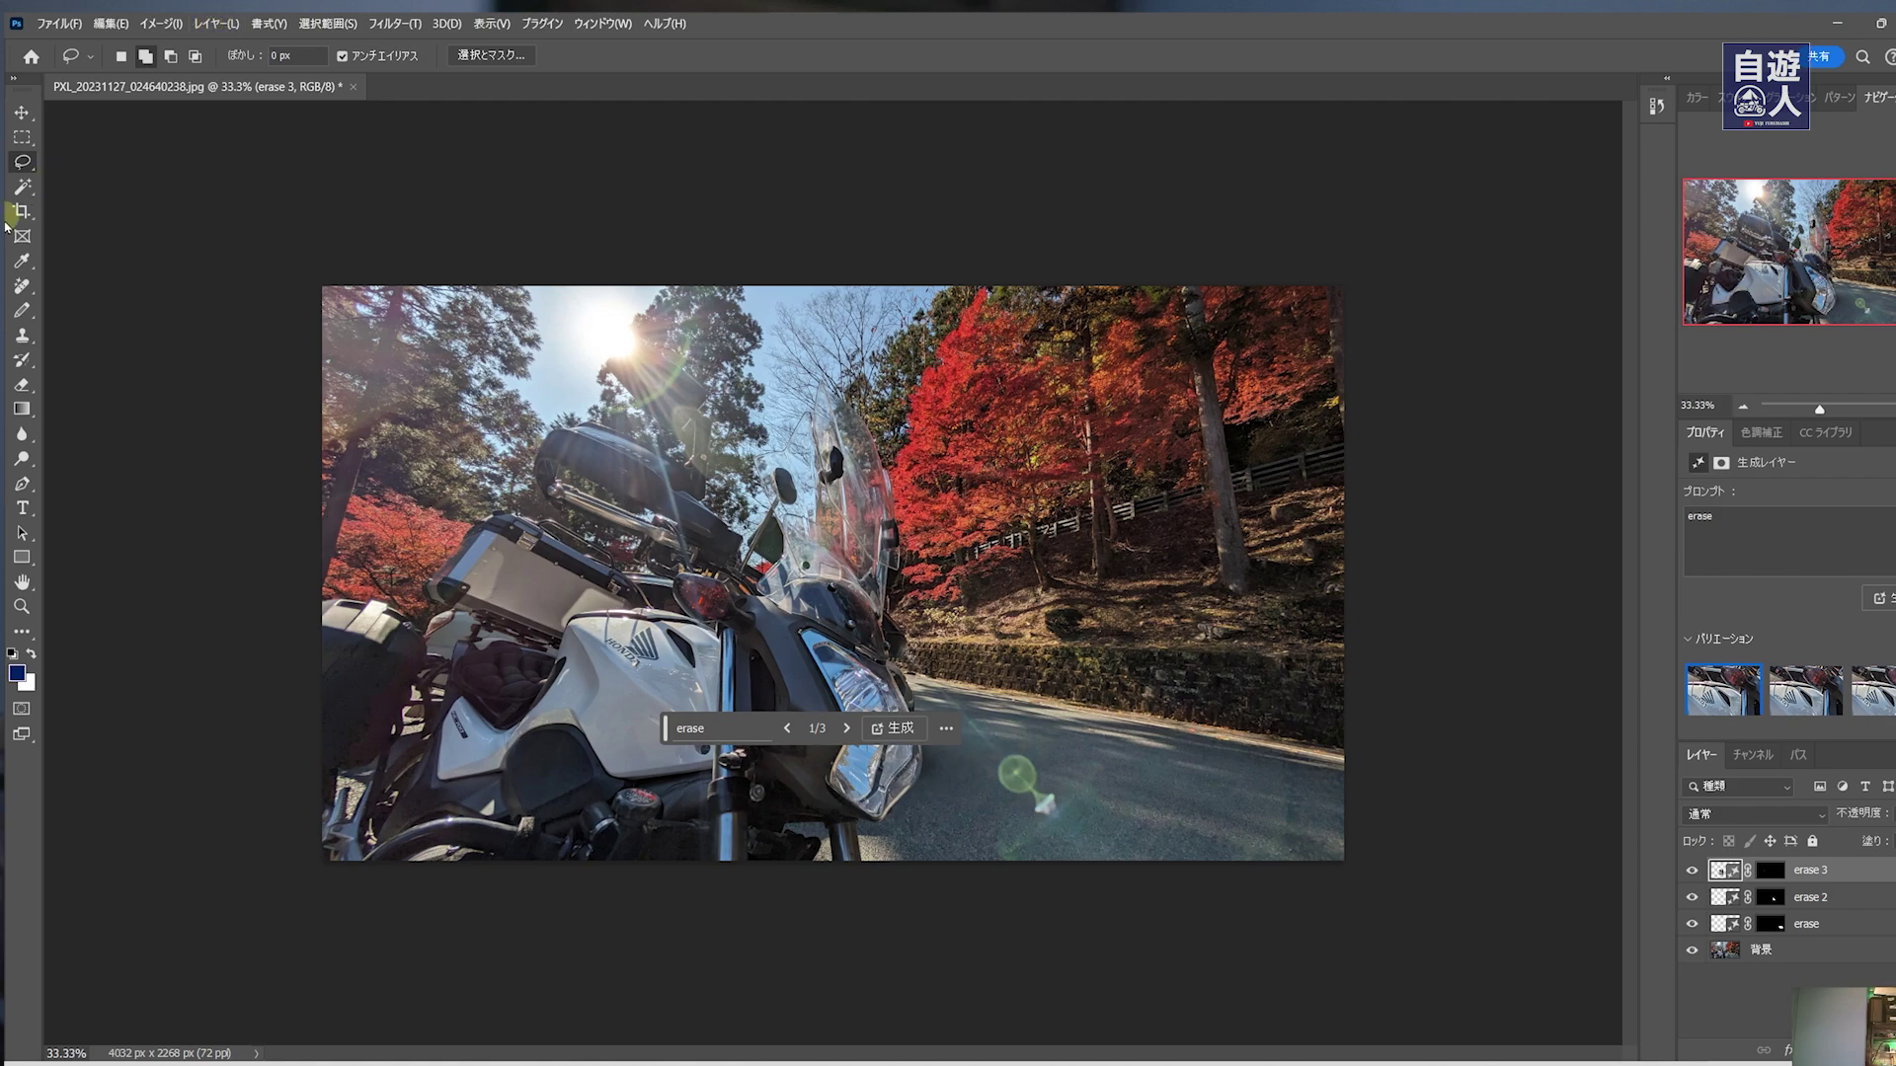
{"action": "left_click", "coordinate": [252, 265]}
Enlarge the canvas to 3500 × 3500 px anchored bottom-left via Image > Canvas Size.
{"action": "left_click", "coordinate": [160, 23]}
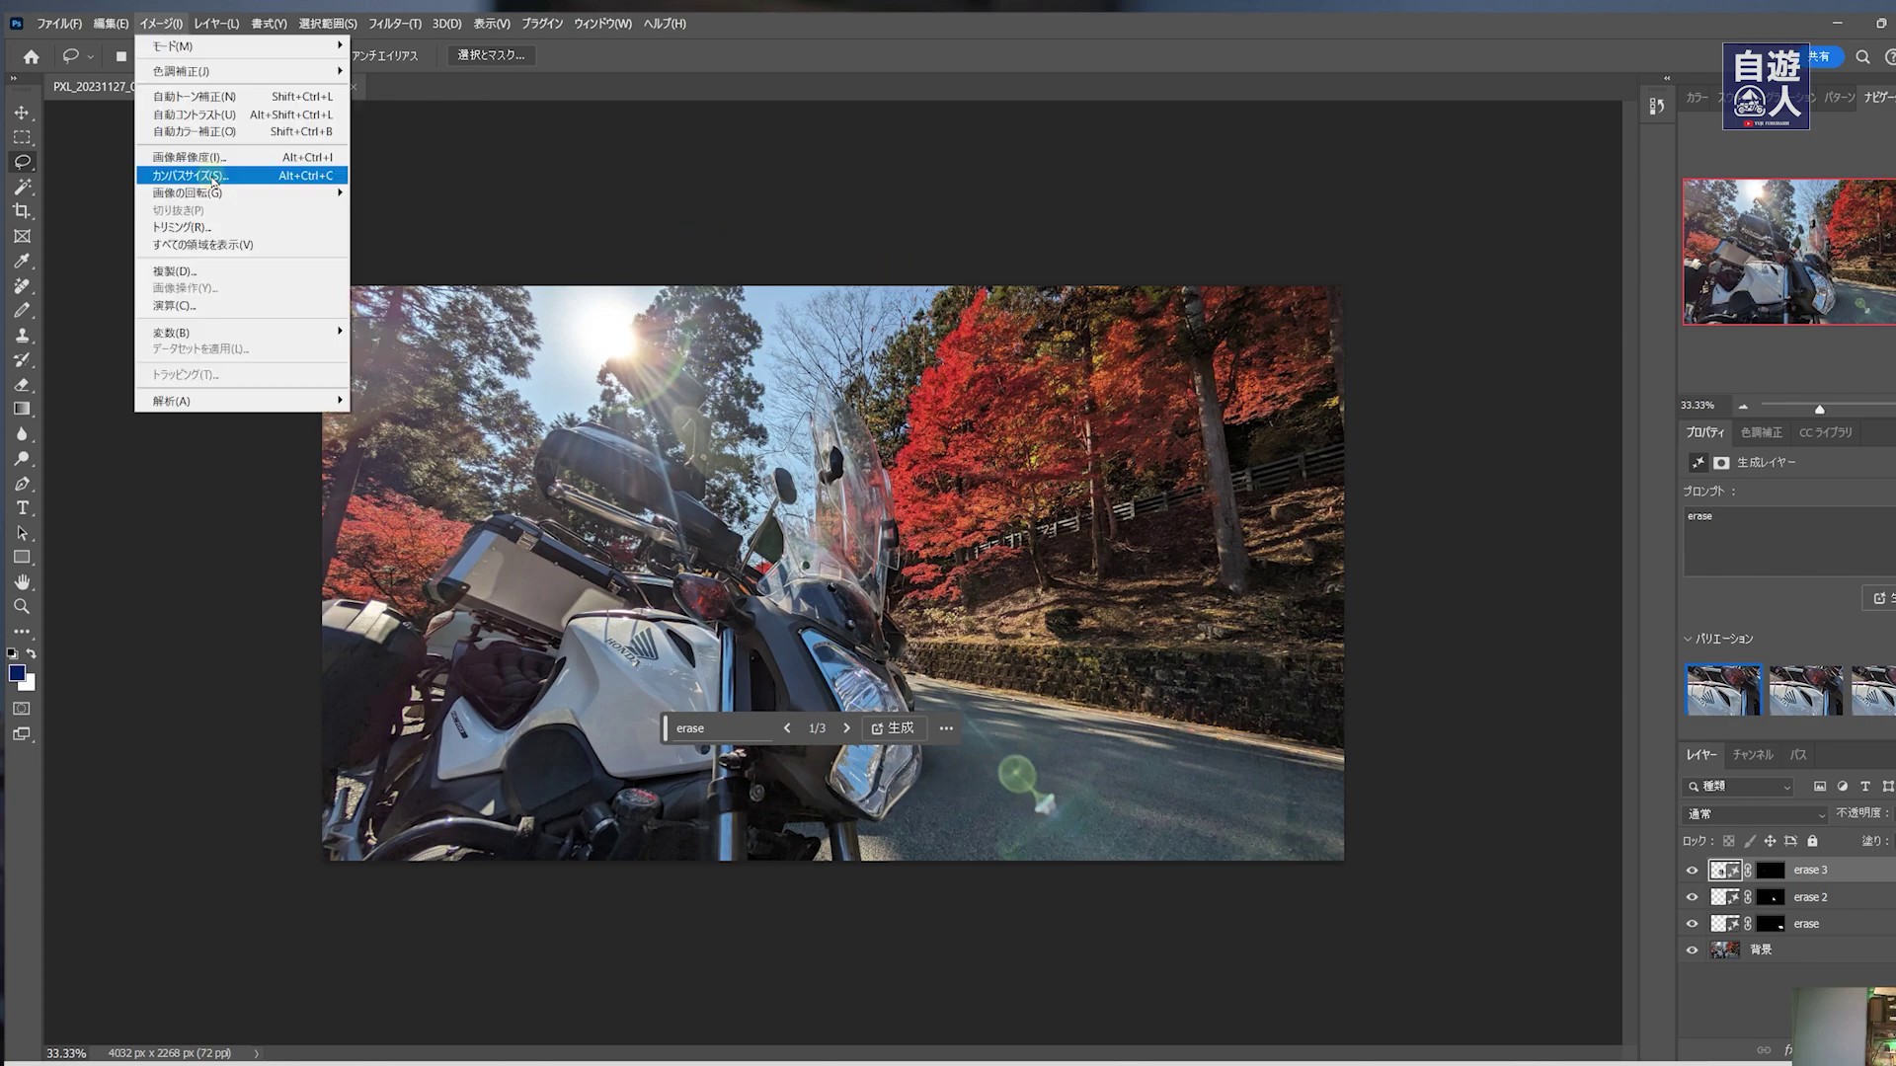
{"action": "left_click", "coordinate": [198, 174]}
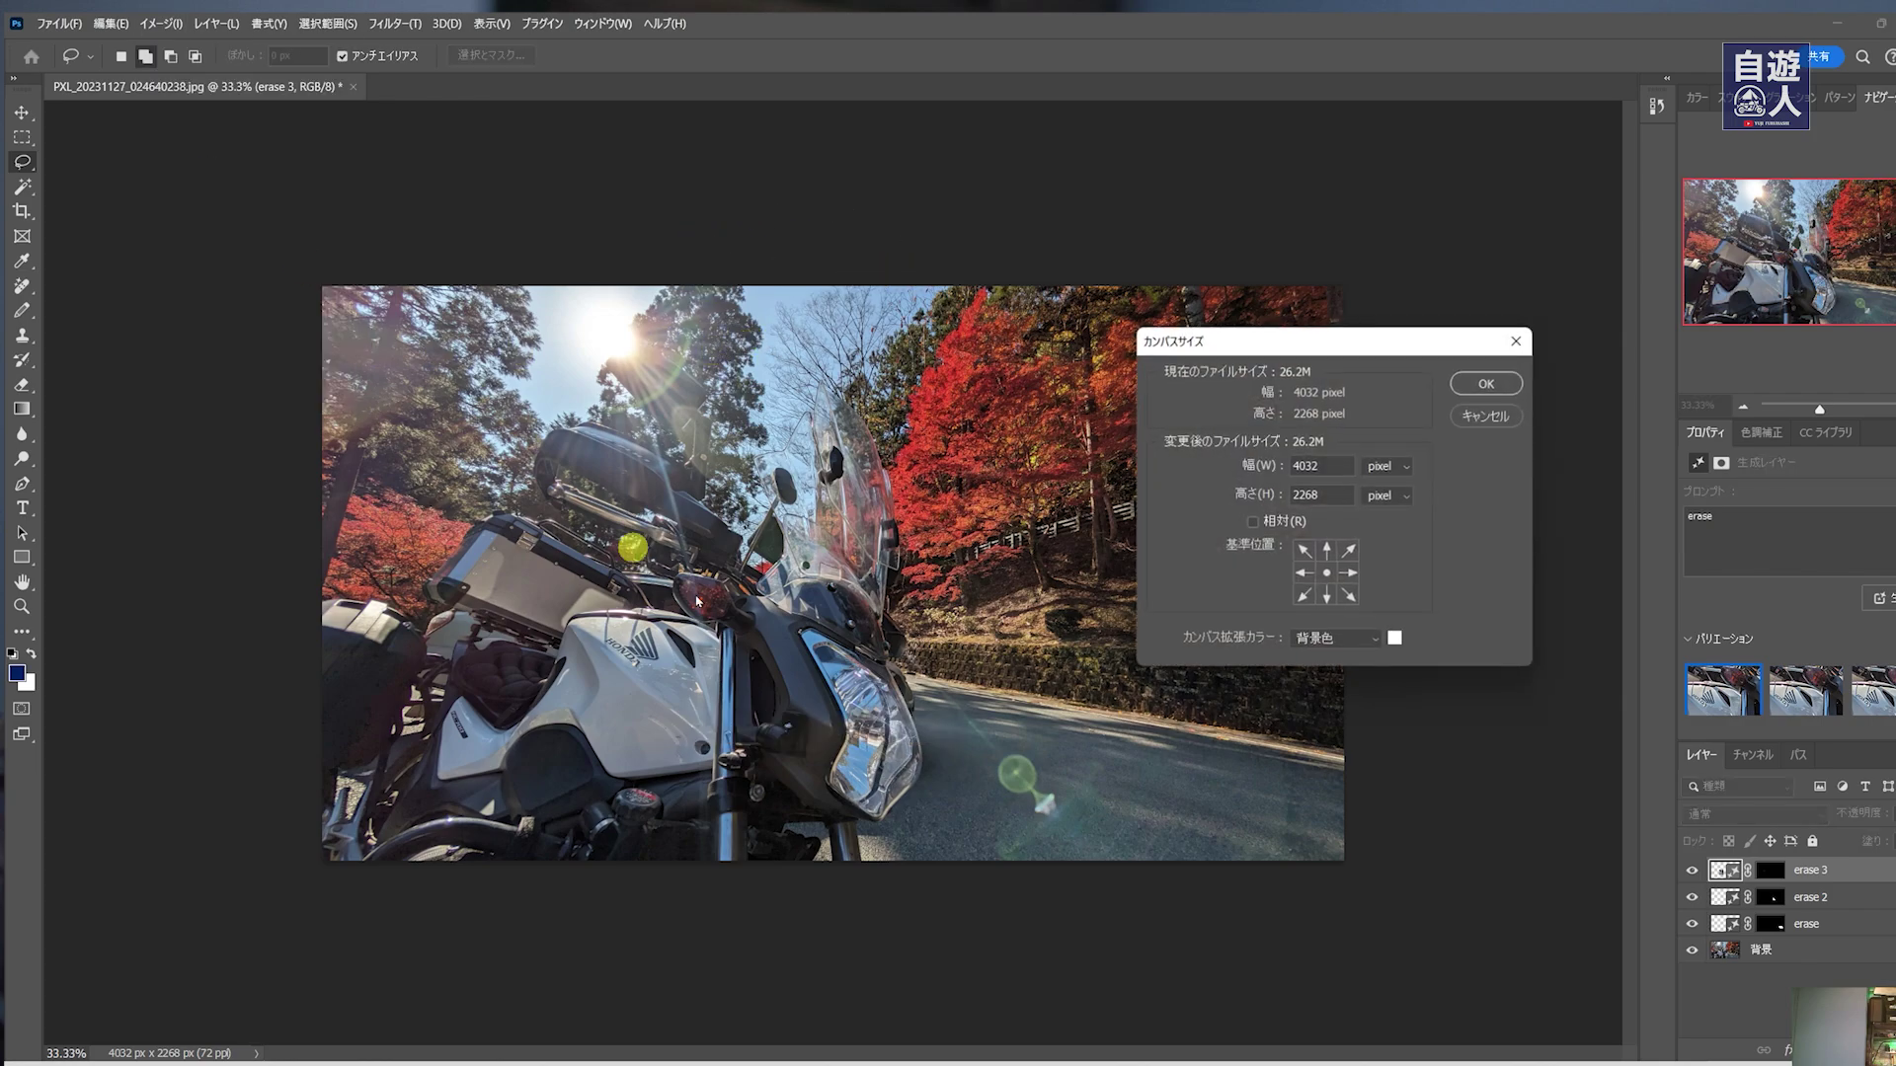
{"action": "left_click", "coordinate": [1304, 597]}
{"action": "left_click", "coordinate": [1283, 470]}
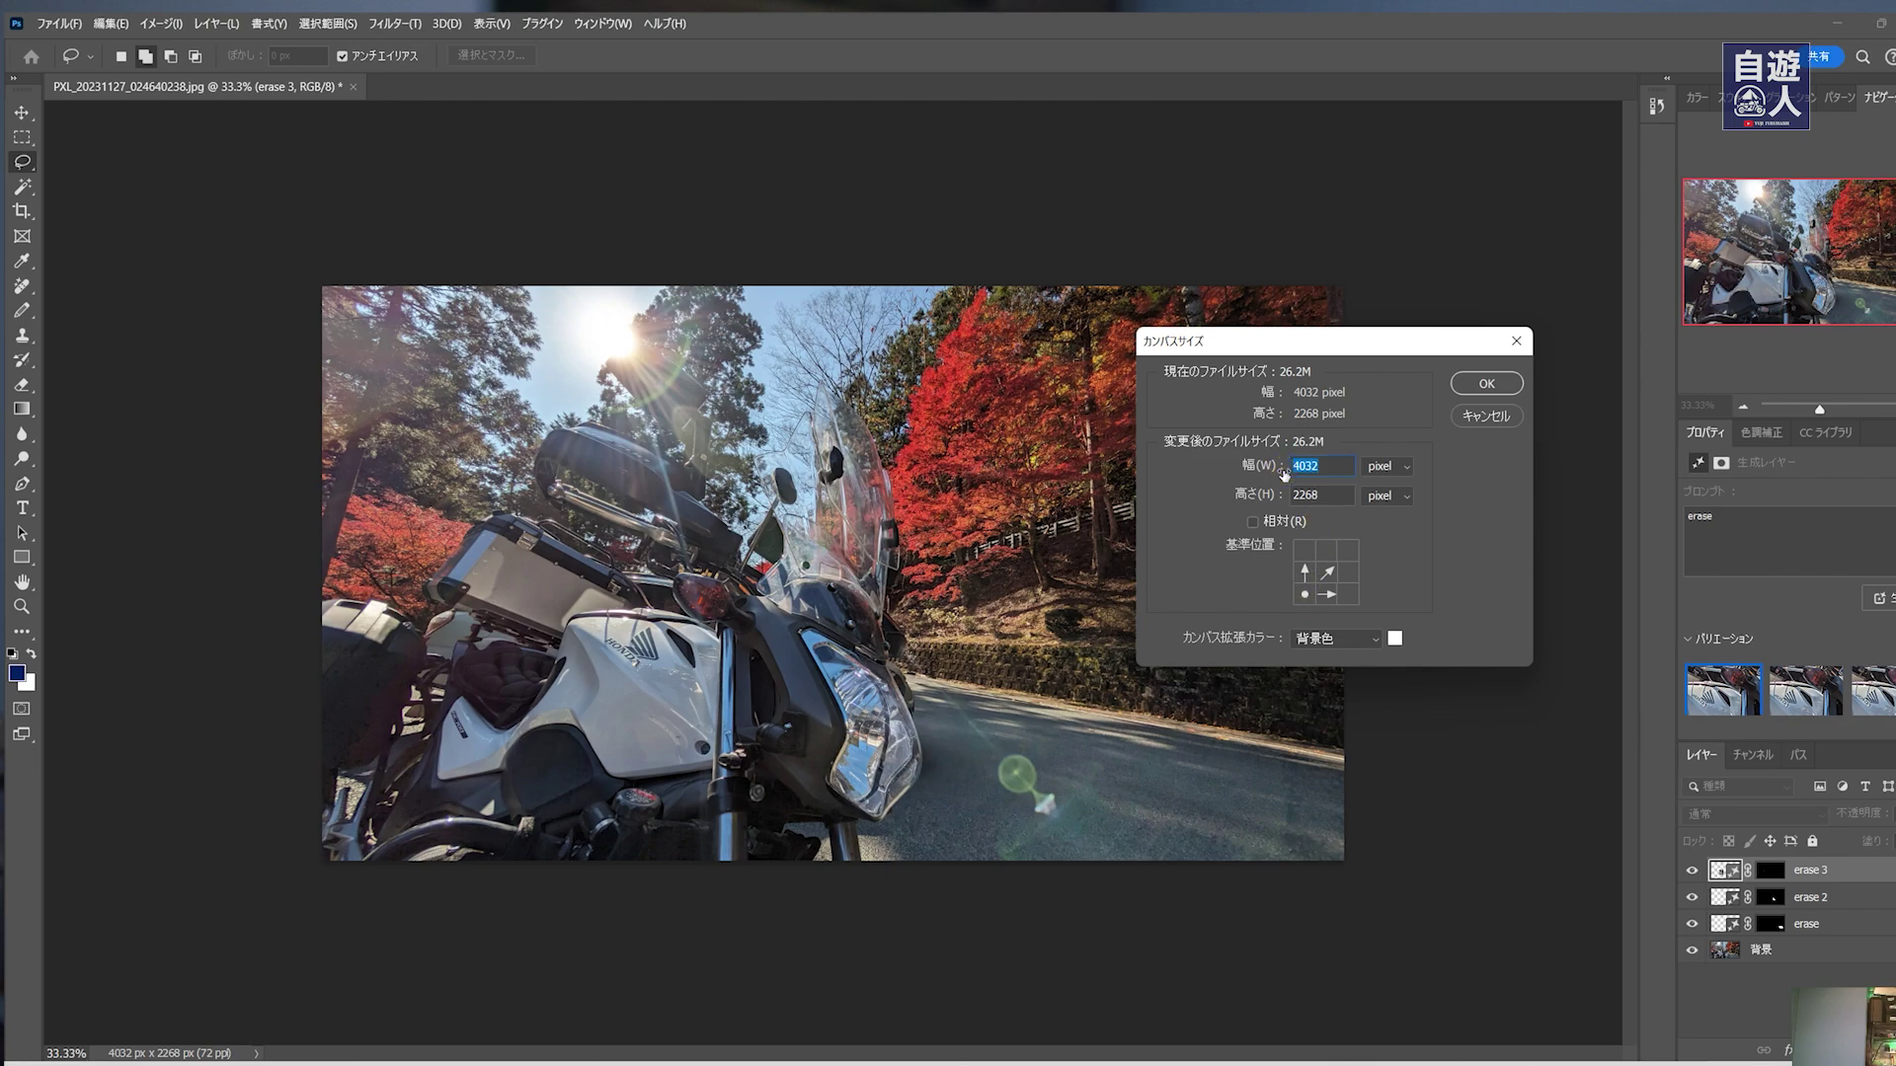
{"action": "type", "text": "3500"}
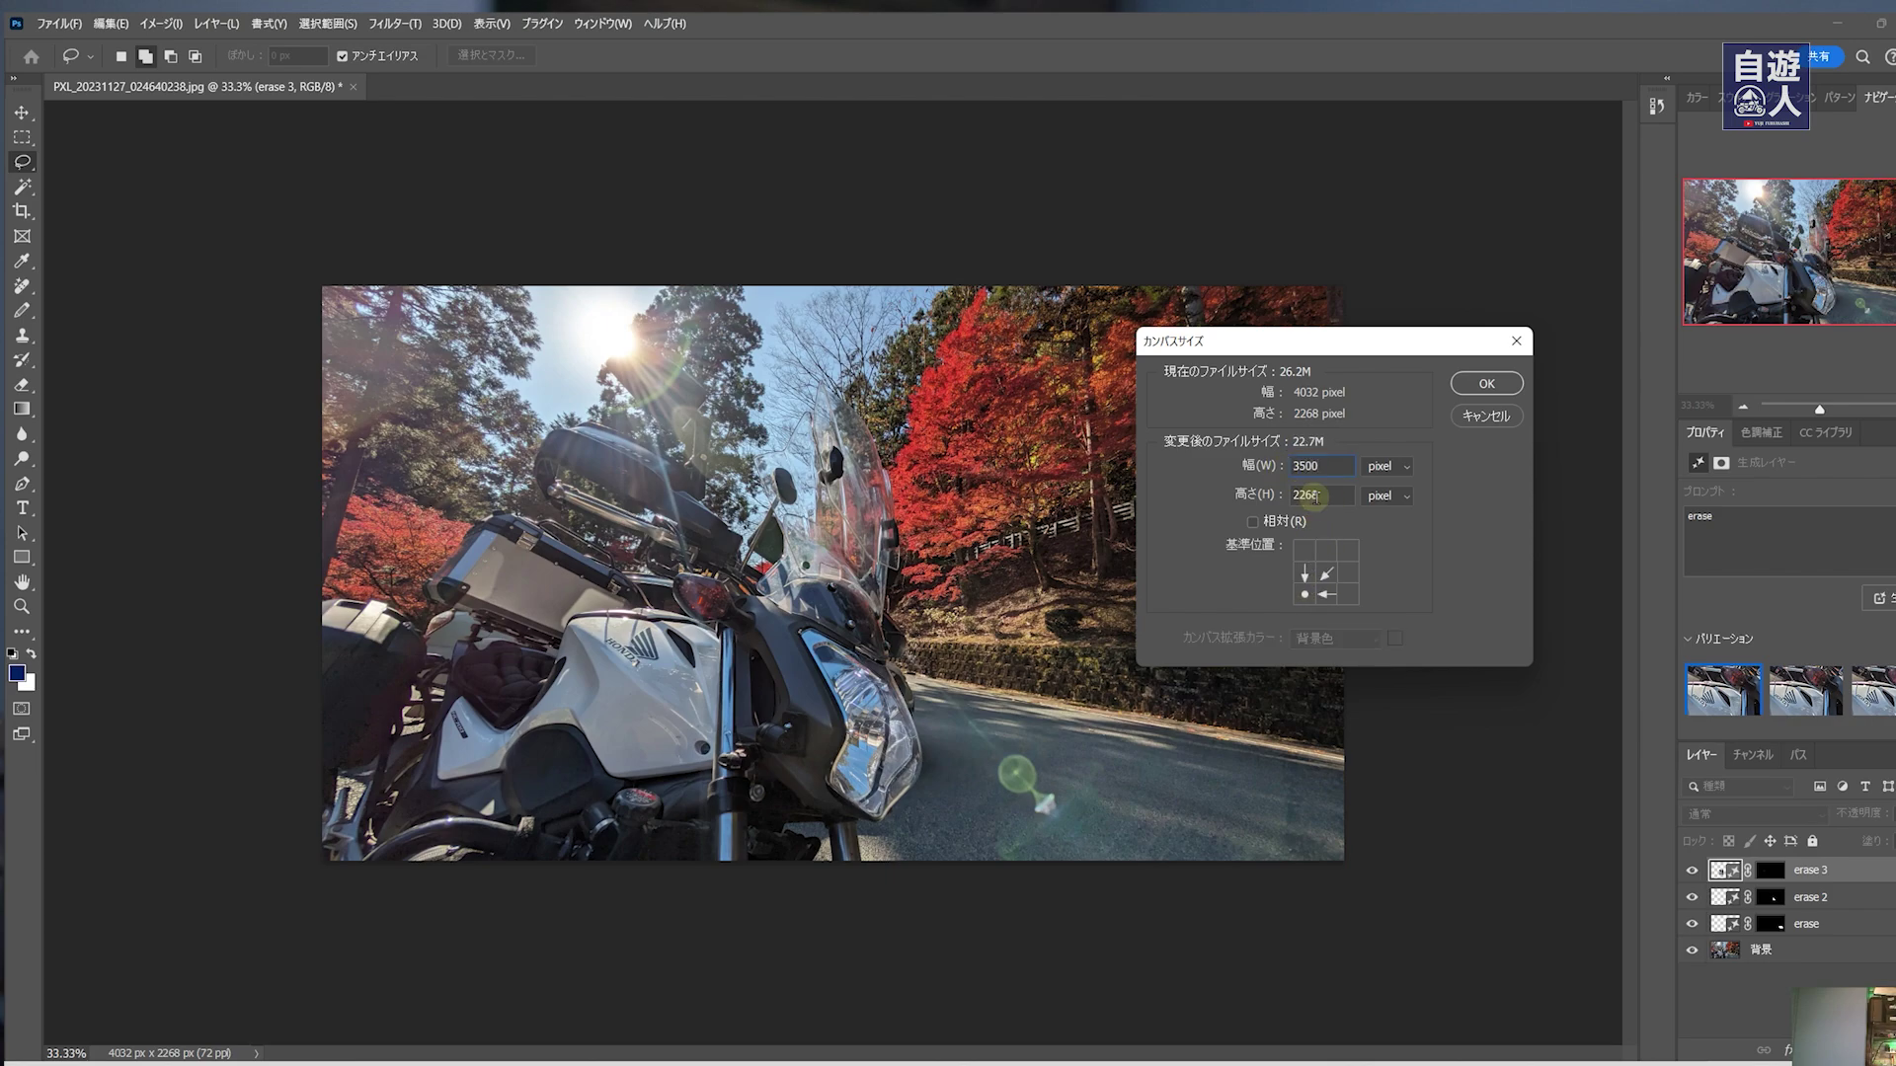
{"action": "left_click", "coordinate": [1319, 498]}
{"action": "type", "text": "500"}
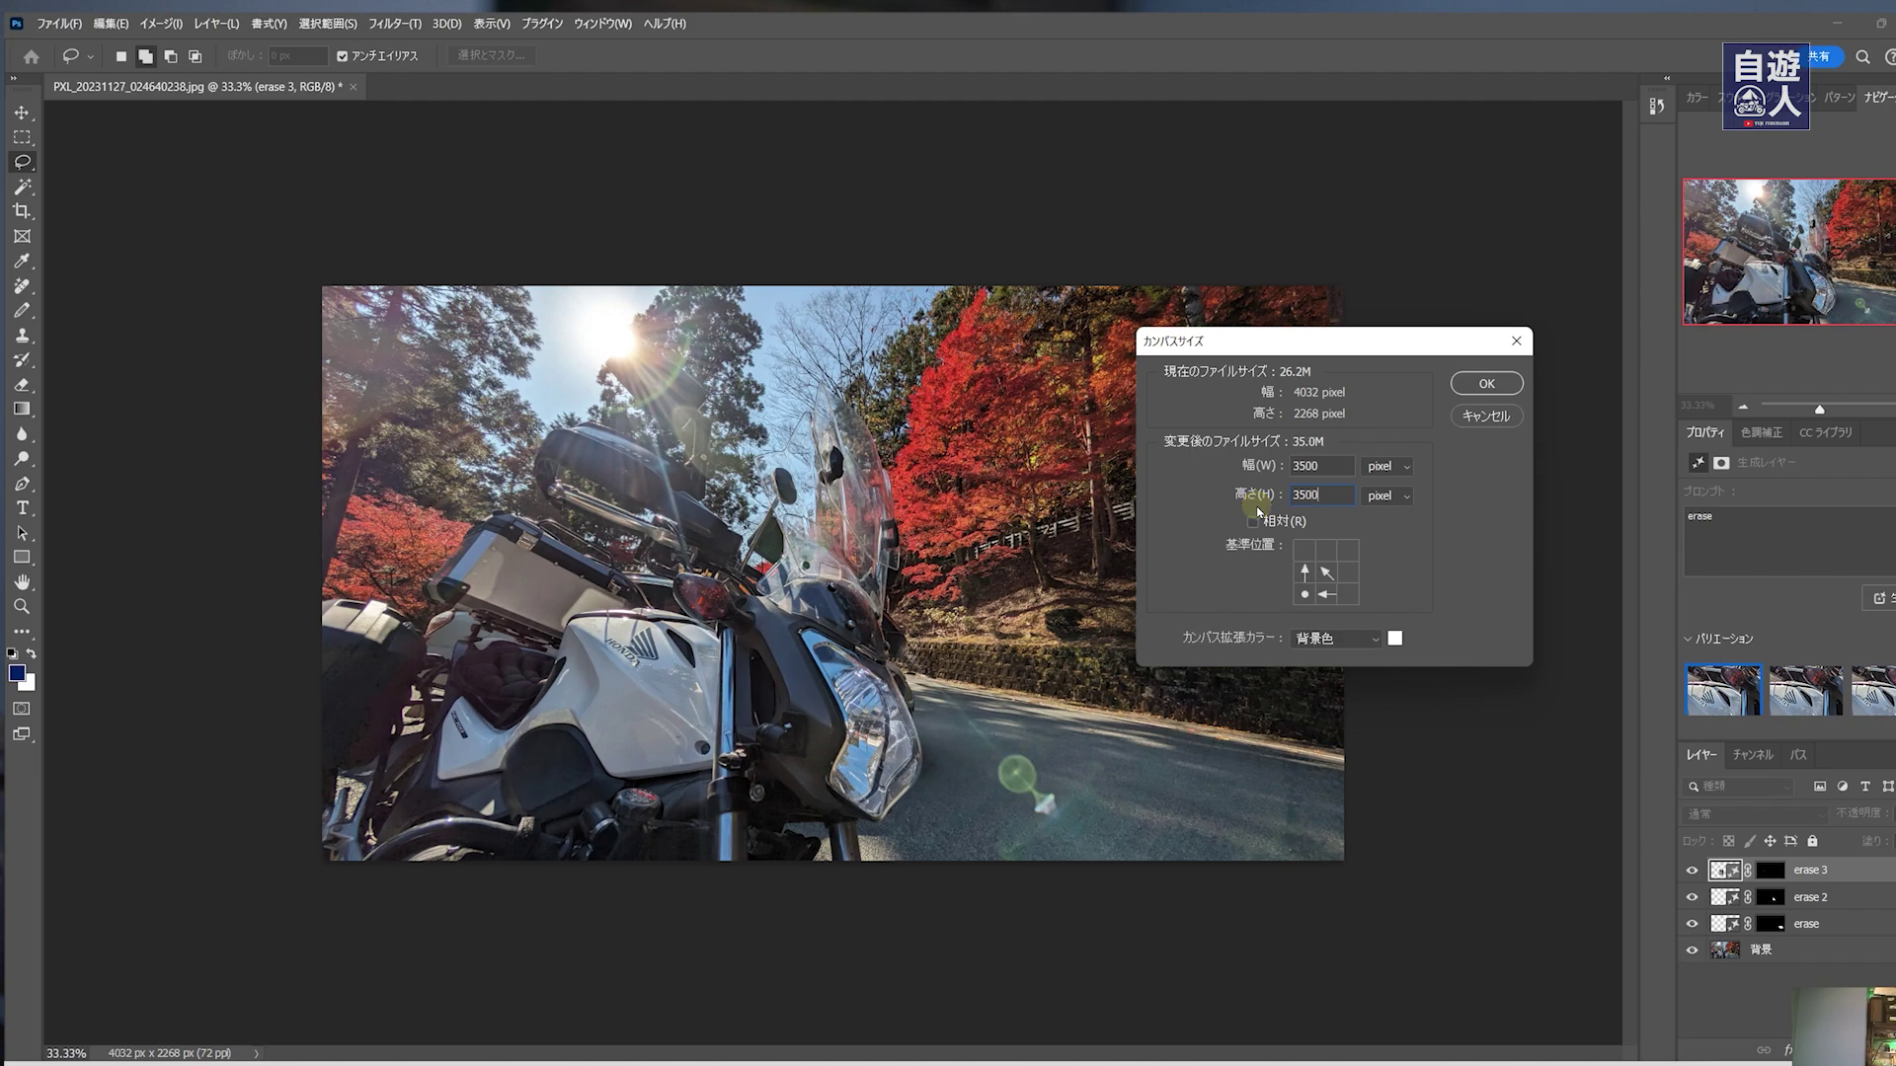
{"action": "left_click", "coordinate": [1464, 388]}
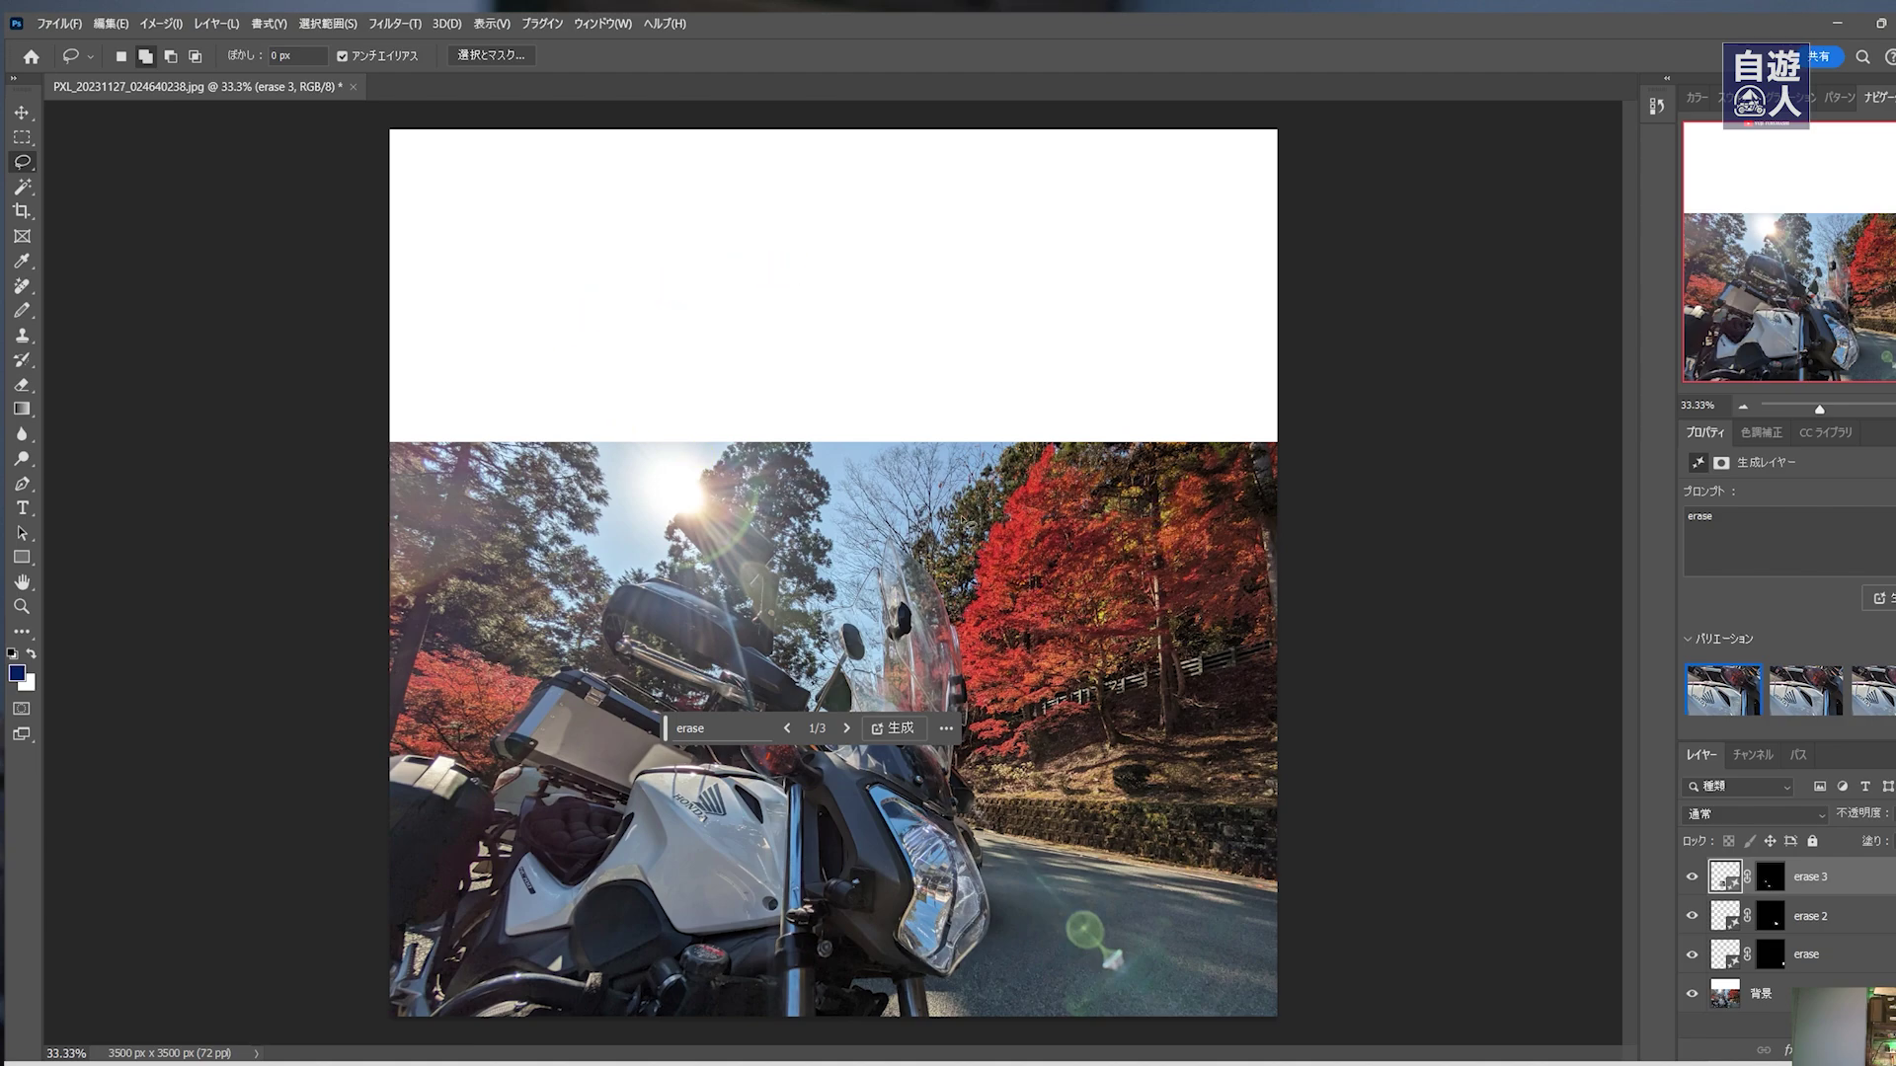
Clone blue sky into the white band's lower edge, then rectangle-select the top band.
{"action": "left_click", "coordinate": [23, 336]}
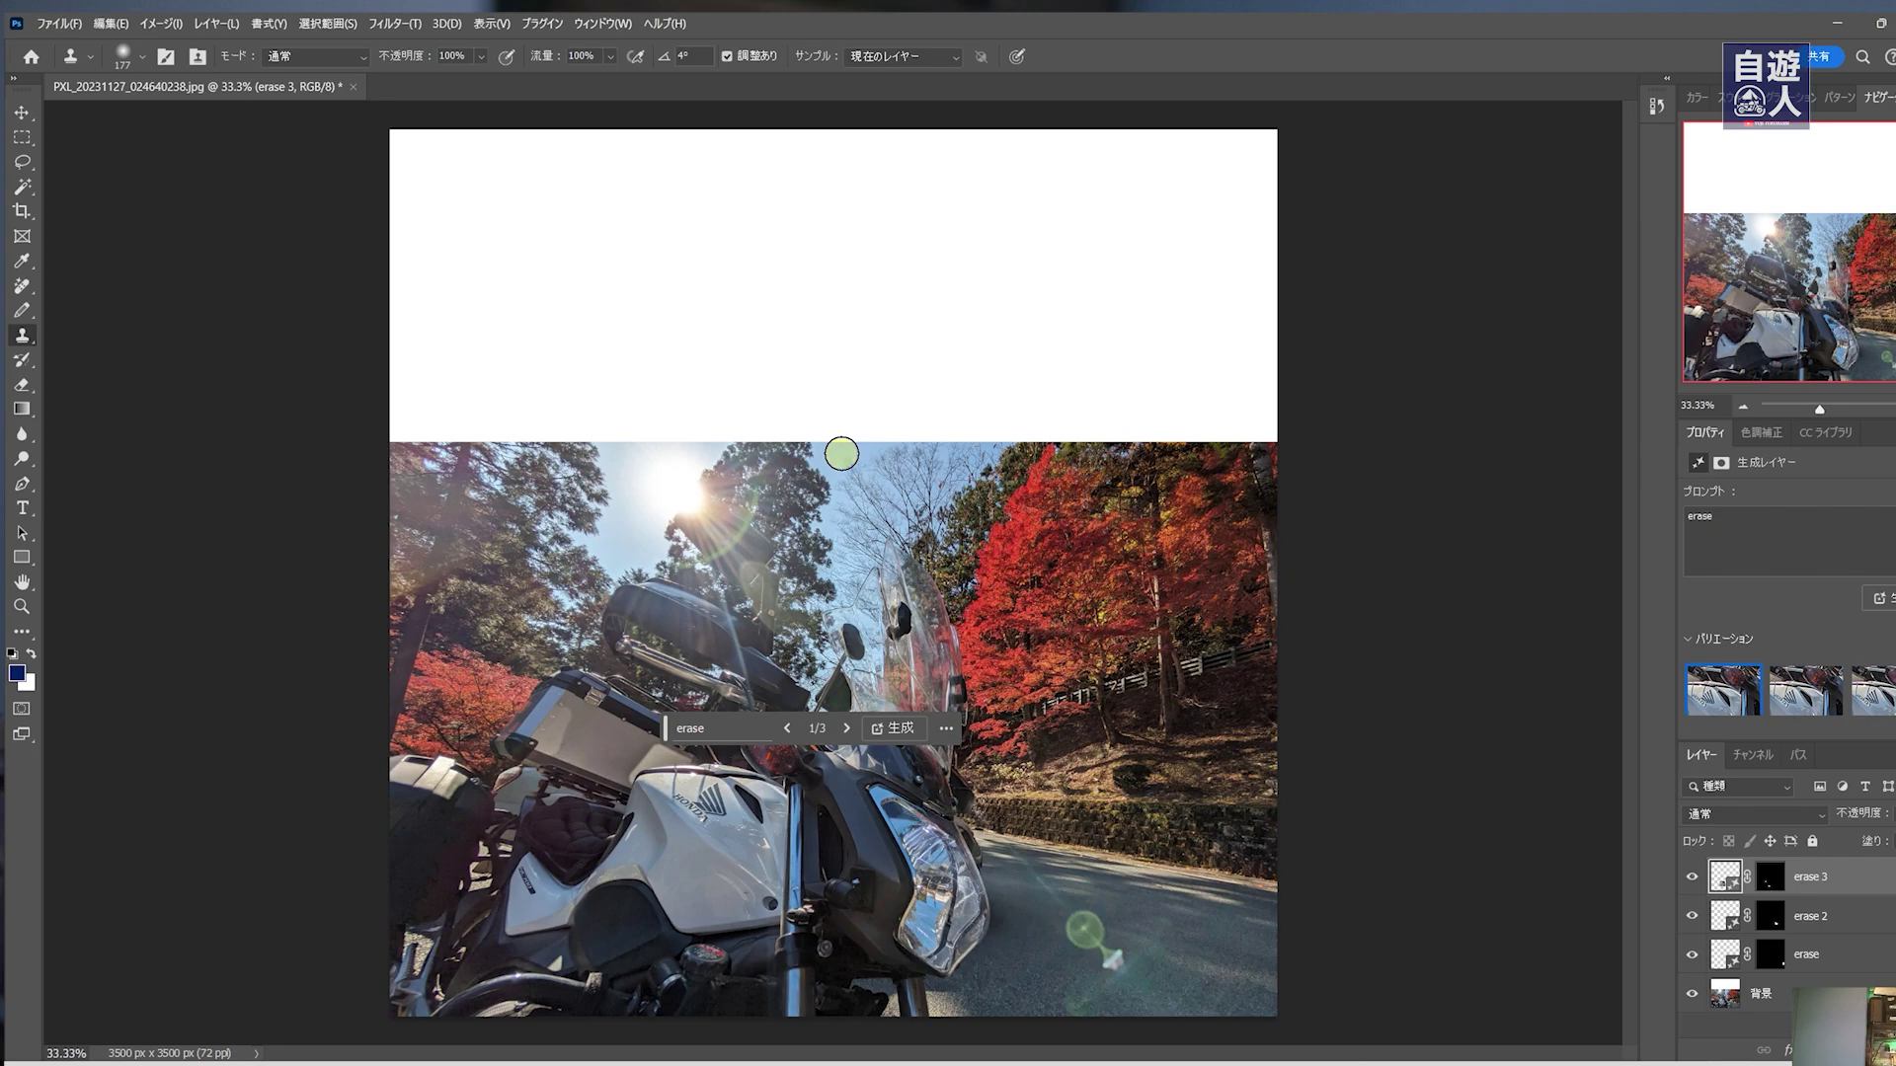
{"action": "left_click", "coordinate": [843, 454], "text": "alt"}
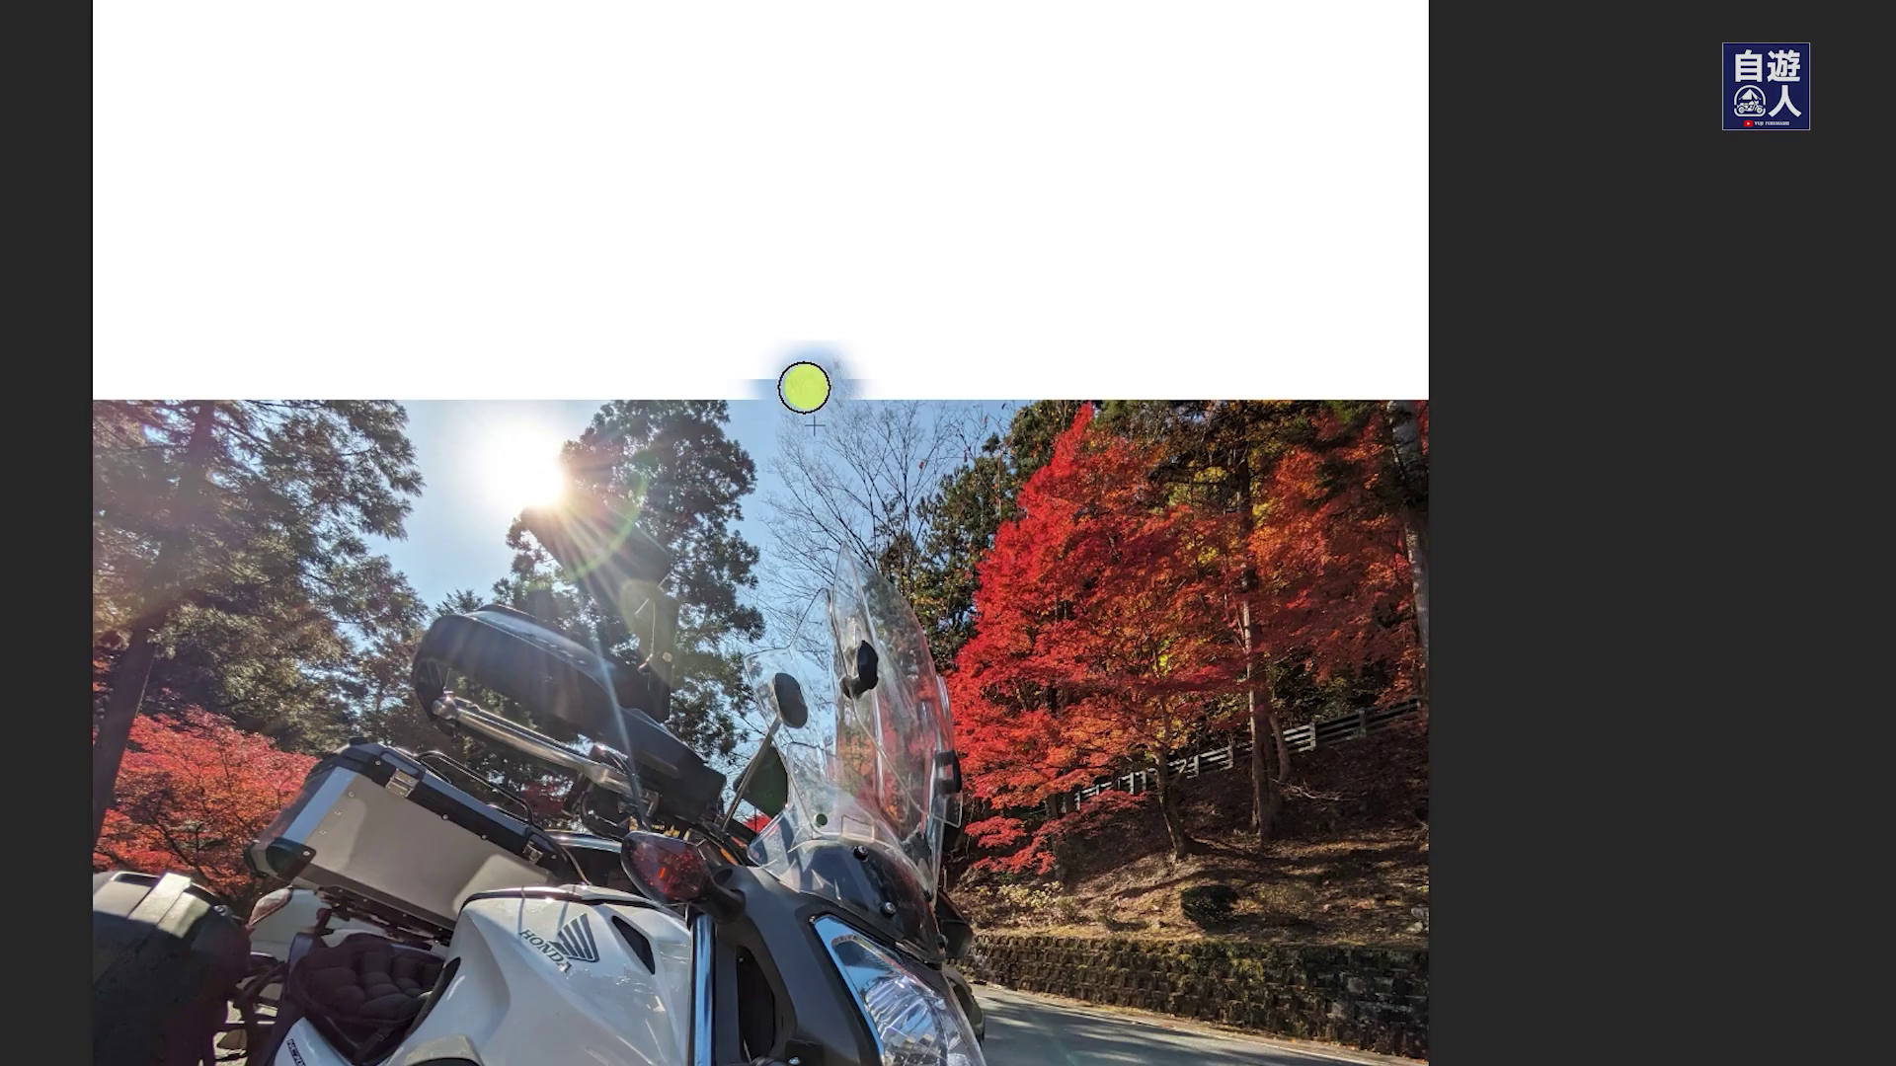
{"action": "mouse_move", "coordinate": [804, 387]}
{"action": "left_mouse_down"}
{"action": "mouse_move", "coordinate": [876, 394]}
{"action": "mouse_move", "coordinate": [850, 402]}
{"action": "mouse_move", "coordinate": [868, 343]}
{"action": "mouse_move", "coordinate": [932, 407]}
{"action": "mouse_move", "coordinate": [839, 328]}
{"action": "left_mouse_up"}
{"action": "mouse_move", "coordinate": [640, 427]}
{"action": "left_mouse_down"}
{"action": "mouse_move", "coordinate": [648, 401]}
{"action": "mouse_move", "coordinate": [694, 389]}
{"action": "mouse_move", "coordinate": [754, 398]}
{"action": "mouse_move", "coordinate": [719, 423]}
{"action": "left_mouse_up"}
{"action": "left_click", "coordinate": [698, 458], "text": "alt"}
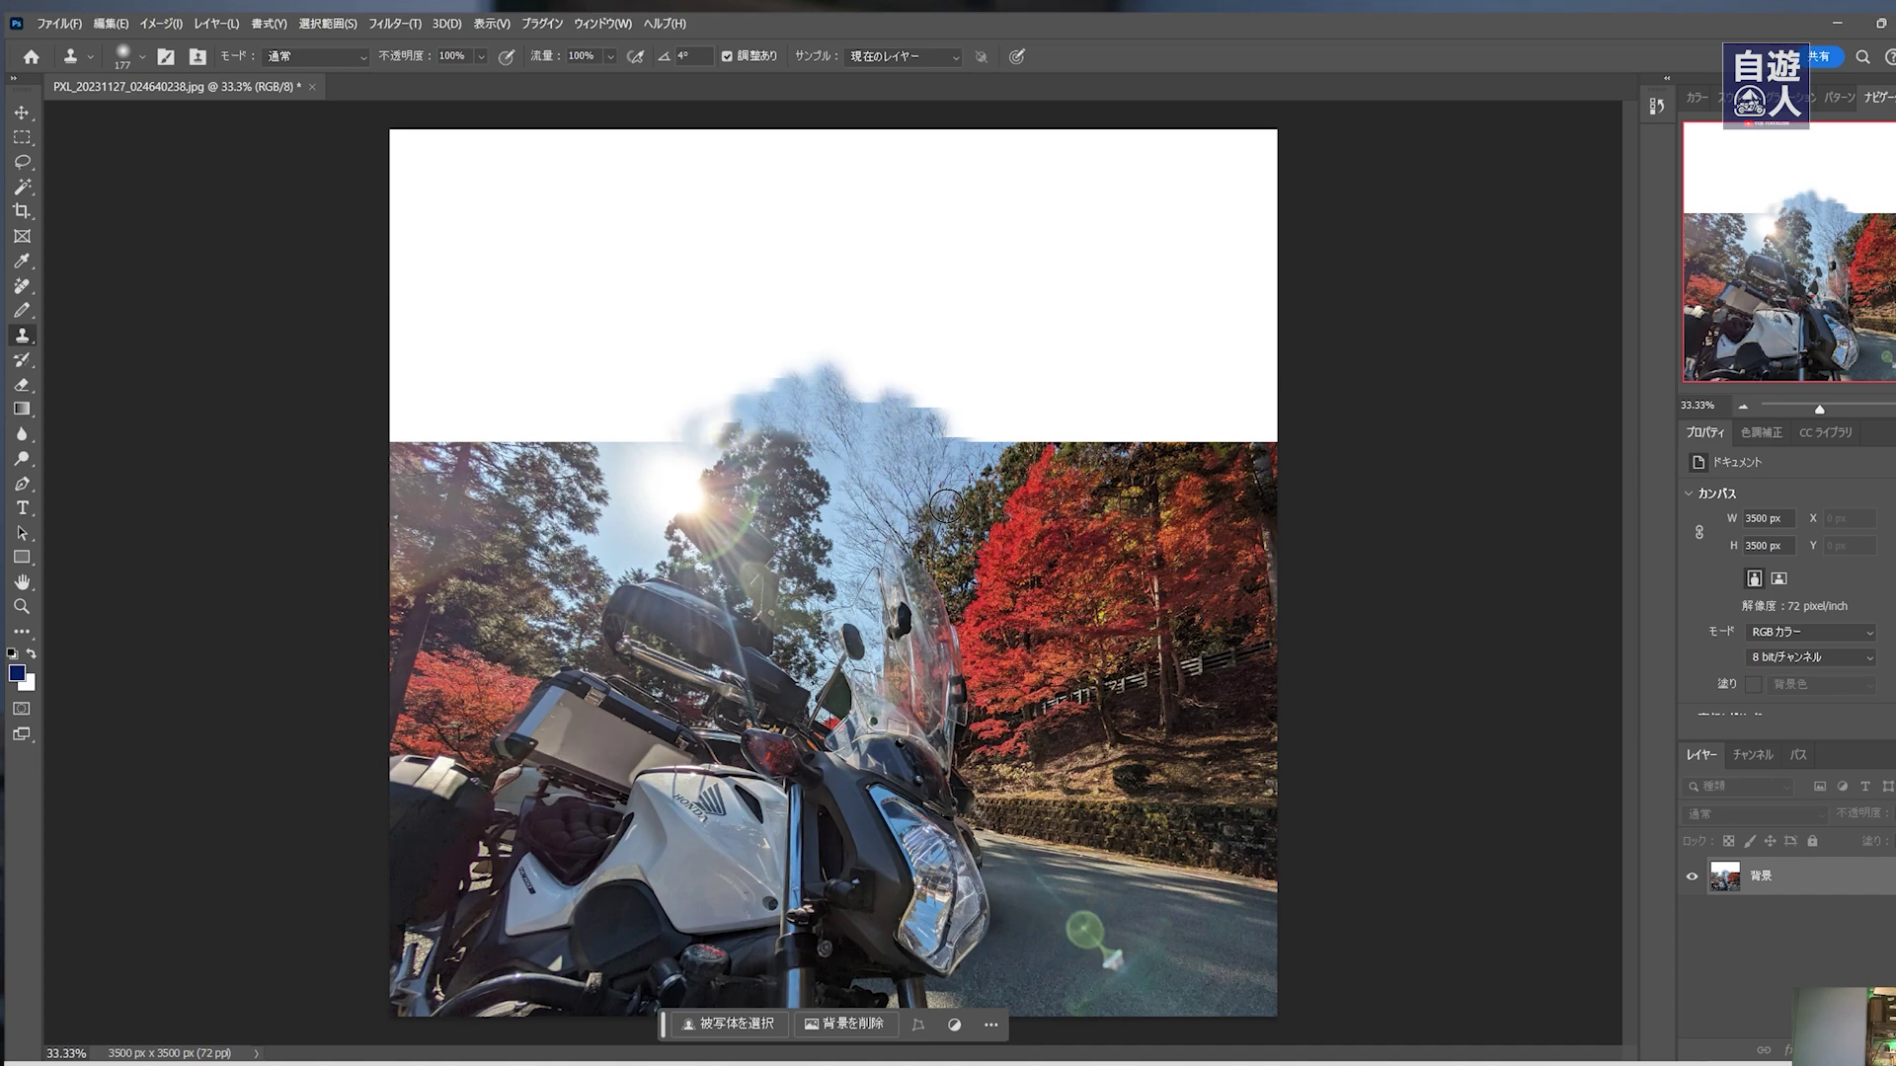
{"action": "left_click", "coordinate": [969, 470], "text": "alt"}
{"action": "mouse_move", "coordinate": [976, 450]}
{"action": "left_mouse_down"}
{"action": "mouse_move", "coordinate": [1000, 440]}
{"action": "mouse_move", "coordinate": [943, 440]}
{"action": "mouse_move", "coordinate": [1016, 457]}
{"action": "mouse_move", "coordinate": [1003, 449]}
{"action": "mouse_move", "coordinate": [1007, 516]}
{"action": "left_mouse_up"}
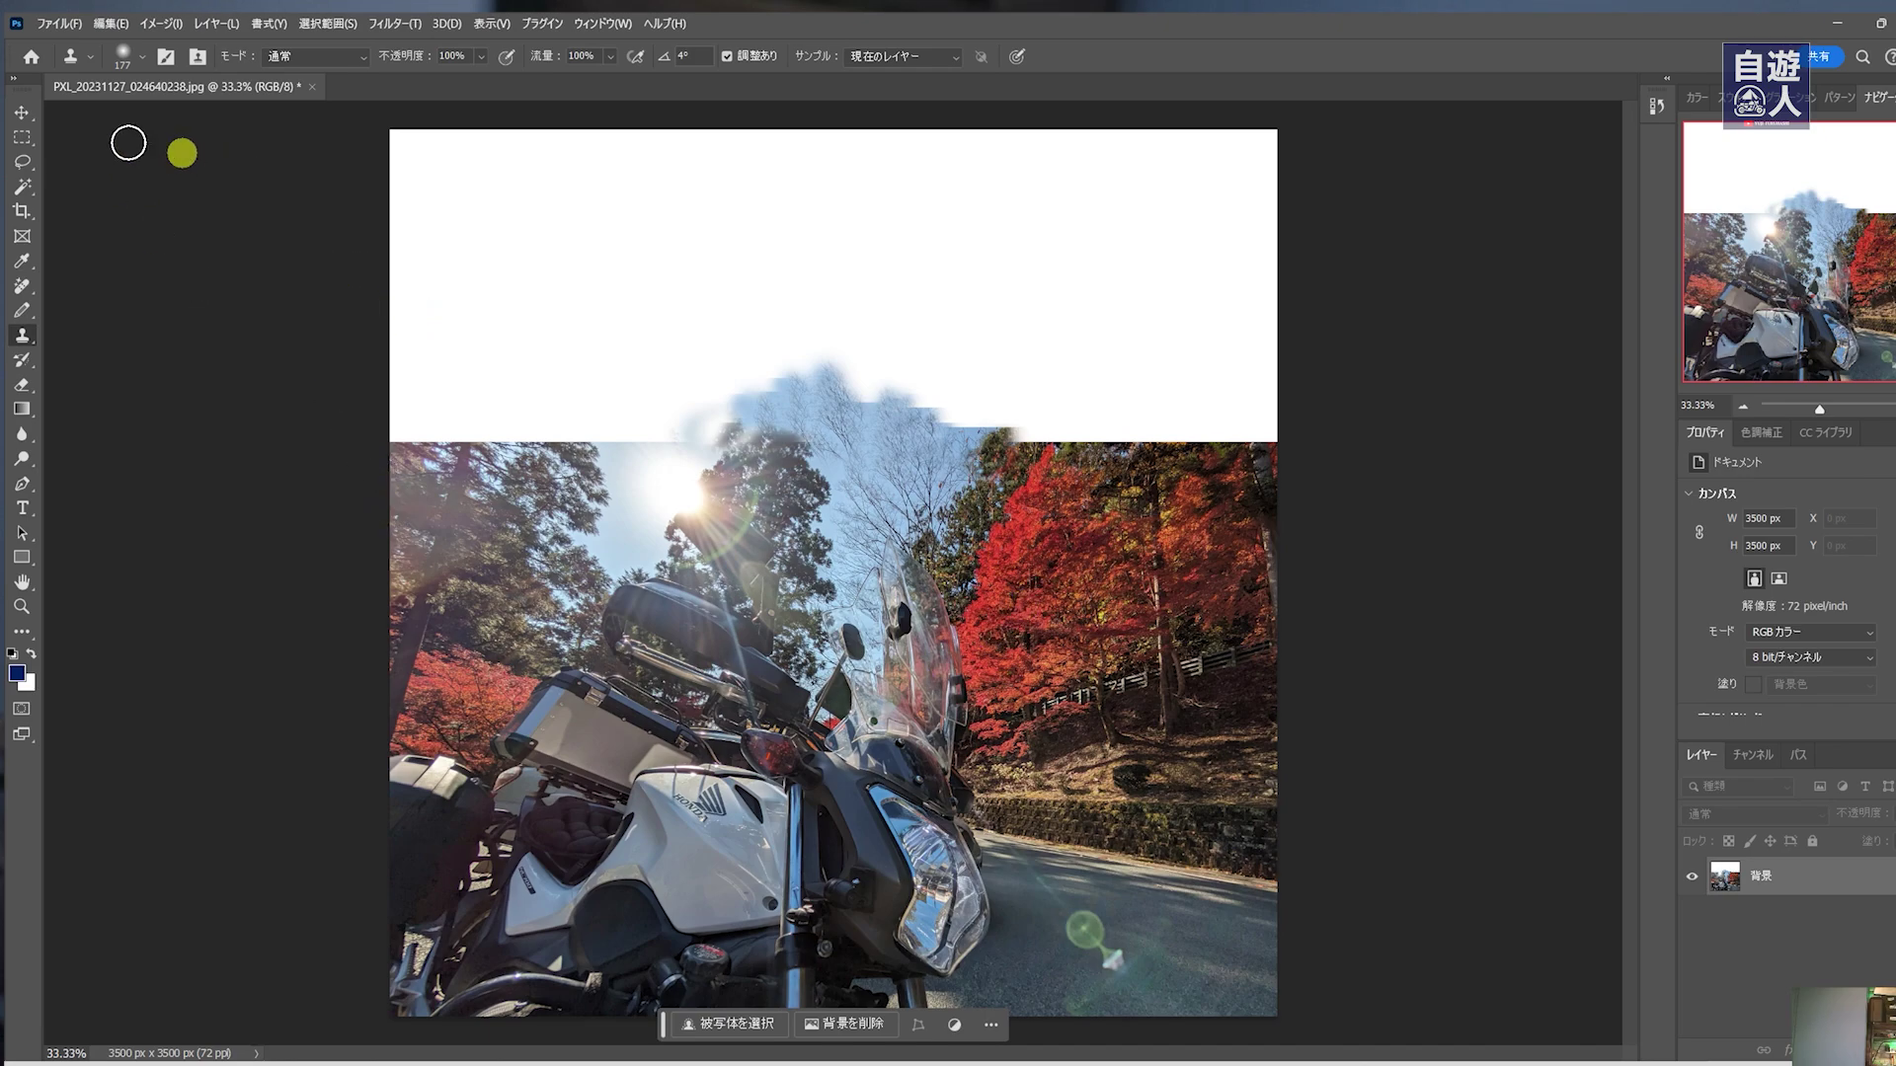
{"action": "left_click", "coordinate": [22, 137]}
{"action": "mouse_move", "coordinate": [374, 127]}
{"action": "left_mouse_down"}
{"action": "mouse_move", "coordinate": [876, 267]}
{"action": "mouse_move", "coordinate": [1227, 411]}
{"action": "mouse_move", "coordinate": [1287, 457]}
{"action": "left_mouse_up"}
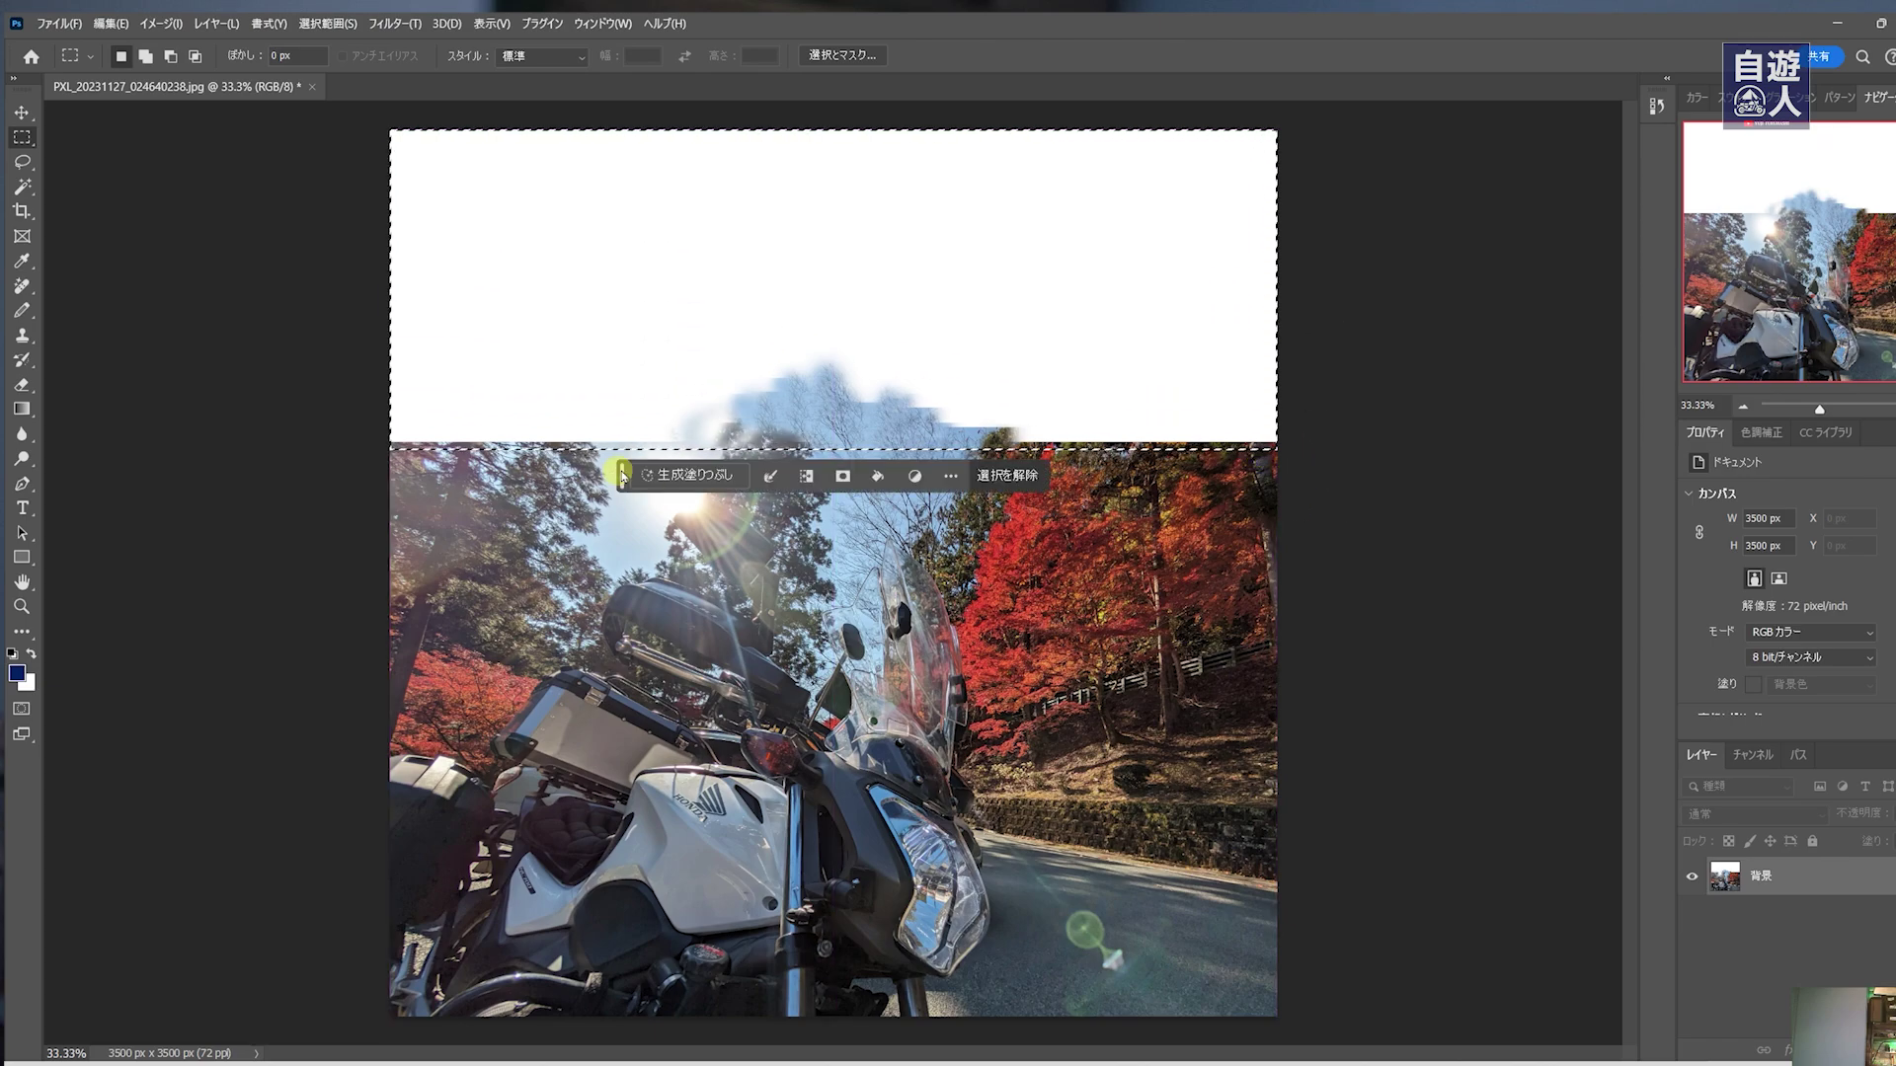
Generative Fill the selected top band with the prompt '塗り足し'.
{"action": "left_click", "coordinate": [671, 476]}
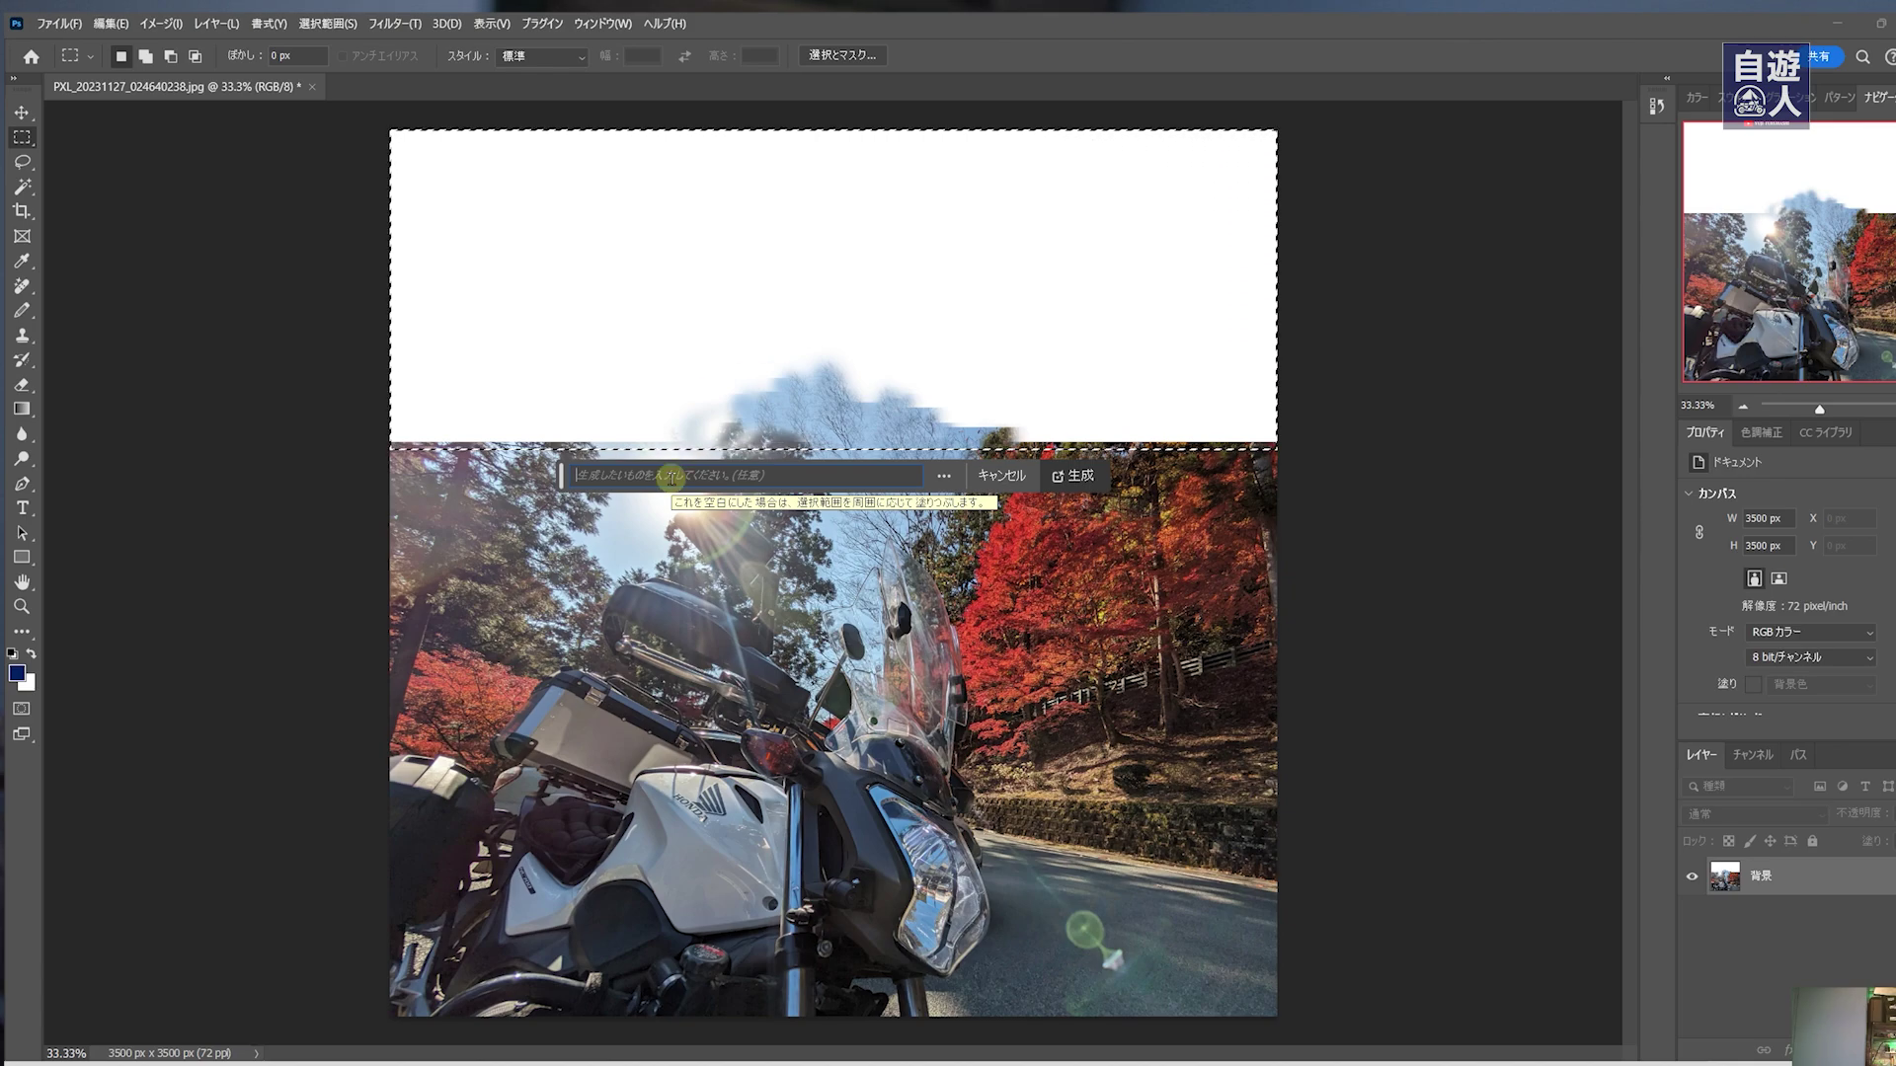
{"action": "left_click", "coordinate": [672, 476]}
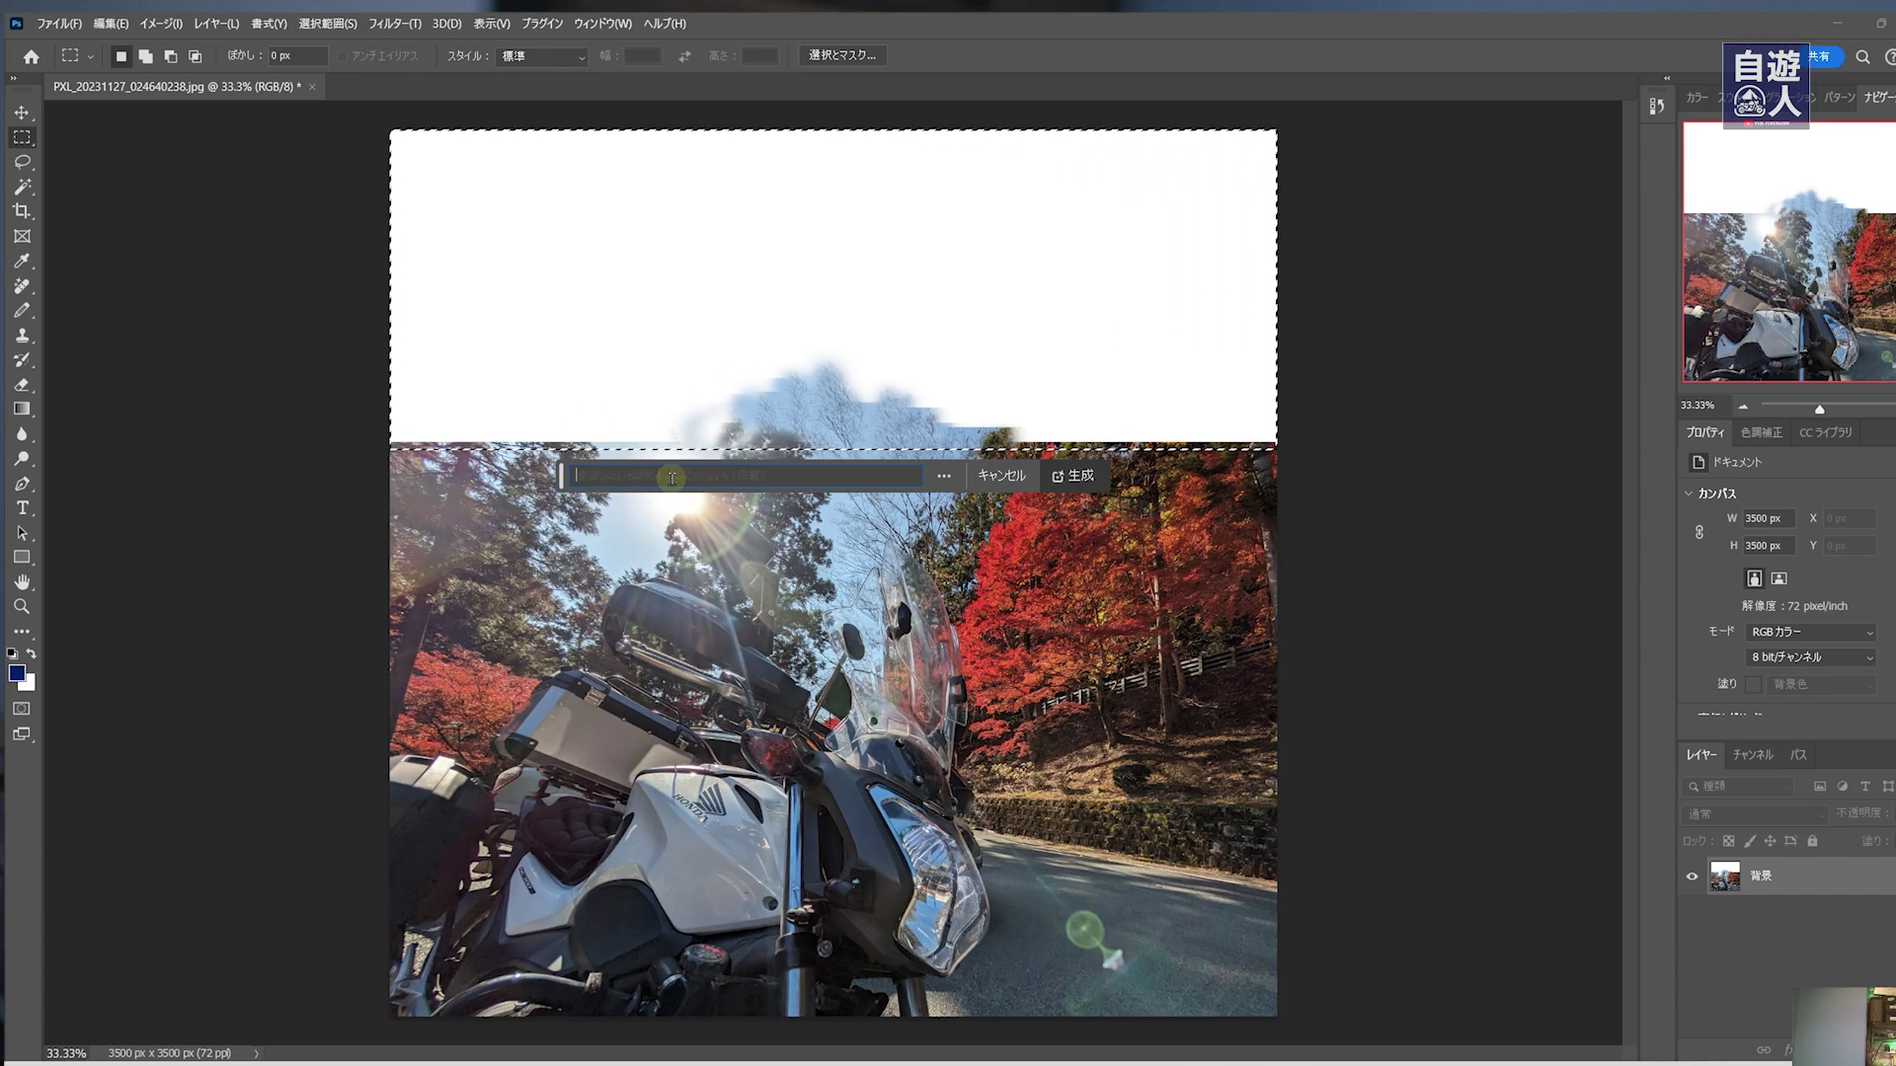
{"action": "type", "text": "nuritasi"}
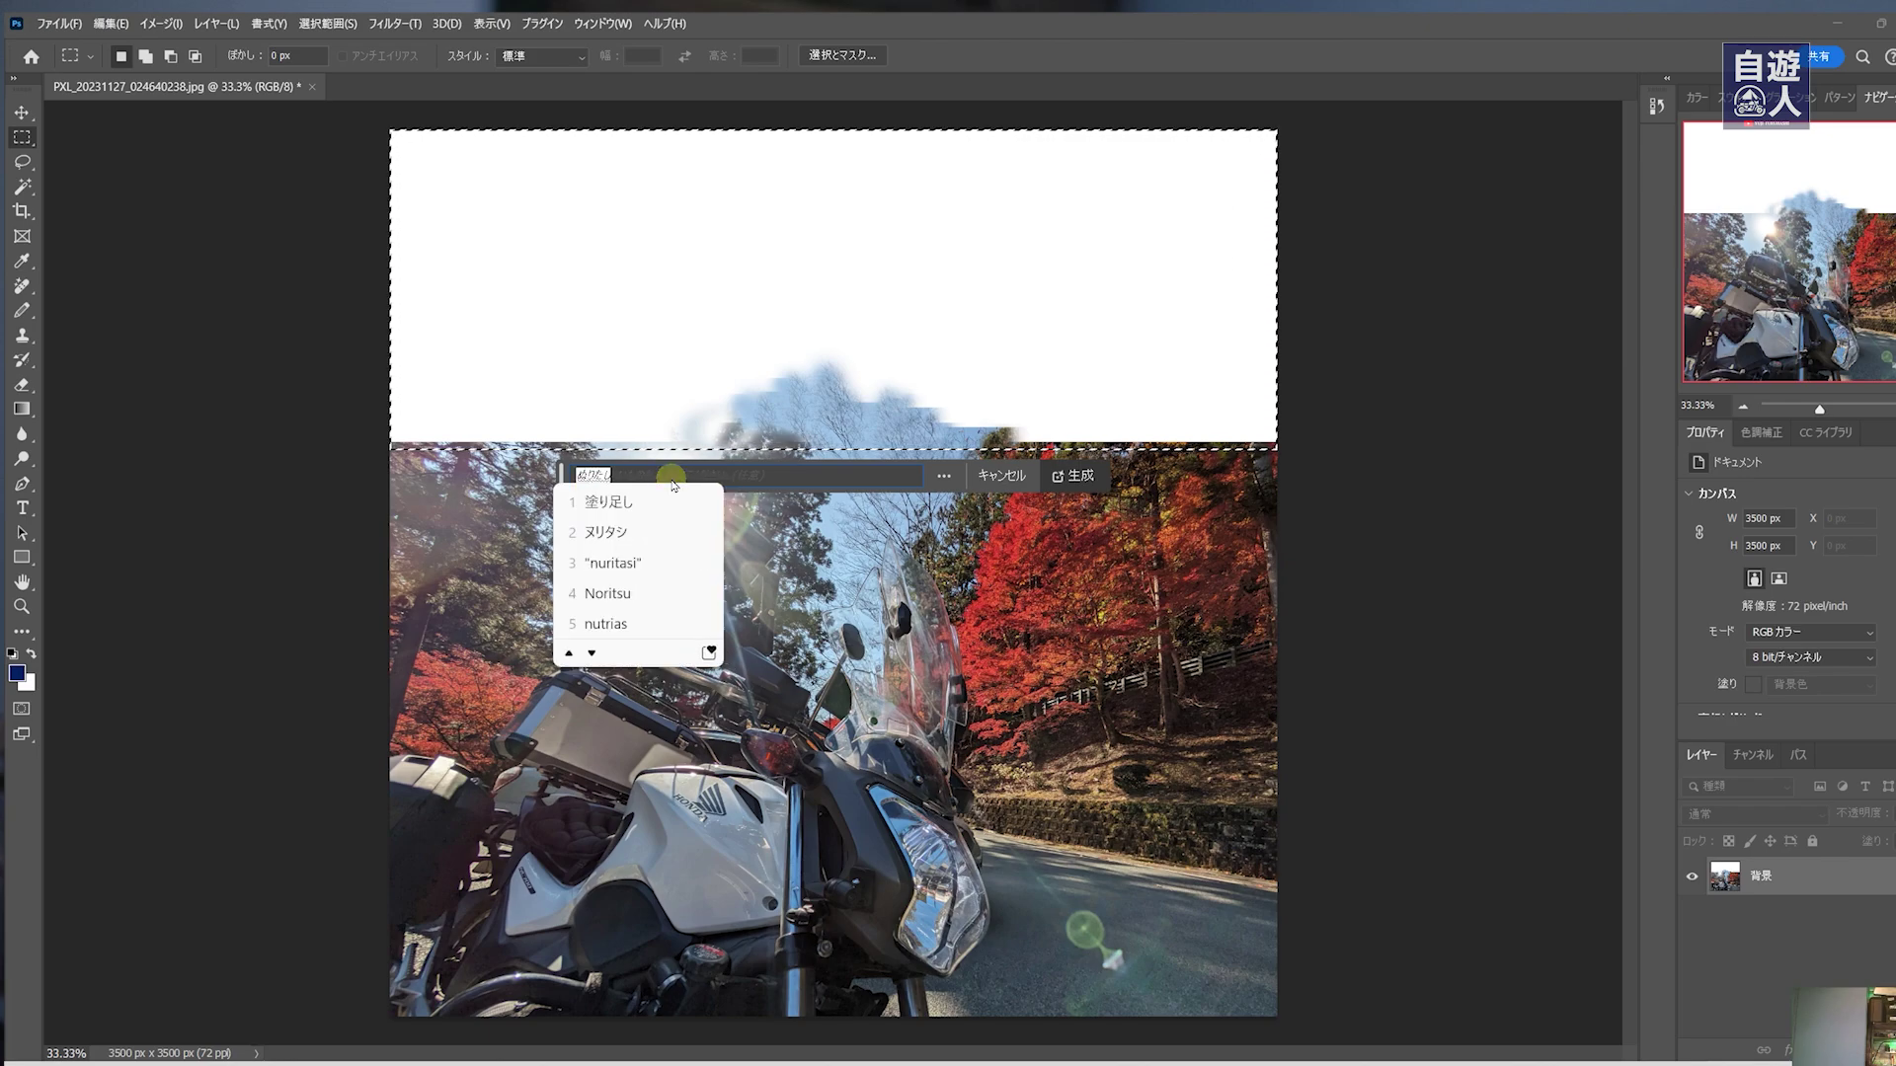
{"action": "key", "text": "space"}
{"action": "type", "text": "addiion sky"}
{"action": "key", "text": "Return"}
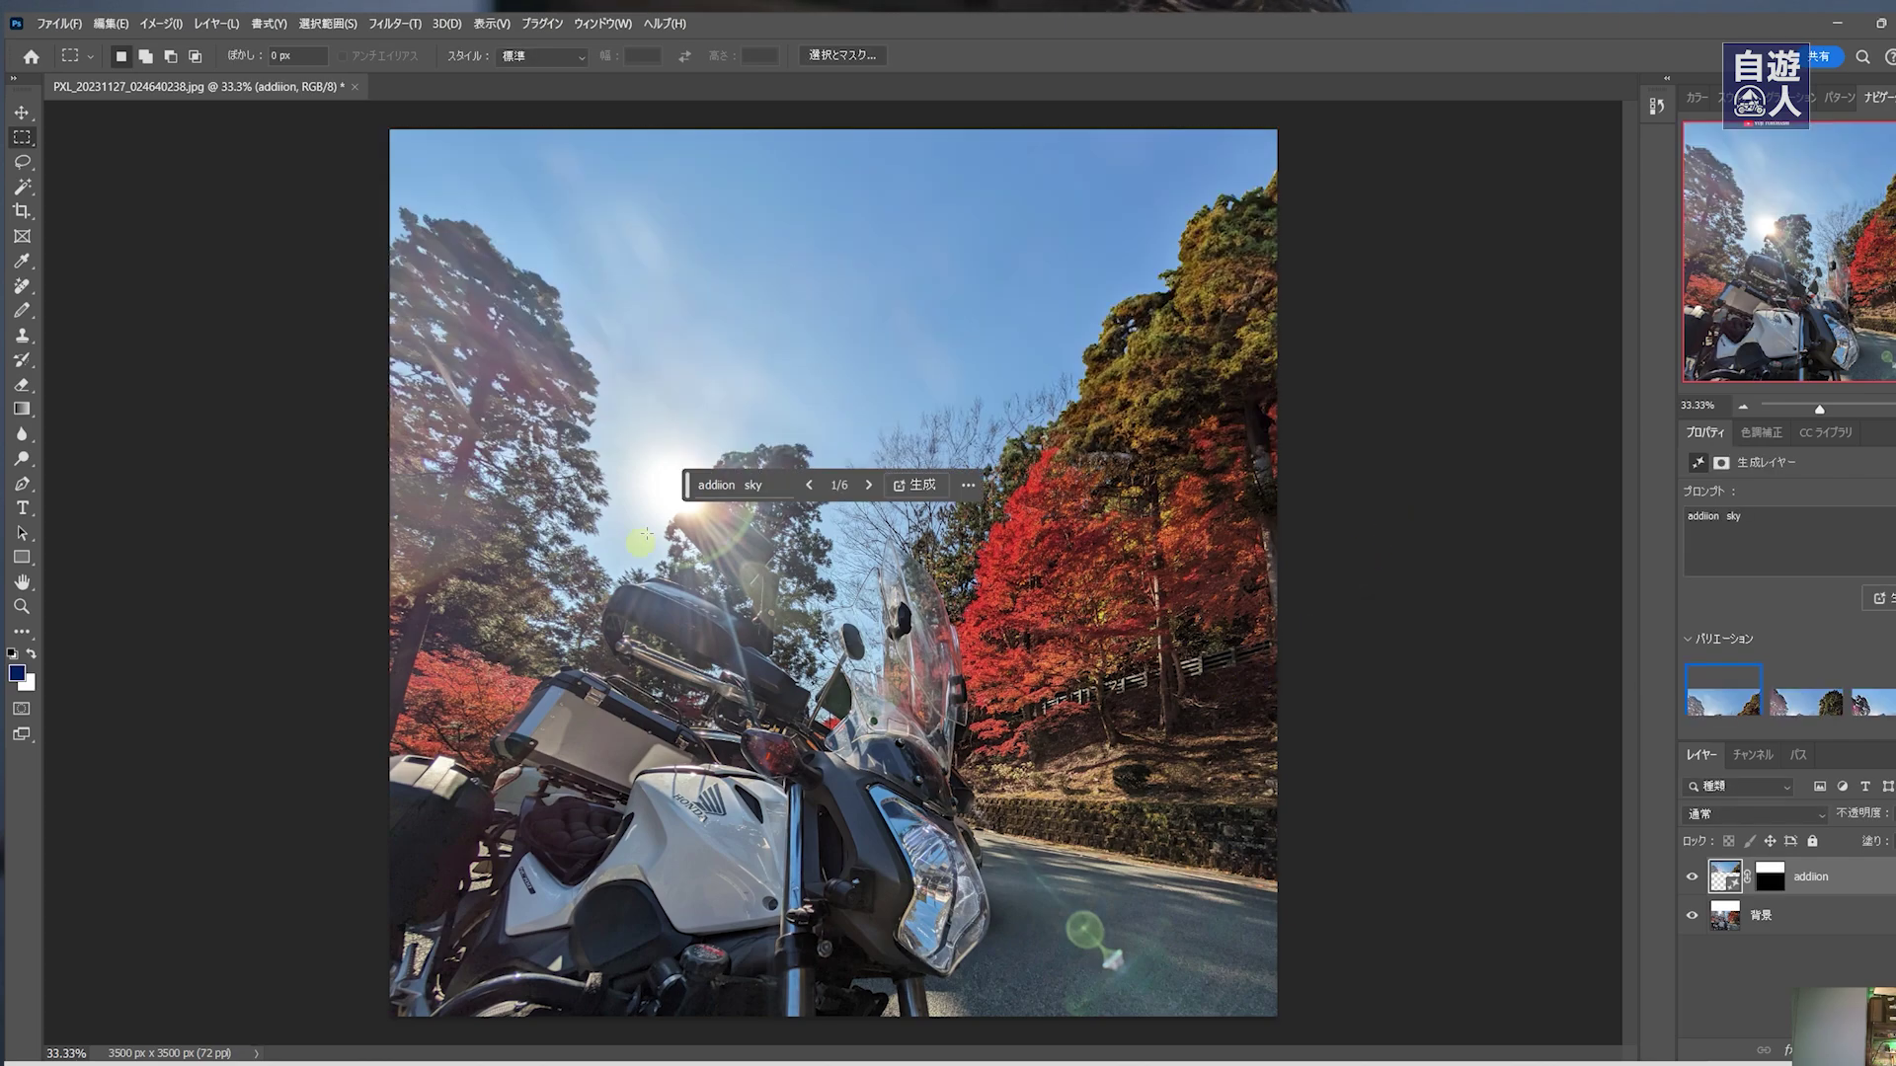
Keep the next sky variation, close both motorcycle documents, and open IMG_20230413_104900.jpg.
{"action": "left_click", "coordinate": [869, 486]}
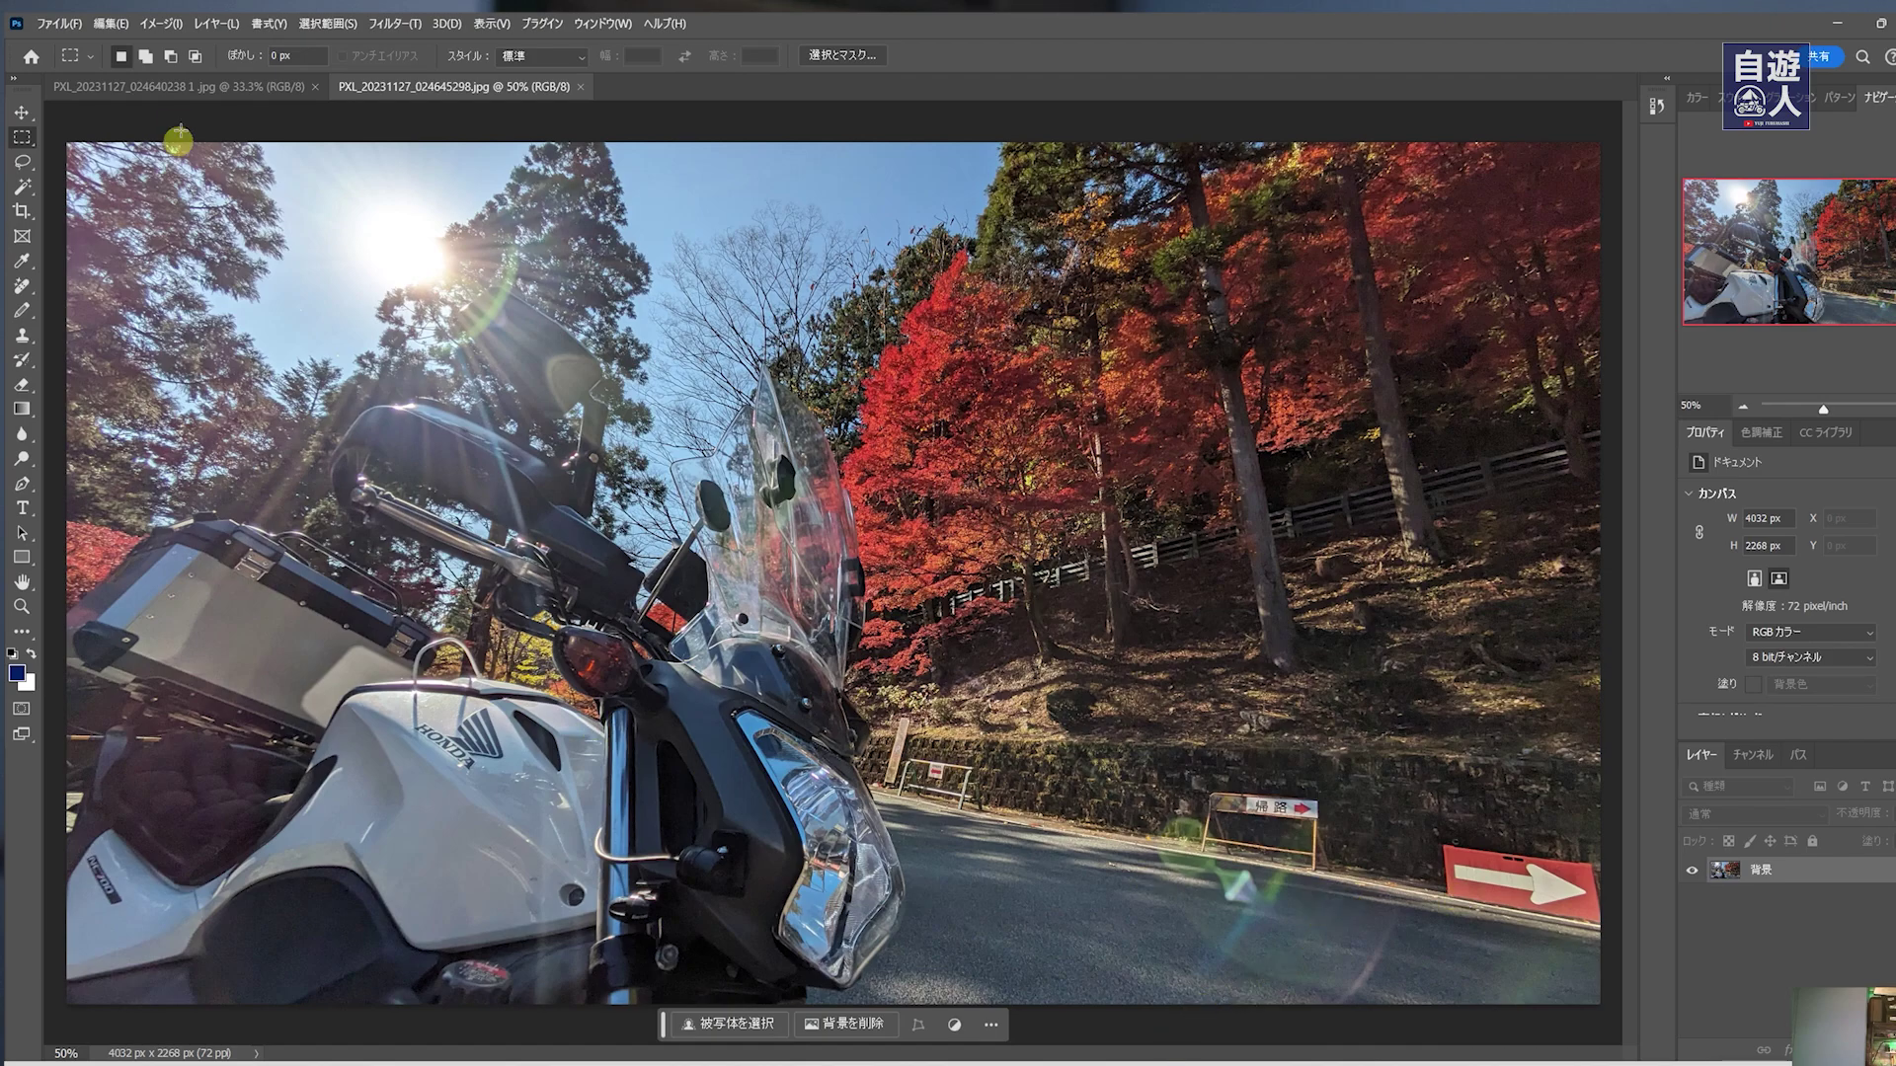
{"action": "left_click", "coordinate": [211, 88]}
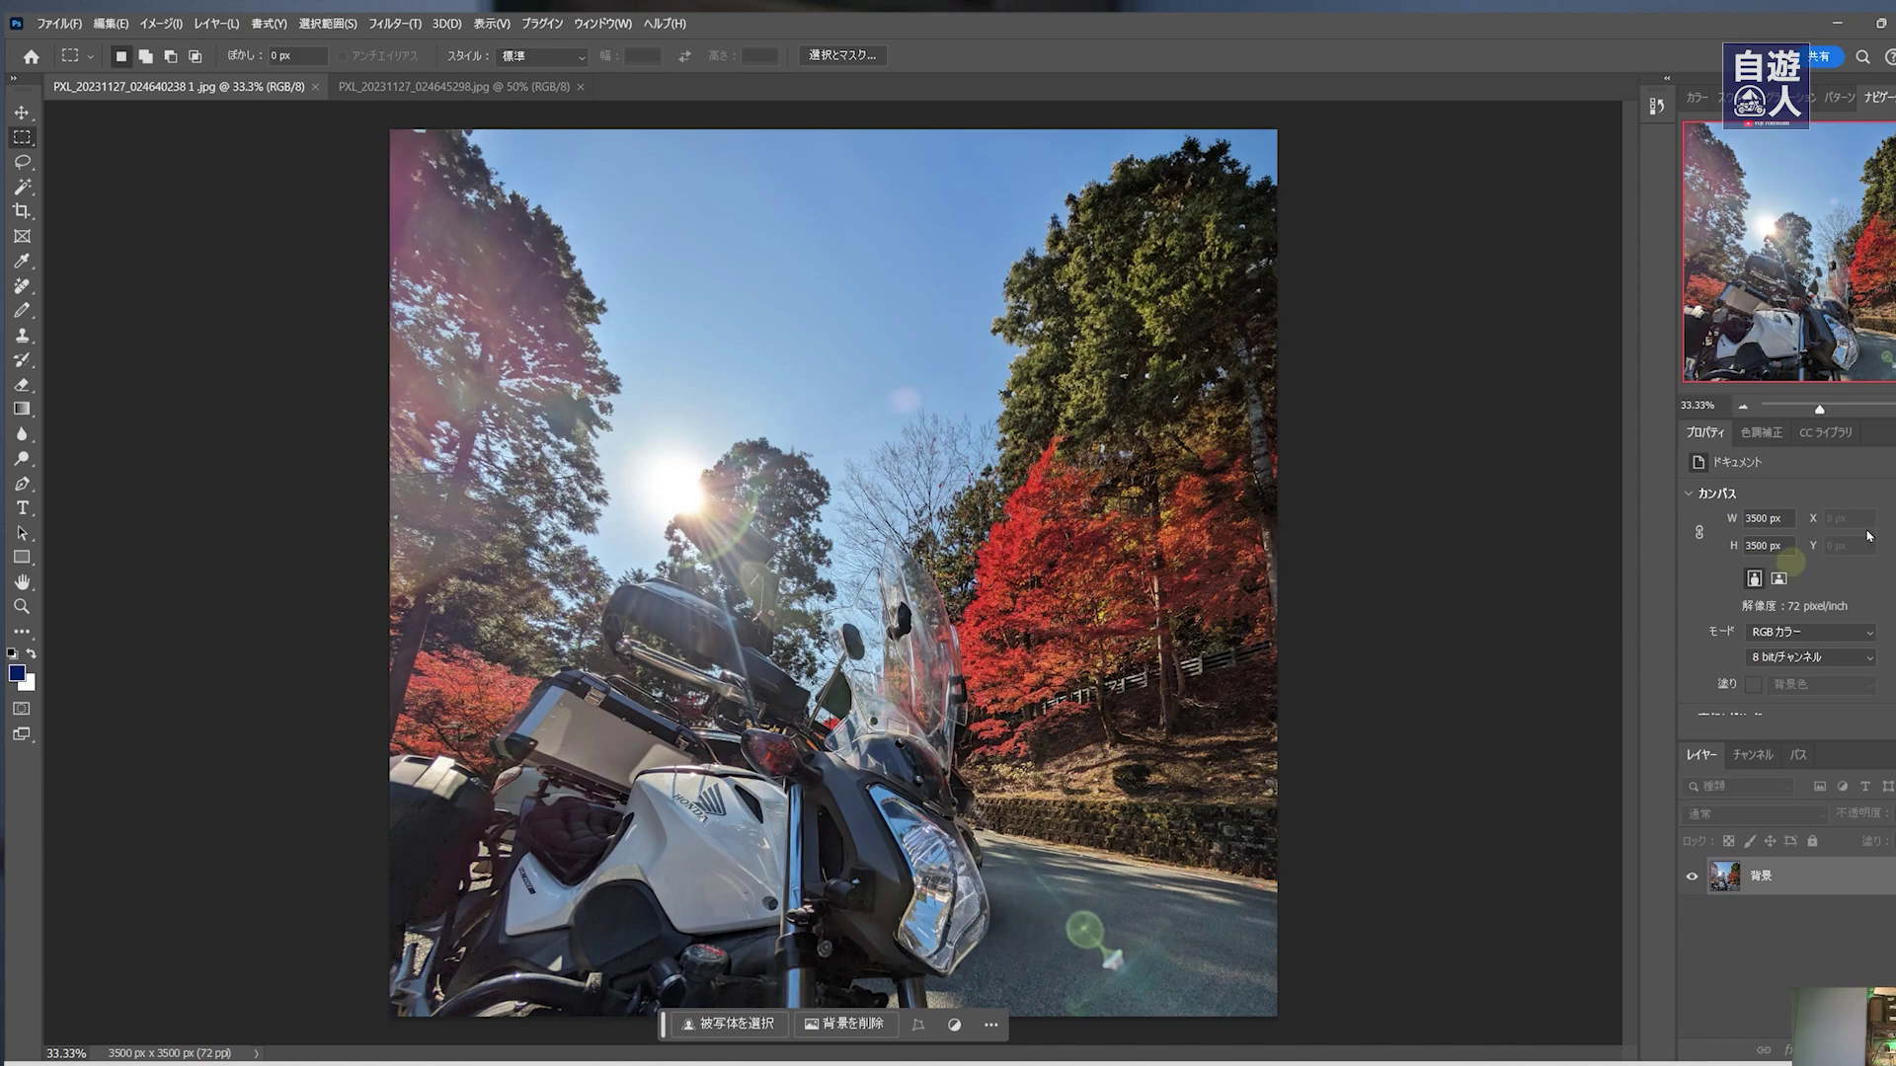
{"action": "left_click", "coordinate": [580, 87]}
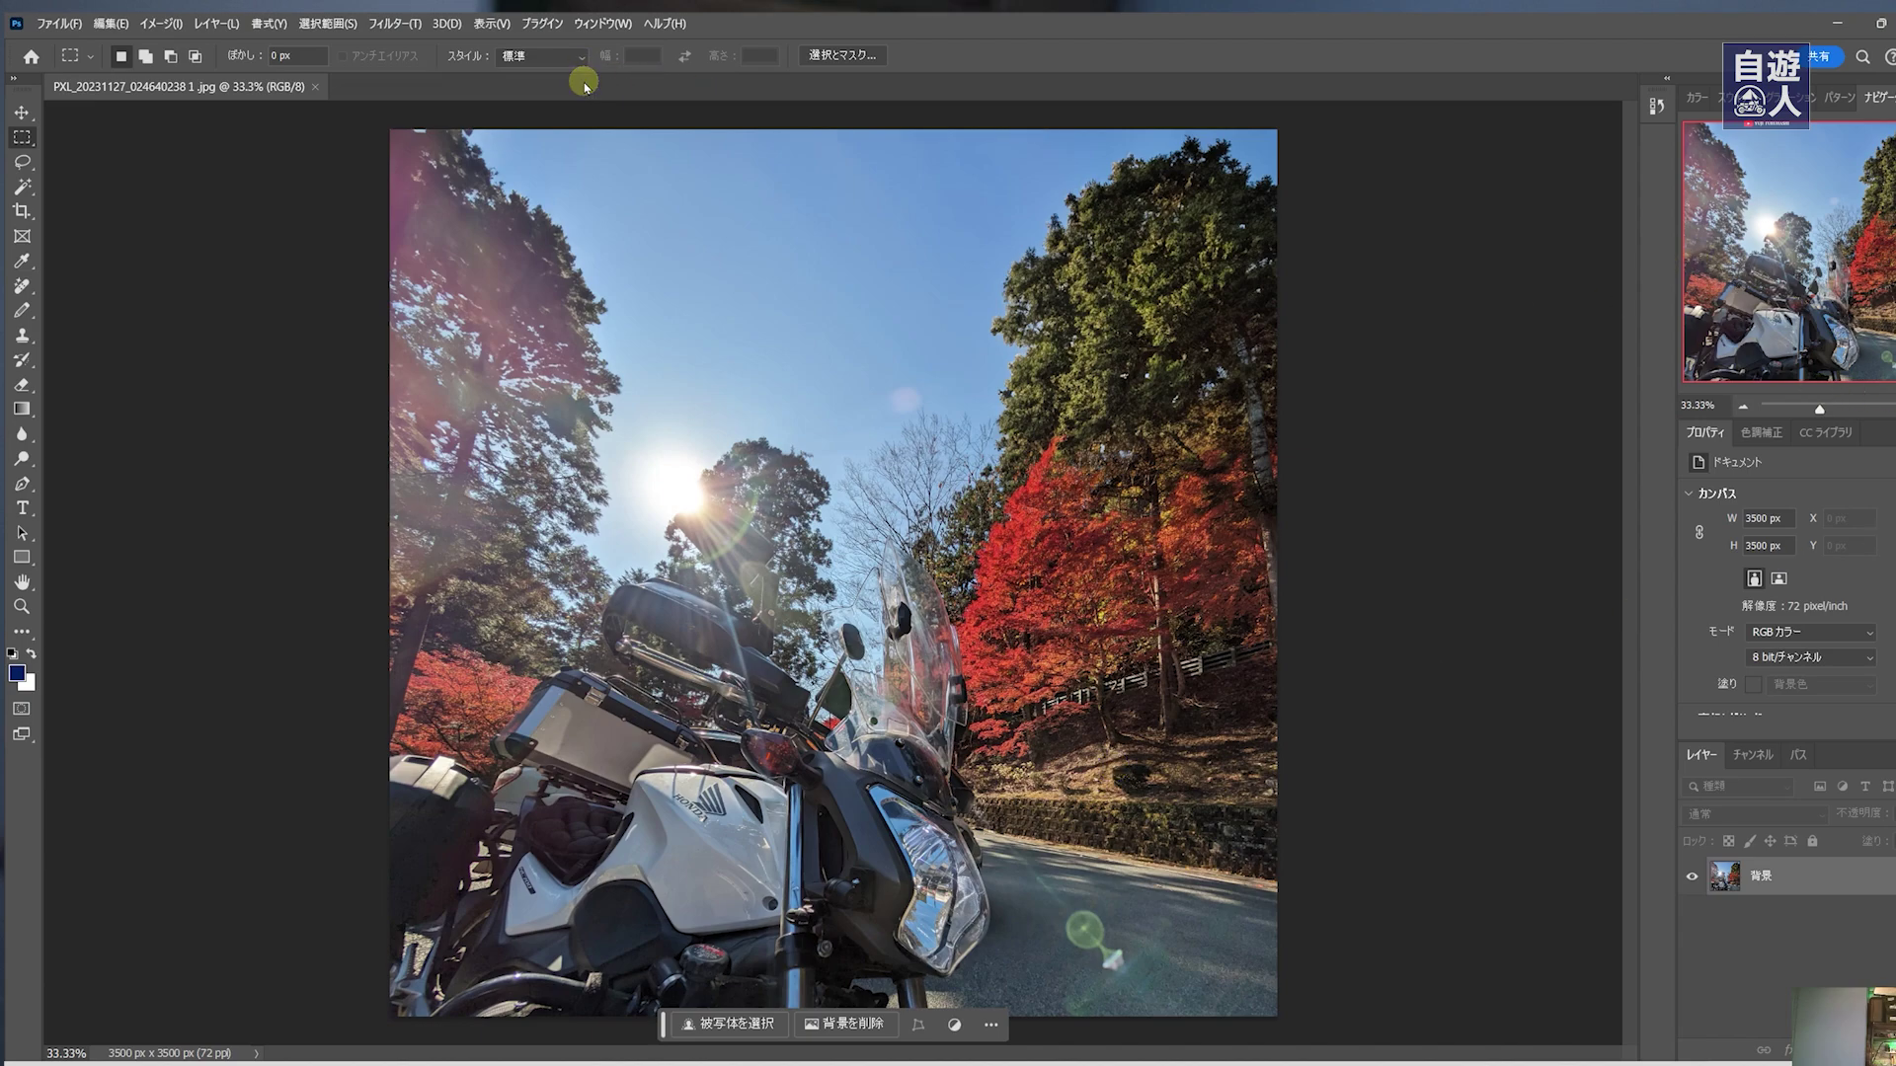
{"action": "left_click", "coordinate": [319, 86]}
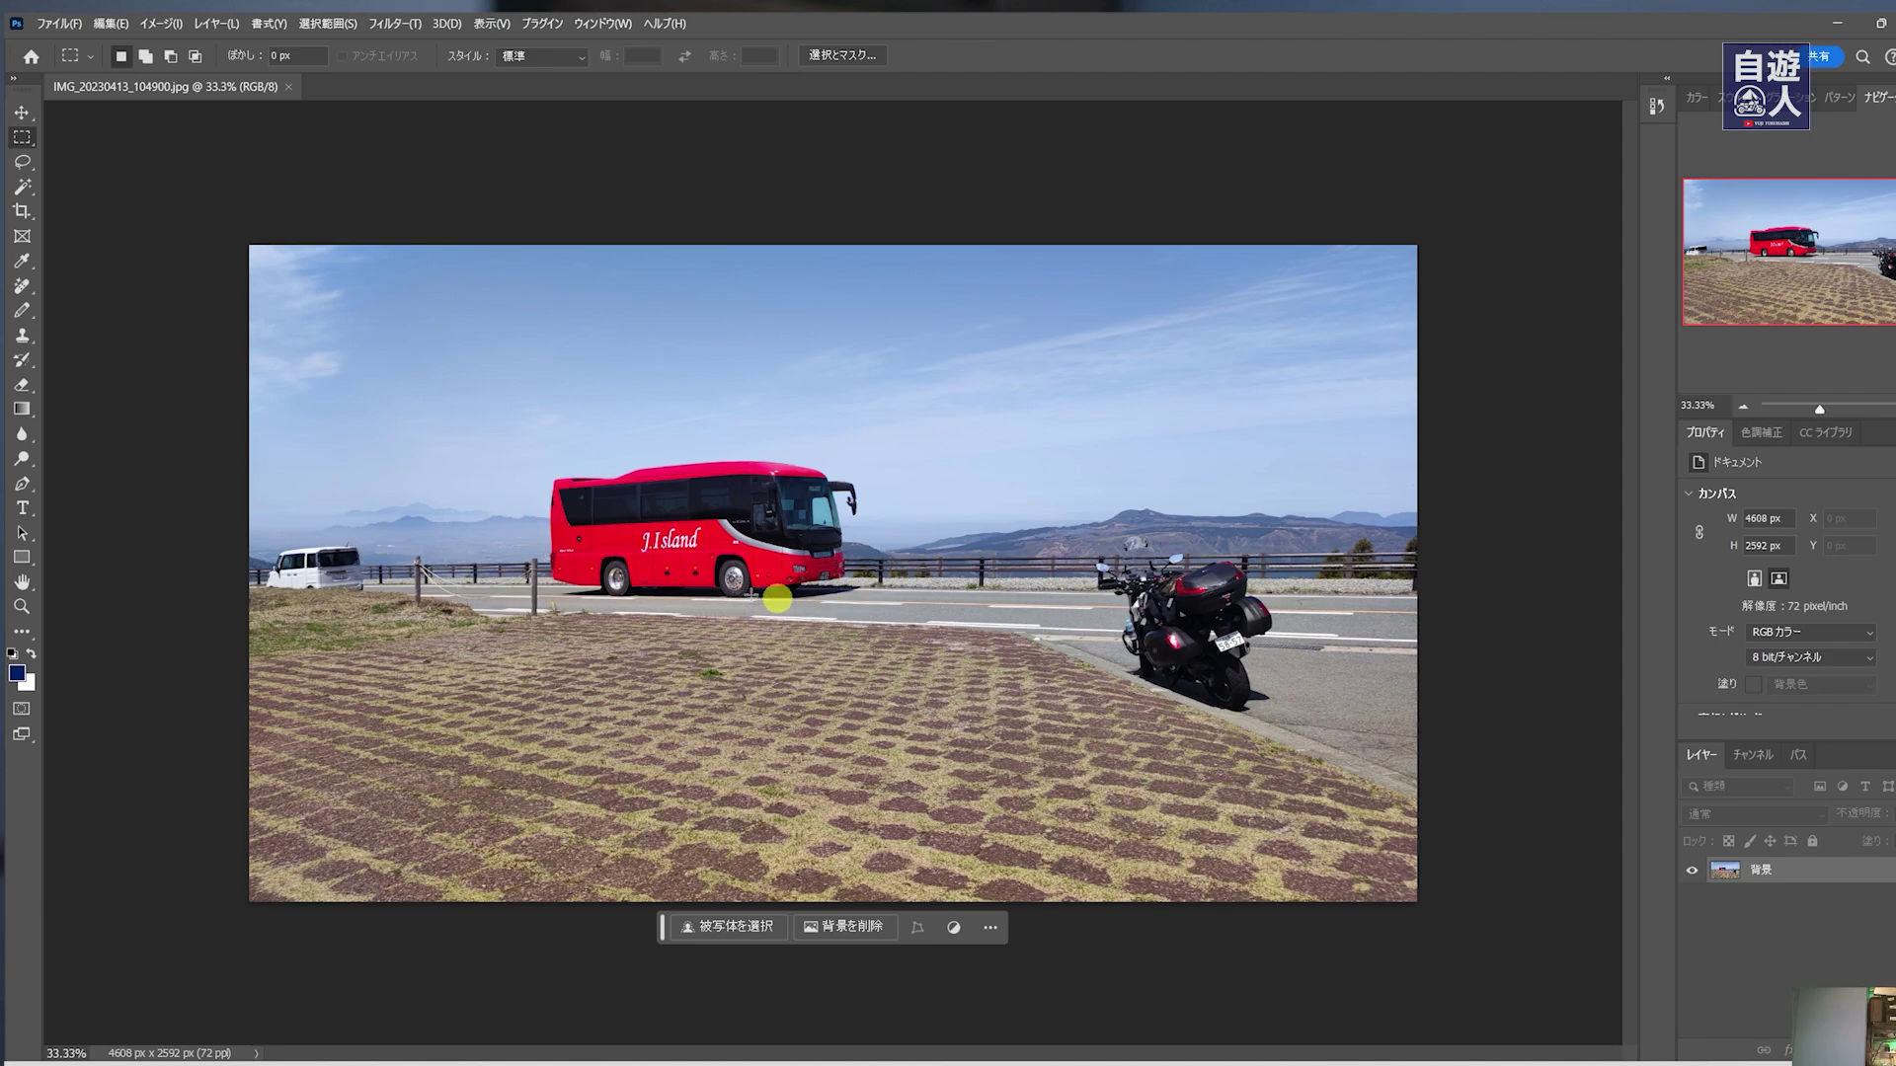
Crop the left side with the white van off the bus photo, leaving 2922 × 2592 px.
{"action": "left_click", "coordinate": [21, 209]}
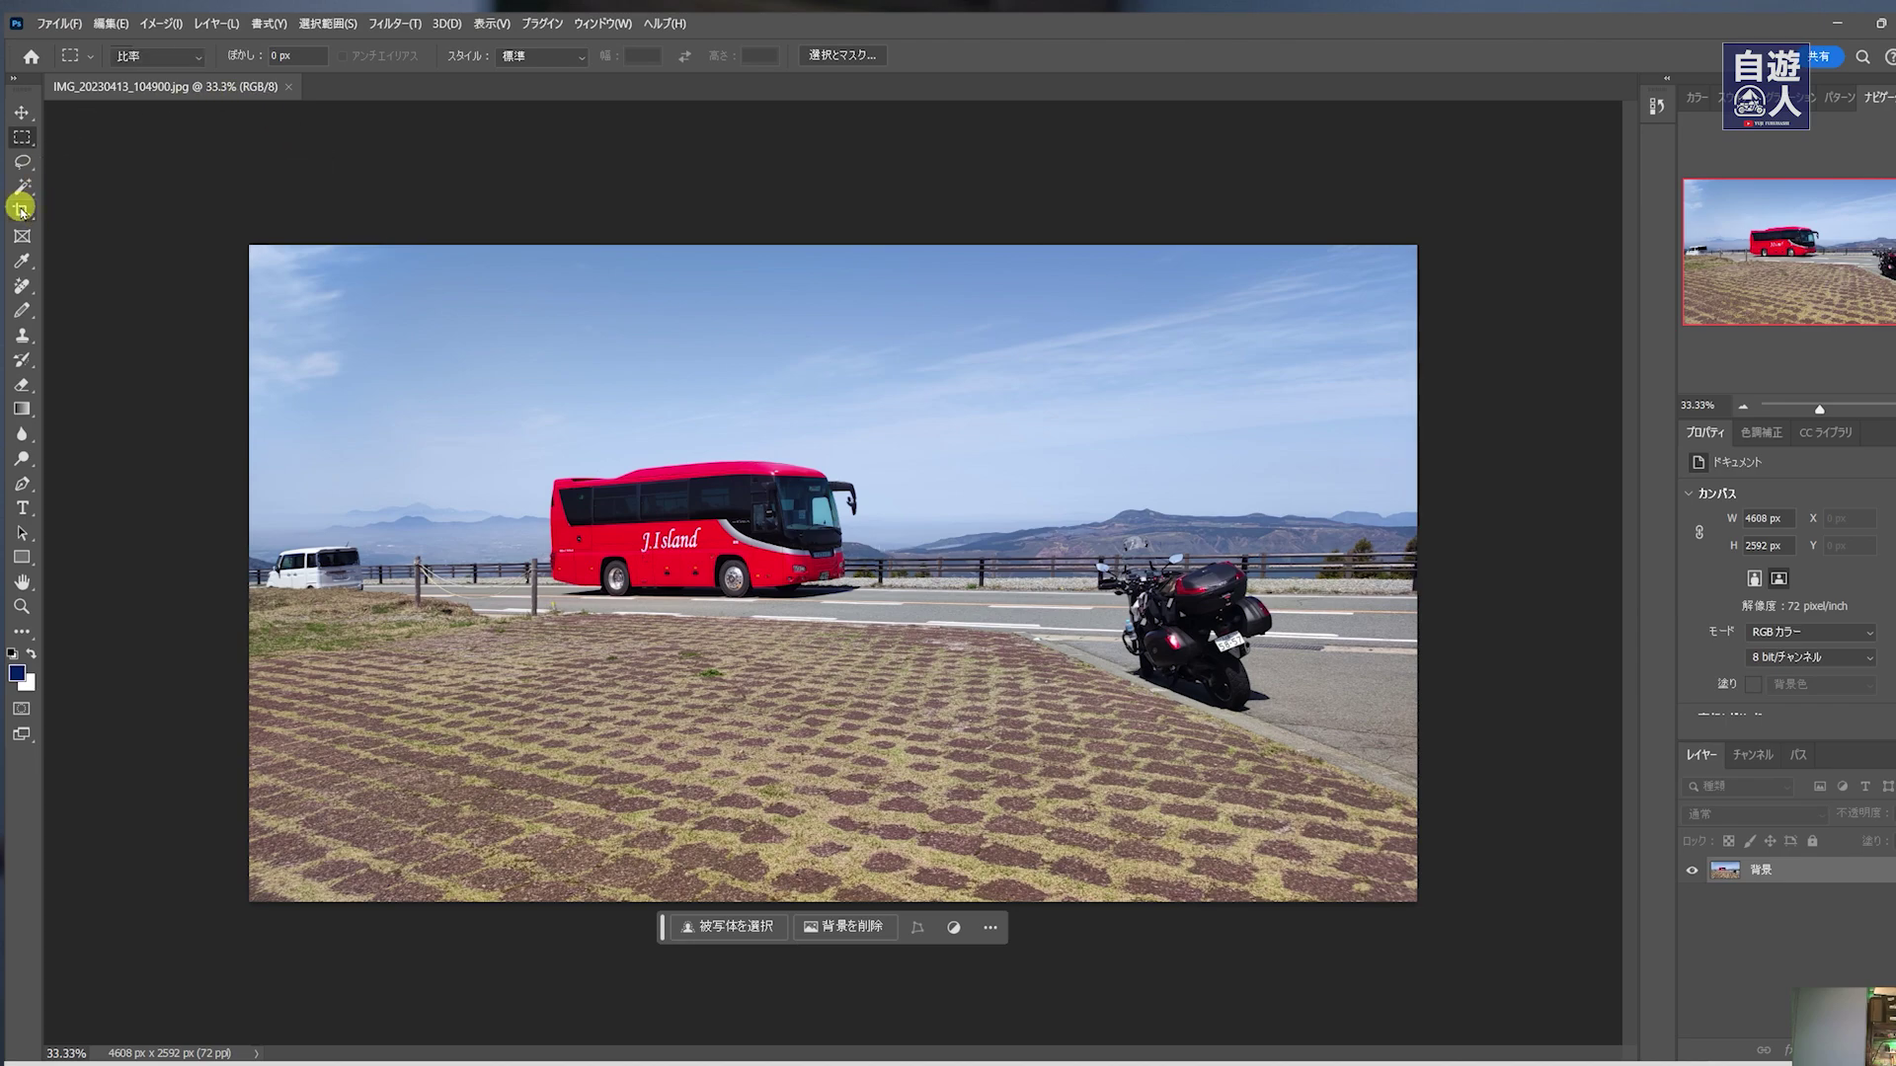
{"action": "mouse_move", "coordinate": [241, 576]}
{"action": "left_mouse_down"}
{"action": "mouse_move", "coordinate": [898, 617]}
{"action": "mouse_move", "coordinate": [841, 617]}
{"action": "left_mouse_up"}
{"action": "left_click", "coordinate": [1337, 775]}
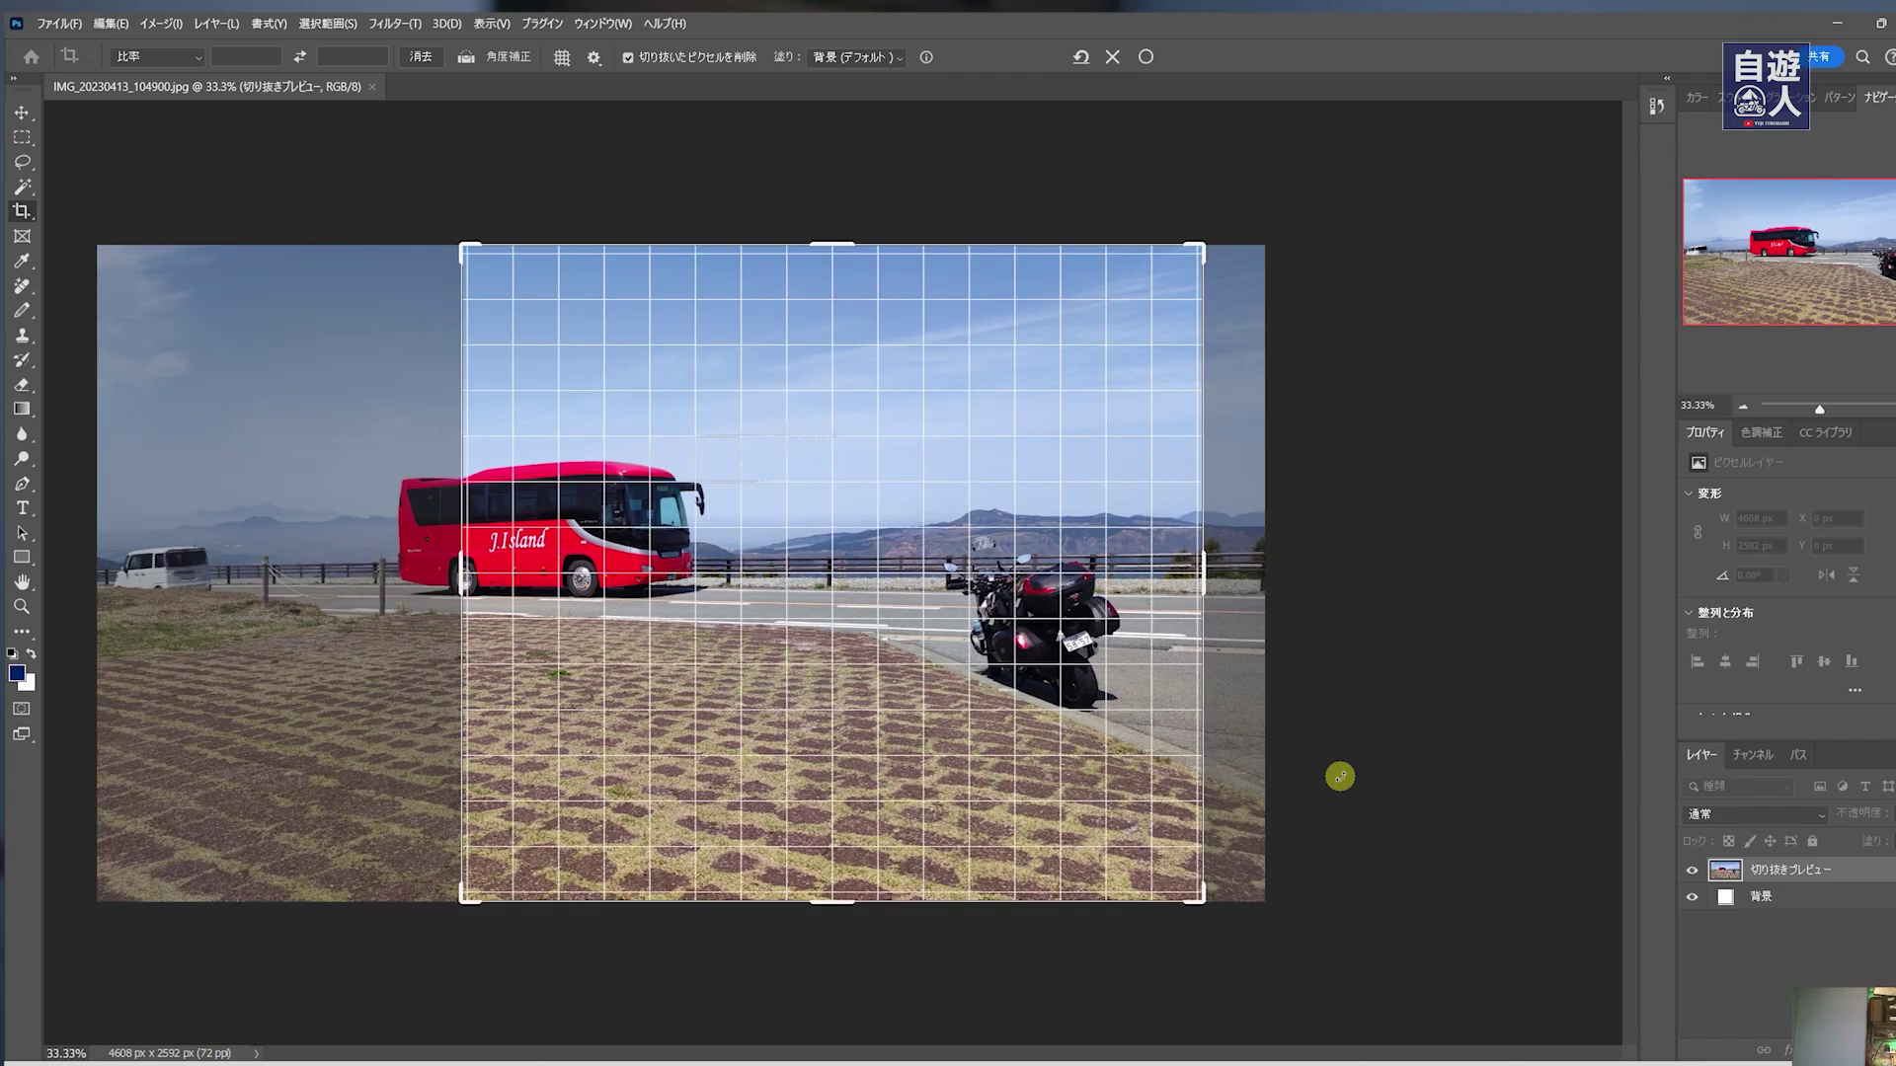
{"action": "left_click", "coordinate": [22, 161]}
Lasso the red J.Island bus and Generative Fill it with 'erase', keeping variation 1 of 3.
{"action": "left_click_drag", "start_coordinate": [449, 457], "coordinate": [559, 456]}
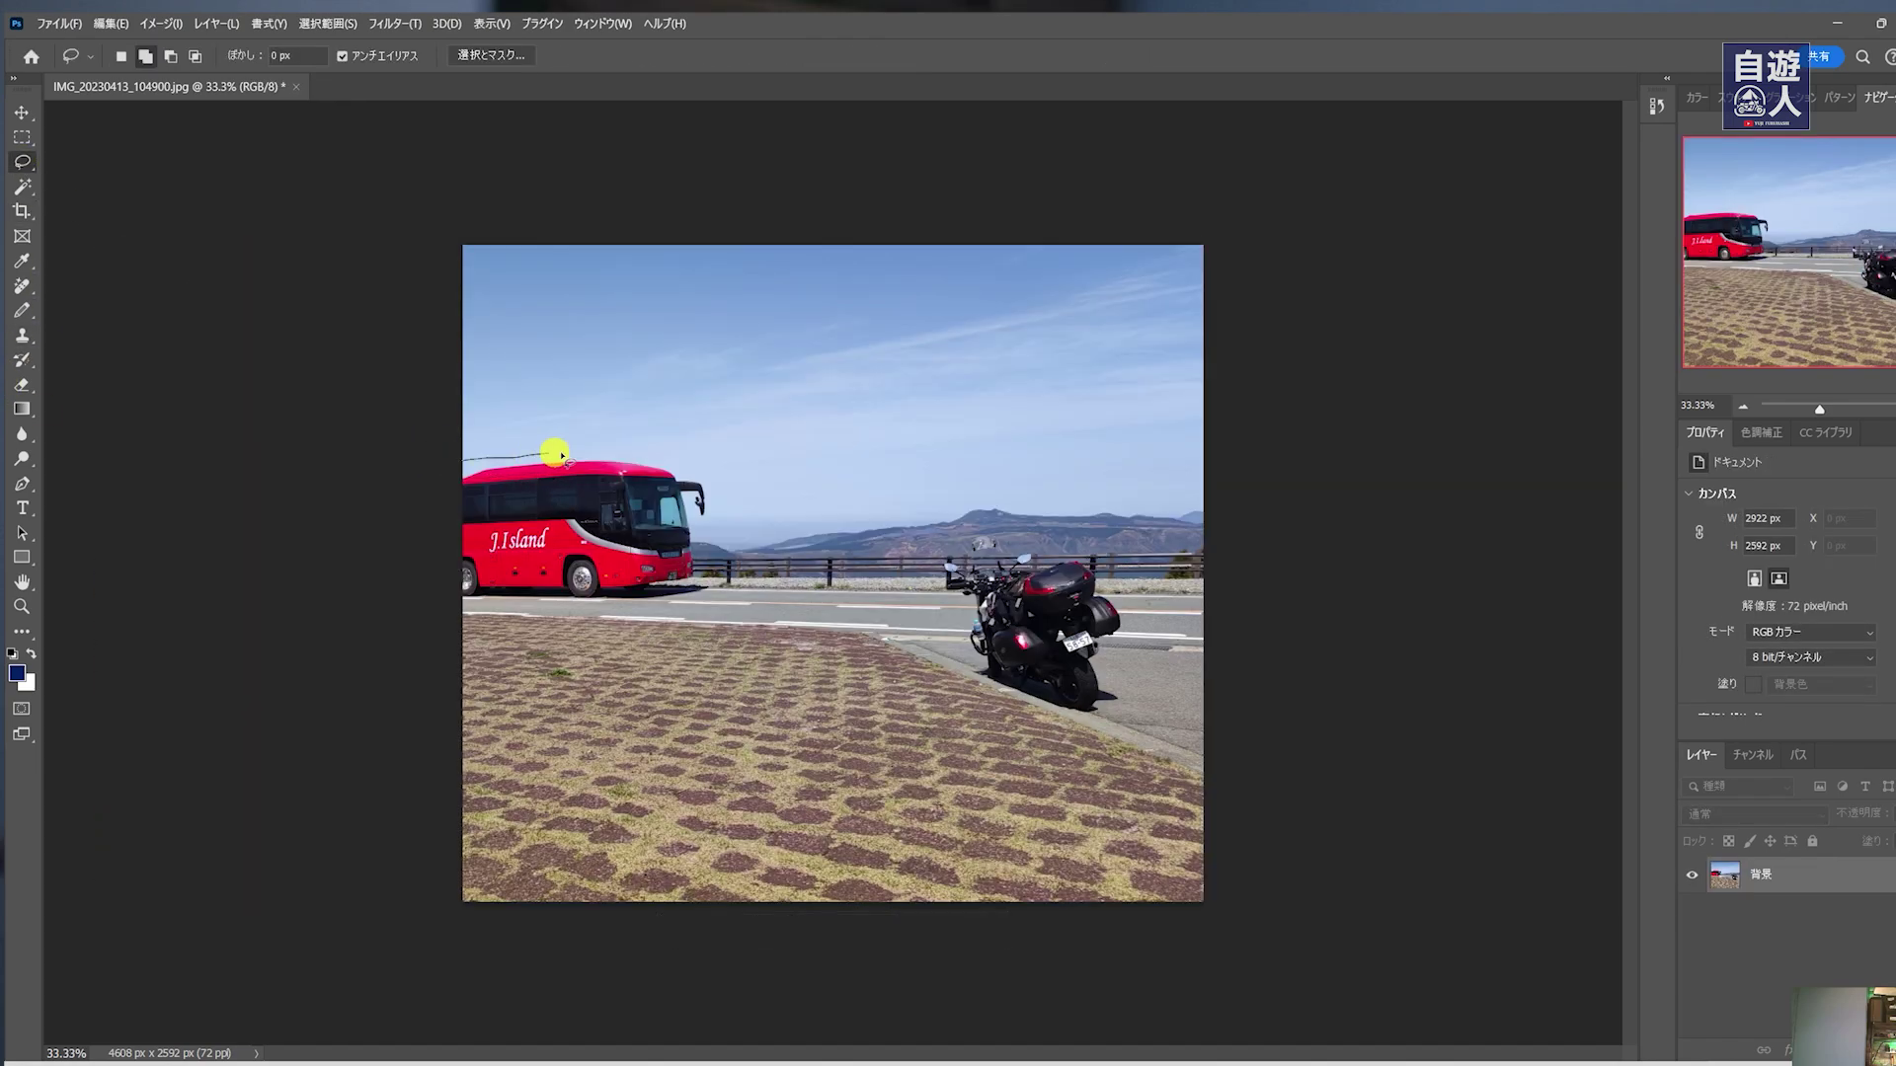
{"action": "left_click_drag", "start_coordinate": [716, 508], "coordinate": [706, 583]}
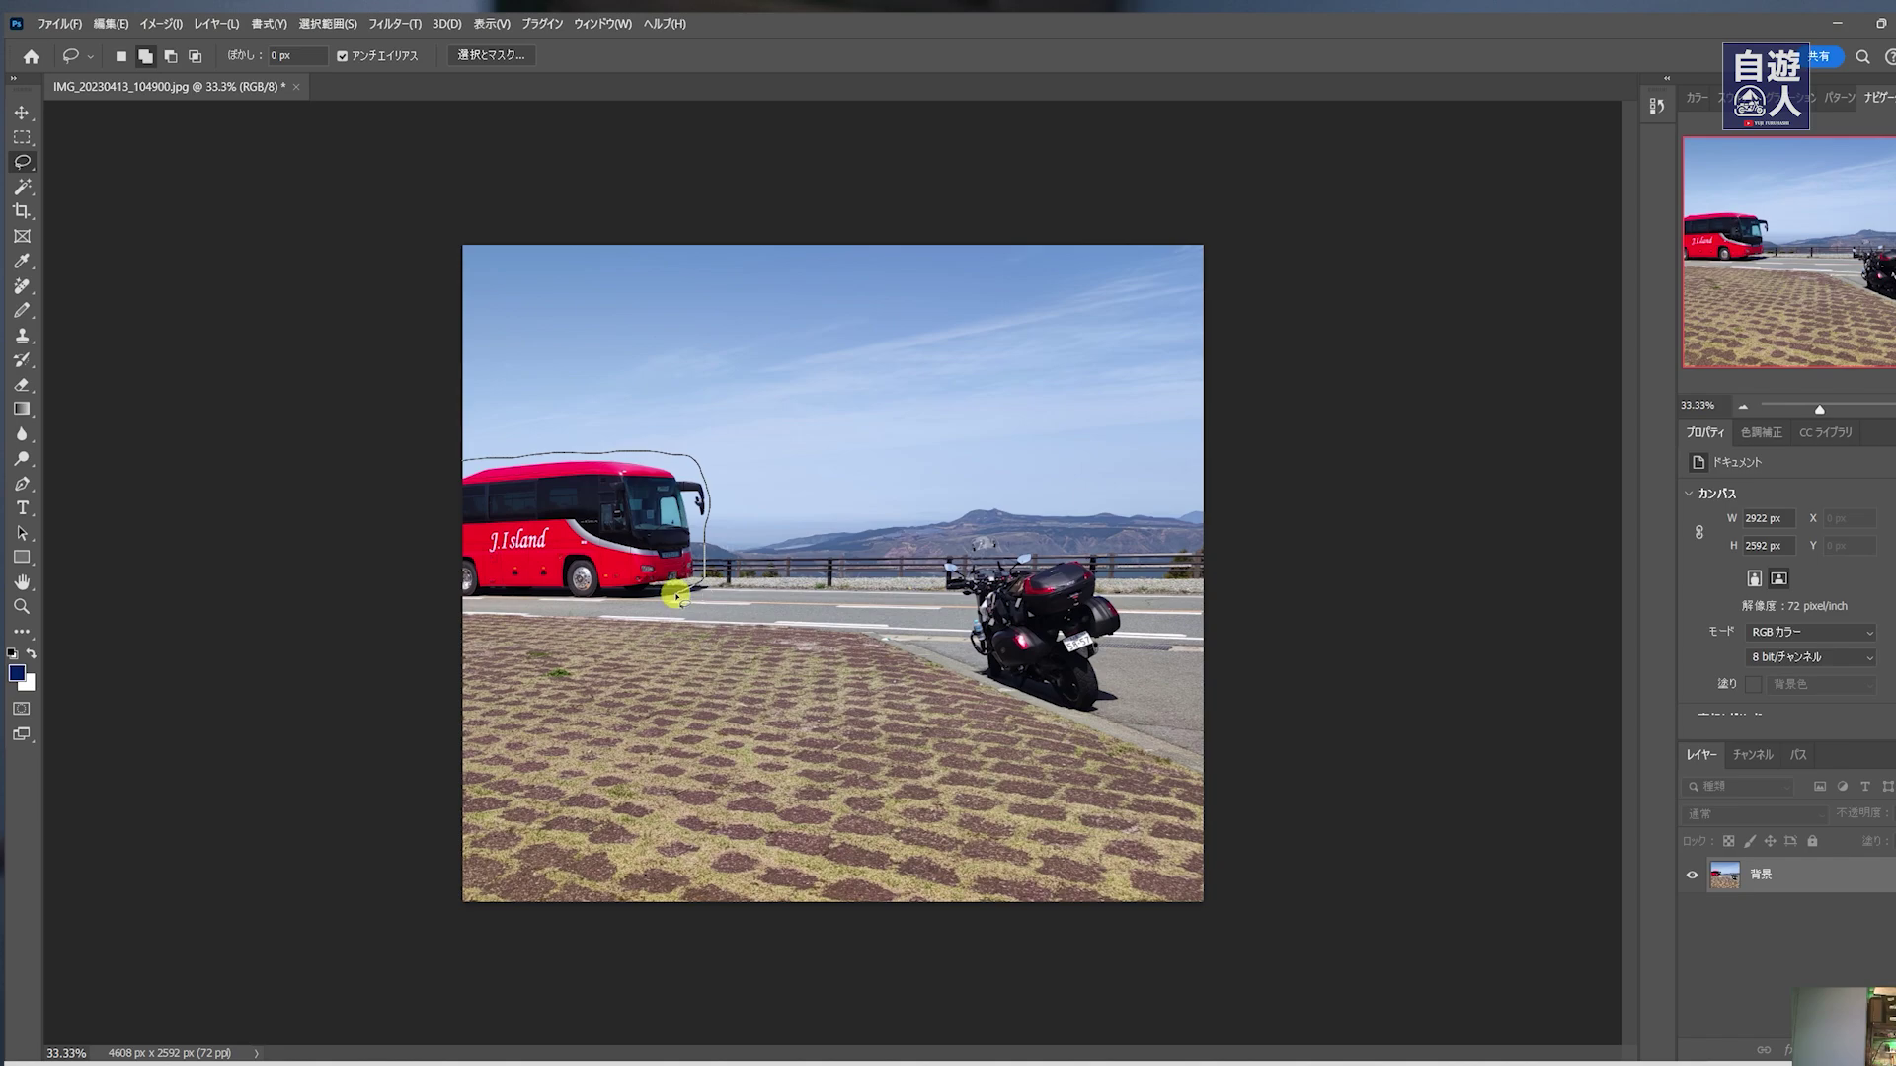
{"action": "left_click_drag", "start_coordinate": [625, 602], "coordinate": [466, 600]}
{"action": "type", "text": "erase"}
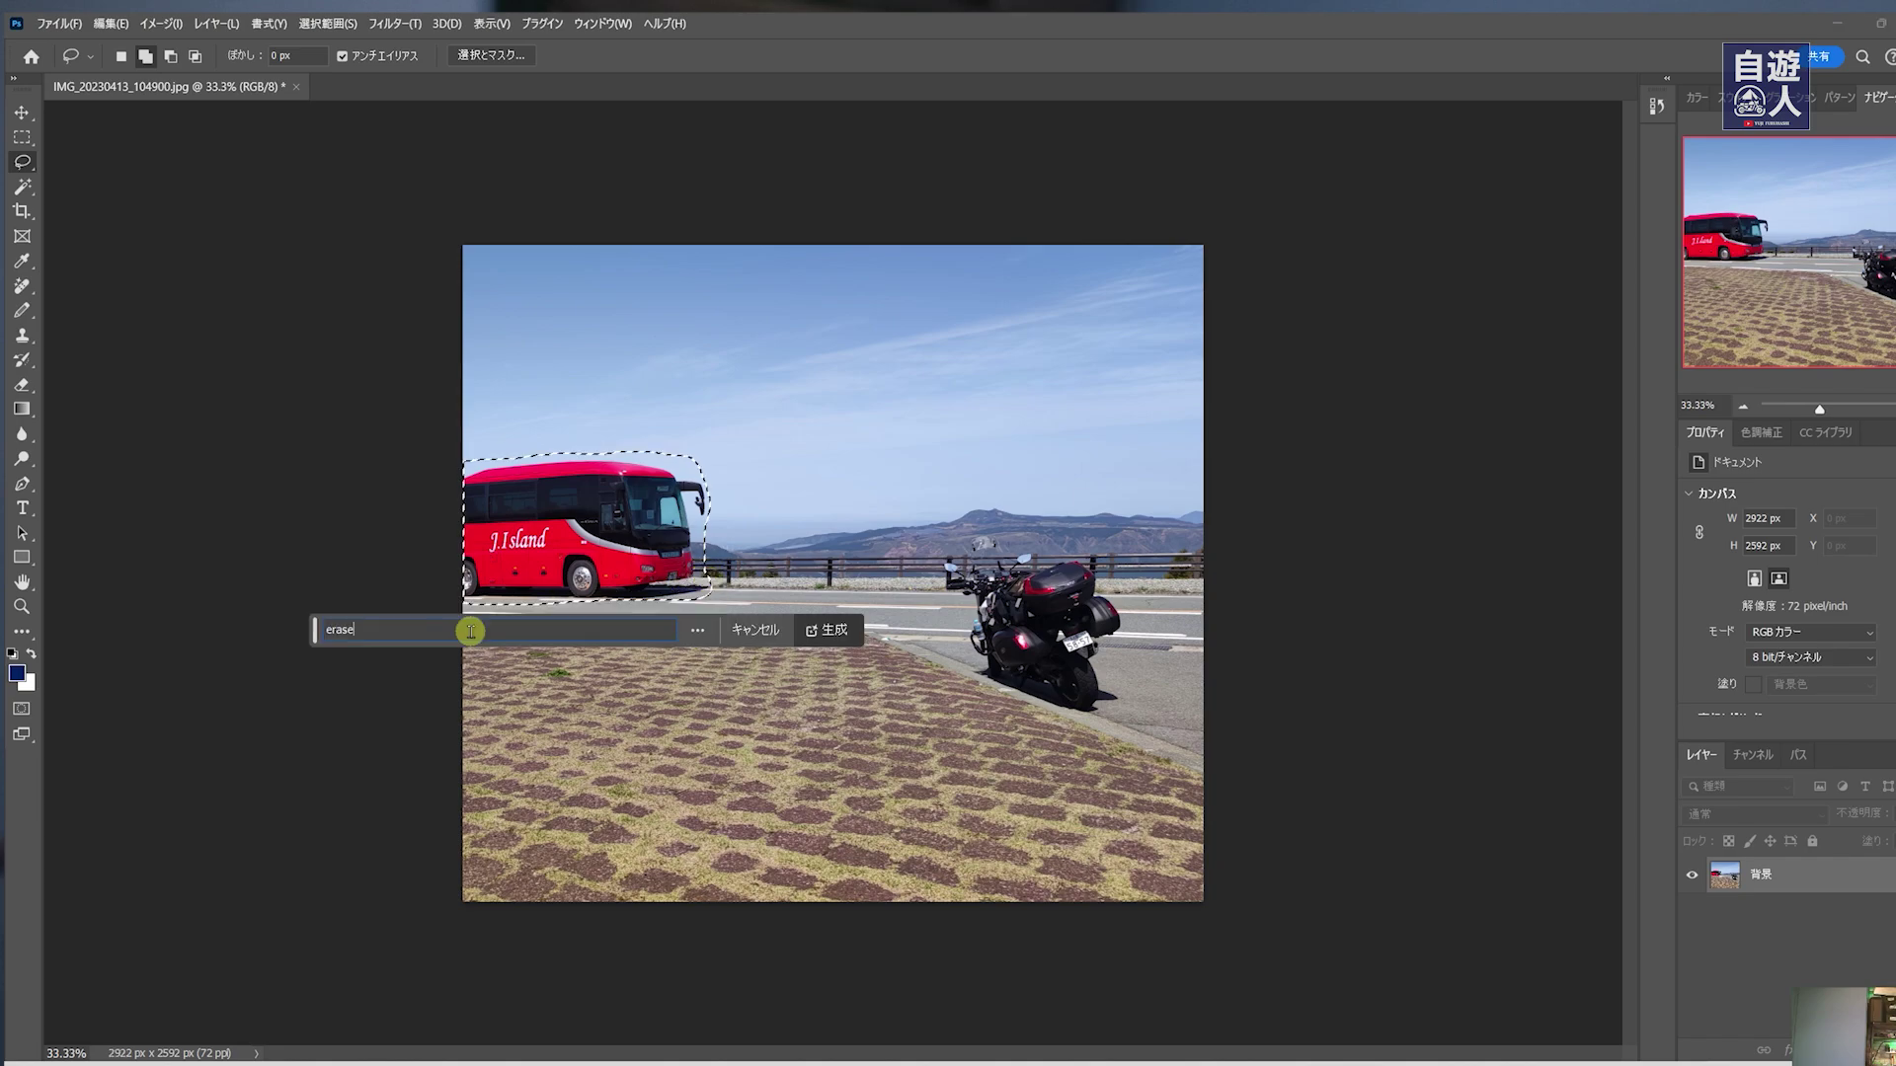
{"action": "key", "text": "Return"}
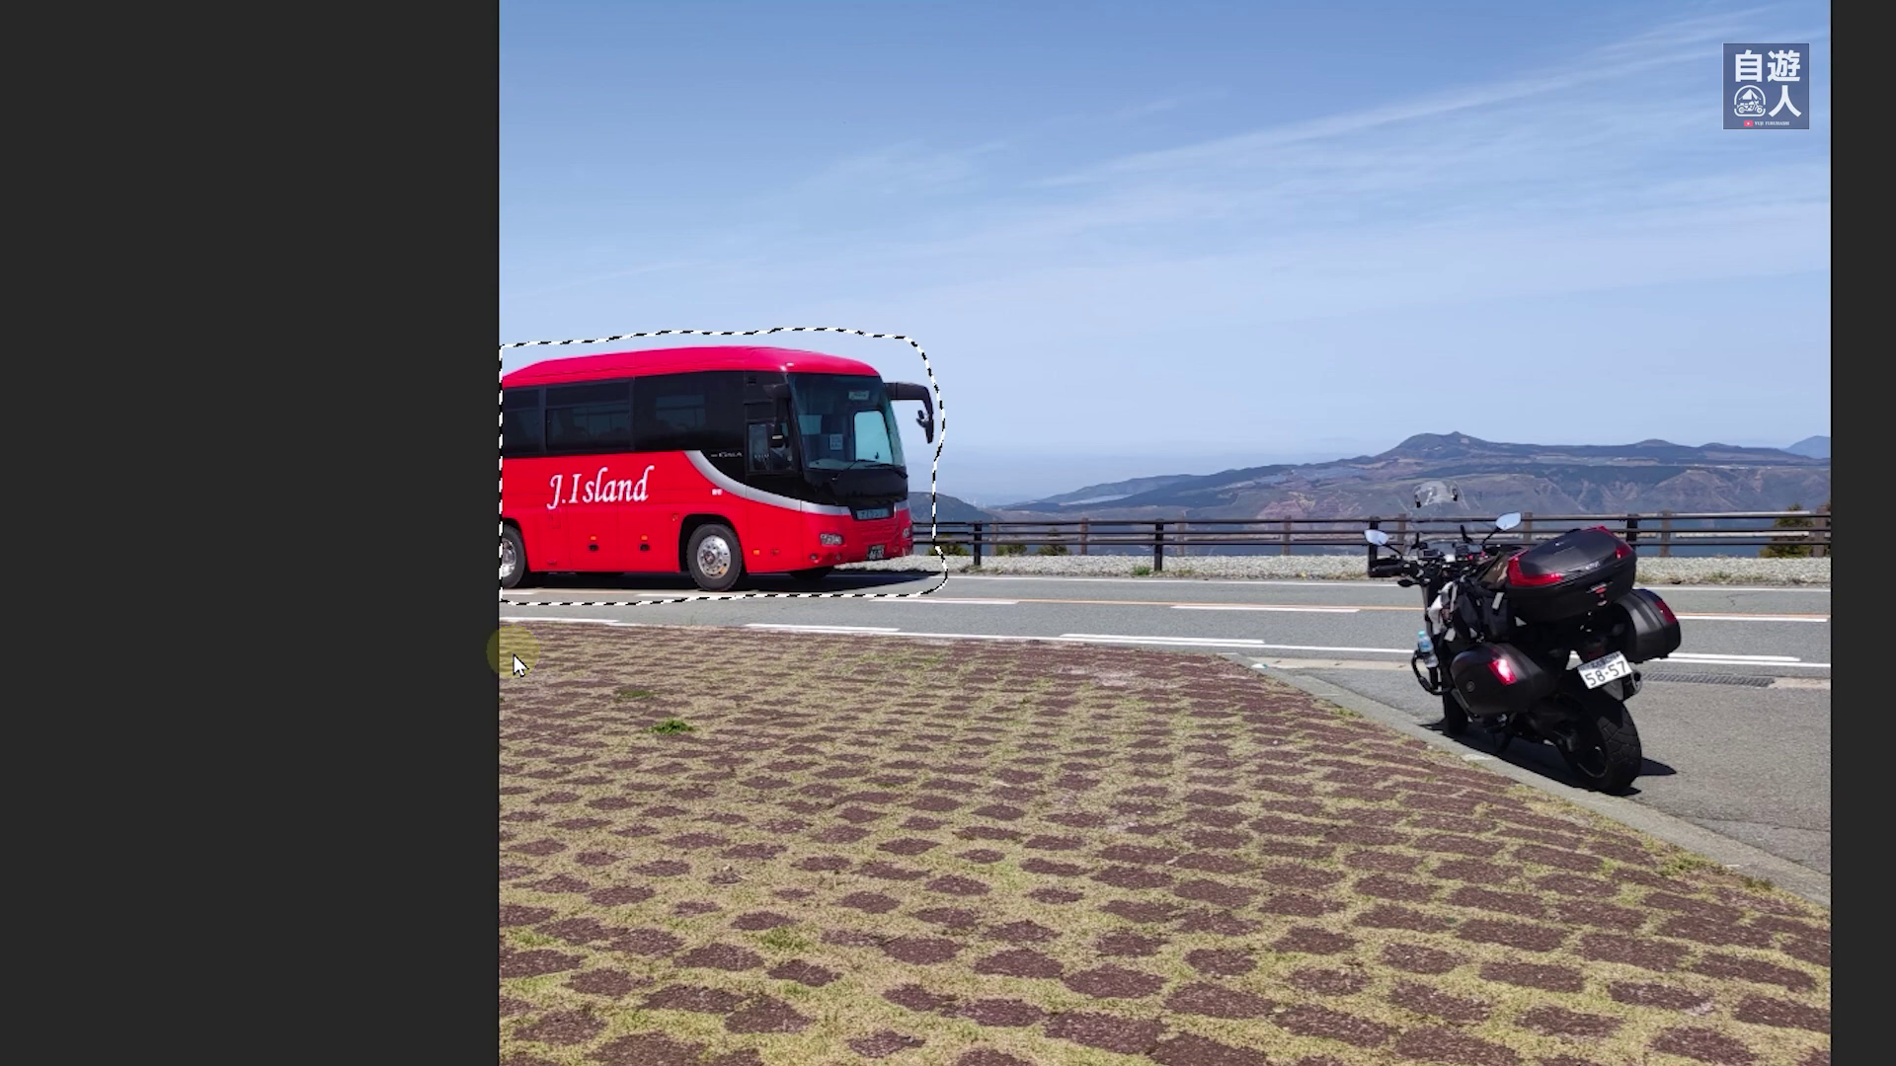
{"action": "left_click", "coordinate": [513, 655]}
{"action": "left_click", "coordinate": [514, 654]}
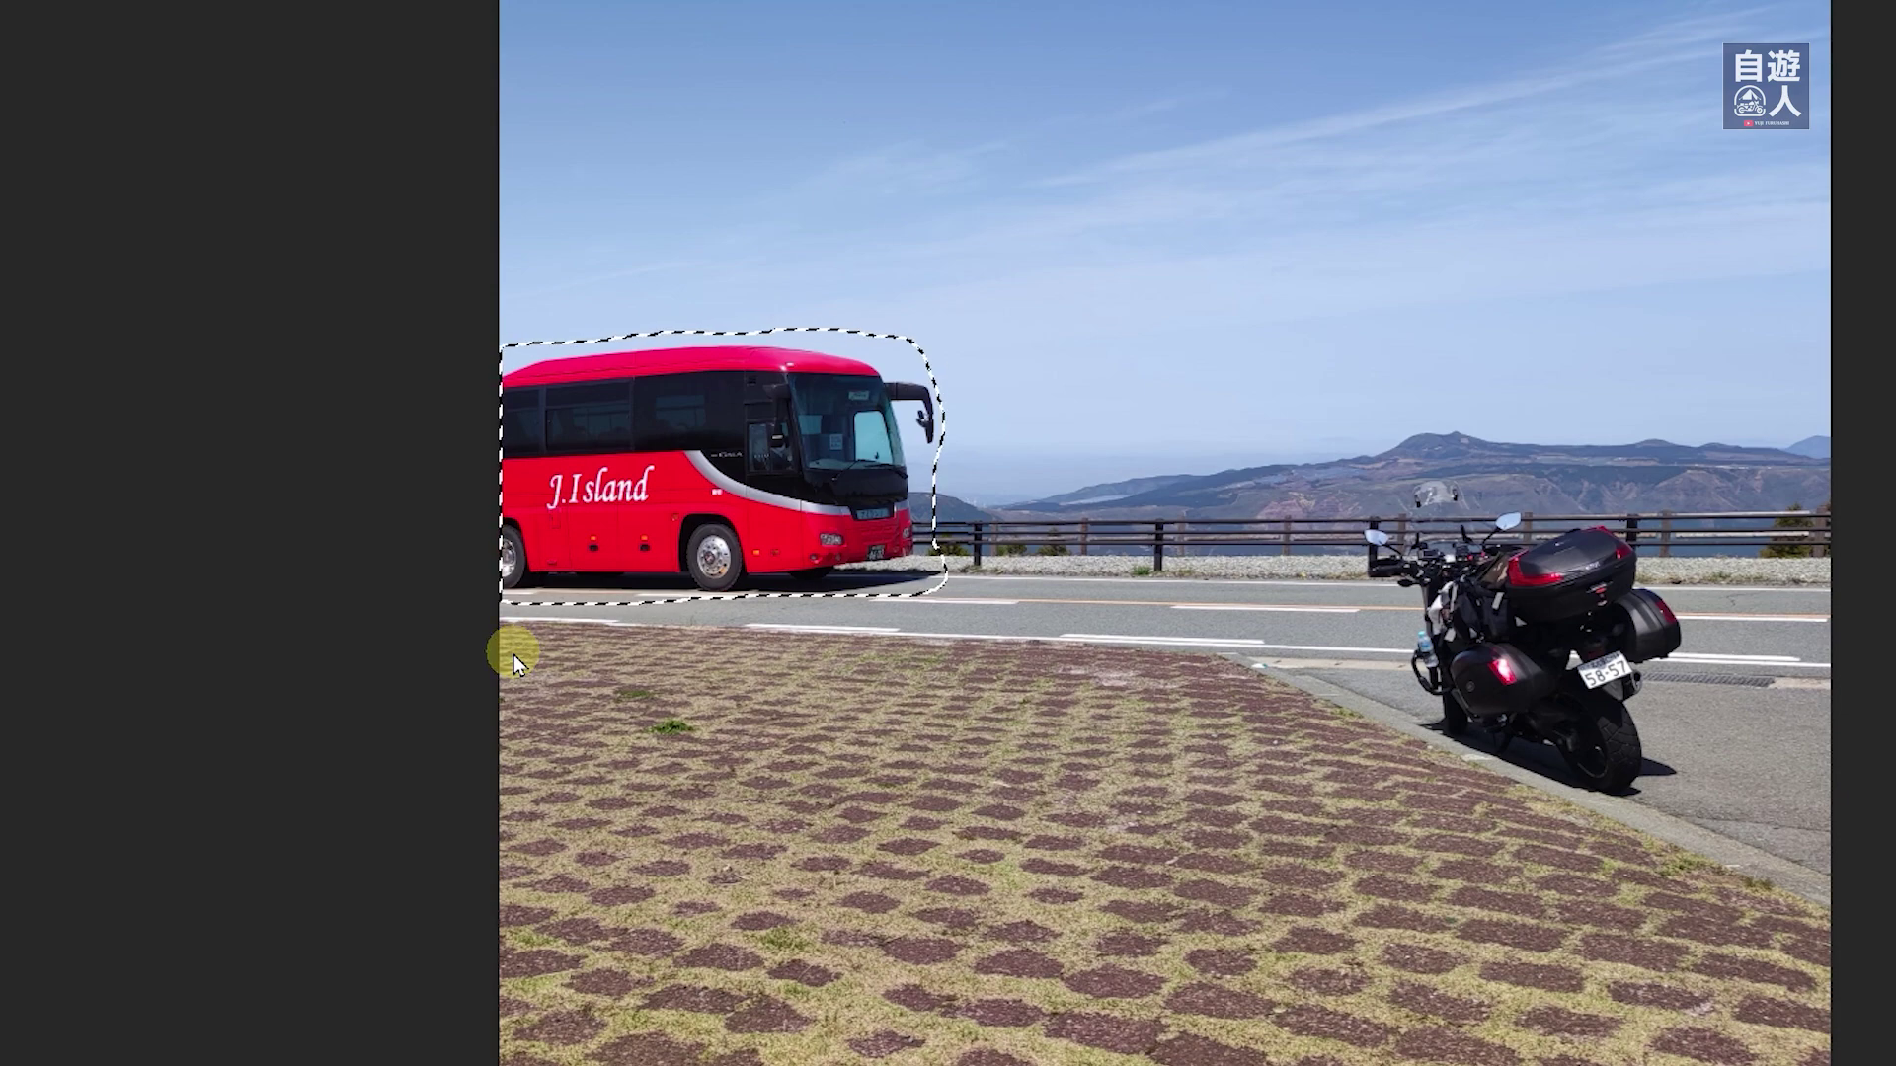
{"action": "left_click", "coordinate": [513, 655]}
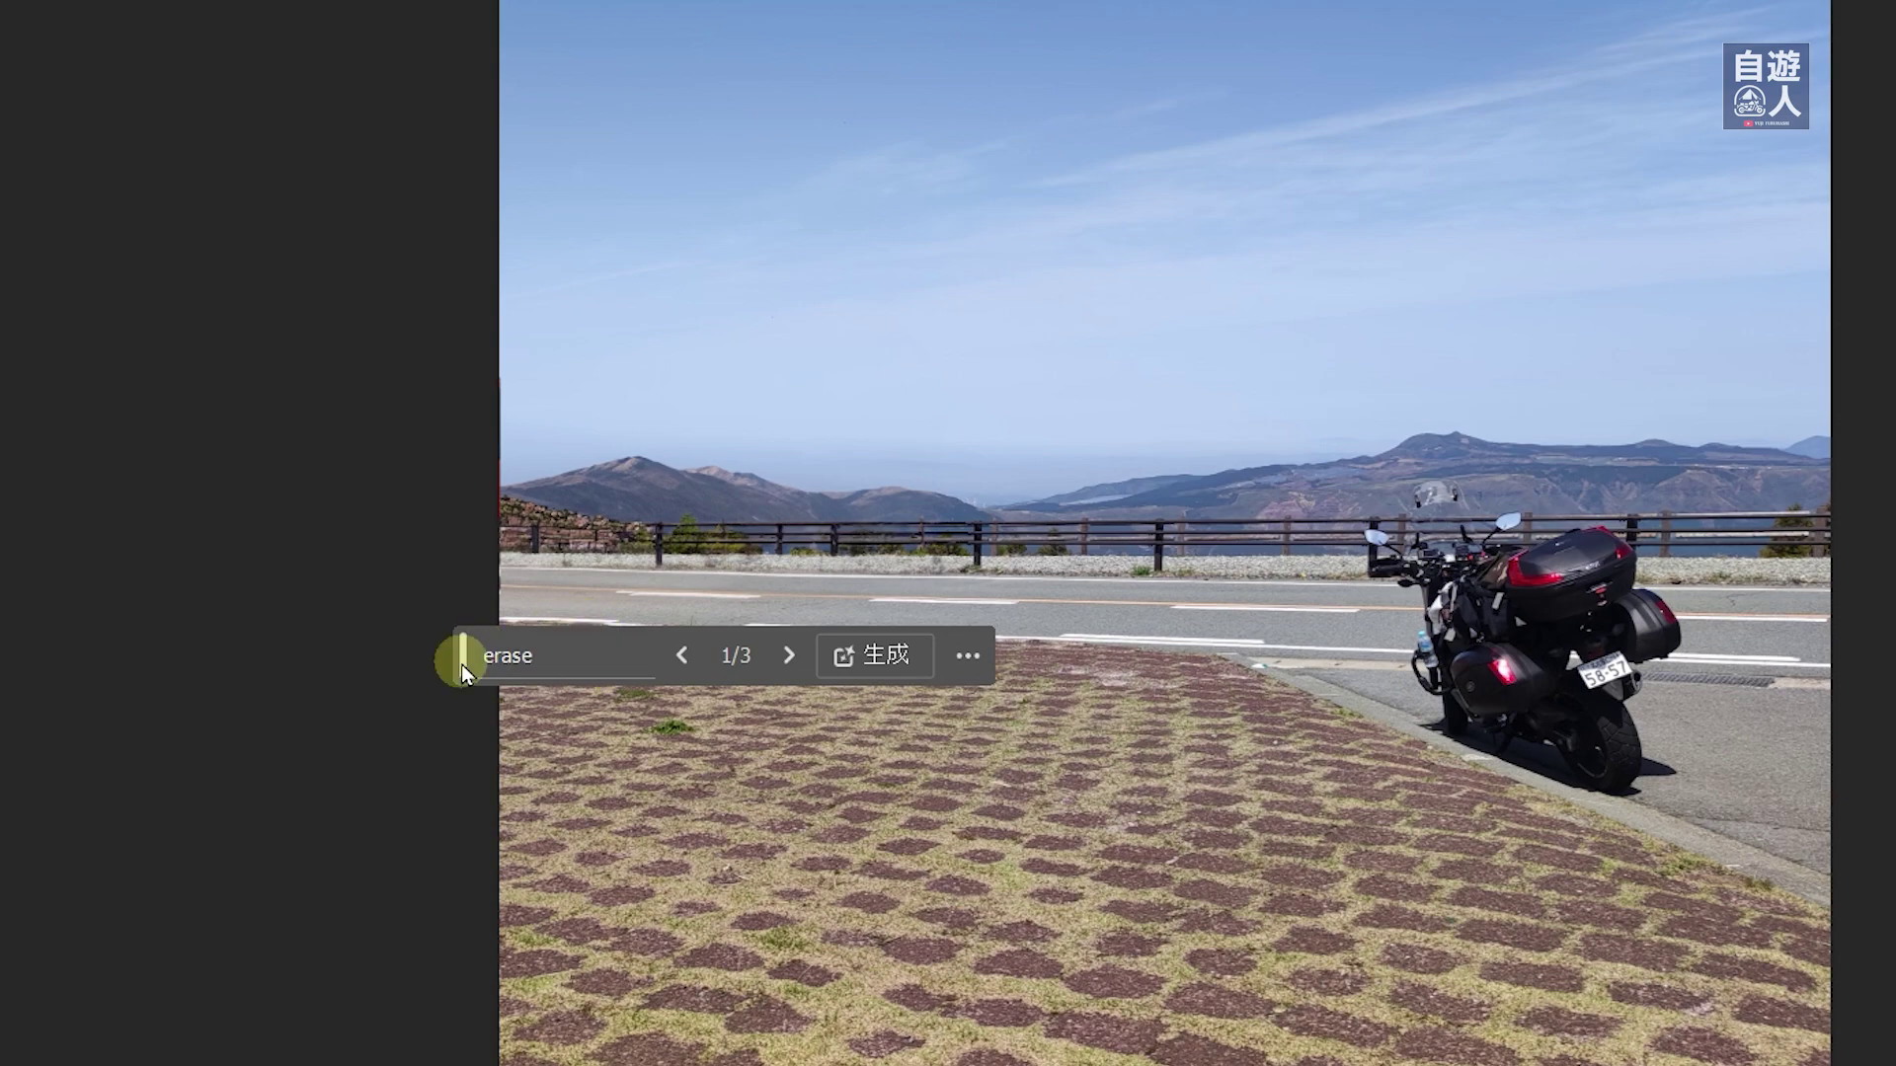
{"action": "left_click_drag", "start_coordinate": [460, 664], "coordinate": [0, 221]}
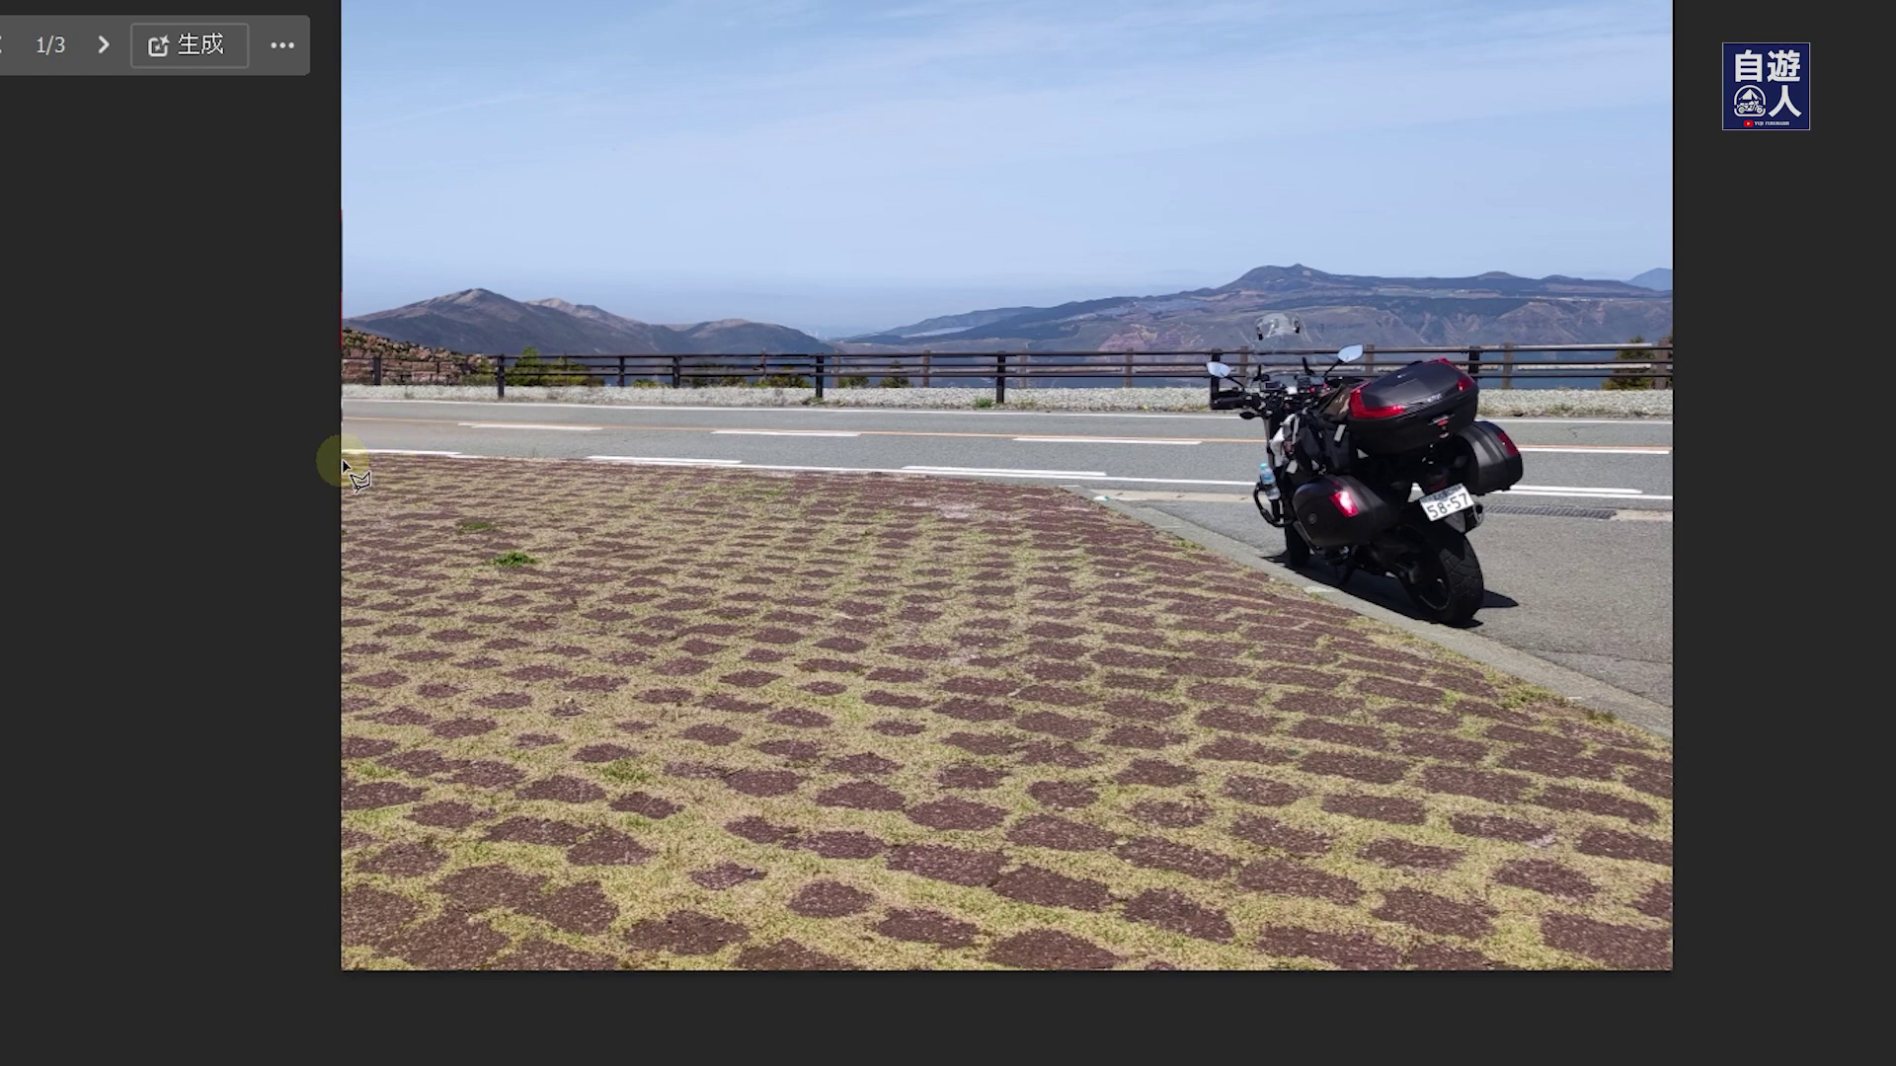
Outline the patterned brick paving down to the image's bottom corners with the Polygonal Lasso.
{"action": "left_click", "coordinate": [342, 461]}
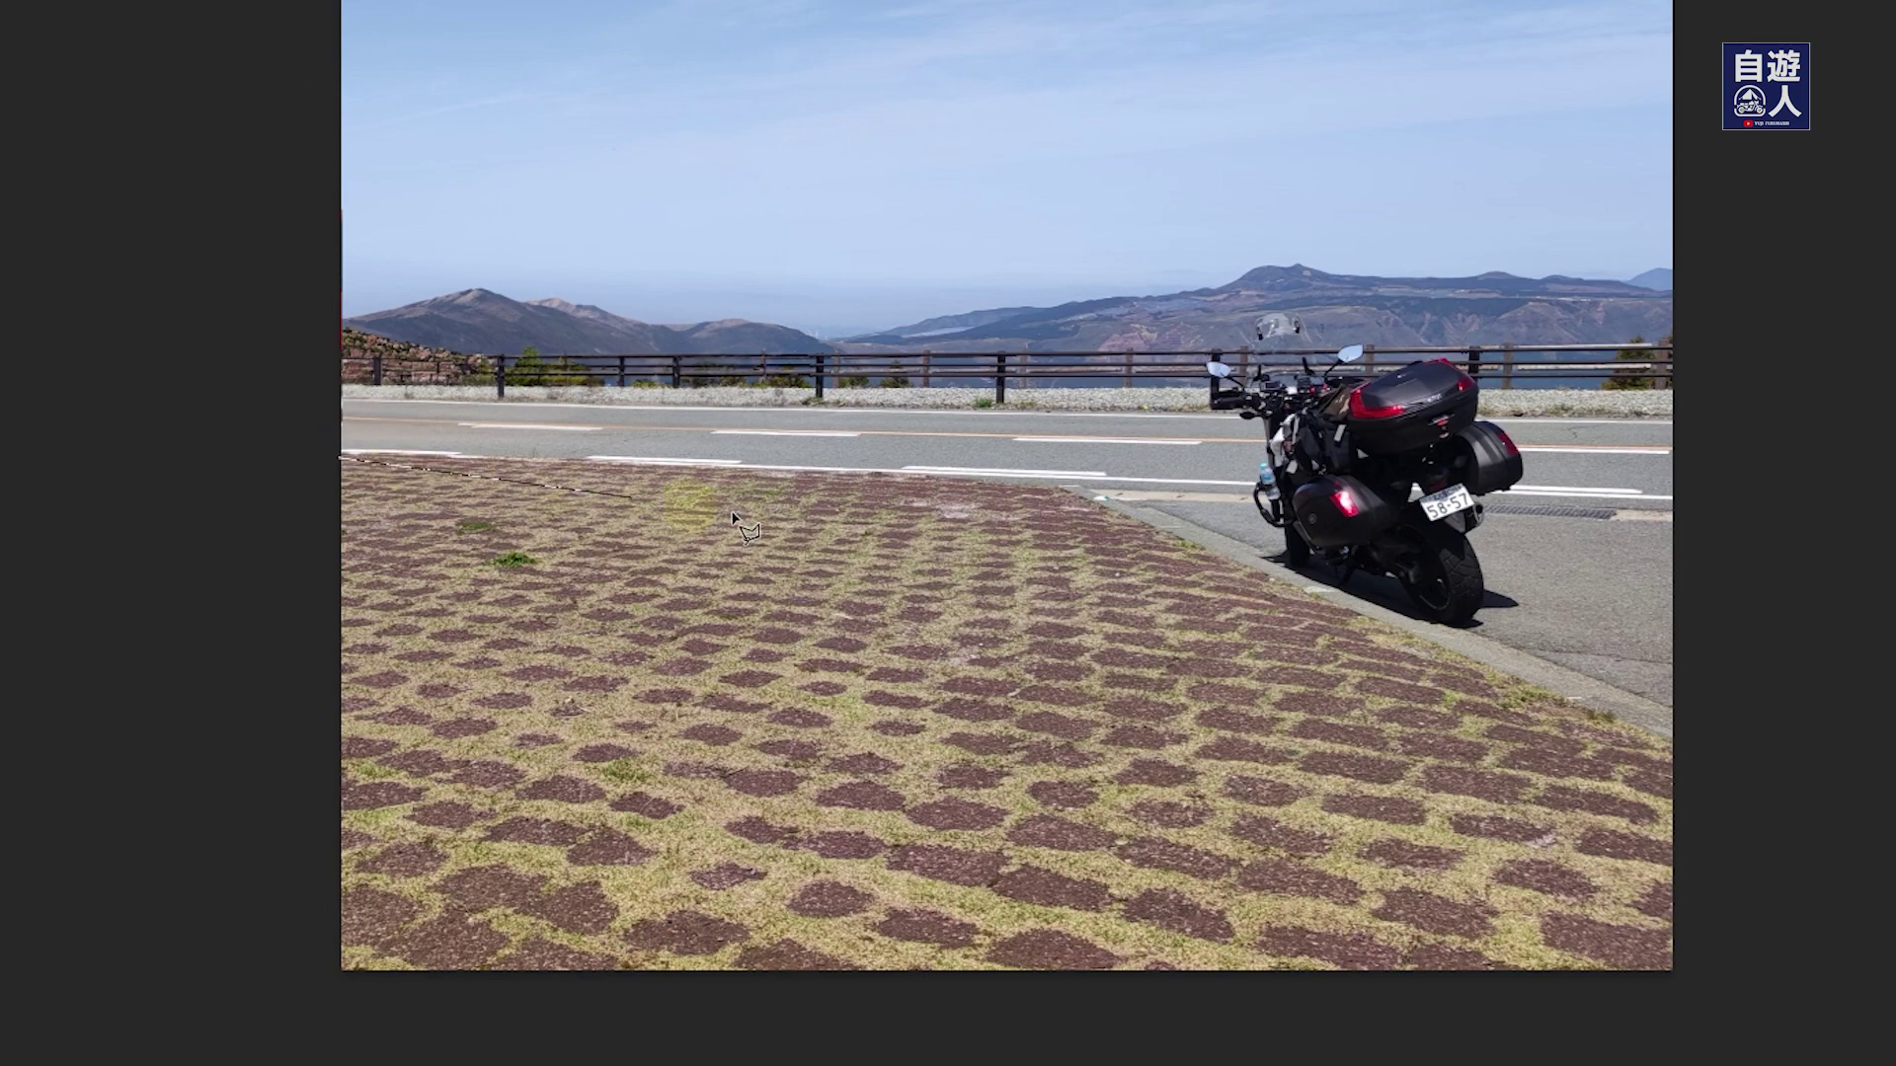
{"action": "left_click", "coordinate": [1051, 487]}
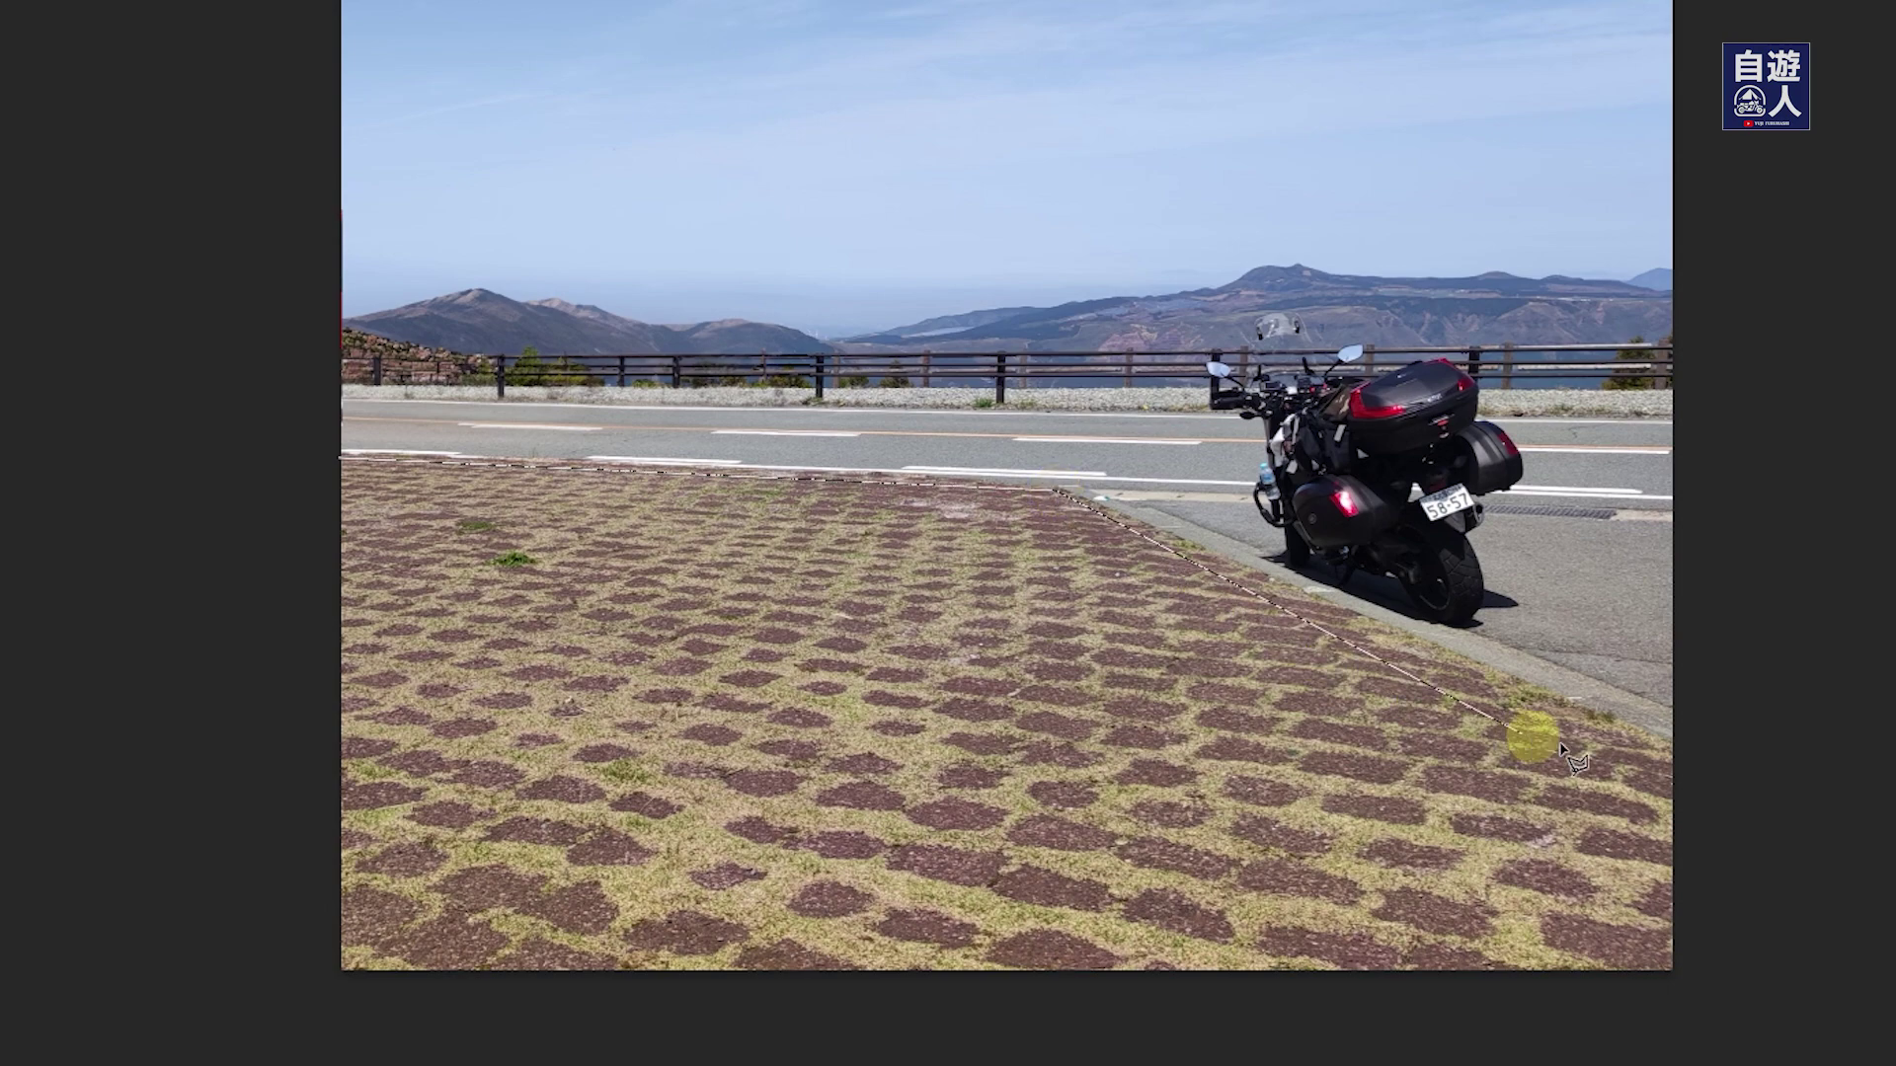
{"action": "left_click", "coordinate": [1675, 752]}
{"action": "left_click", "coordinate": [1701, 997]}
{"action": "left_click", "coordinate": [258, 992]}
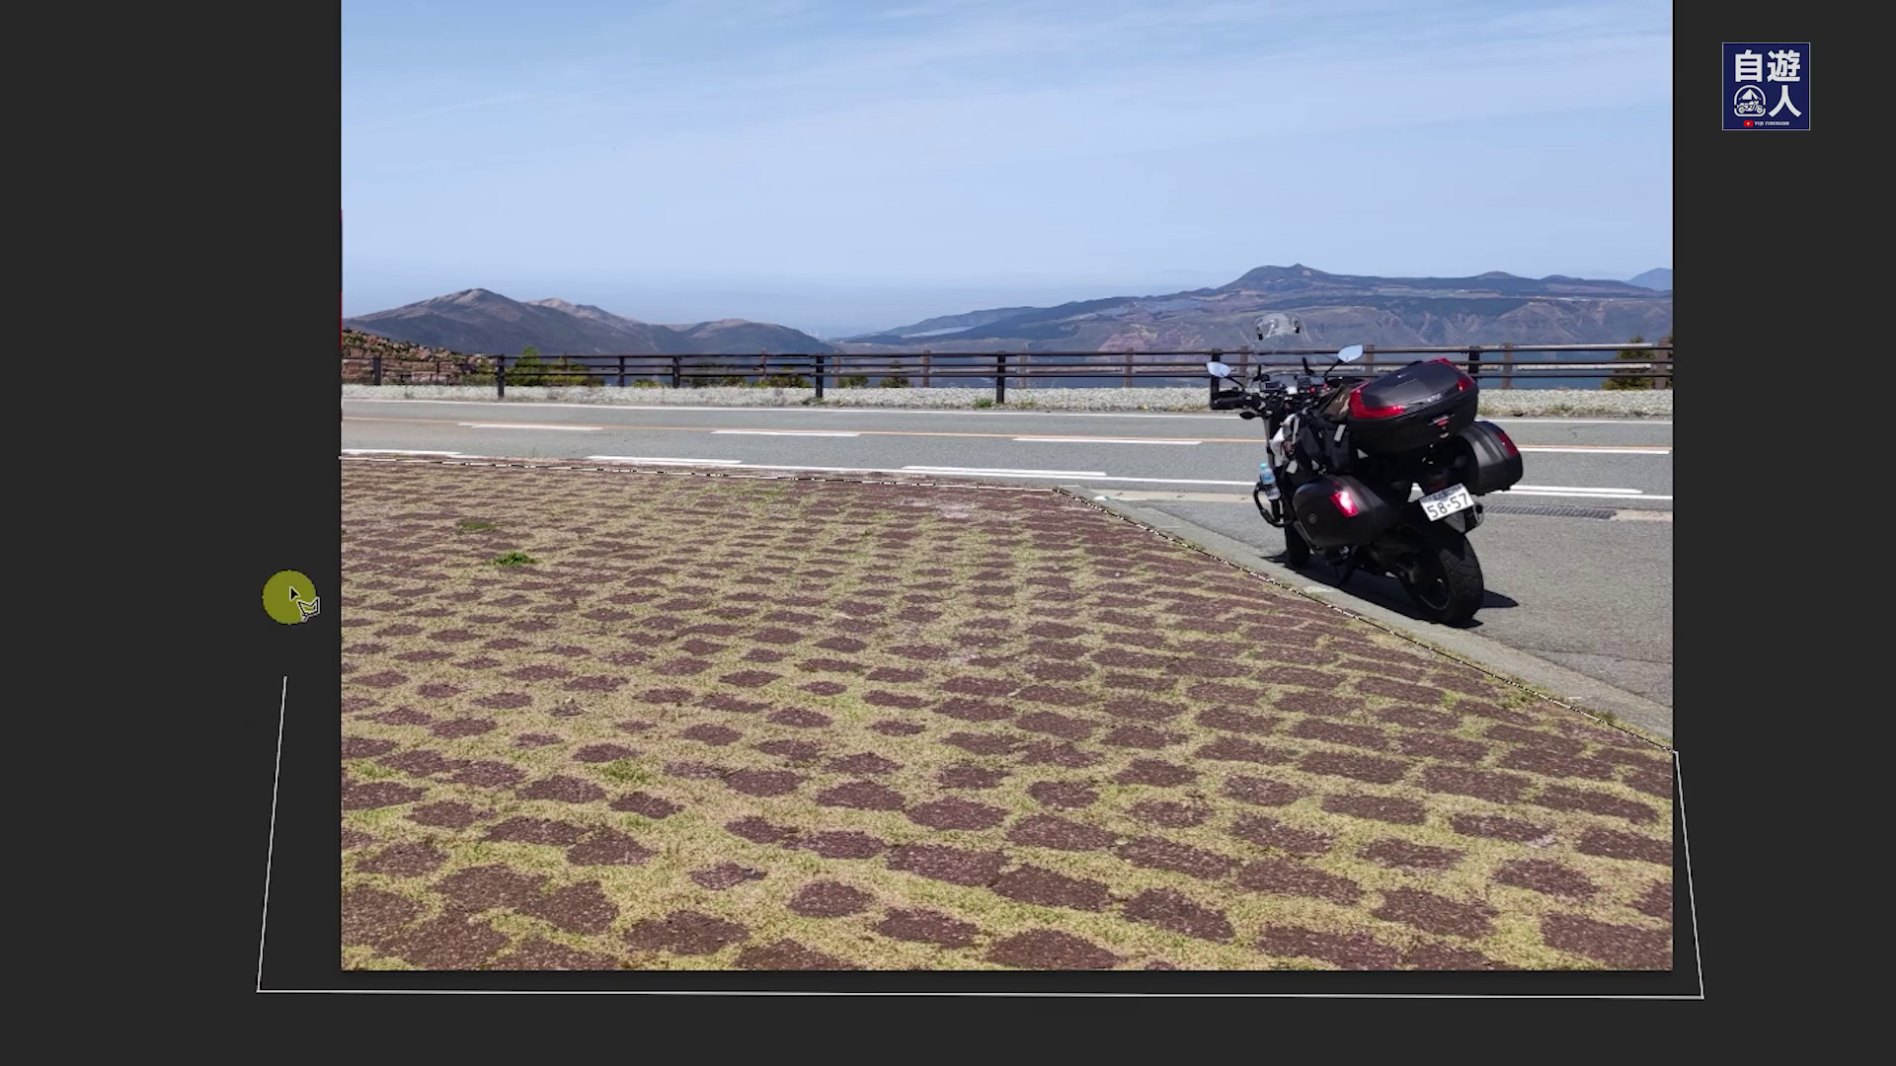
{"action": "left_click", "coordinate": [341, 457]}
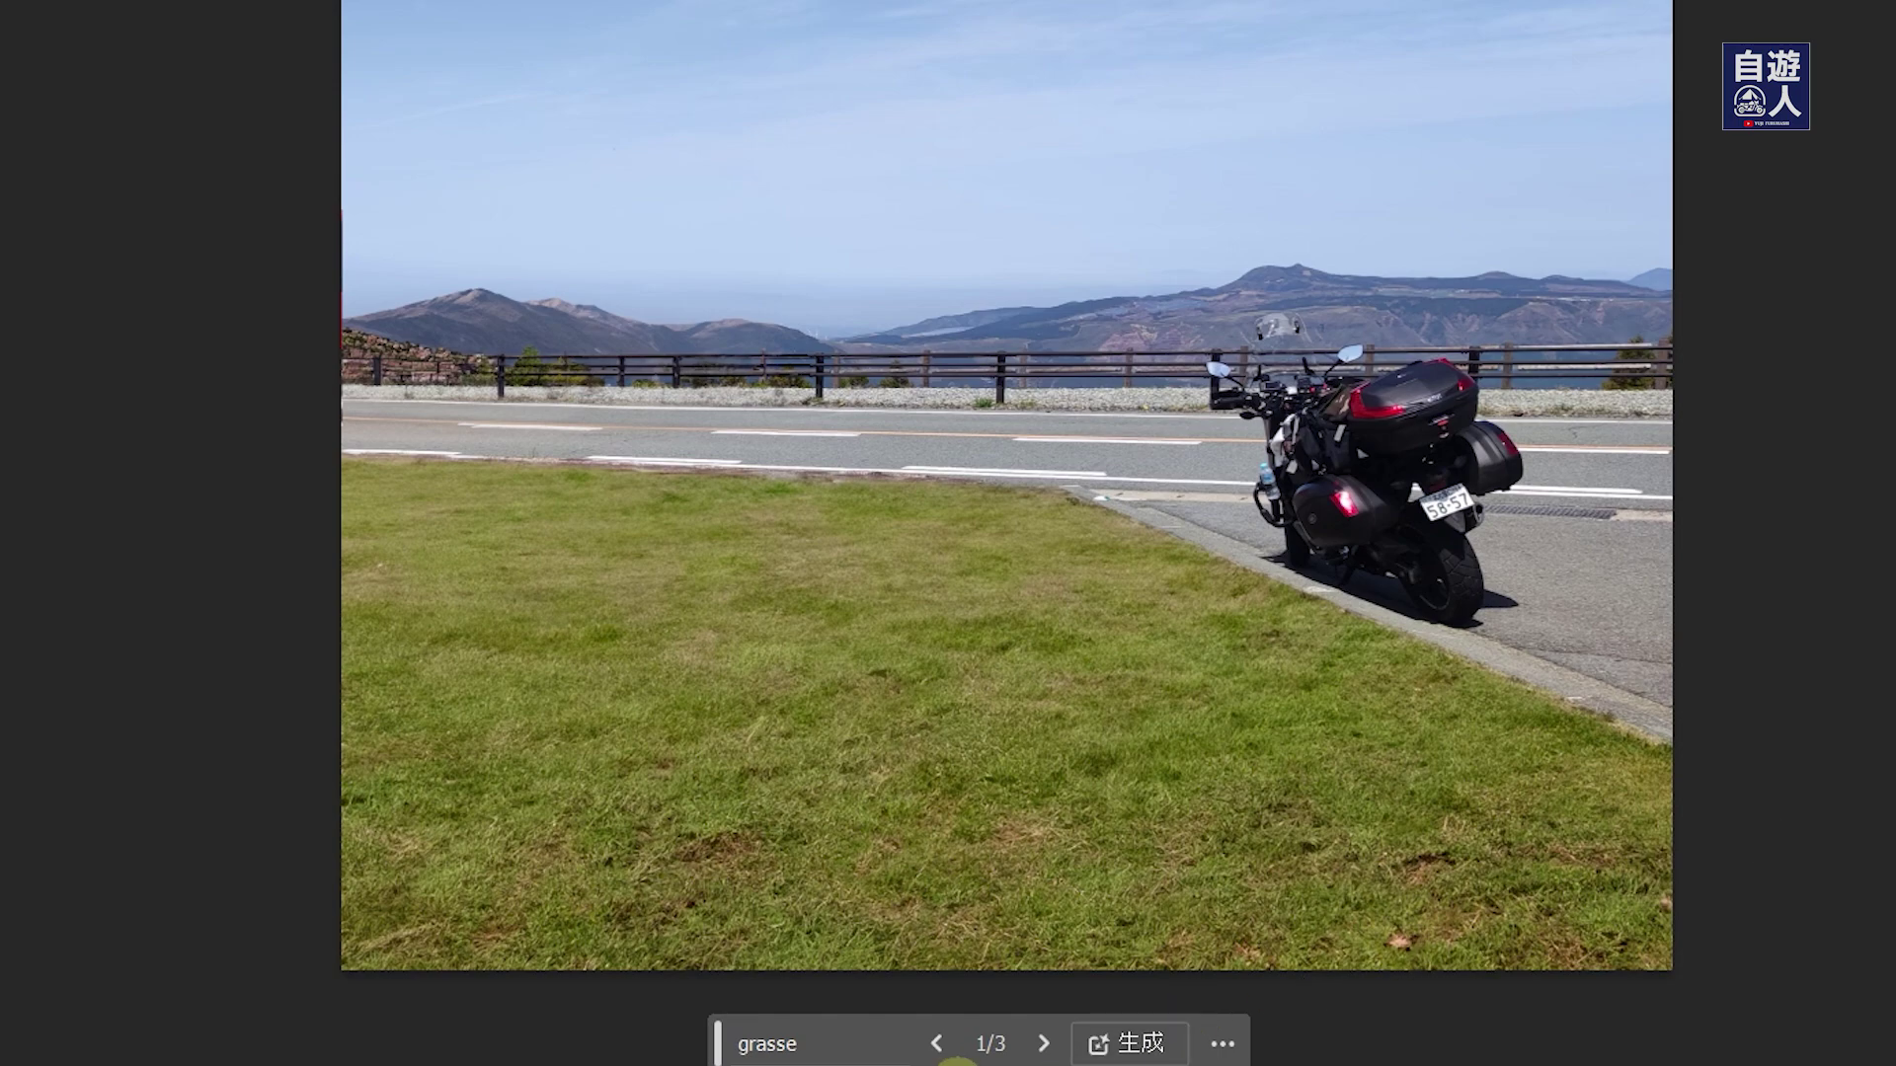
Cycle through the generated grass variations and settle on the drier grass.
{"action": "left_click", "coordinate": [1047, 1044]}
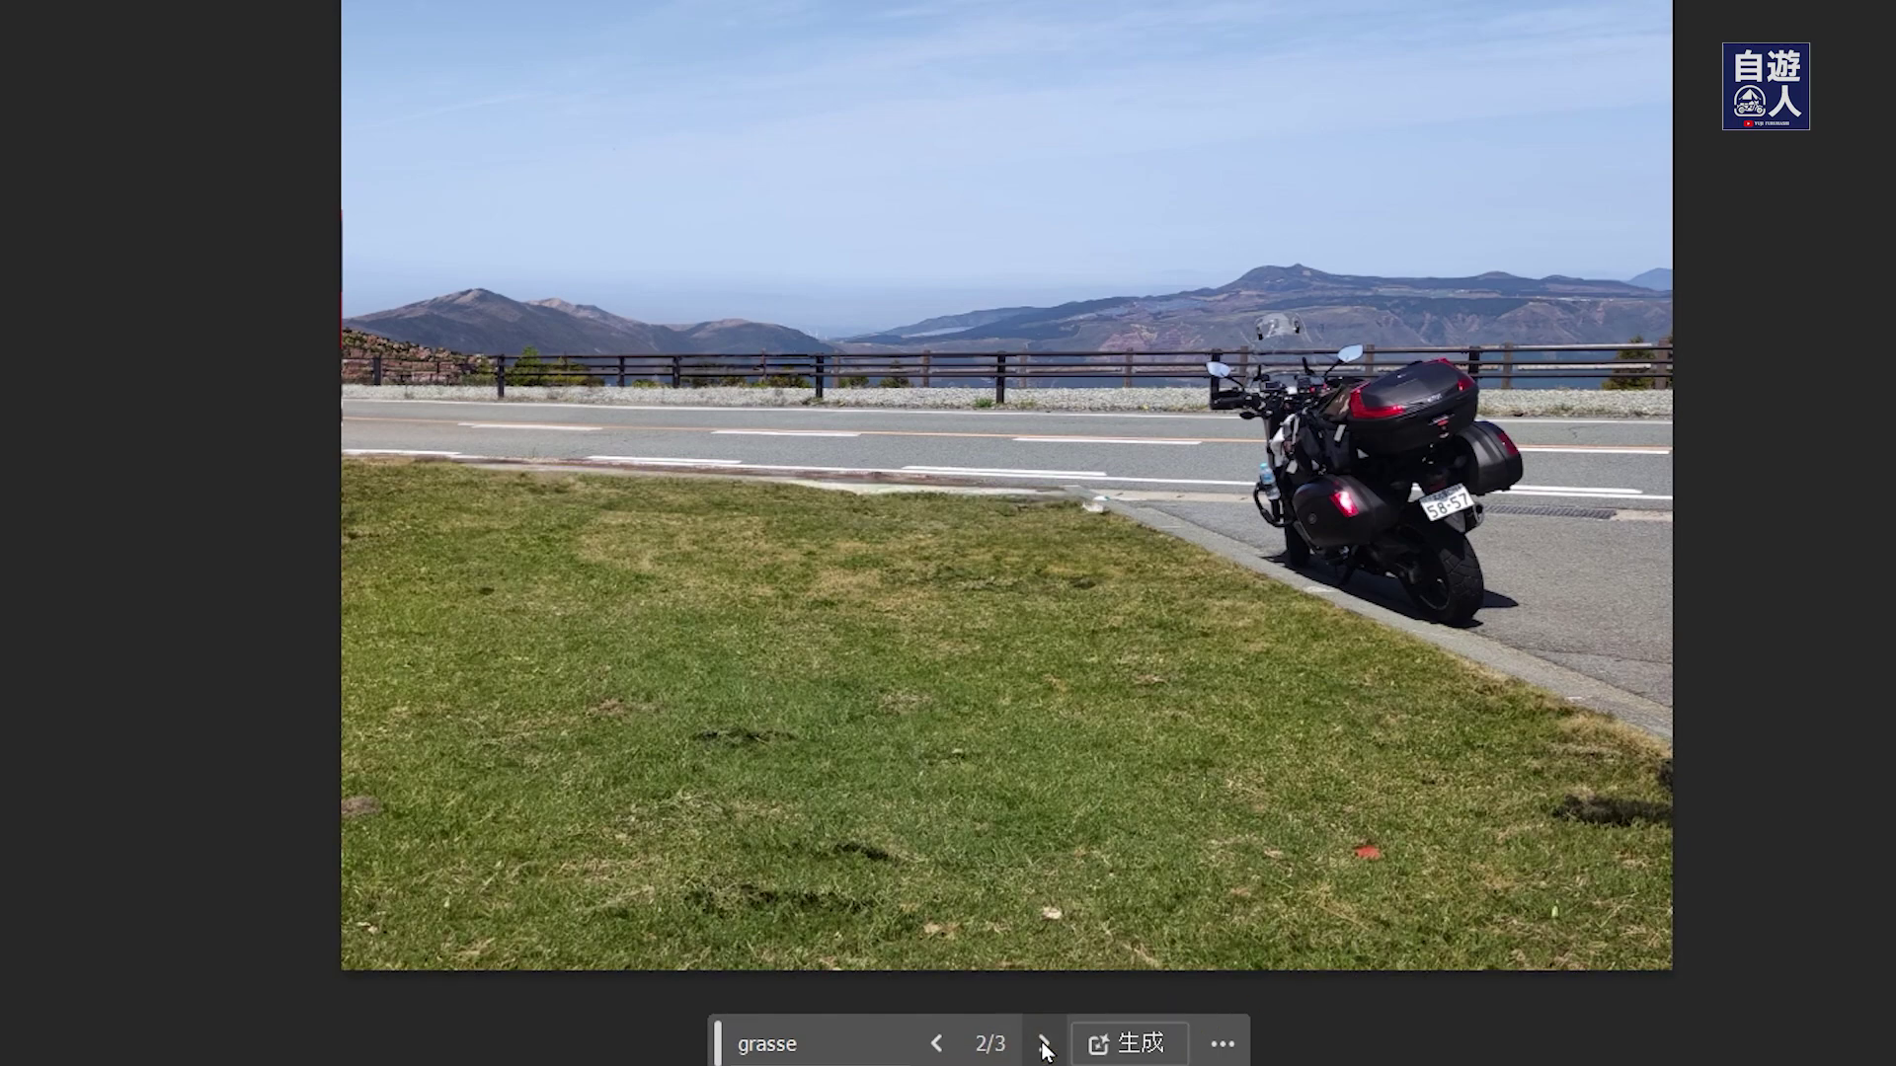
{"action": "left_click", "coordinate": [1045, 1045]}
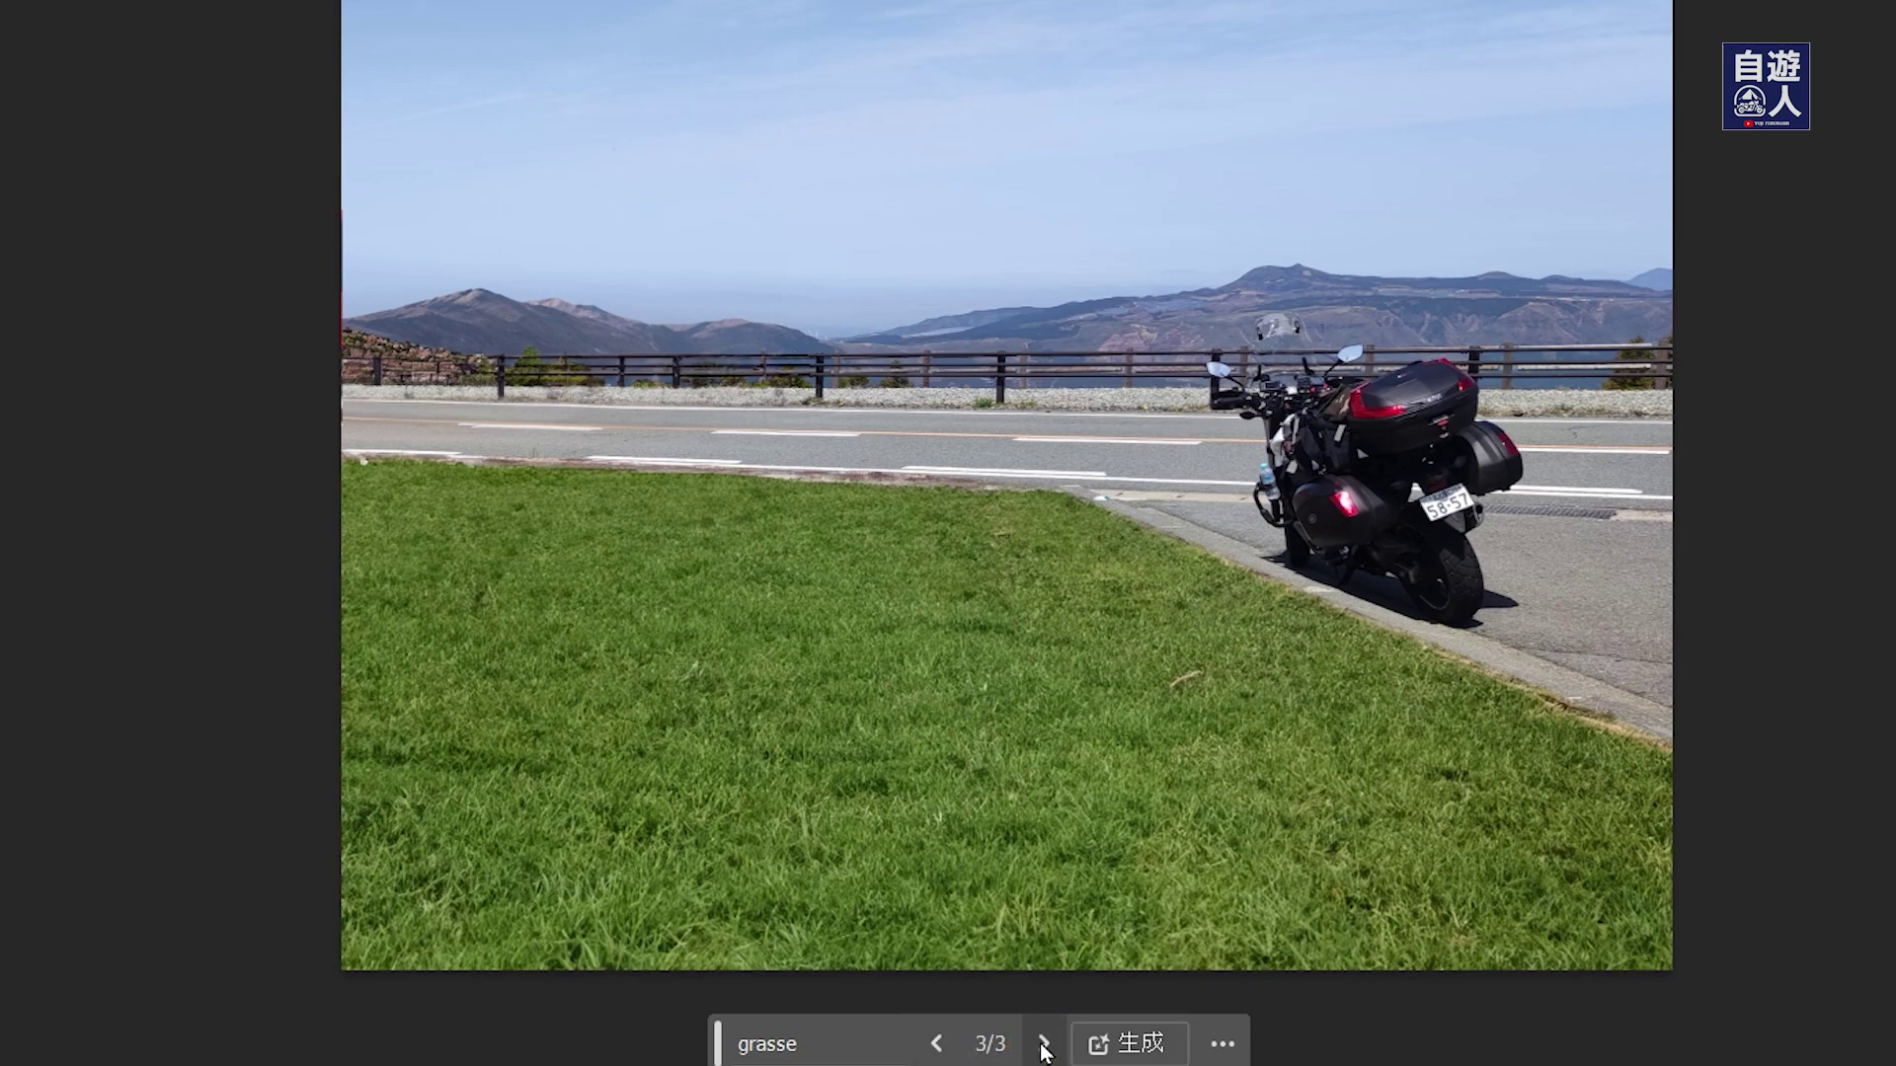
{"action": "left_click", "coordinate": [1043, 1044]}
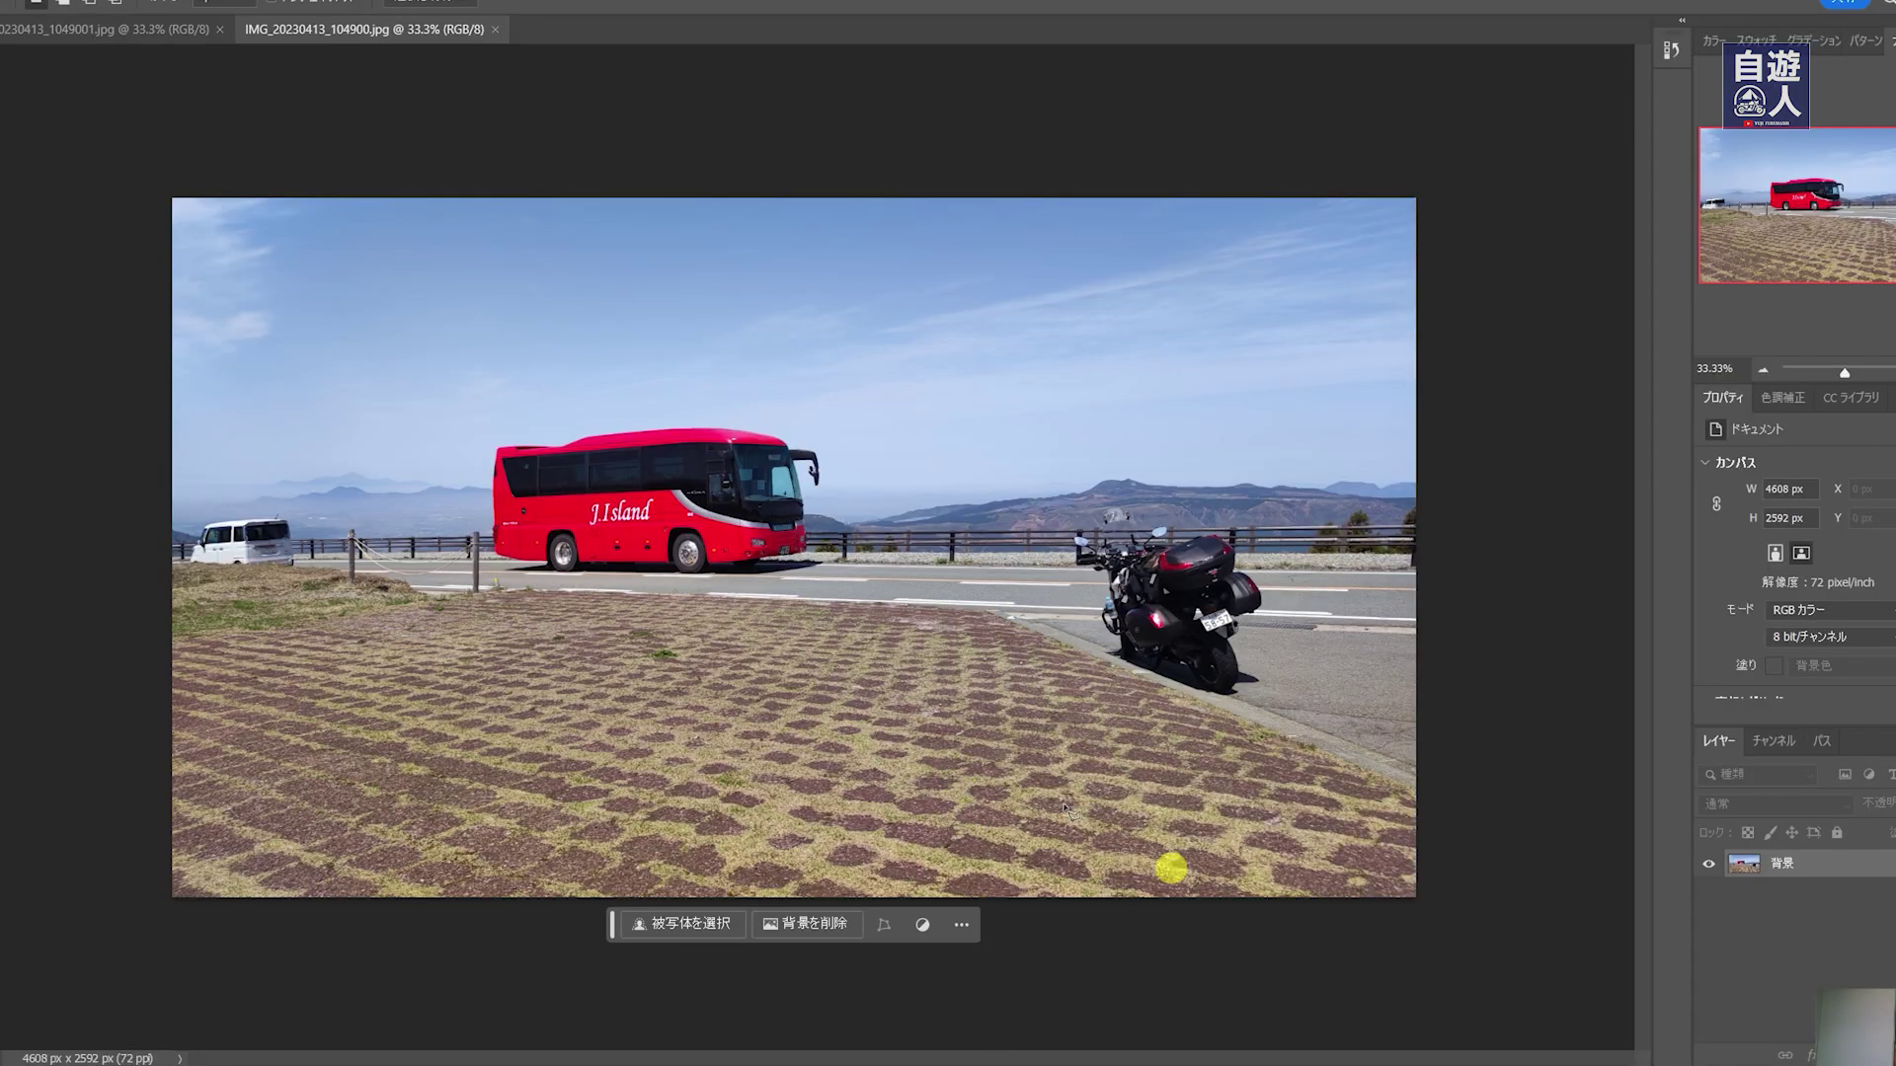
Close the original bus photo and the edited motorcycle-on-grass photo, then open PXL_20230611_040726151.jpg.
{"action": "left_click", "coordinate": [119, 34]}
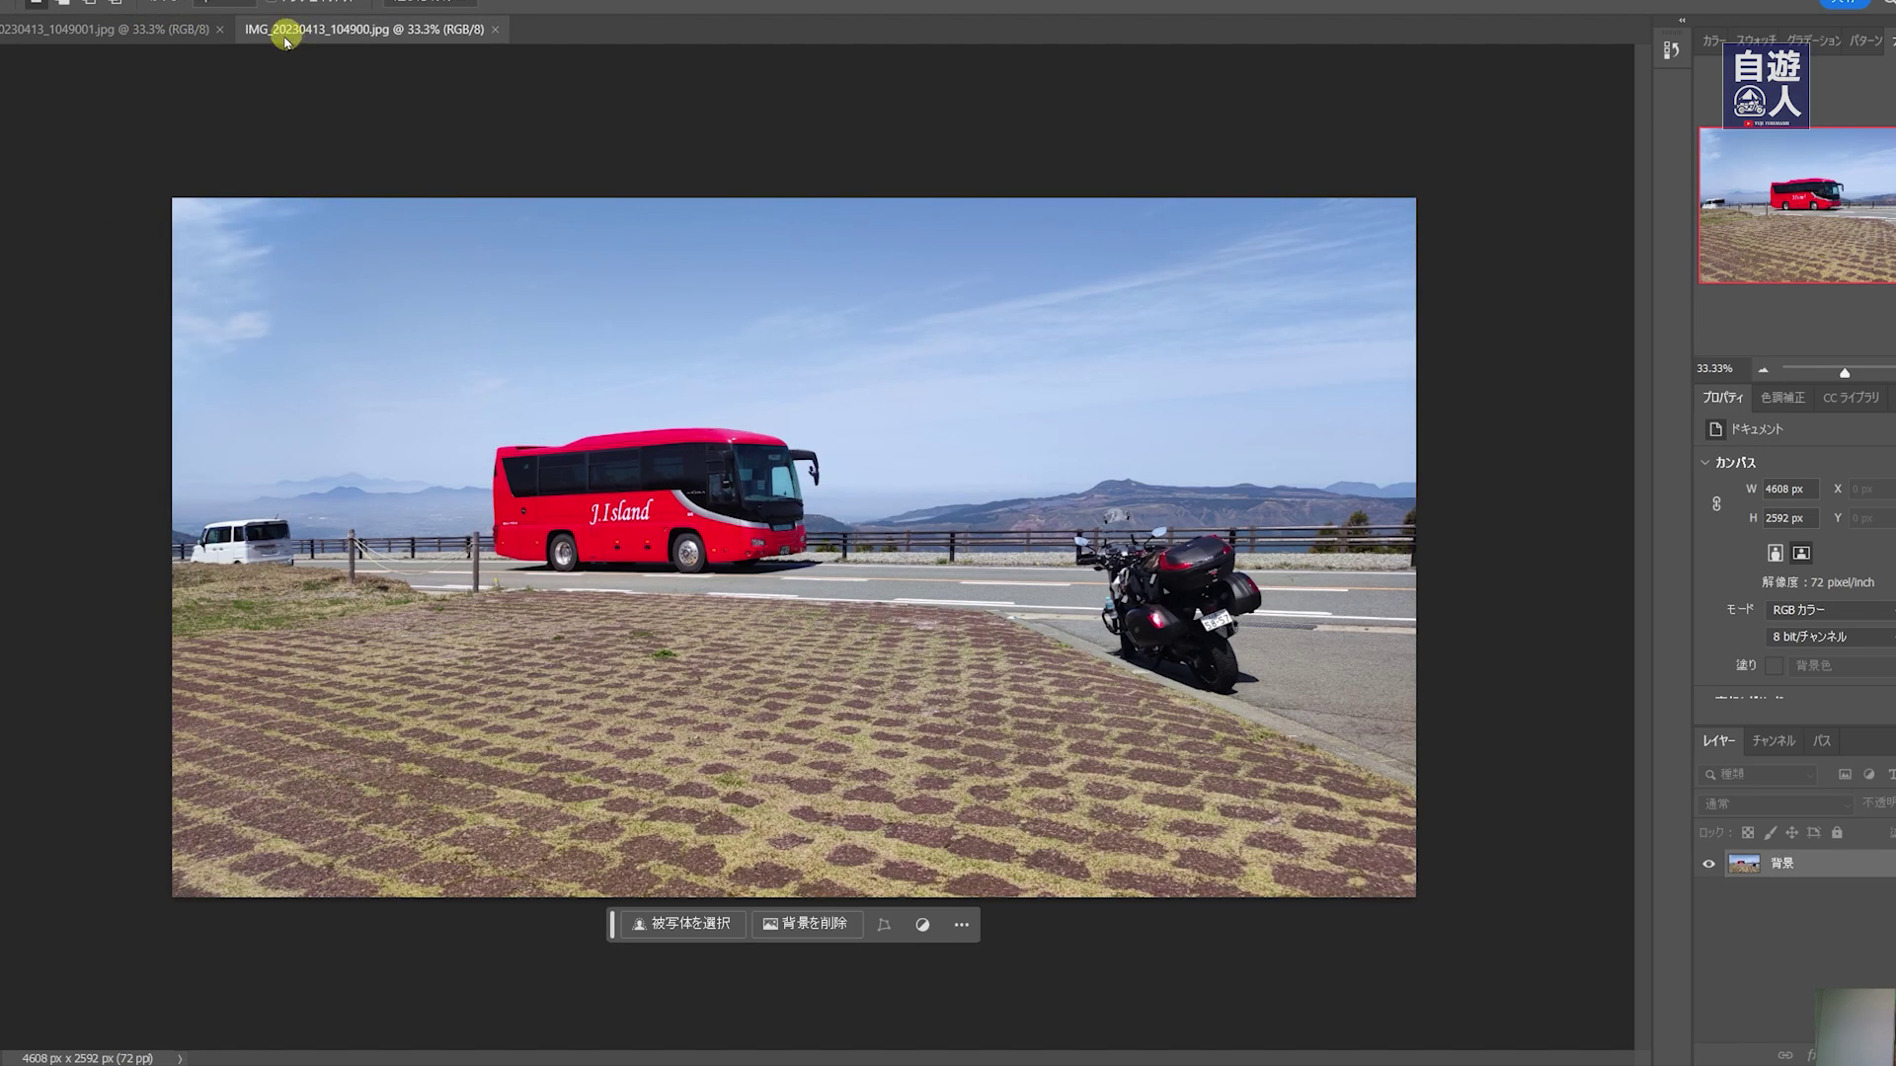
{"action": "left_click", "coordinate": [184, 29]}
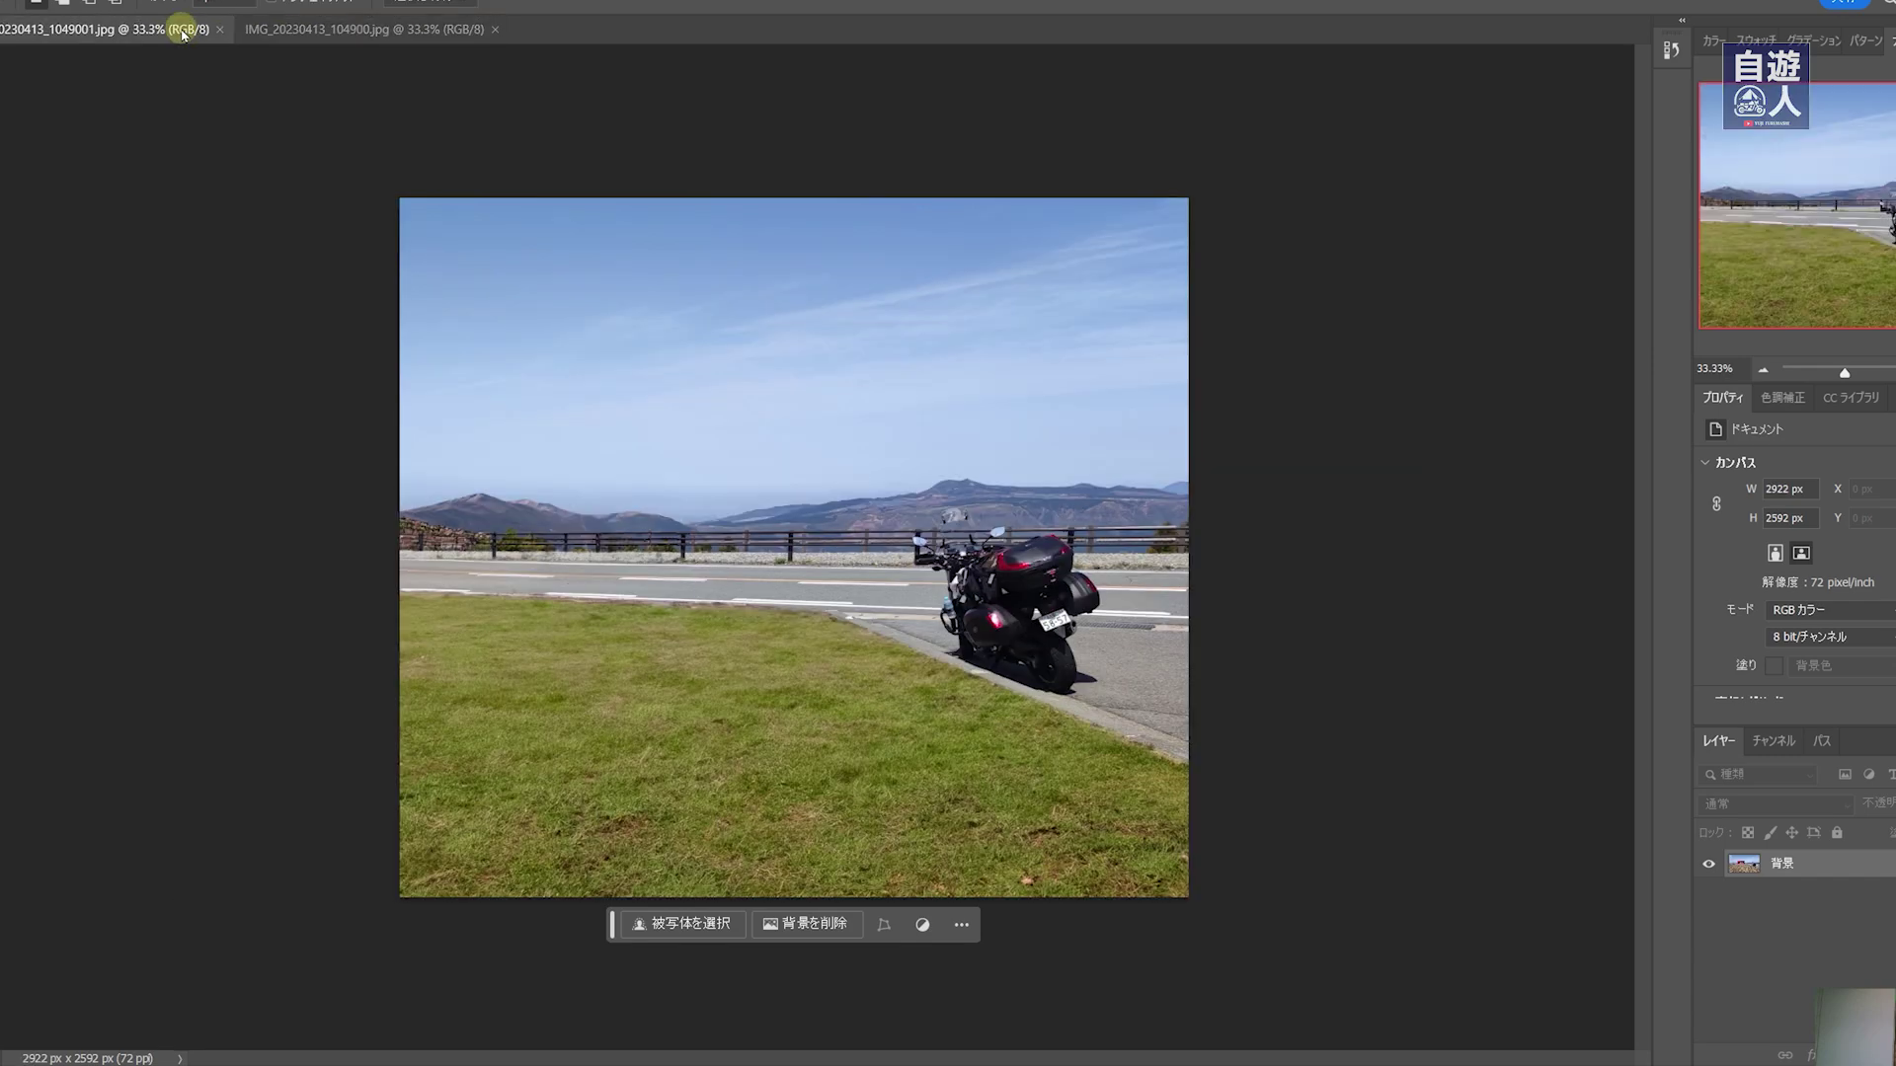
{"action": "left_click", "coordinate": [495, 29]}
{"action": "left_click", "coordinate": [221, 30]}
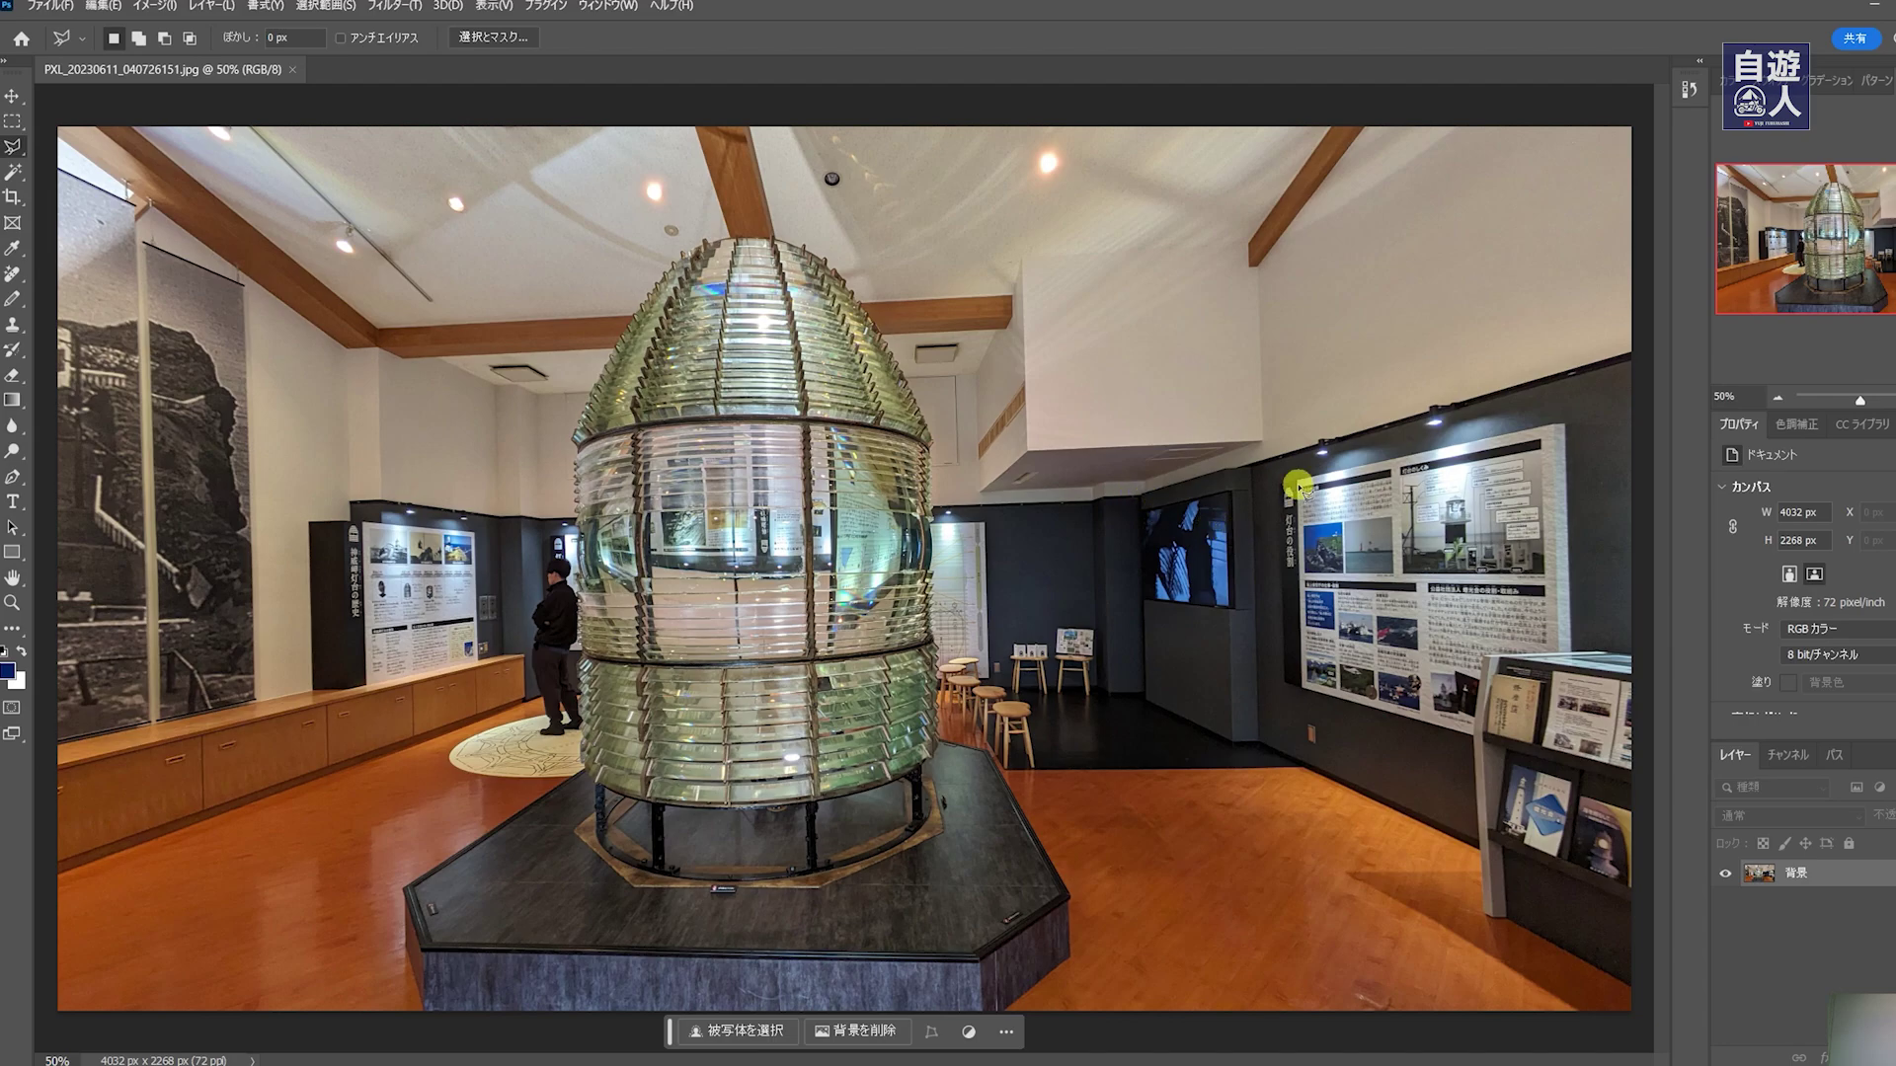
{"action": "left_click", "coordinate": [1777, 397]}
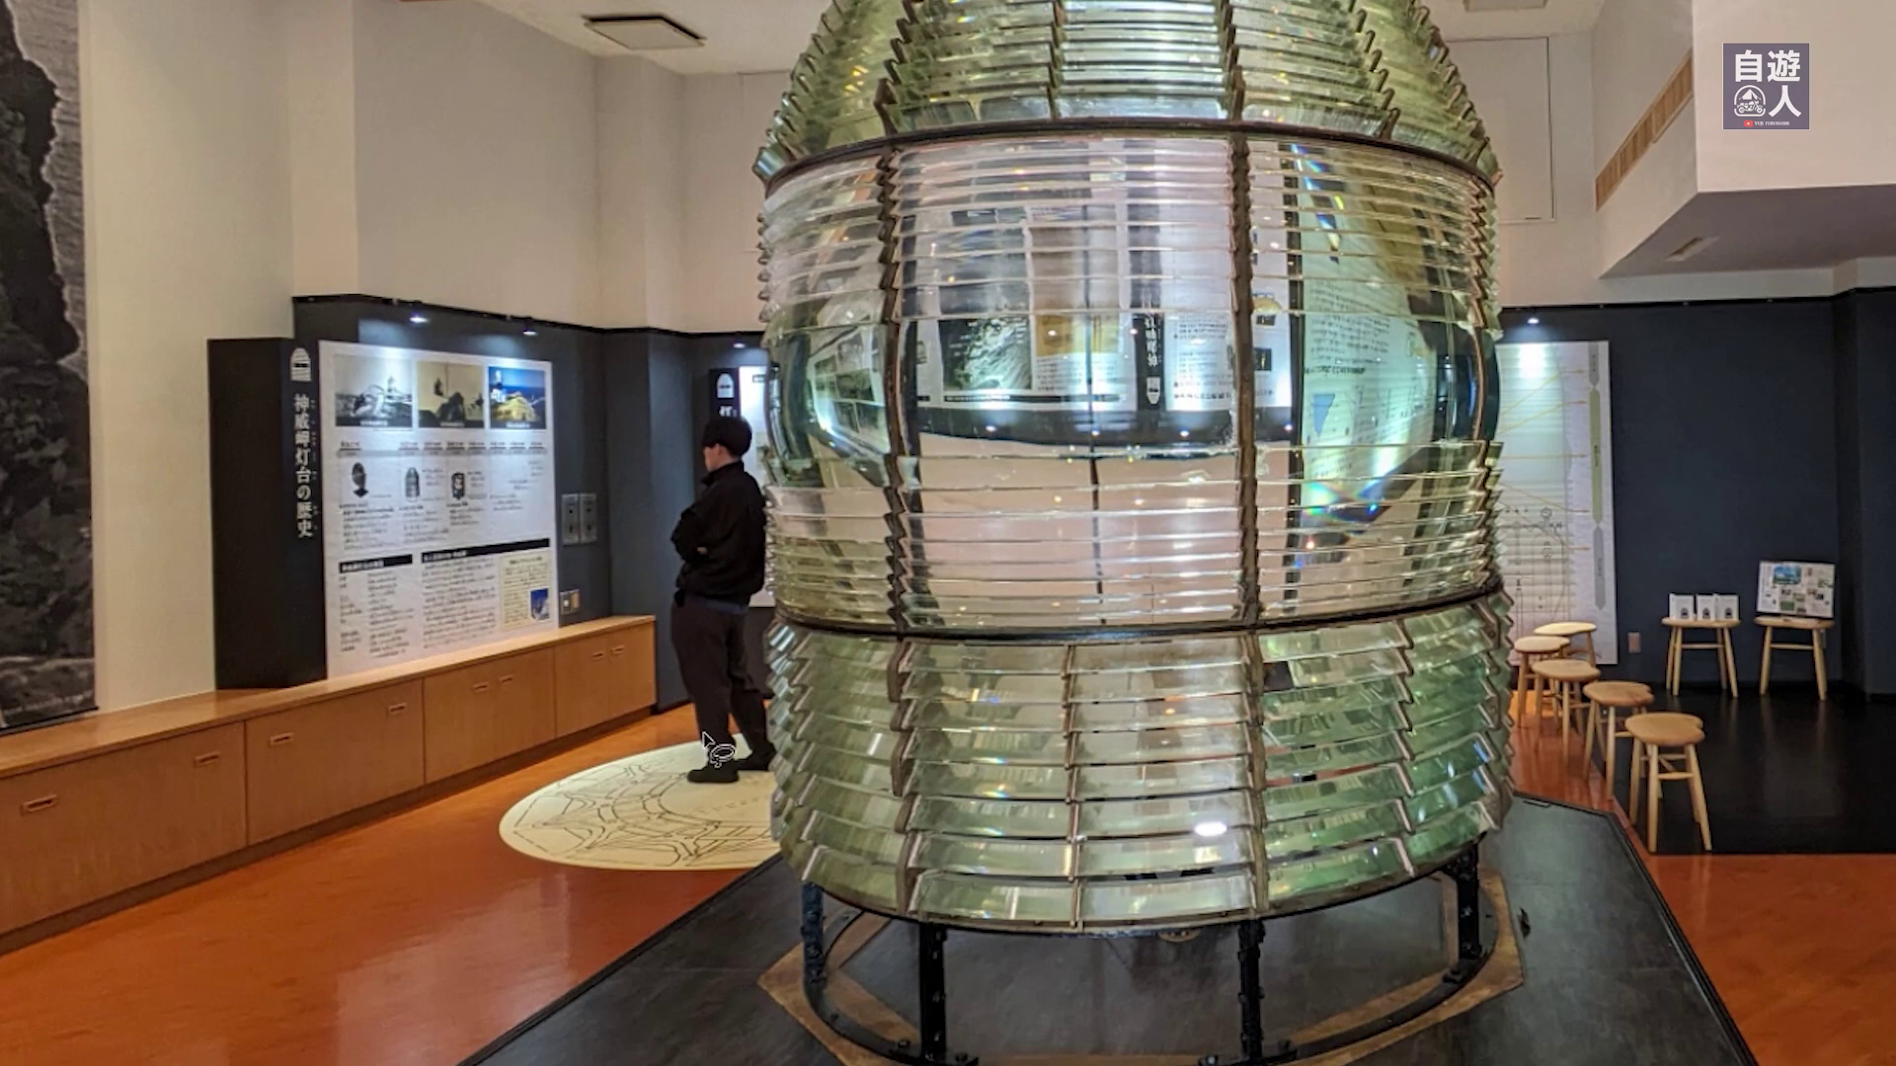
{"action": "left_click_drag", "start_coordinate": [695, 790], "coordinate": [690, 736]}
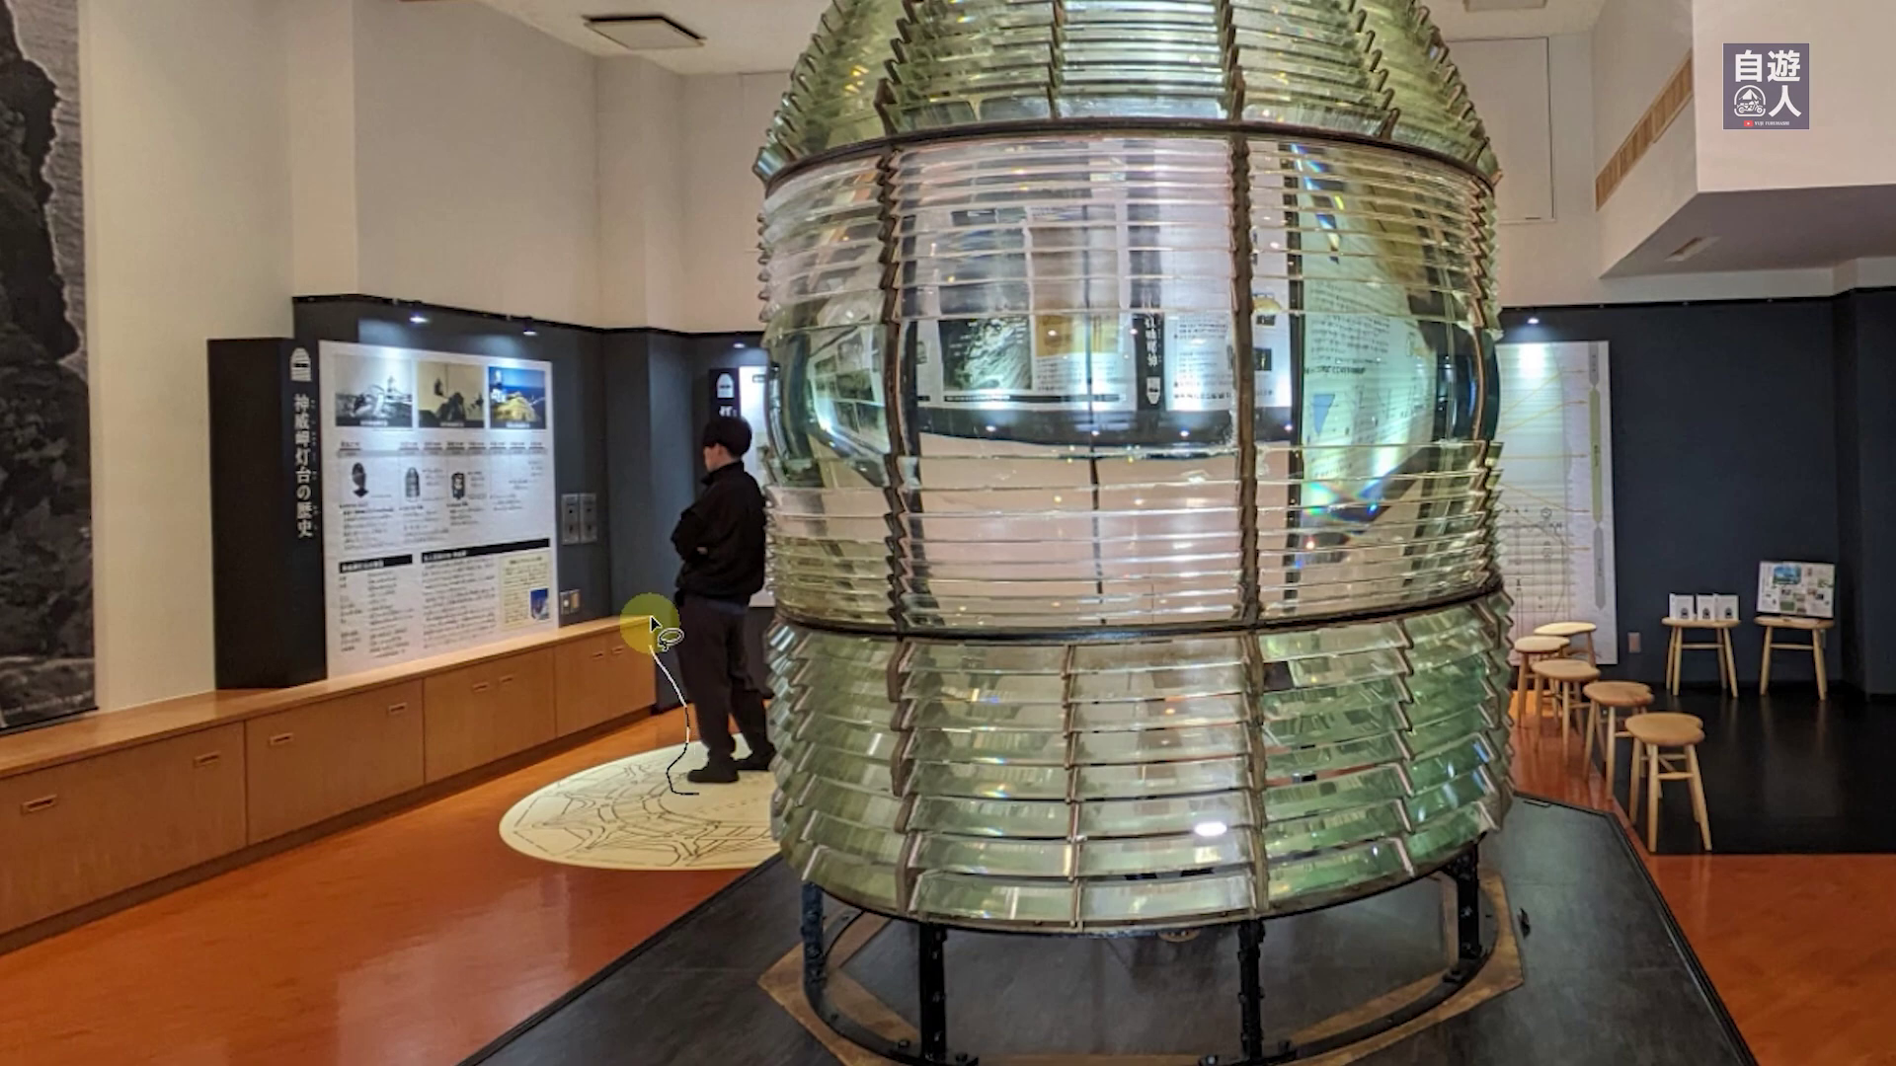
Lasso the visitor left of the lighthouse lens and Generative Fill the selection with 'erase'.
{"action": "left_click_drag", "start_coordinate": [652, 624], "coordinate": [654, 530]}
{"action": "mouse_move", "coordinate": [675, 464]}
{"action": "left_mouse_down"}
{"action": "mouse_move", "coordinate": [761, 634]}
{"action": "mouse_move", "coordinate": [772, 703]}
{"action": "left_mouse_up"}
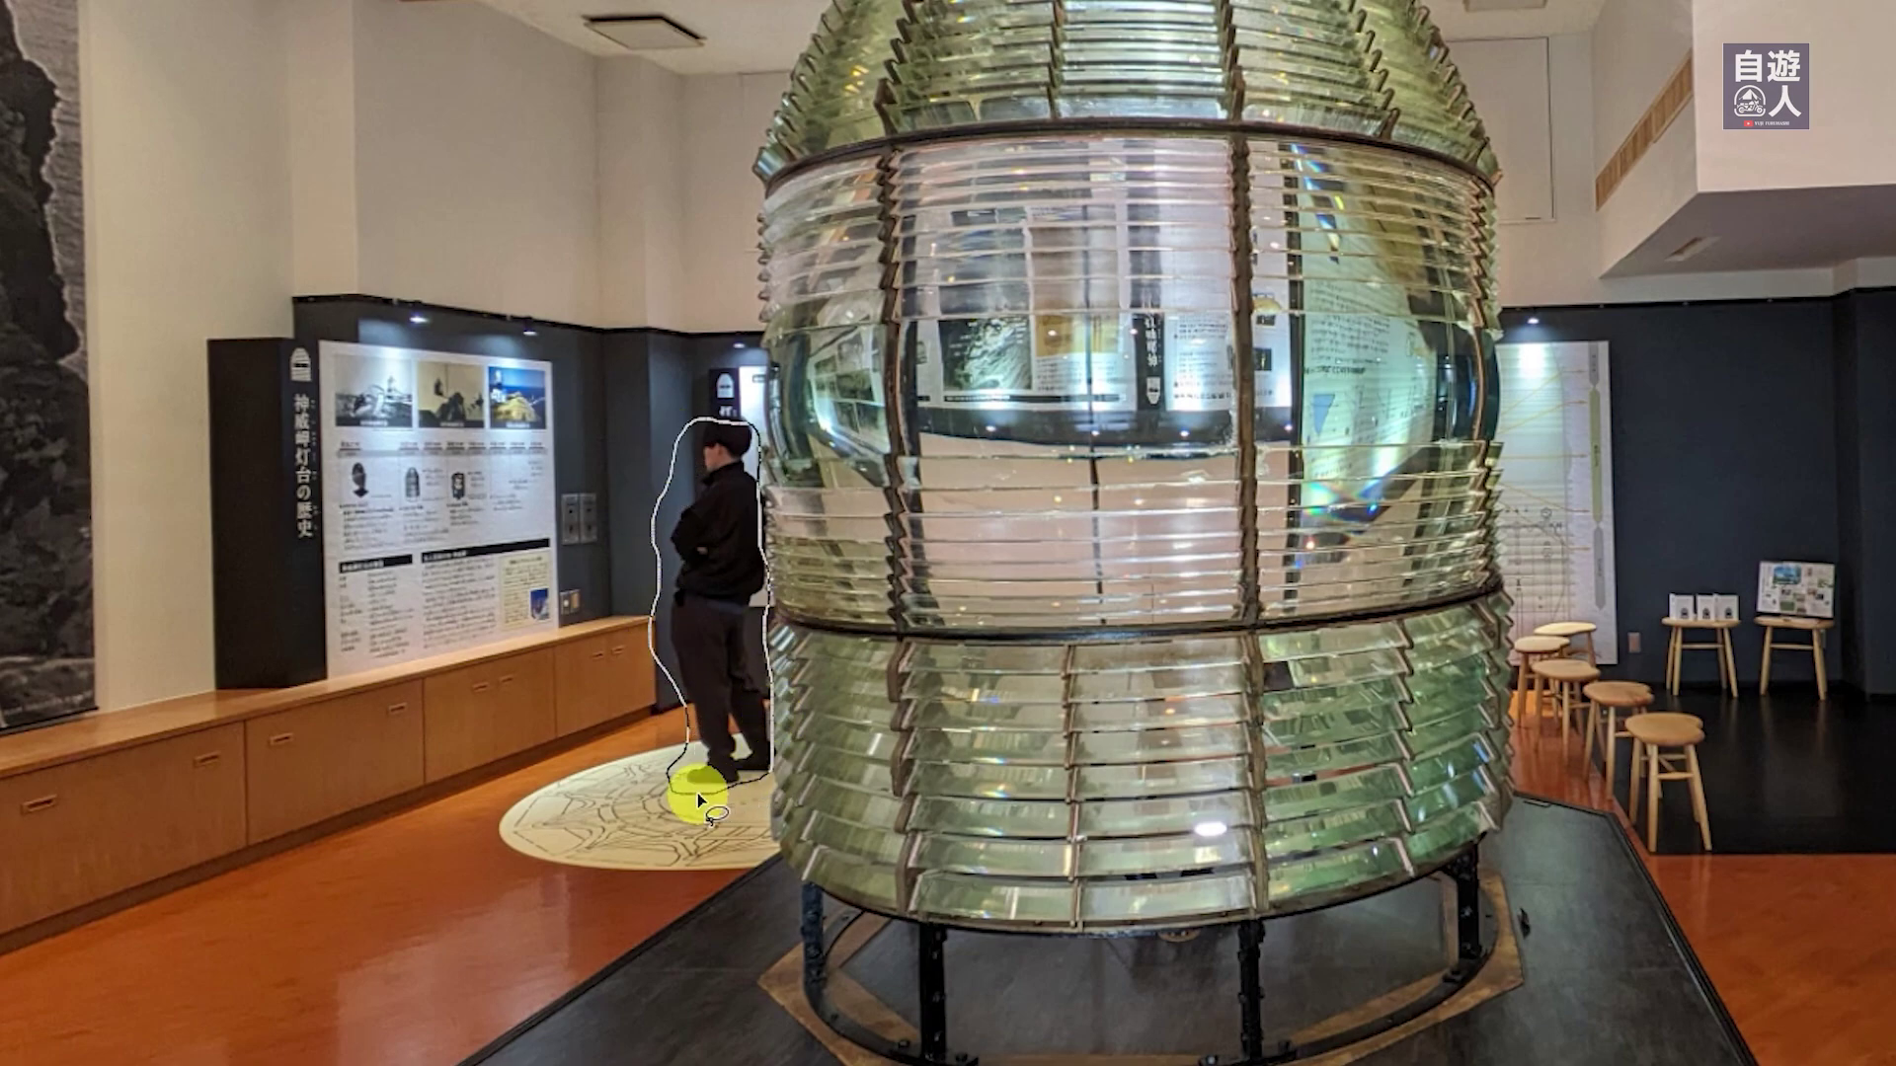
{"action": "left_click_drag", "start_coordinate": [697, 792], "coordinate": [695, 792]}
{"action": "left_click", "coordinate": [743, 856]}
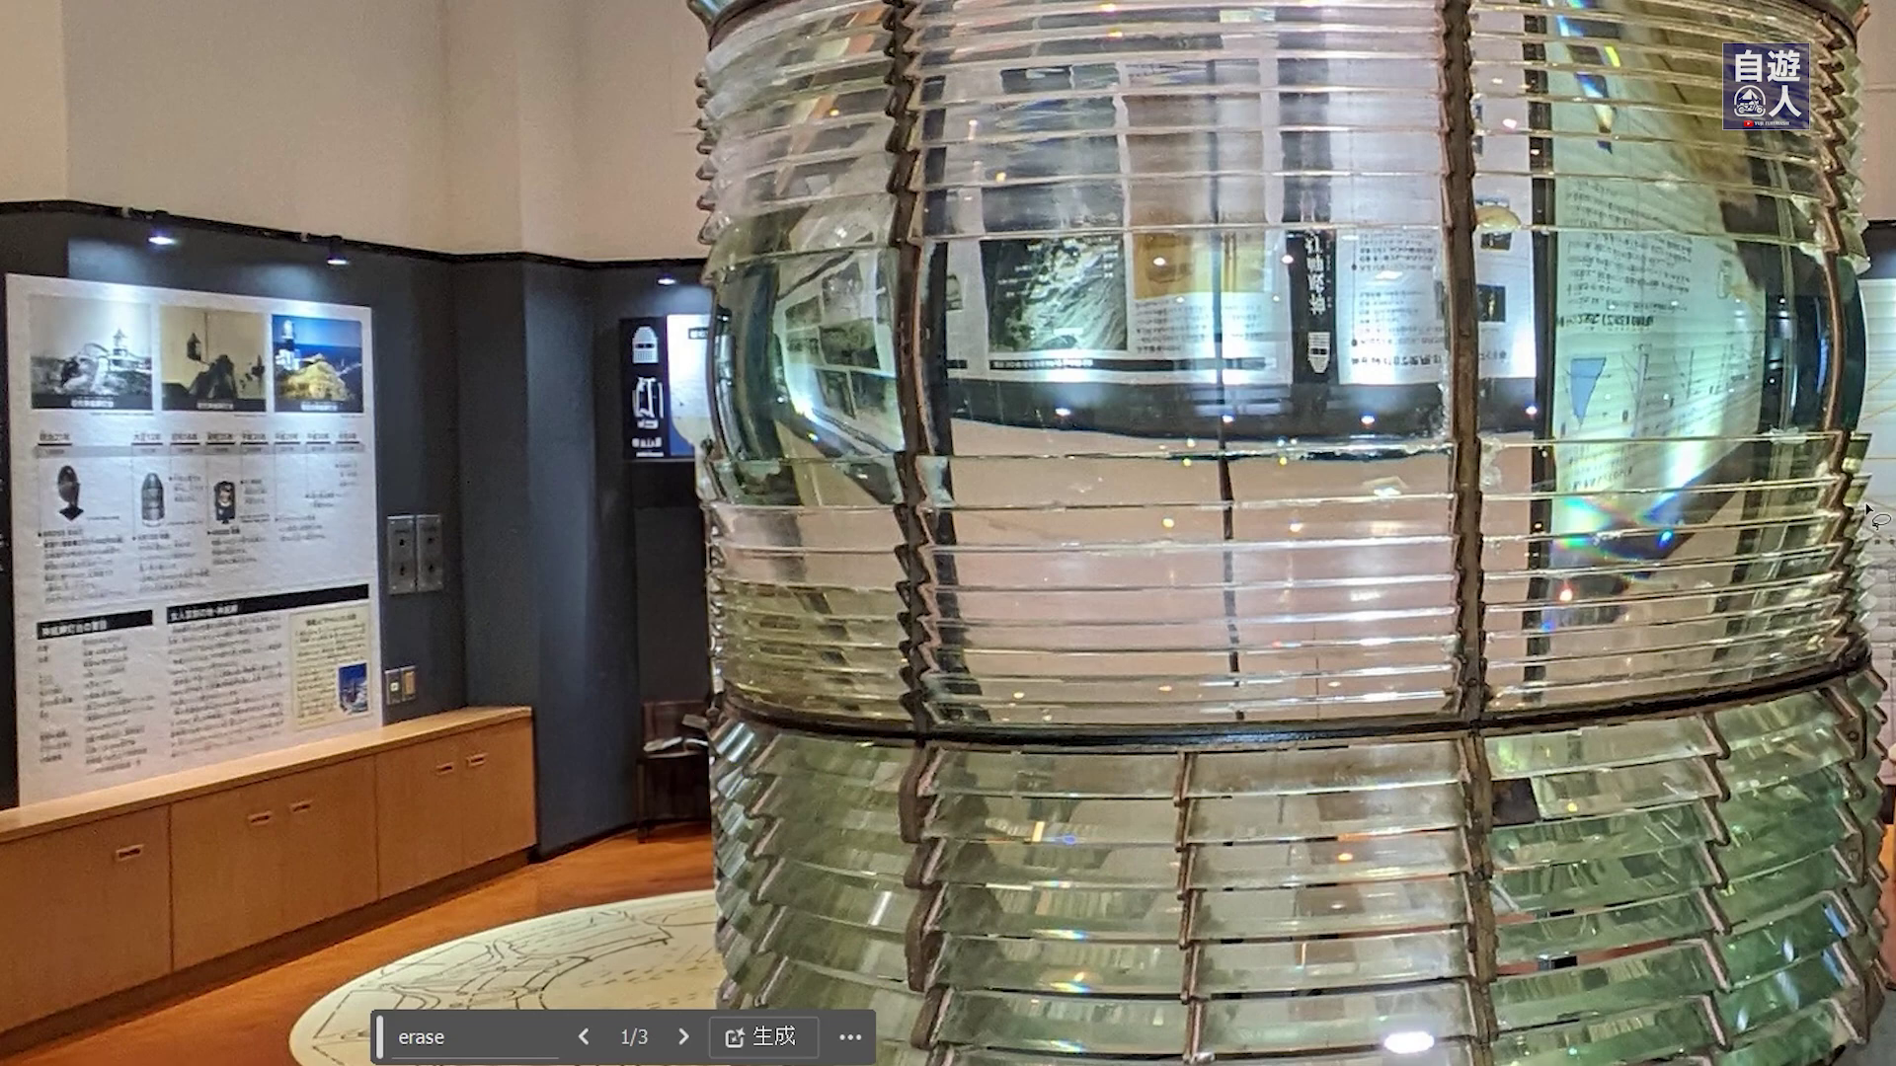
{"action": "left_click", "coordinate": [1624, 405]}
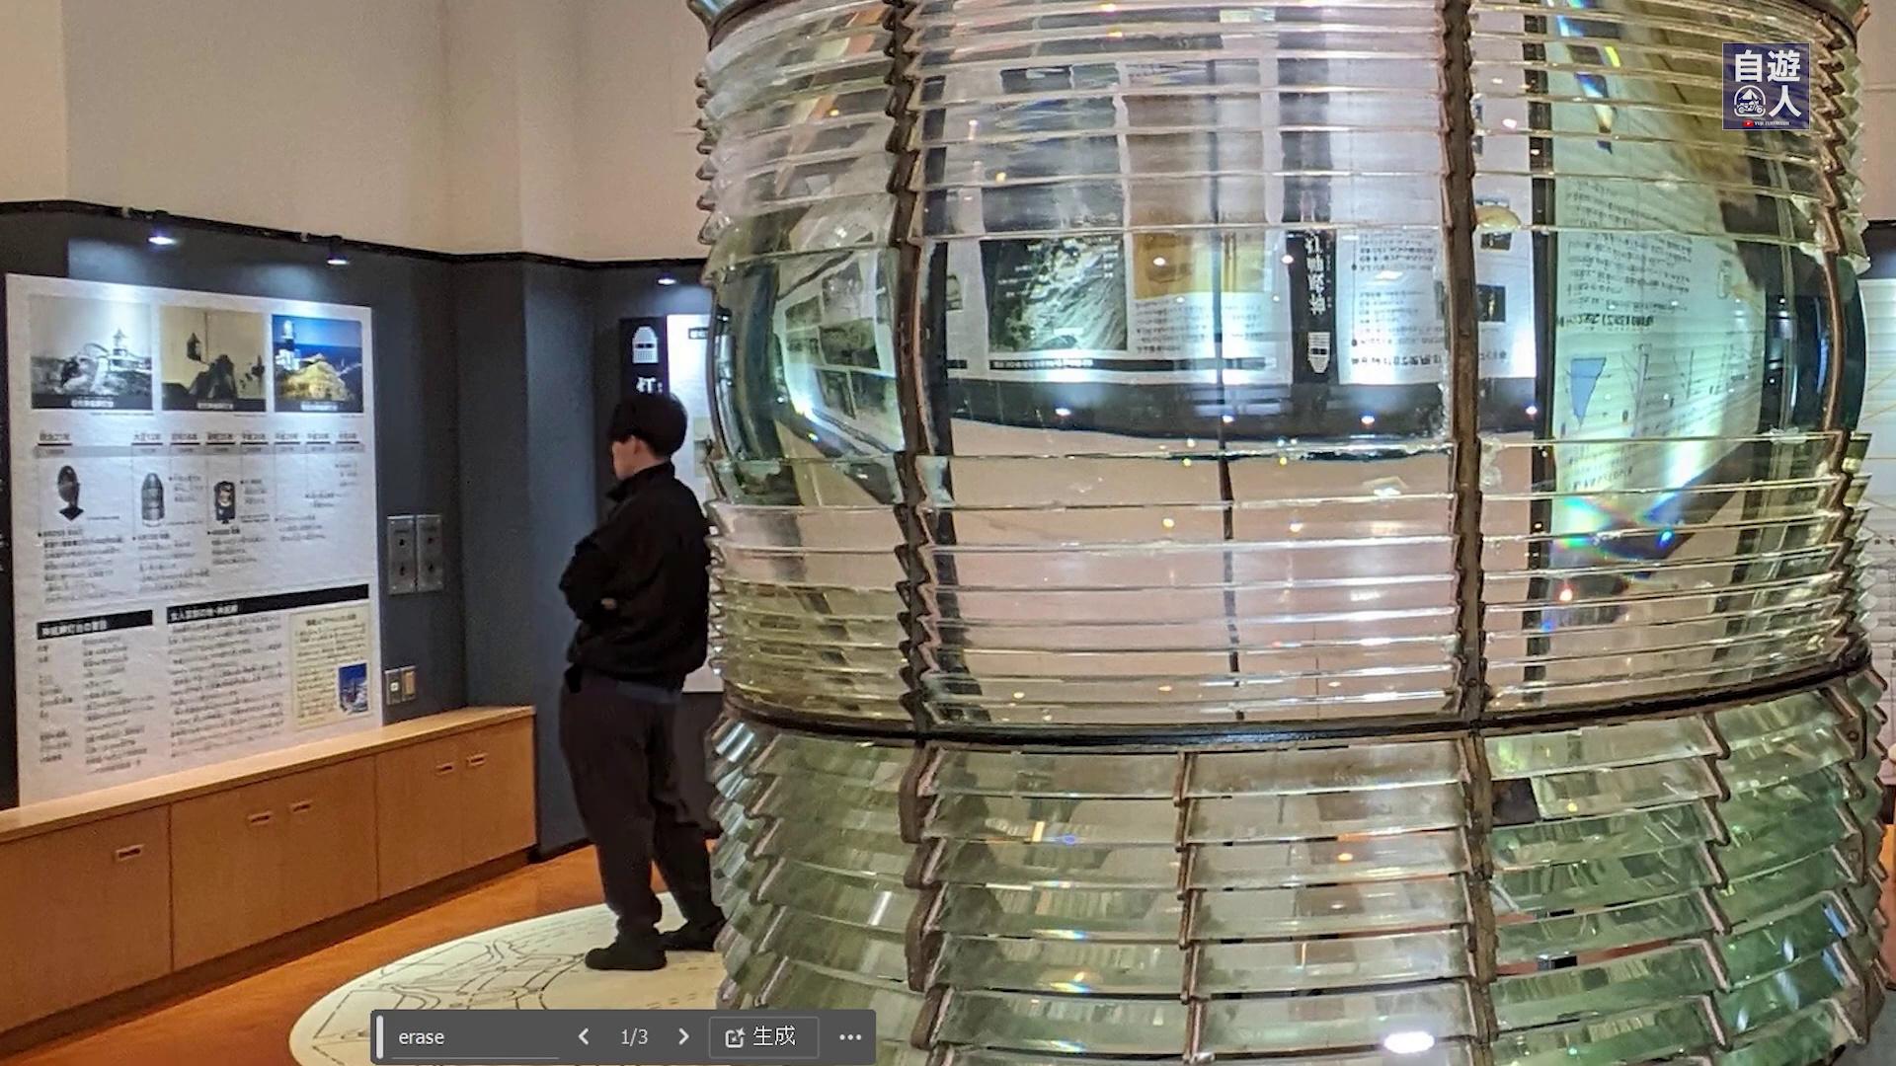
Step through the erase variations and settle on variation 3 of 3.
{"action": "left_click", "coordinate": [681, 1037]}
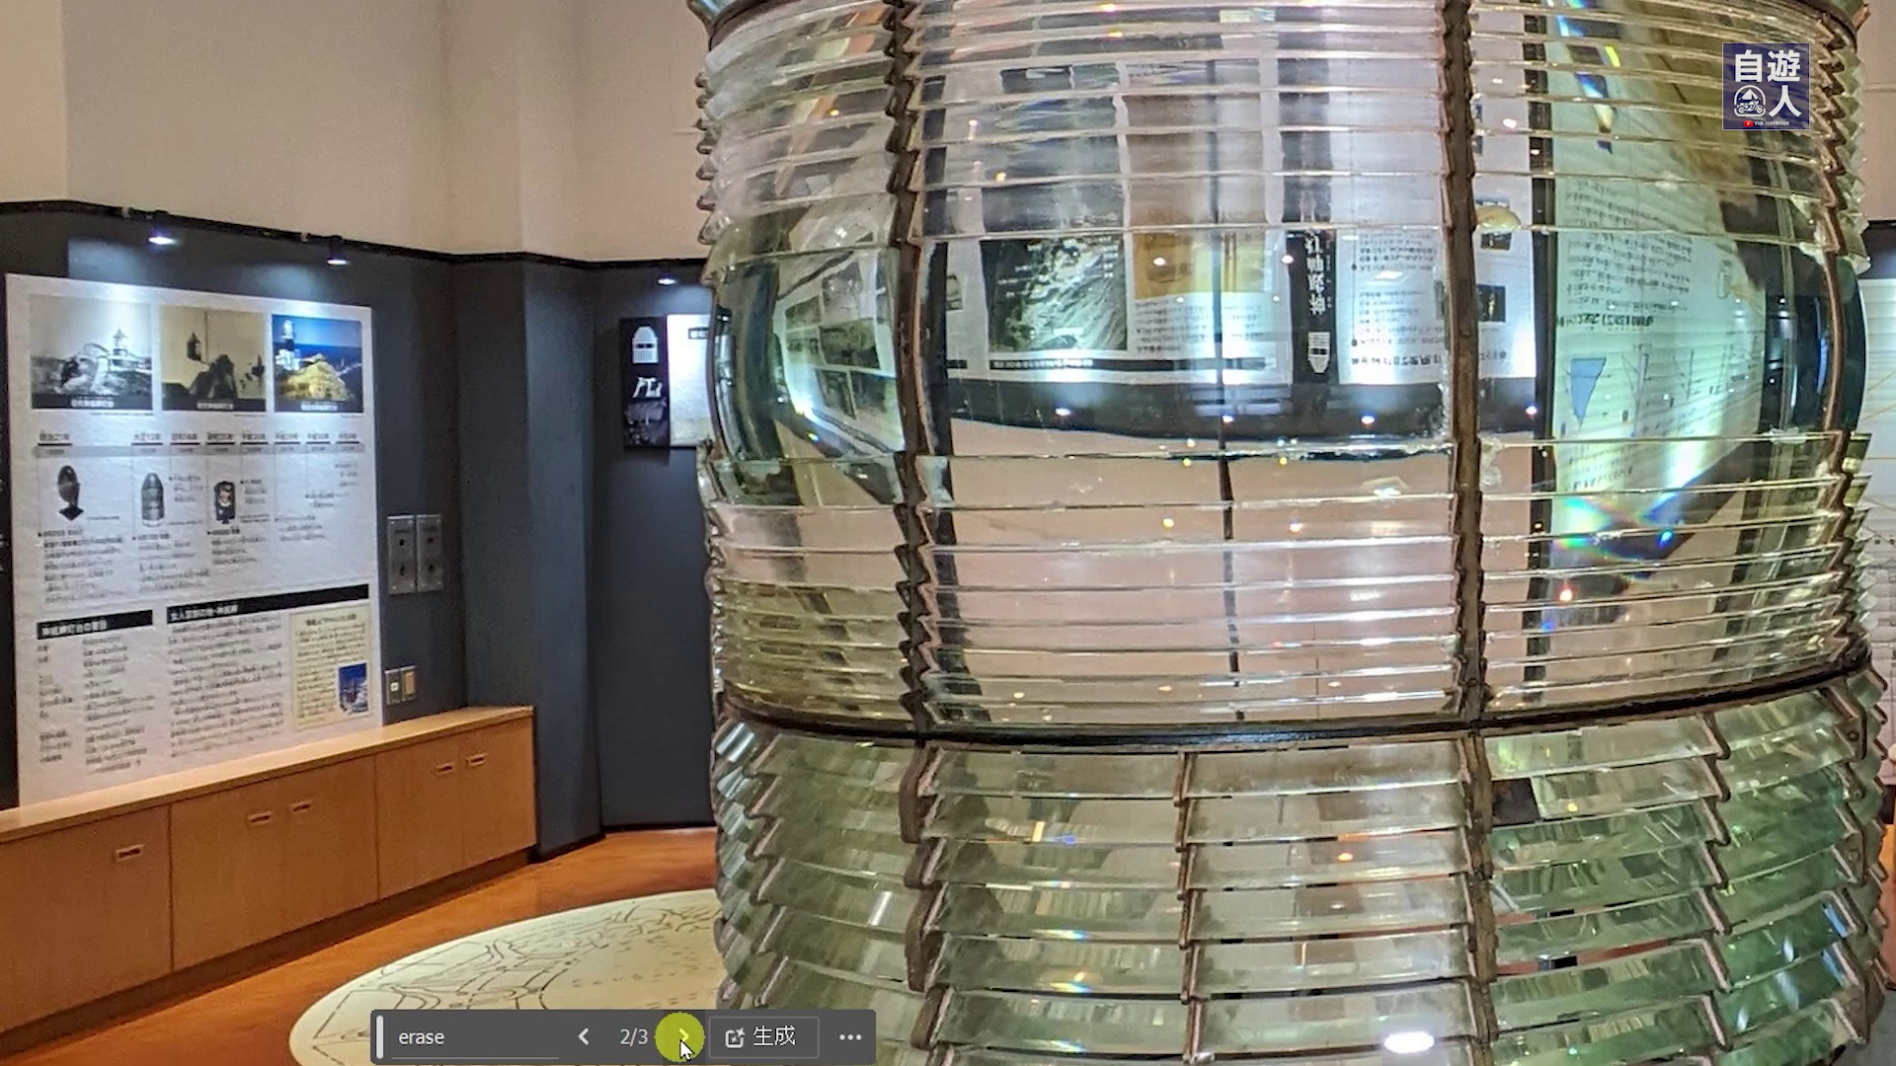
{"action": "left_click", "coordinate": [683, 1038]}
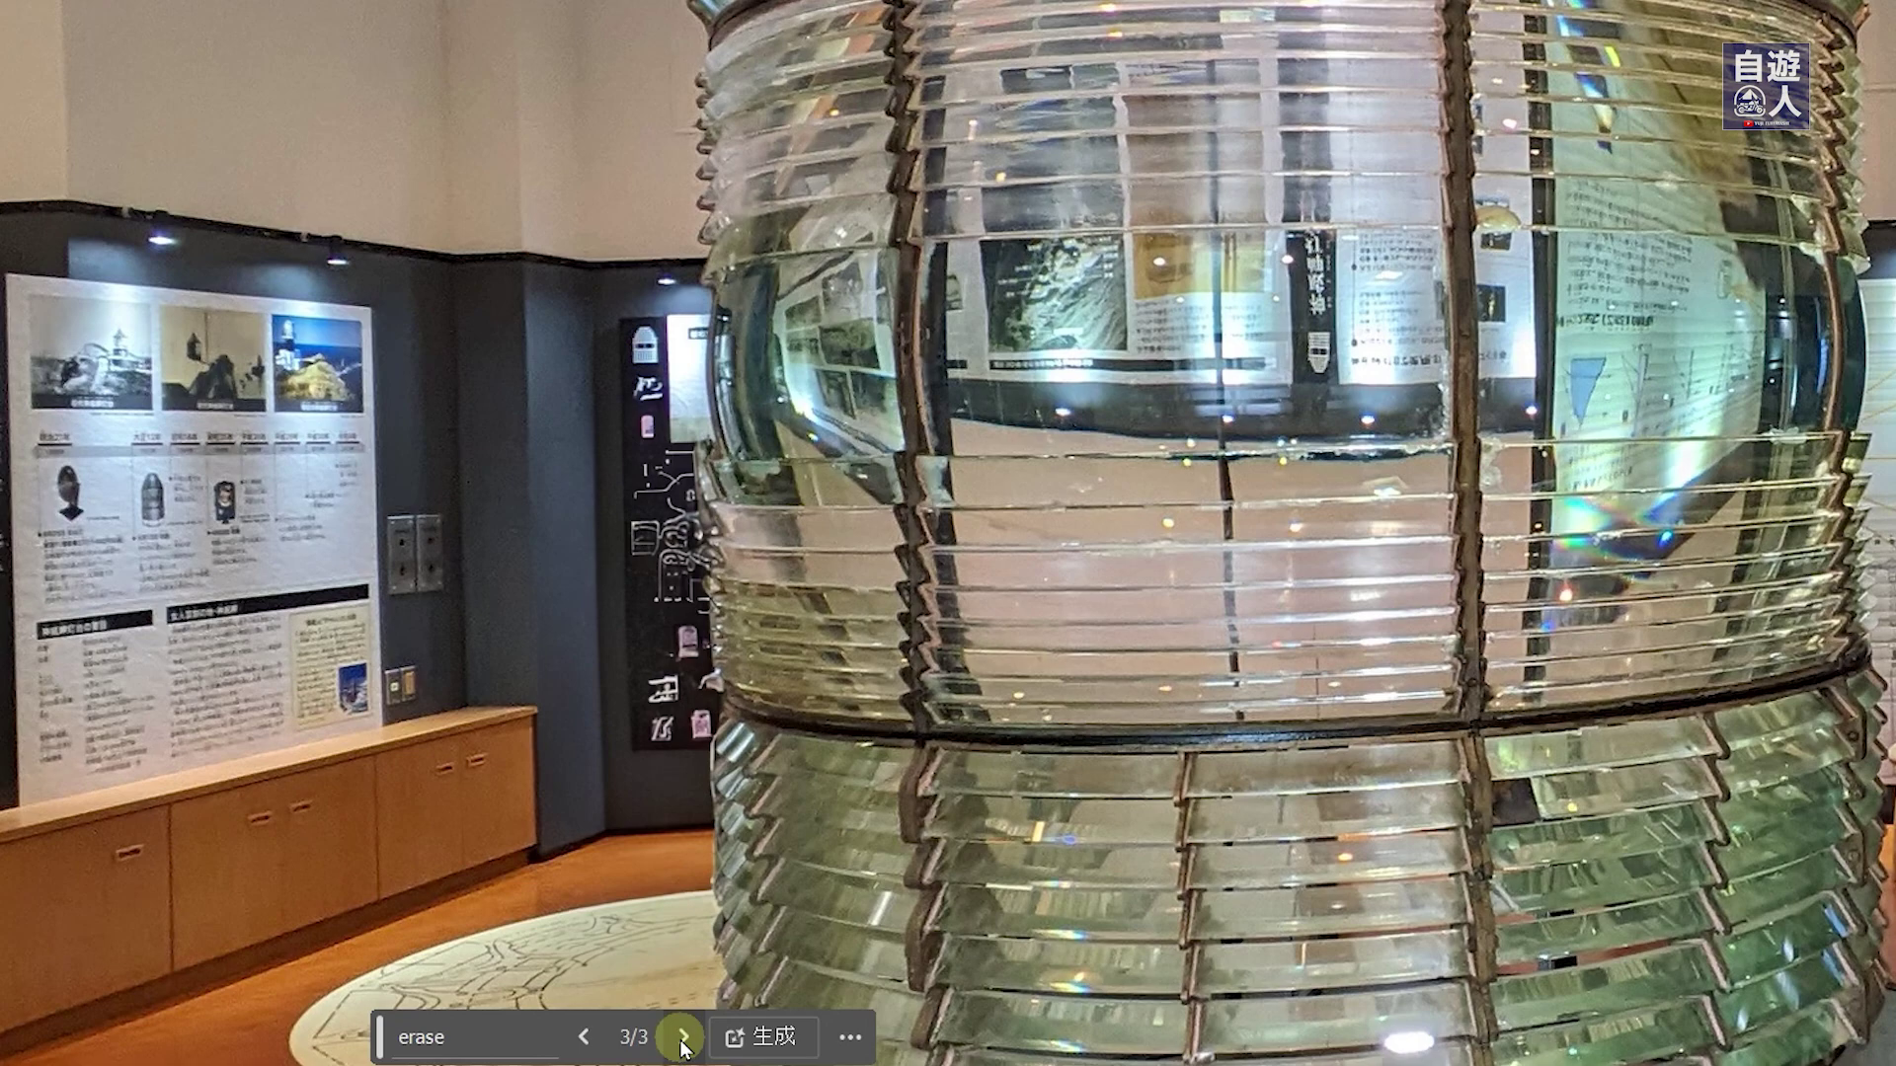
{"action": "left_click", "coordinate": [684, 1039]}
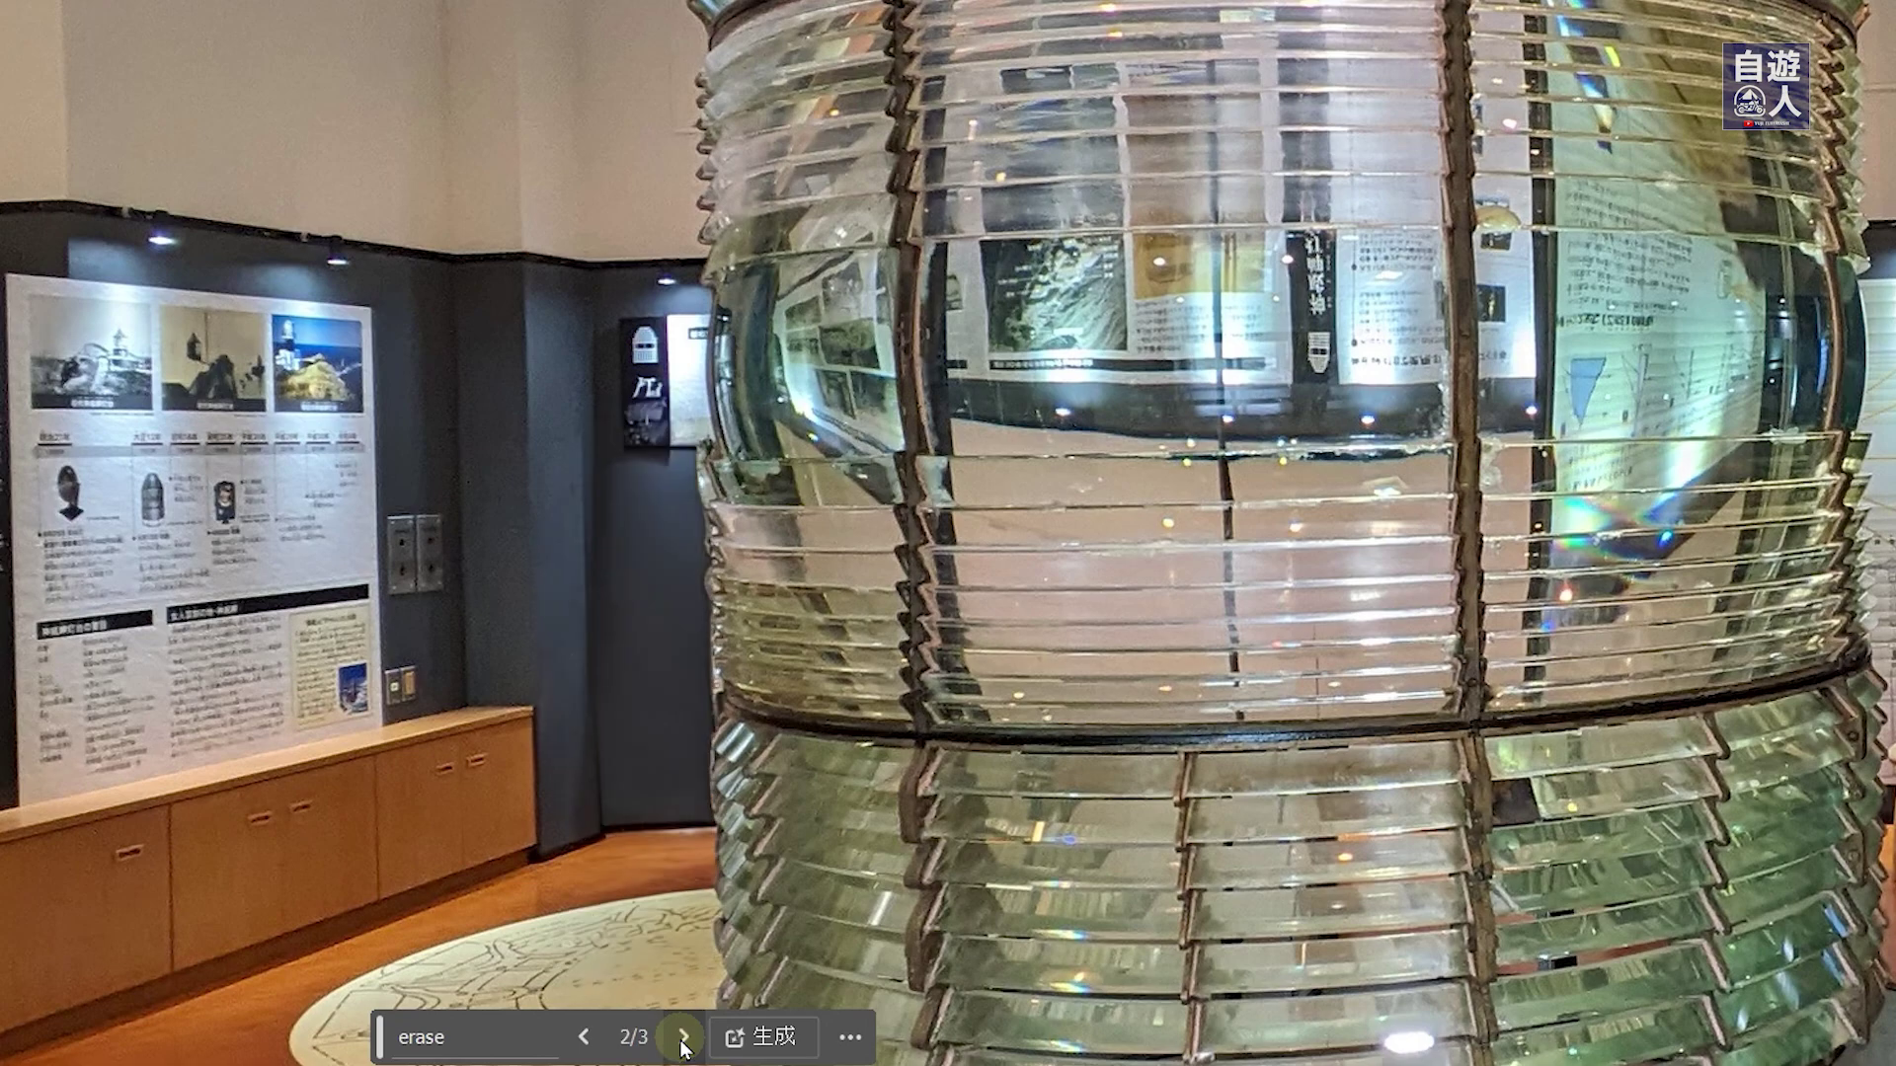
{"action": "left_click", "coordinate": [683, 1039]}
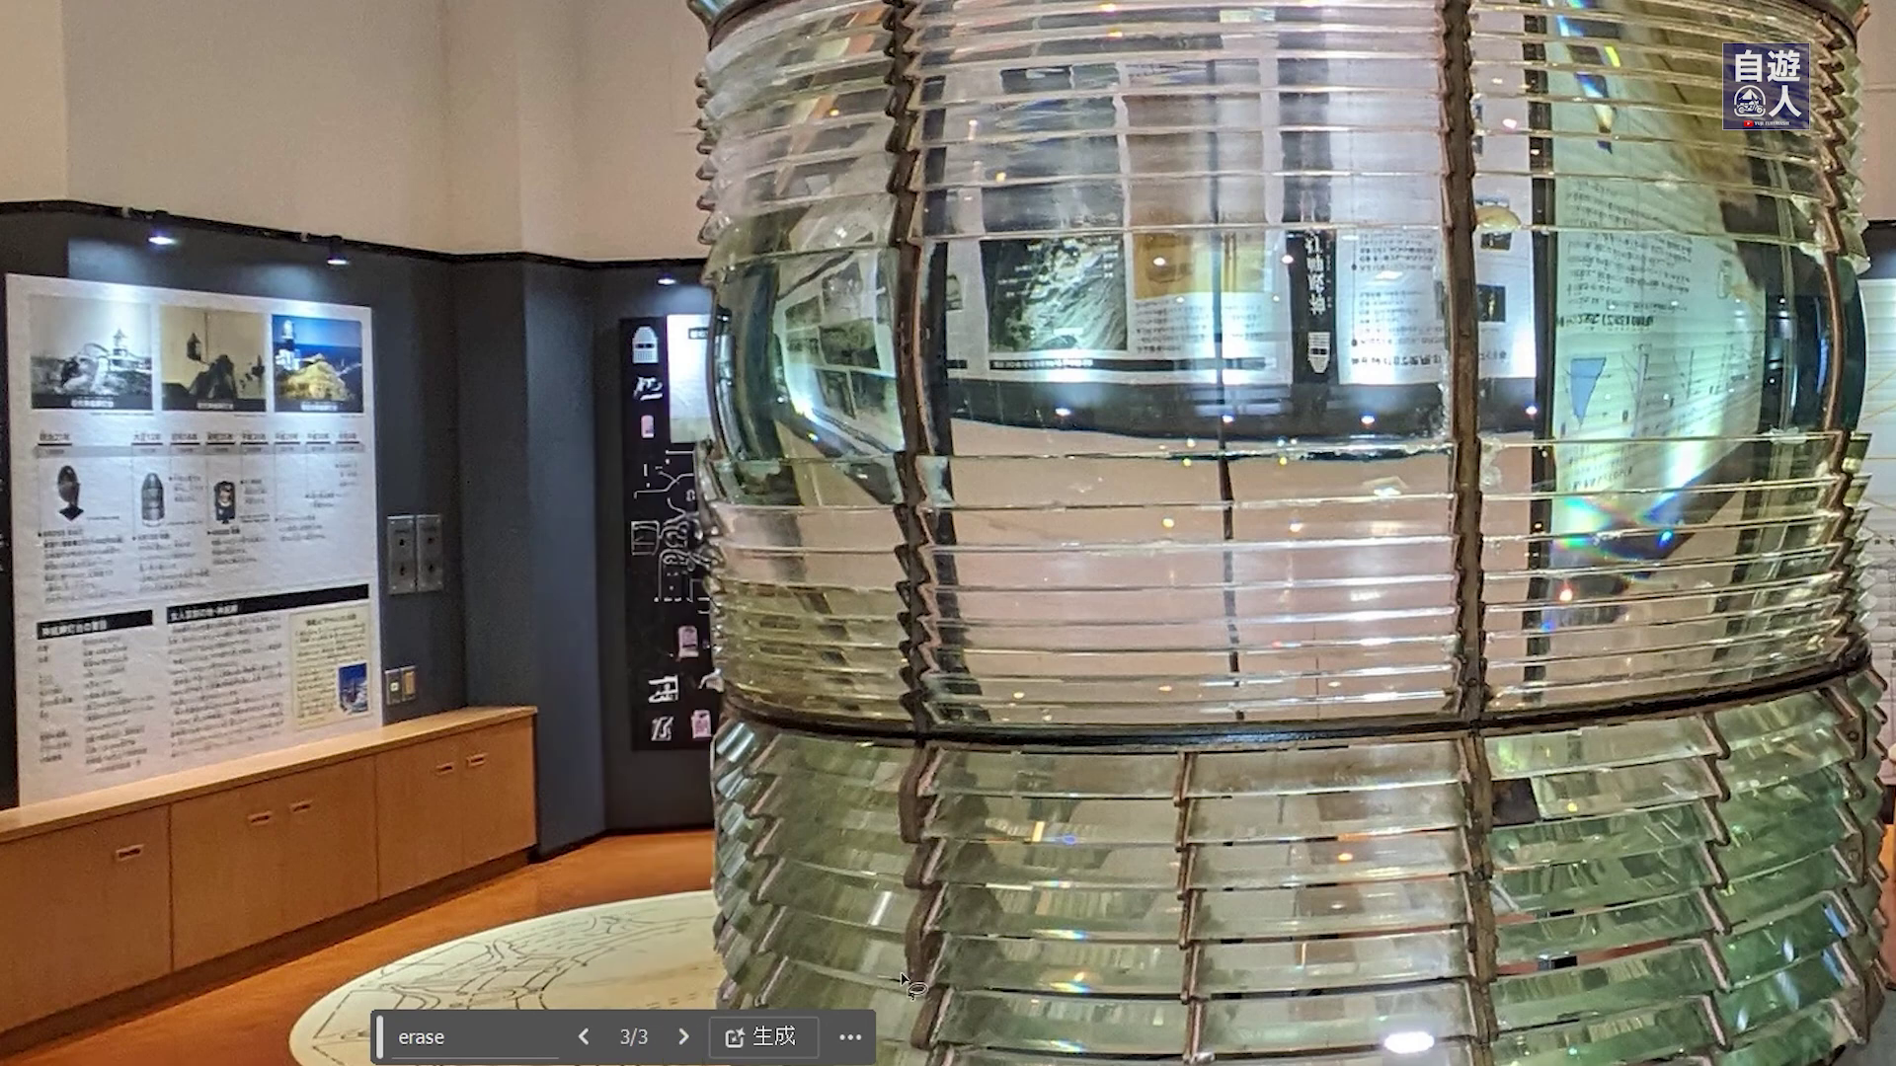
{"action": "scroll", "coordinate": [1649, 691], "scroll_direction": "down", "scroll_amount": 1}
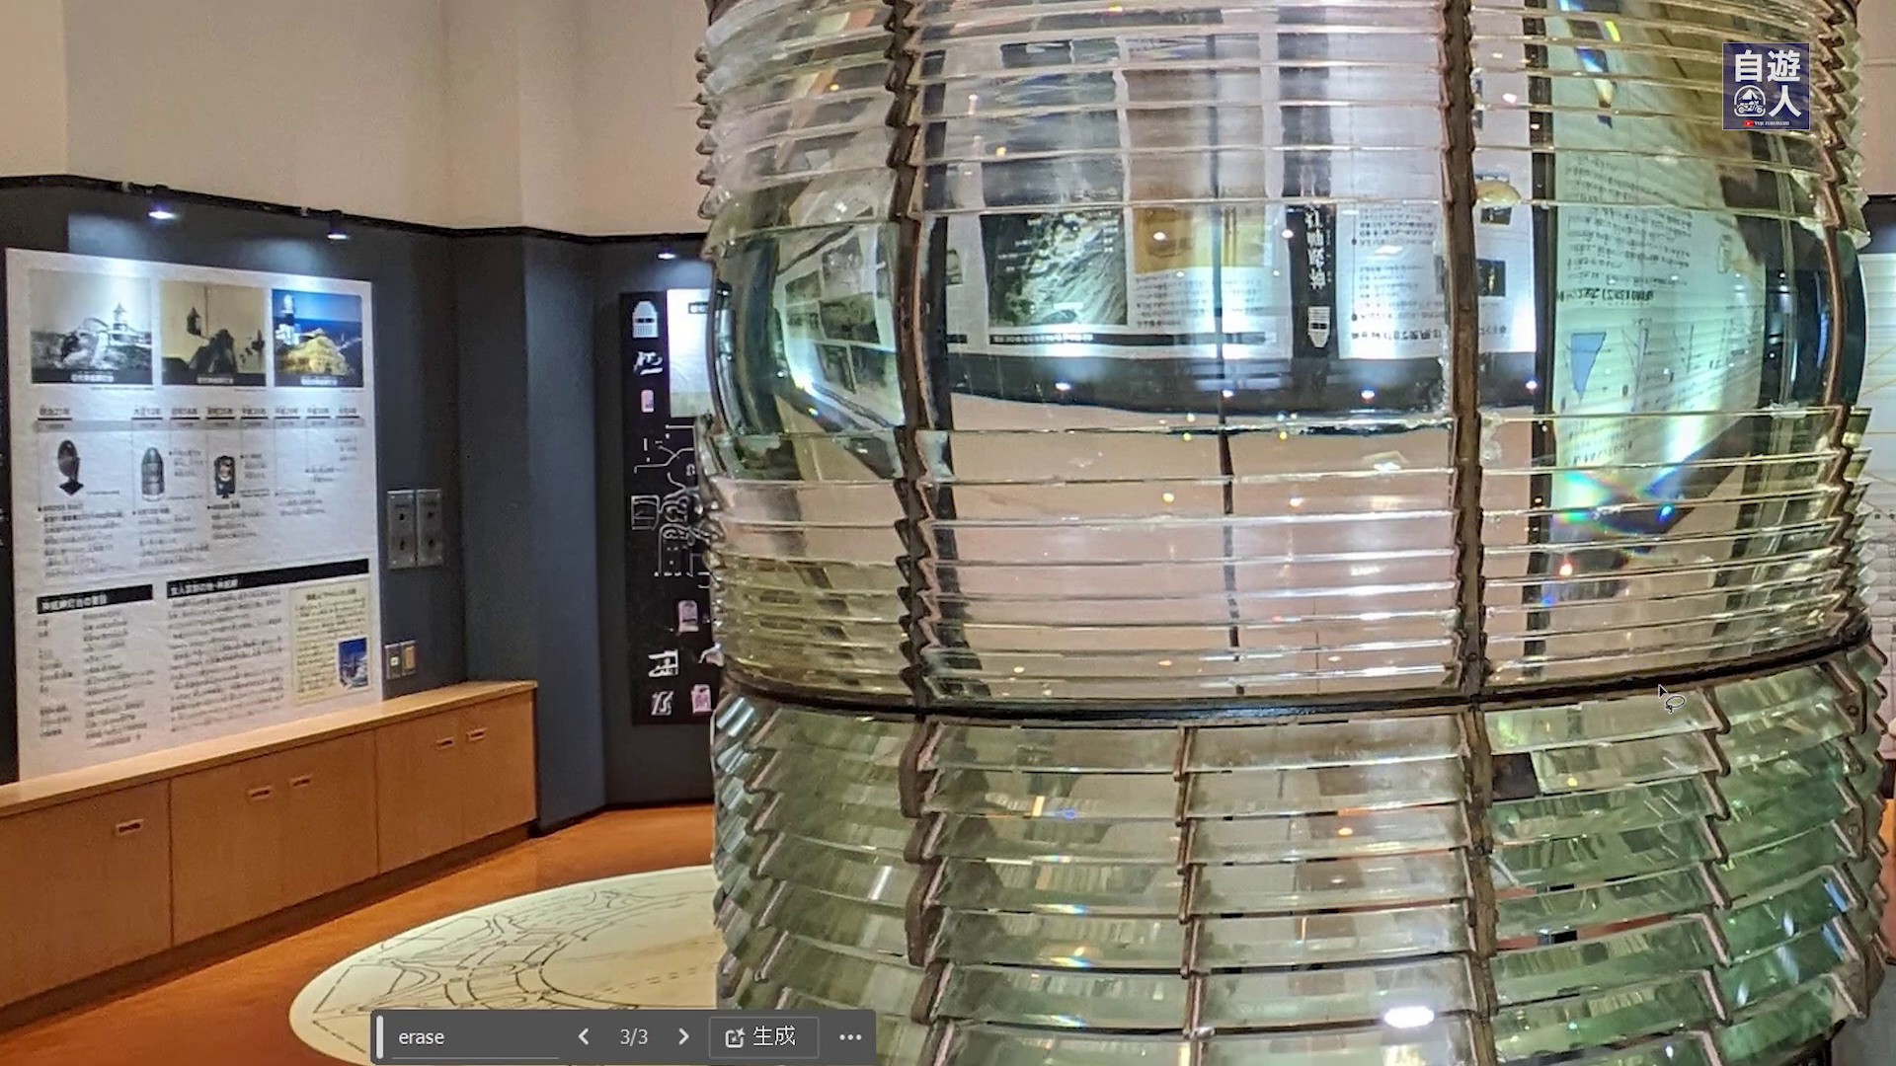
{"action": "scroll", "coordinate": [1609, 676], "scroll_direction": "down", "scroll_amount": 1}
{"action": "scroll", "coordinate": [1599, 677], "scroll_direction": "up", "scroll_amount": 3}
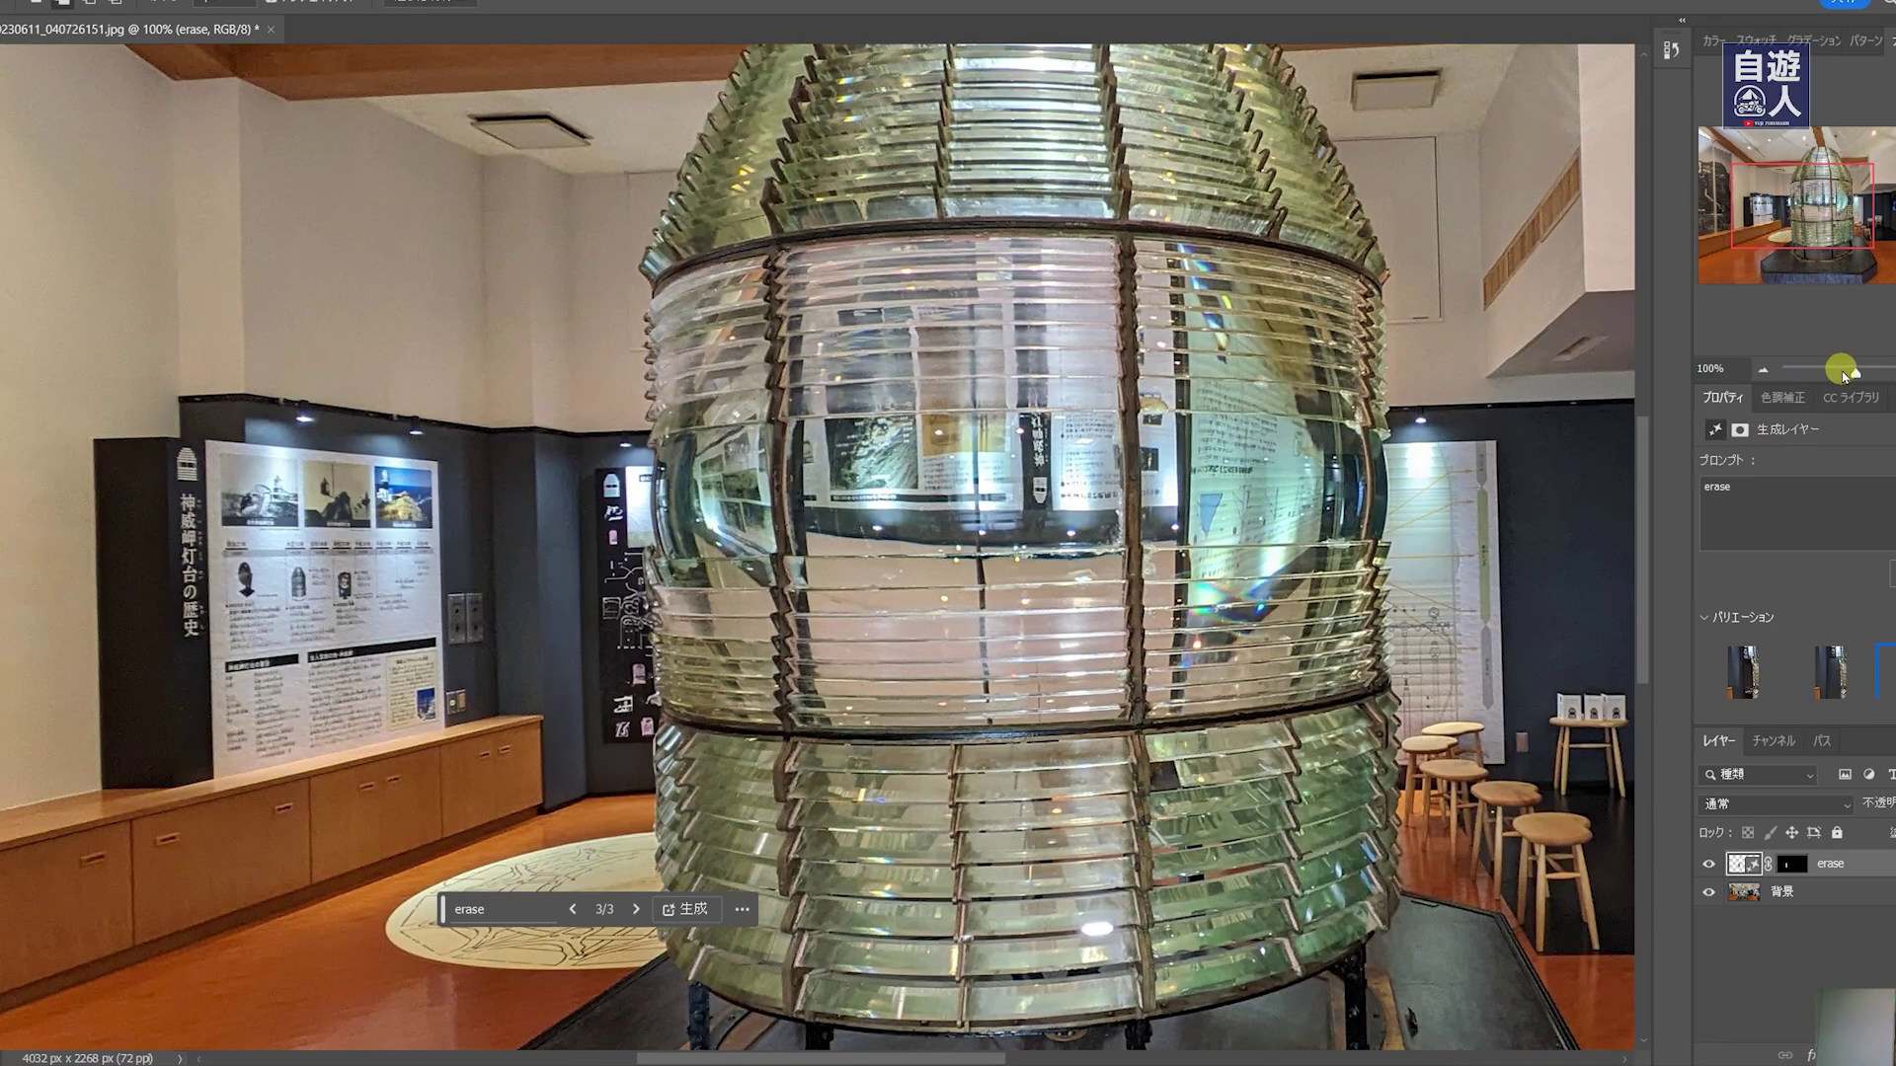
Rotate the canvas 5° clockwise with Image Rotation > Arbitrary.
{"action": "left_click_drag", "start_coordinate": [1842, 372], "coordinate": [1843, 373]}
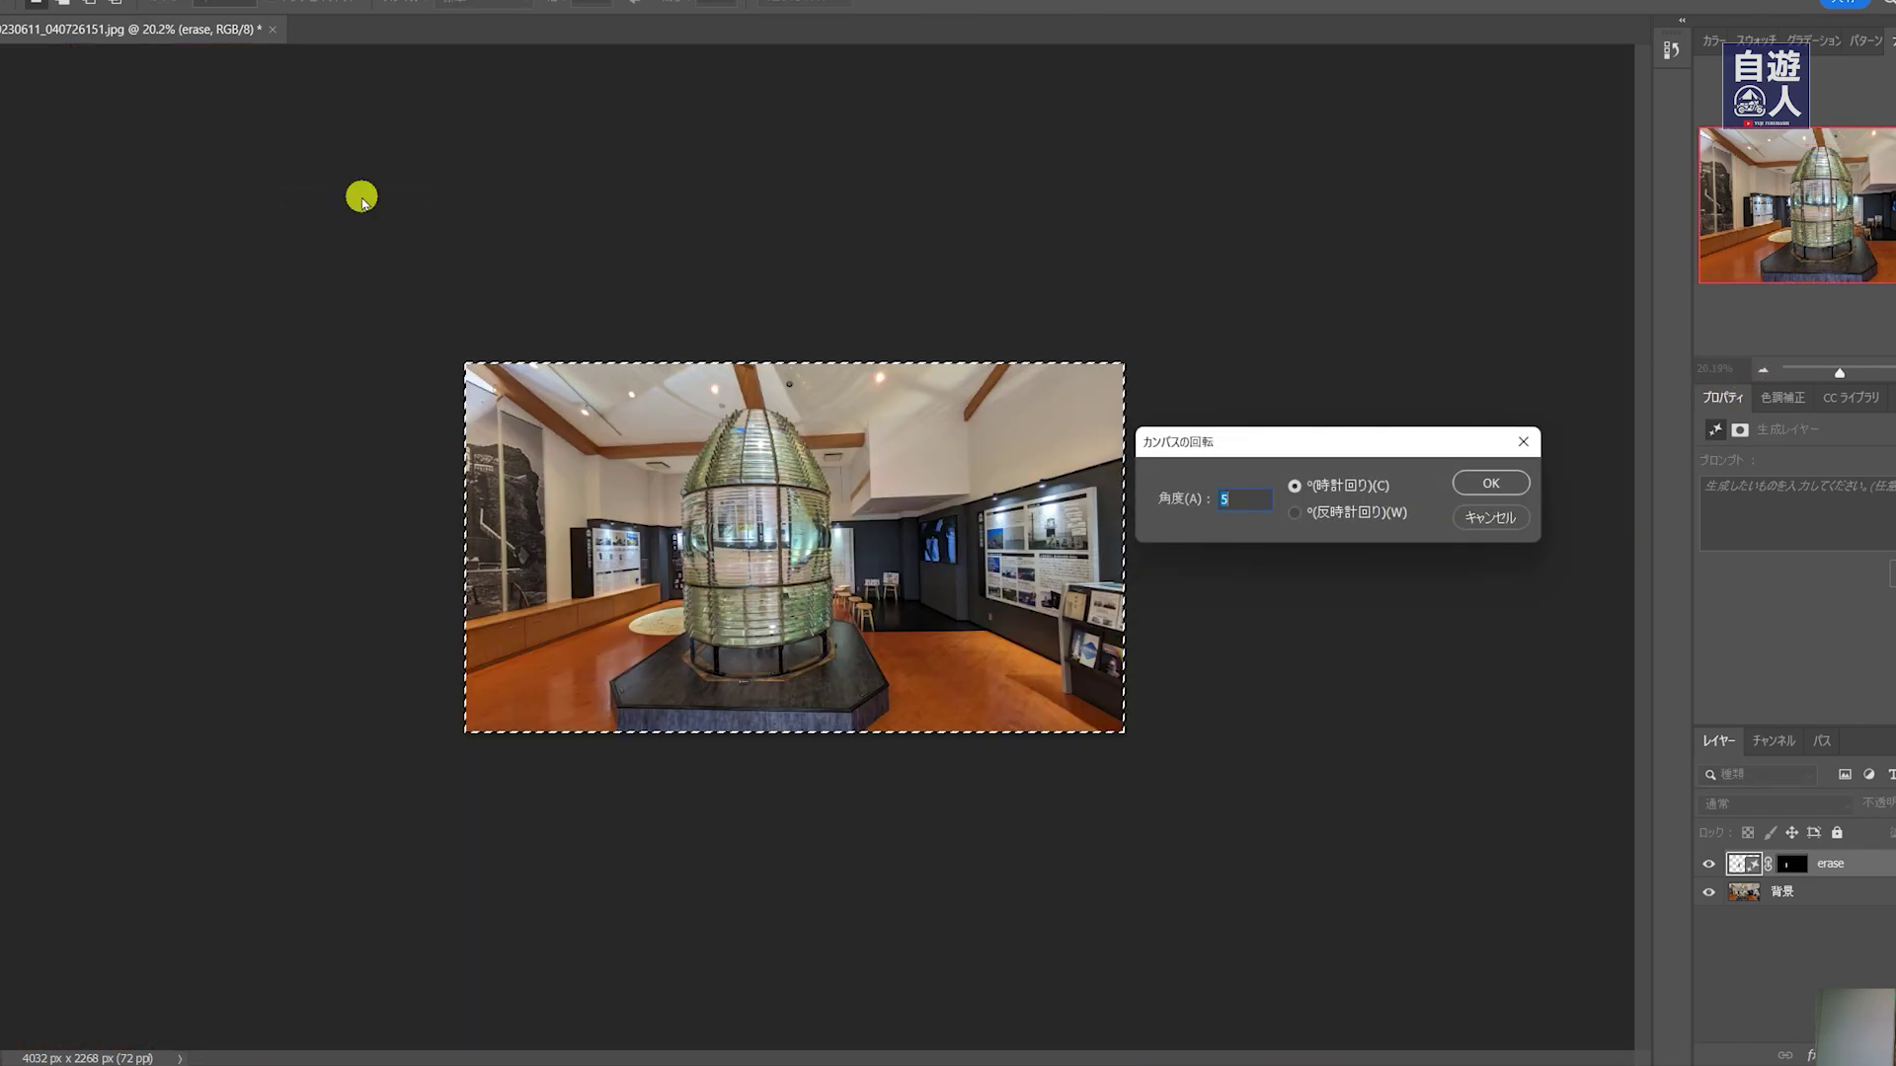
{"action": "key", "text": "Return"}
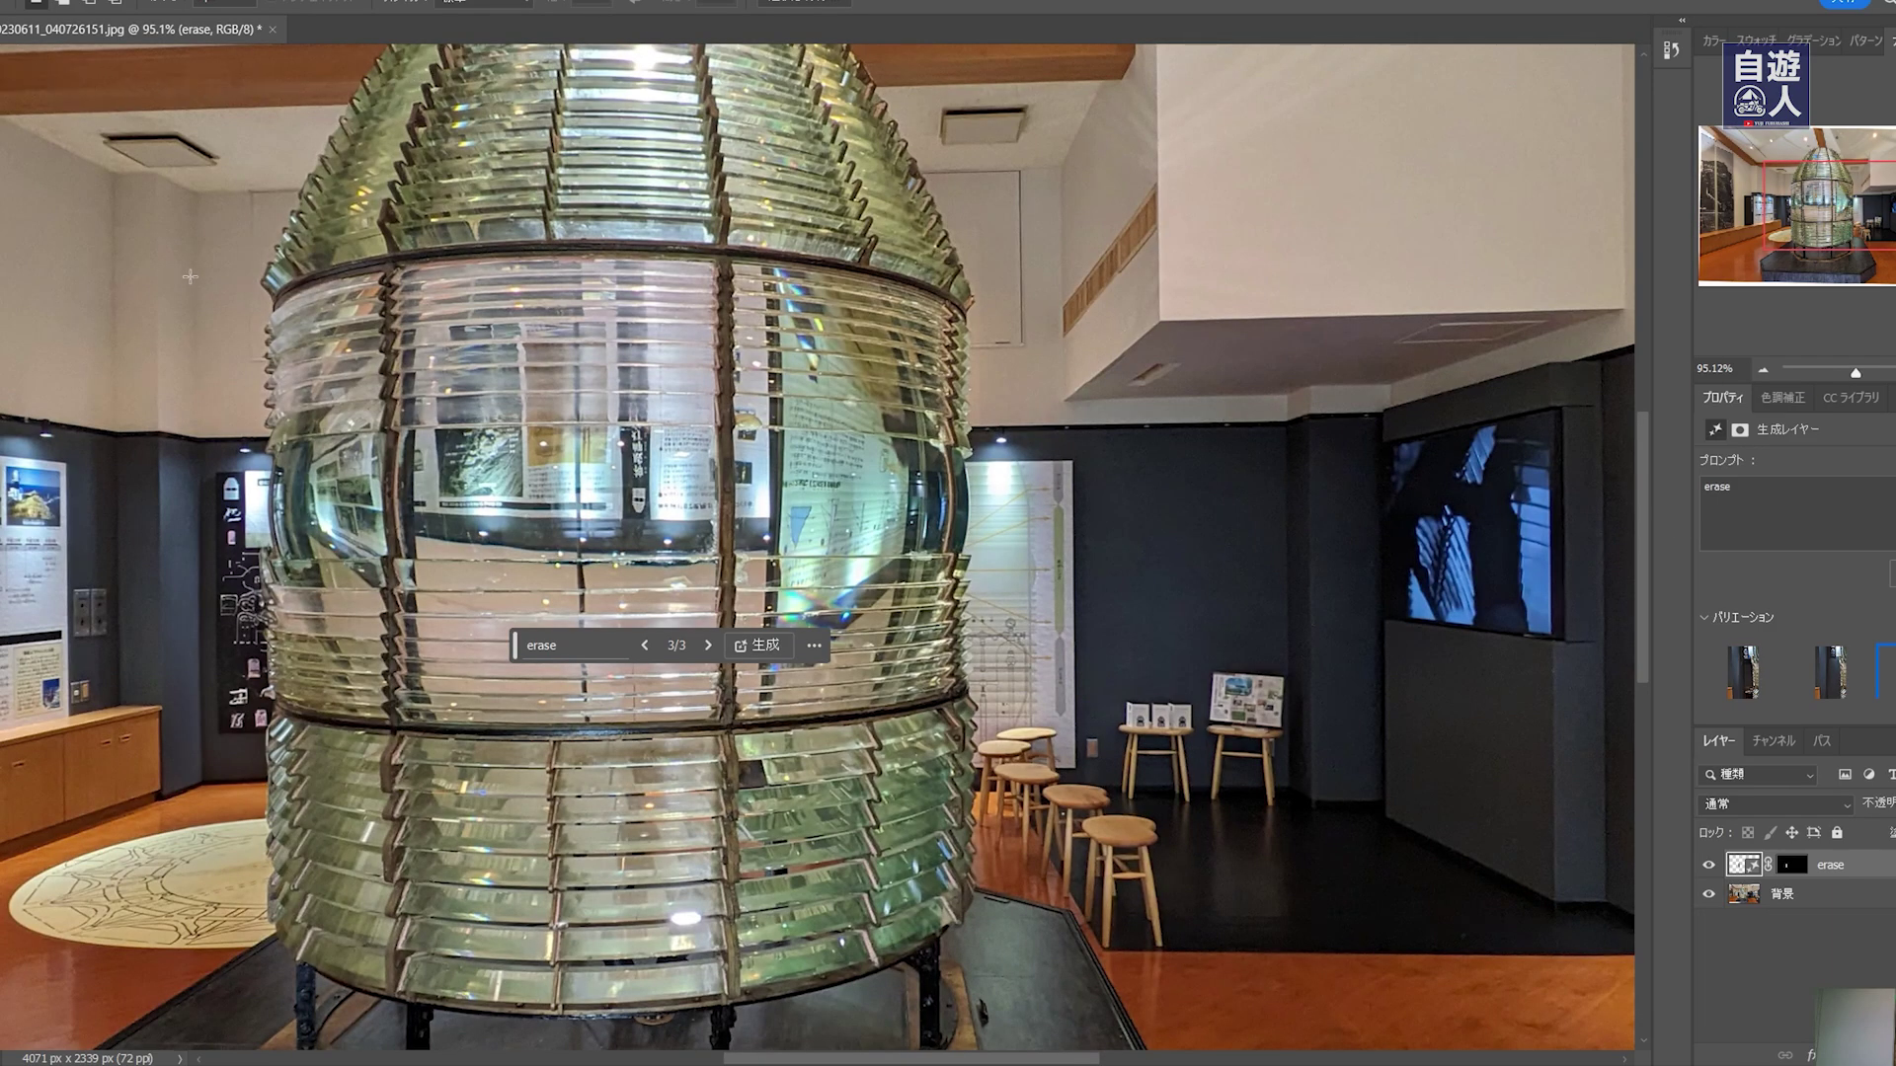
Marquee wall areas left and right of the lens, then zoom out to about 28%.
{"action": "left_click_drag", "start_coordinate": [148, 263], "coordinate": [197, 812]}
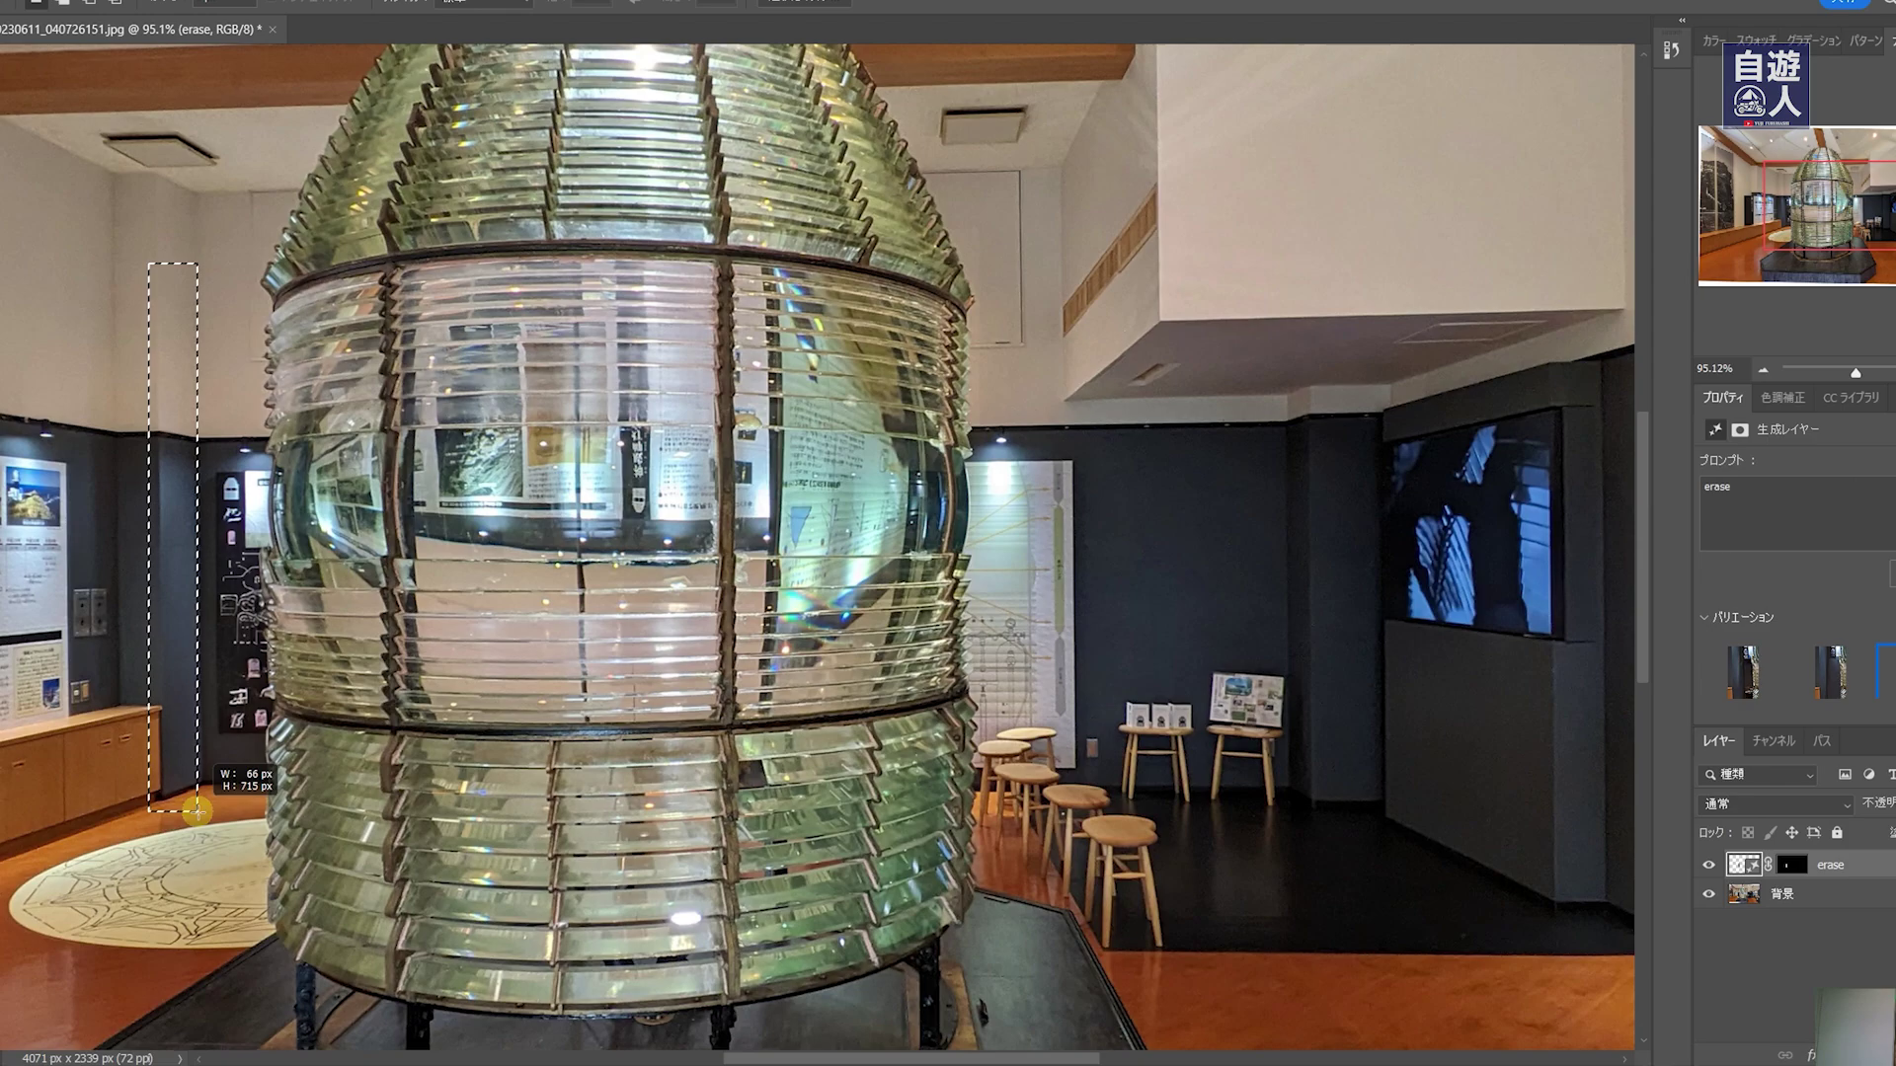
{"action": "left_click_drag", "start_coordinate": [197, 811], "coordinate": [198, 812]}
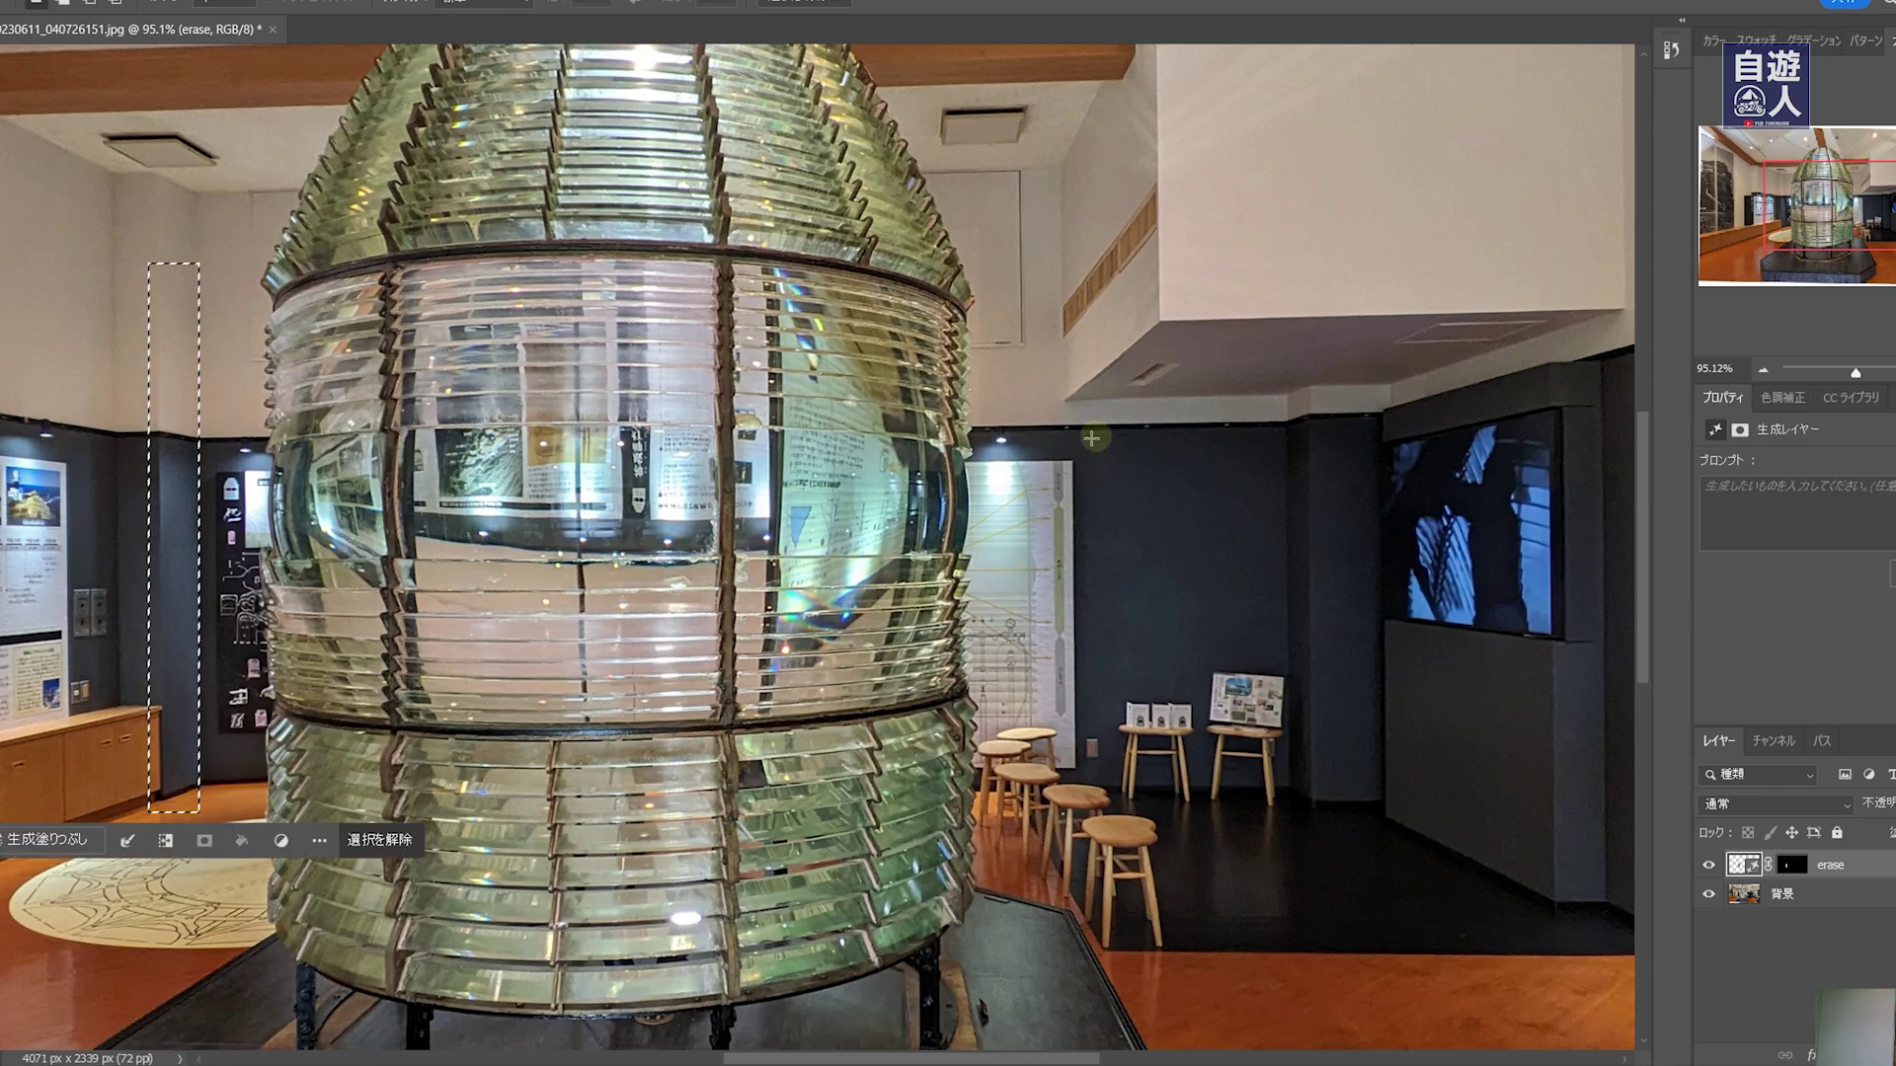
{"action": "left_click_drag", "start_coordinate": [1077, 440], "coordinate": [1206, 777]}
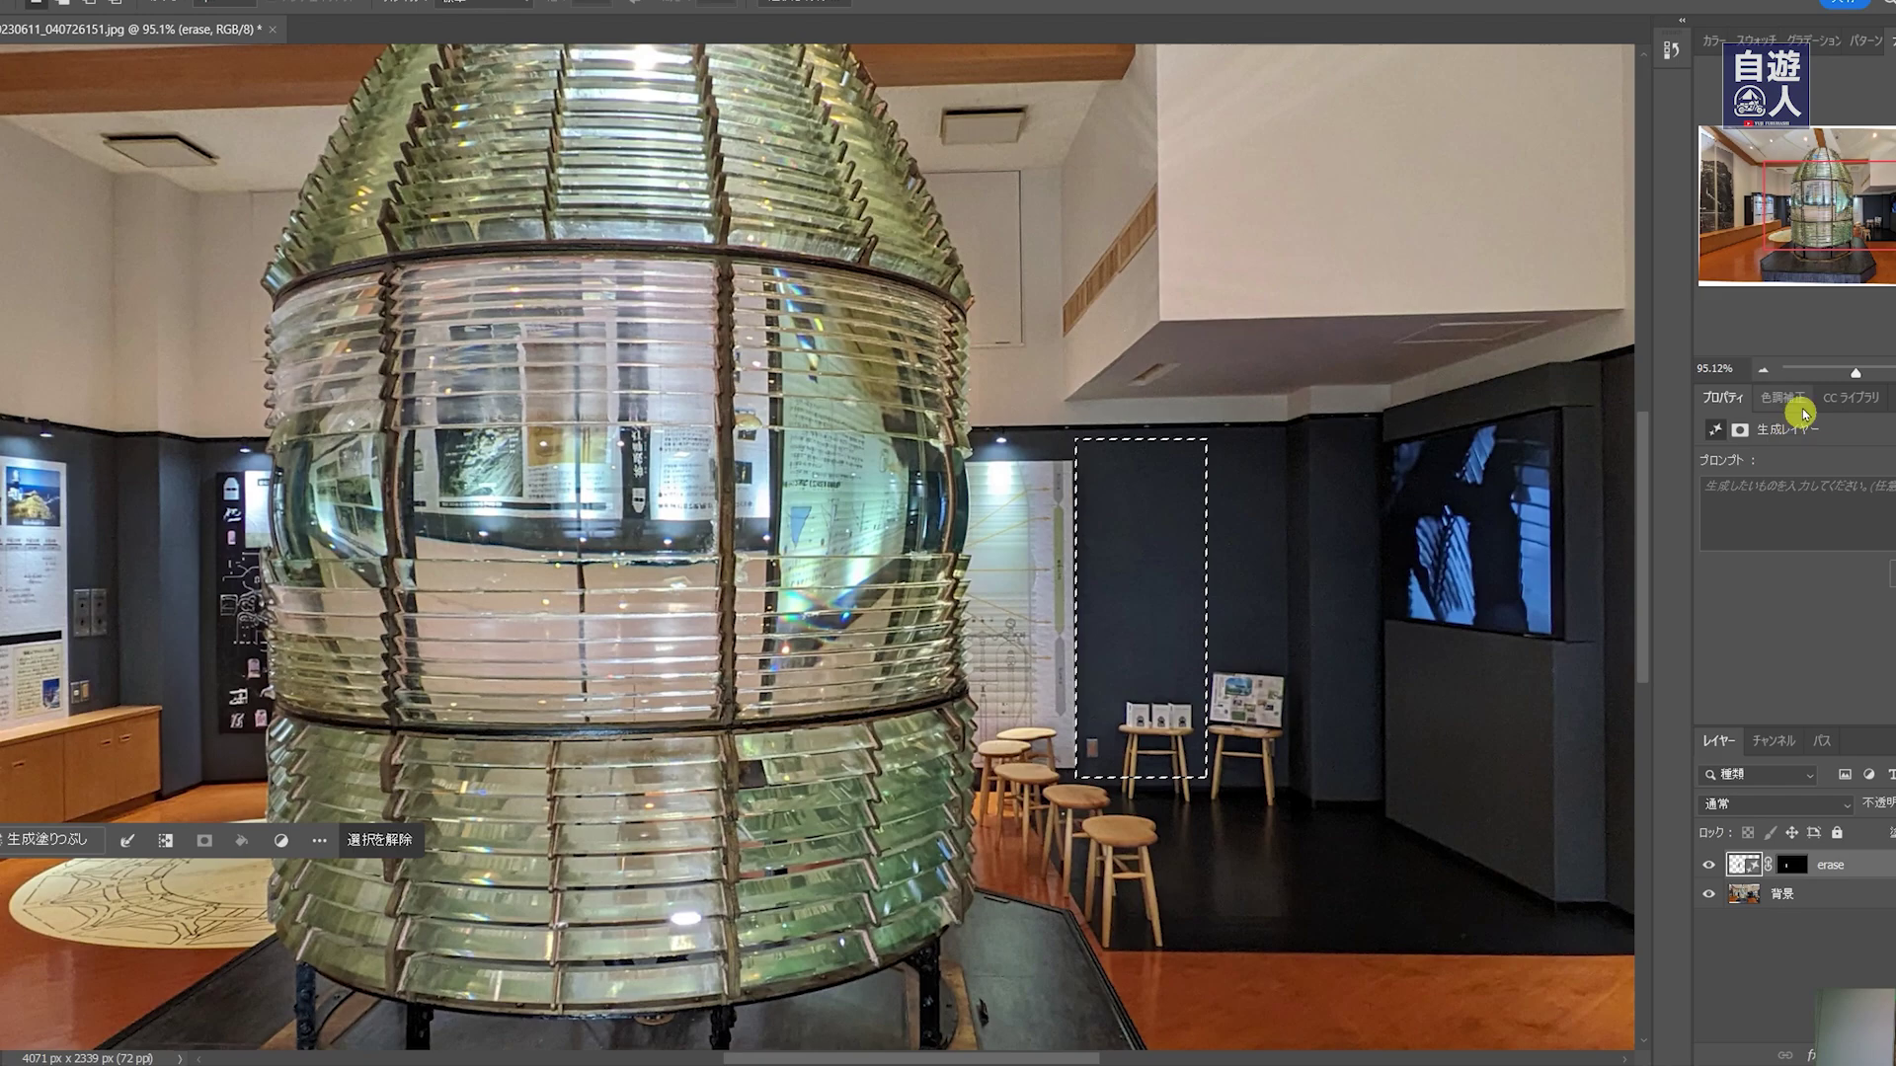
{"action": "scroll", "coordinate": [829, 648], "scroll_direction": "up", "scroll_amount": 1}
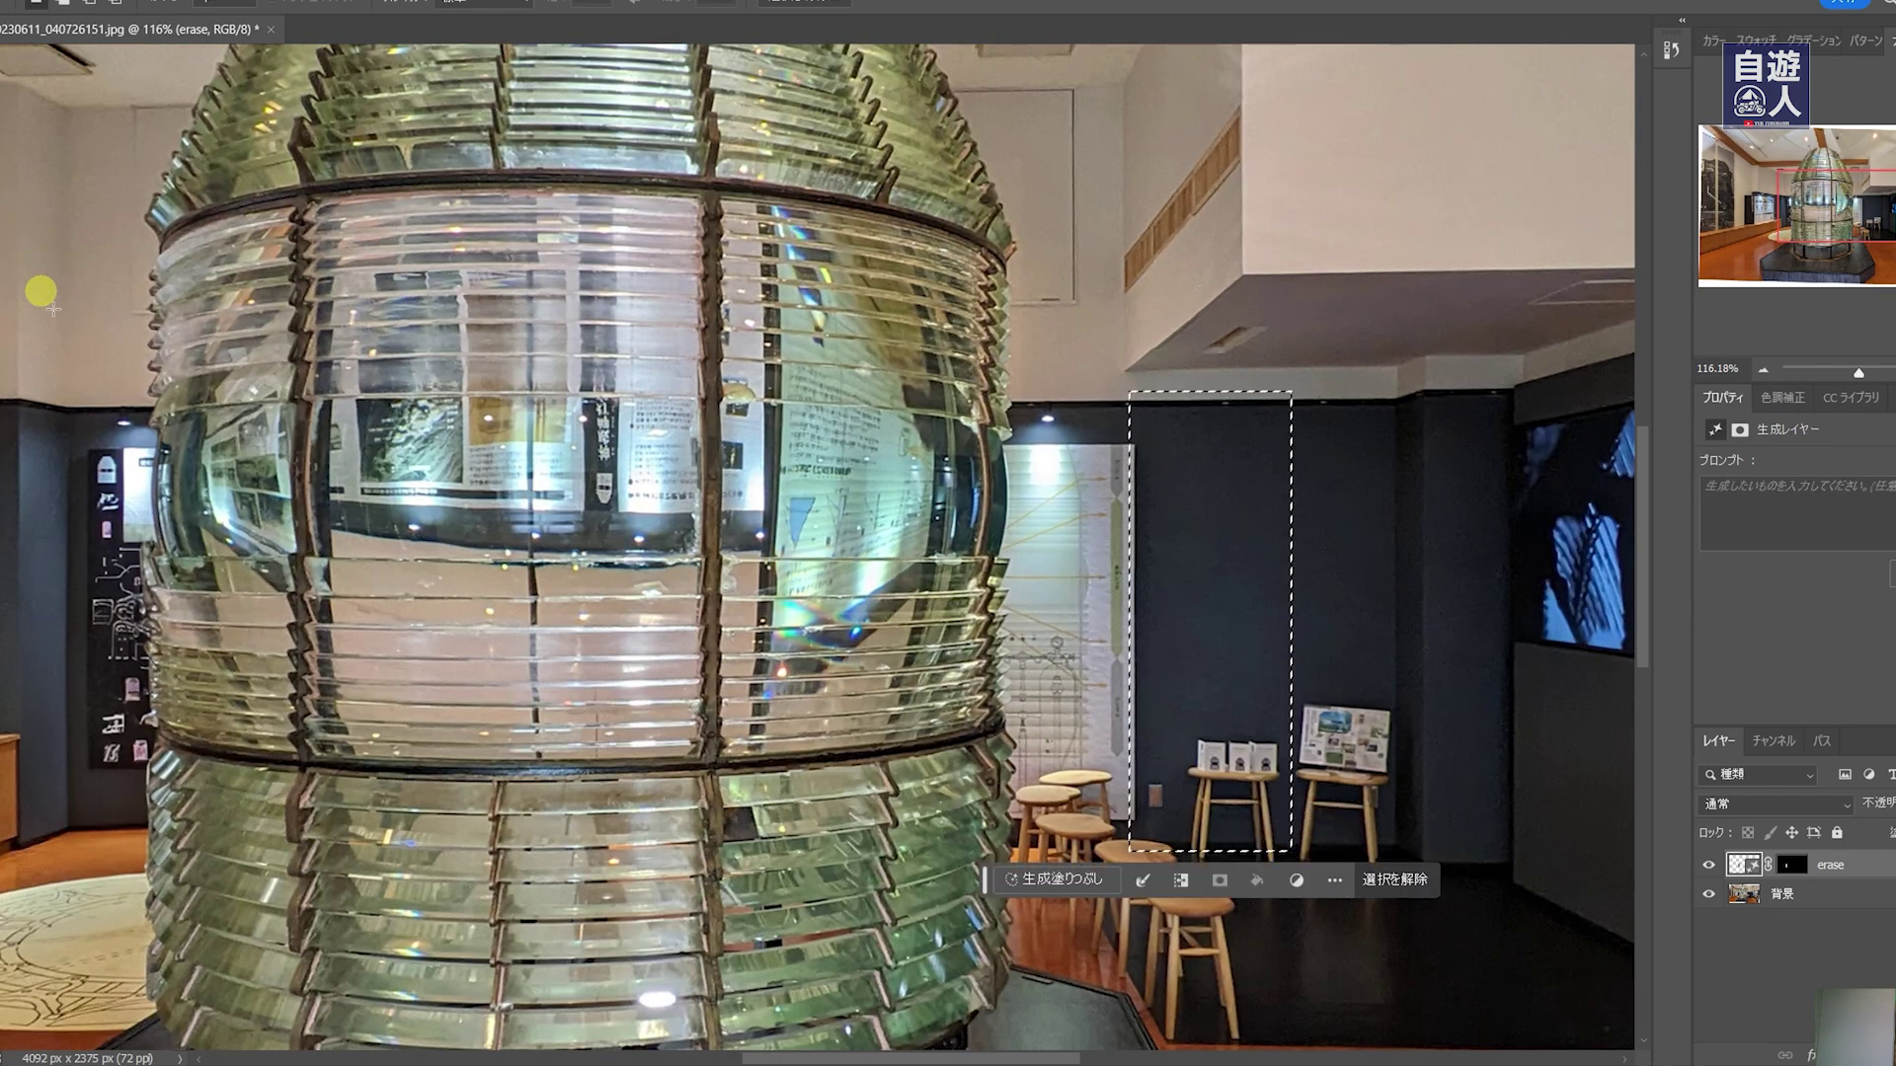
{"action": "left_click_drag", "start_coordinate": [18, 329], "coordinate": [136, 816]}
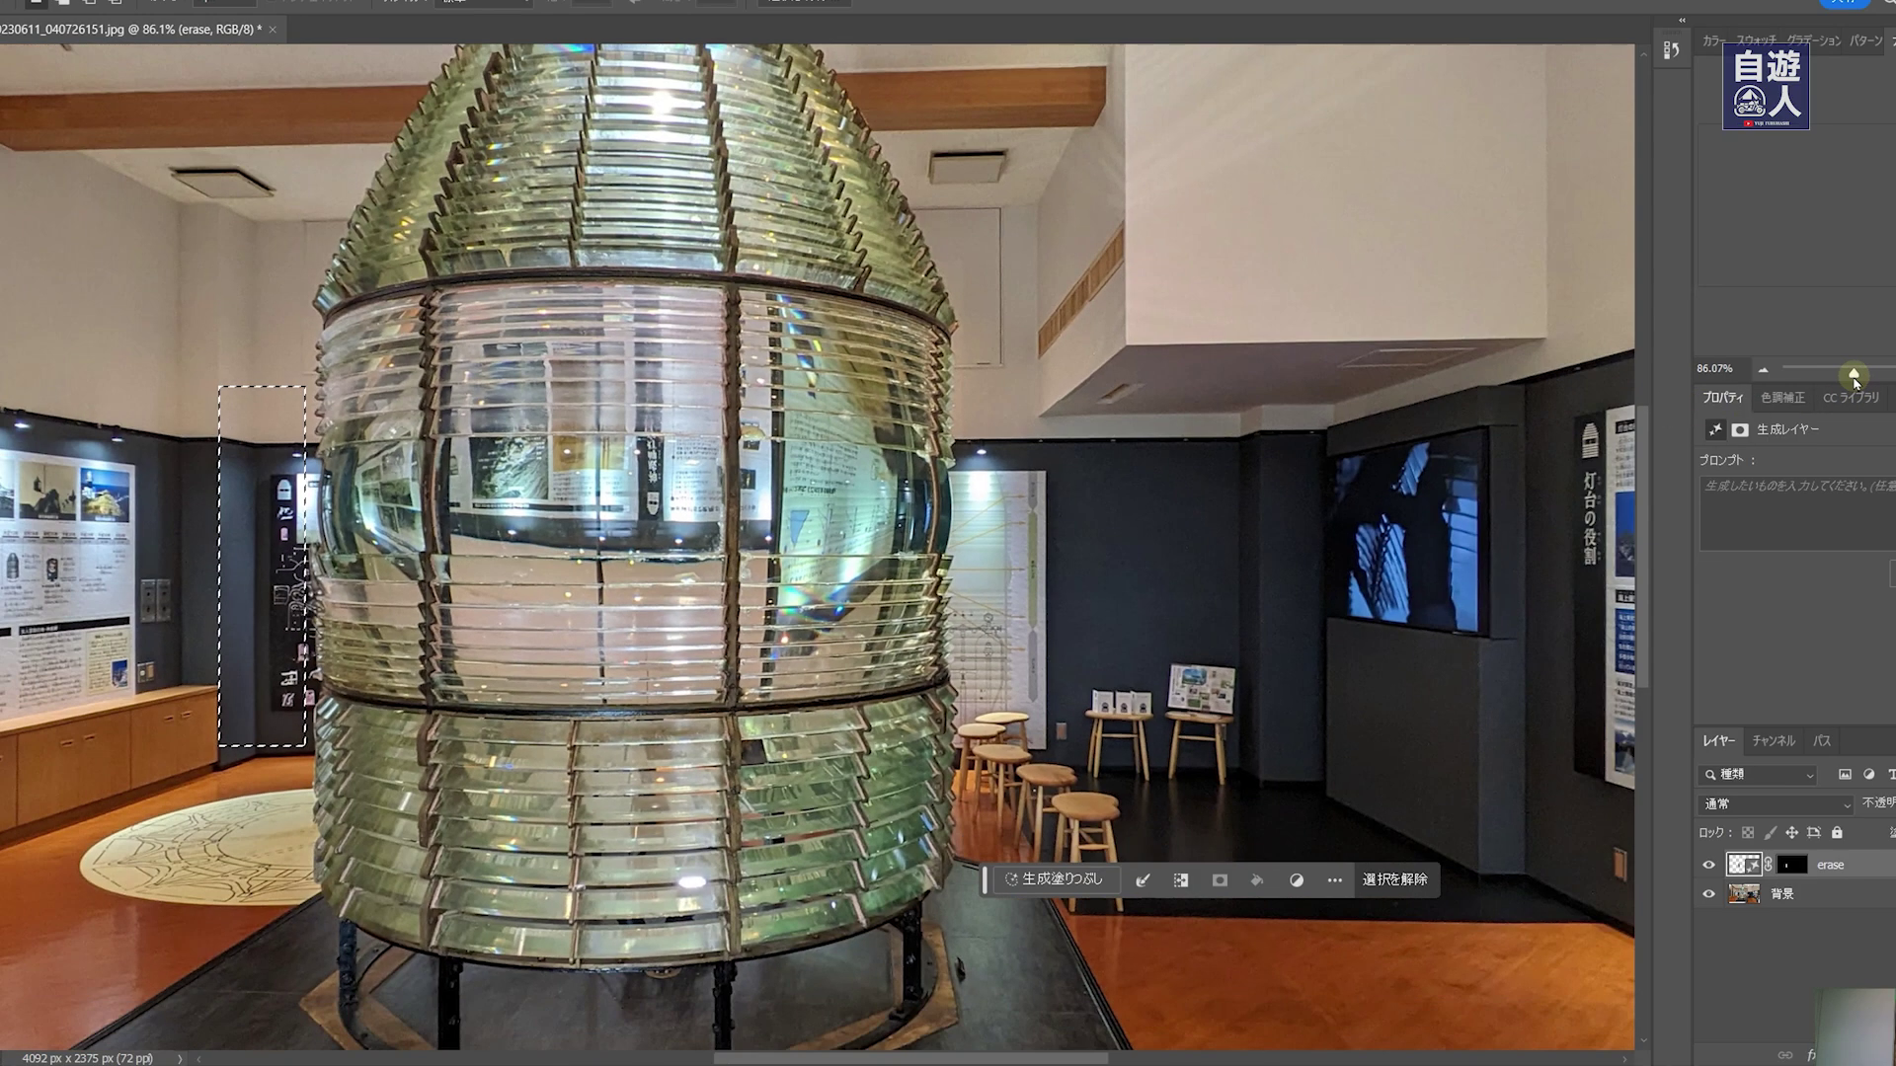
{"action": "left_click_drag", "start_coordinate": [1859, 373], "coordinate": [1843, 380]}
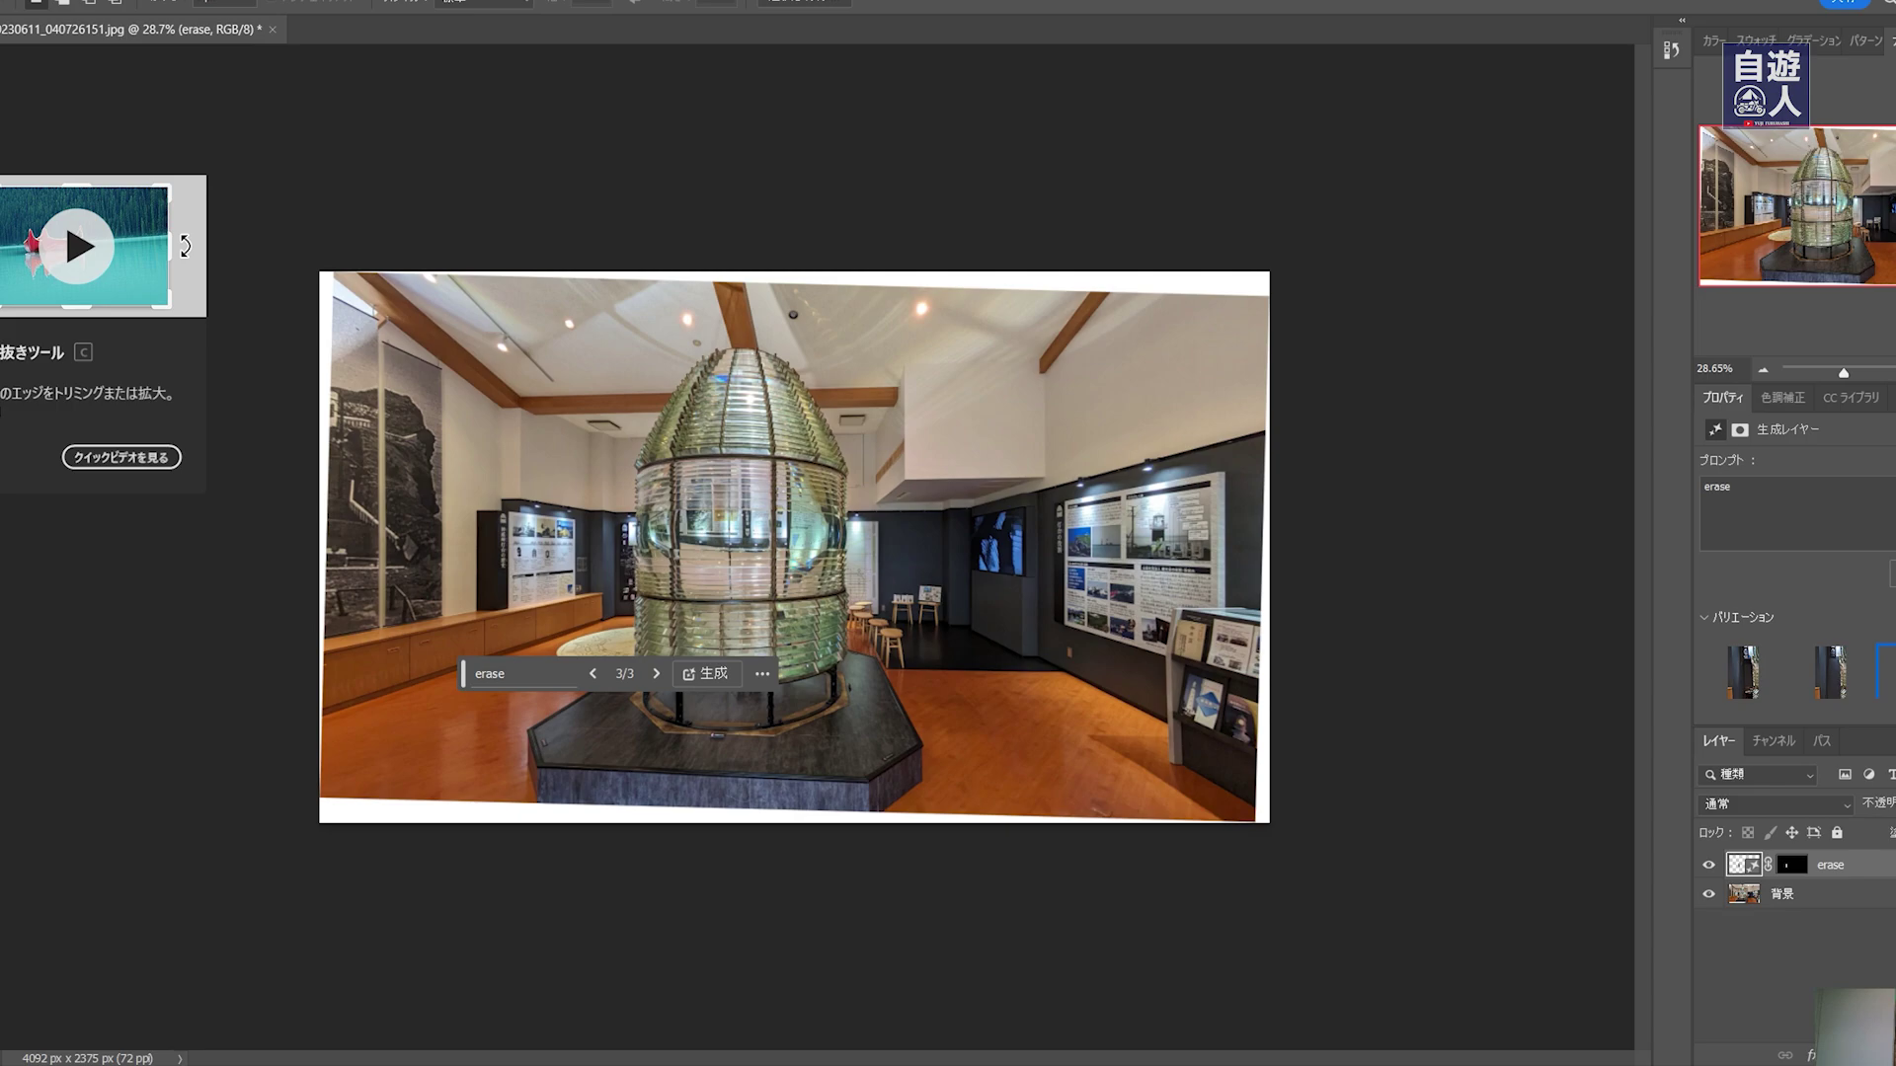
Try narrowing the crop to 2850 px, then commit it at full image width.
{"action": "key", "text": "c"}
{"action": "left_click", "coordinate": [1294, 572]}
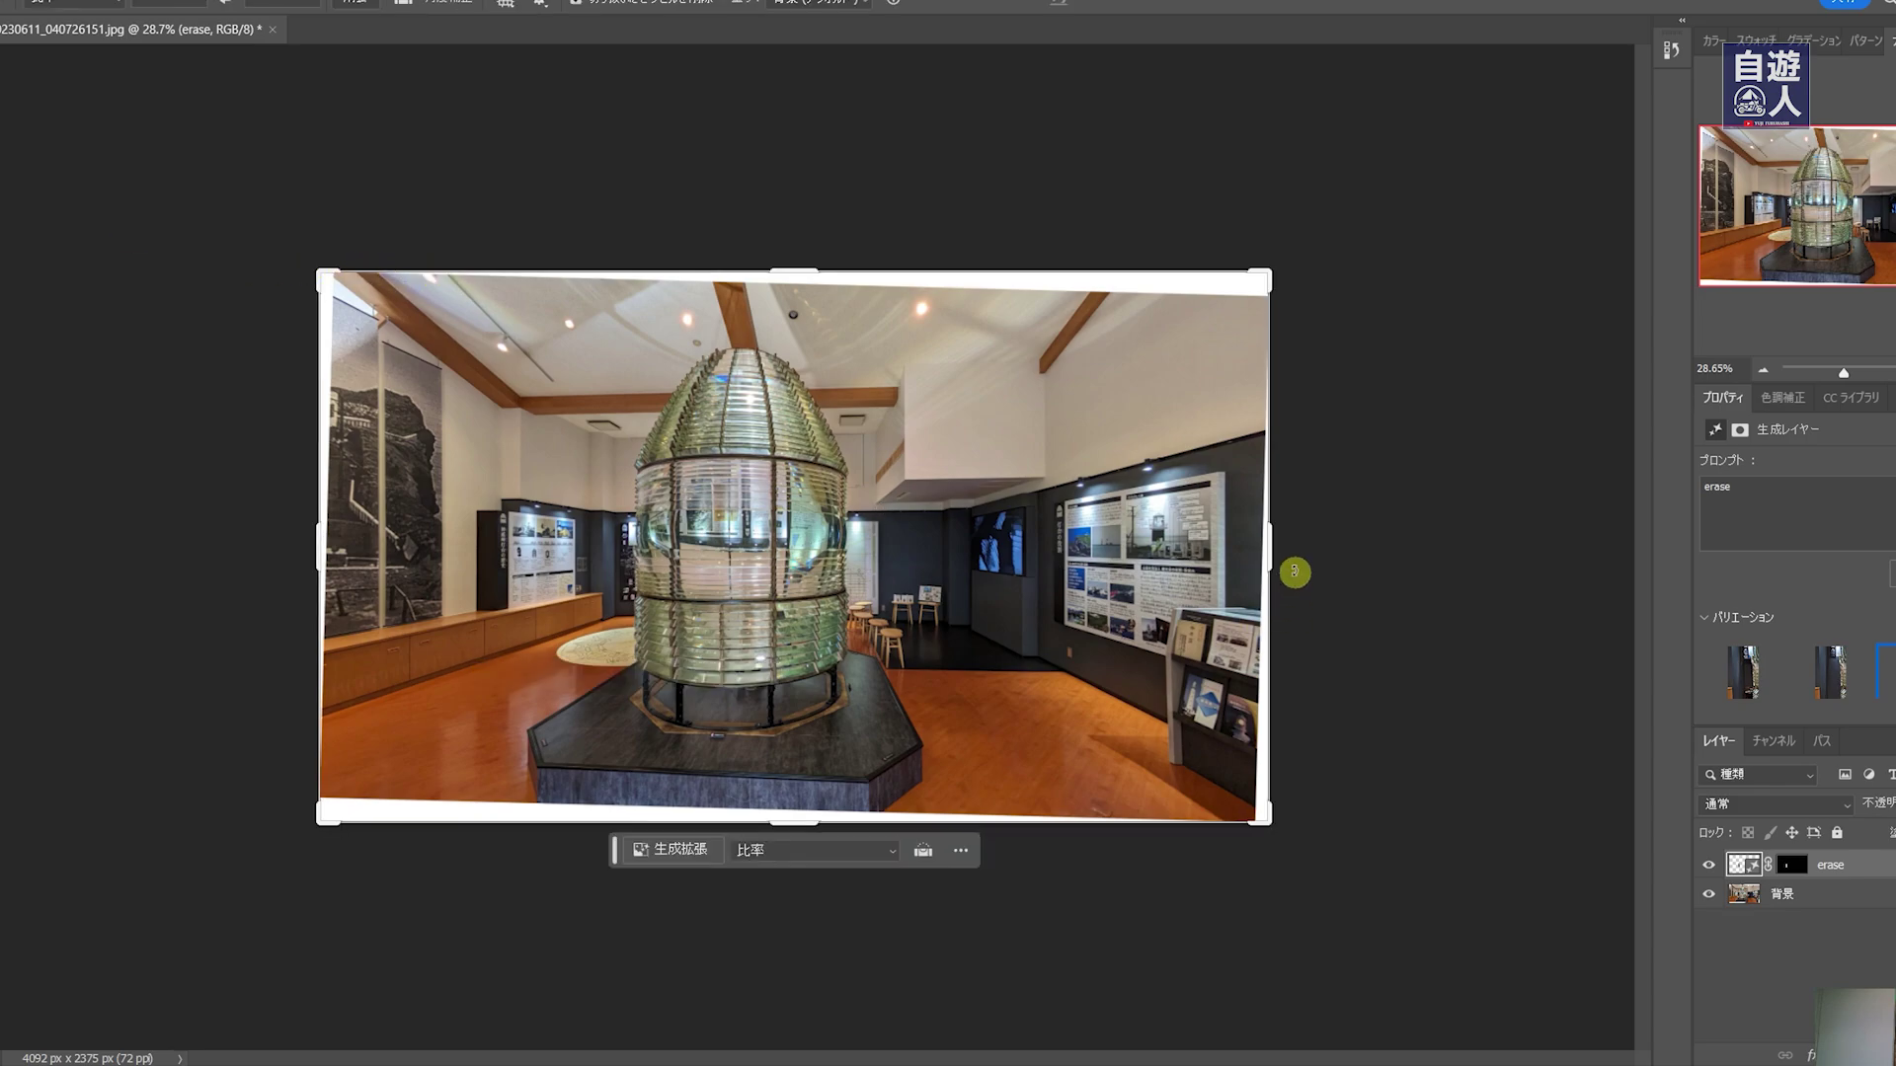
{"action": "left_click_drag", "start_coordinate": [1273, 553], "coordinate": [1128, 562]}
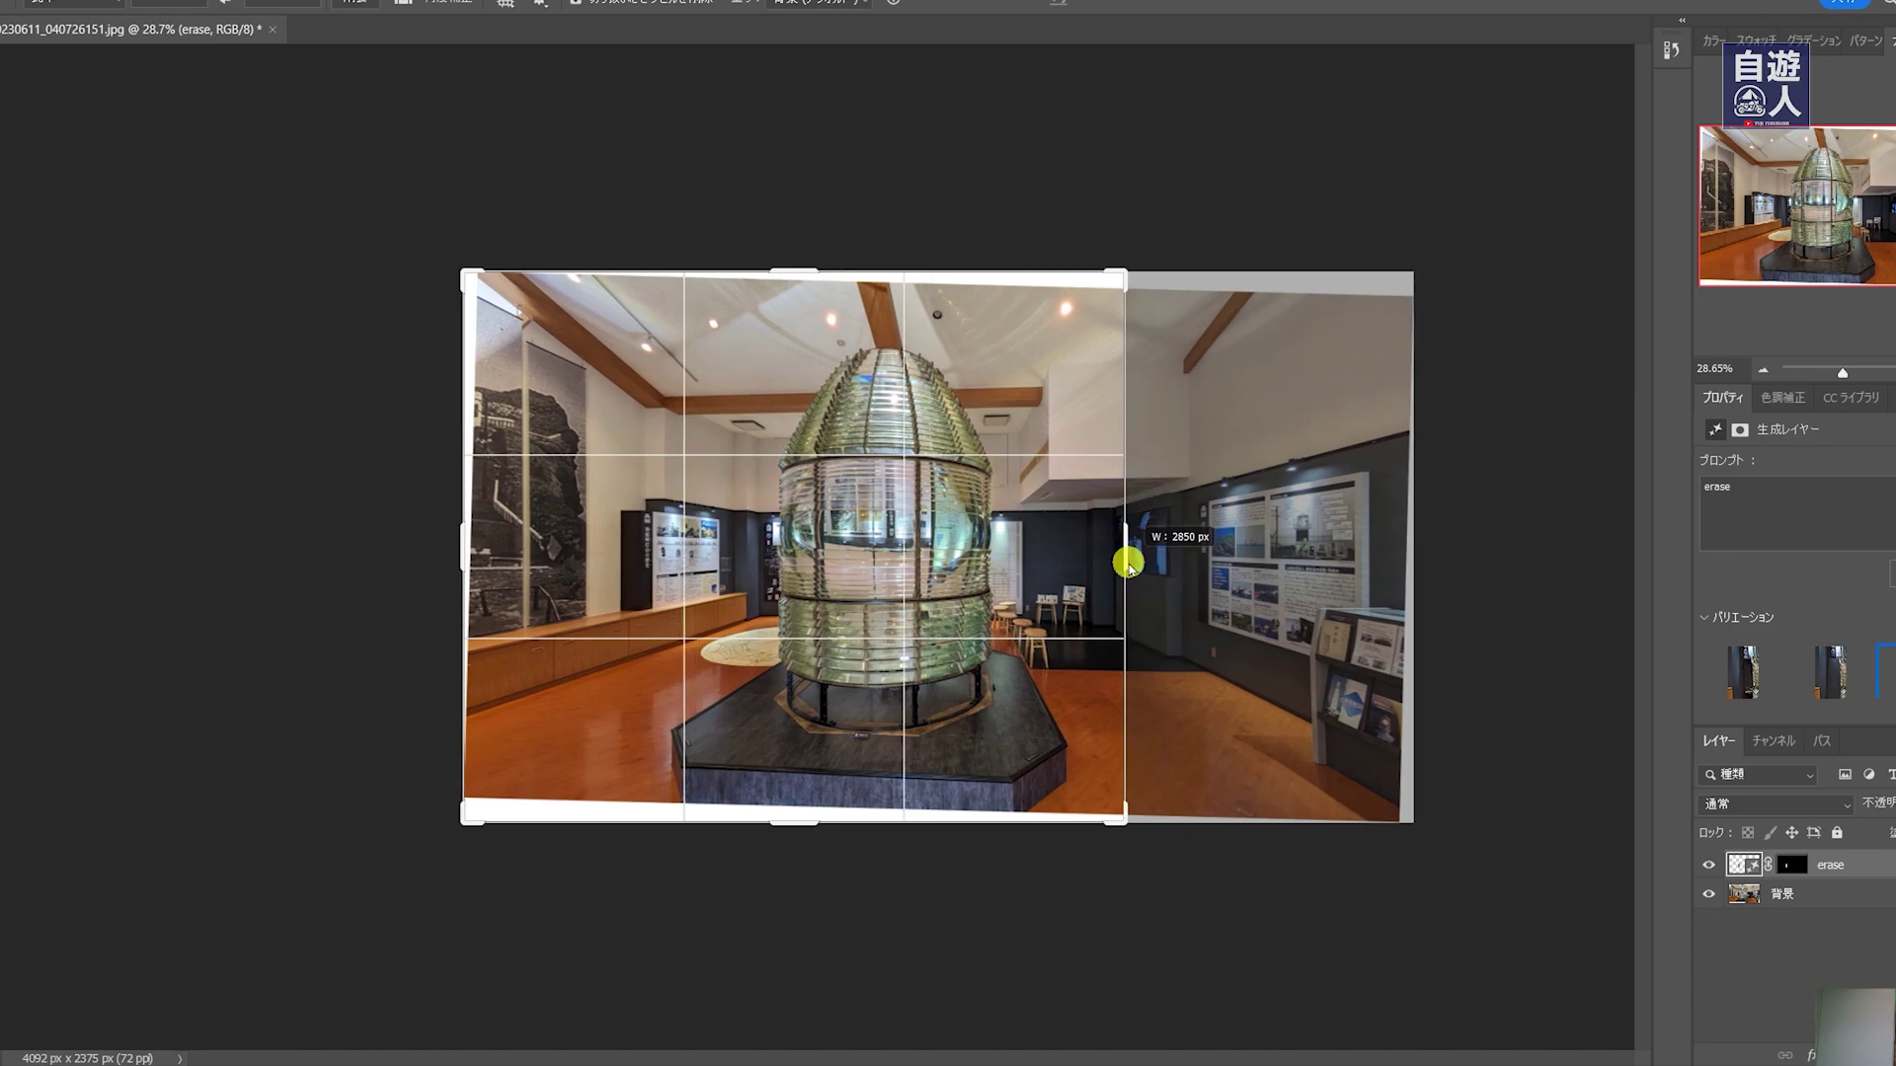
{"action": "left_click_drag", "start_coordinate": [1127, 563], "coordinate": [1278, 572]}
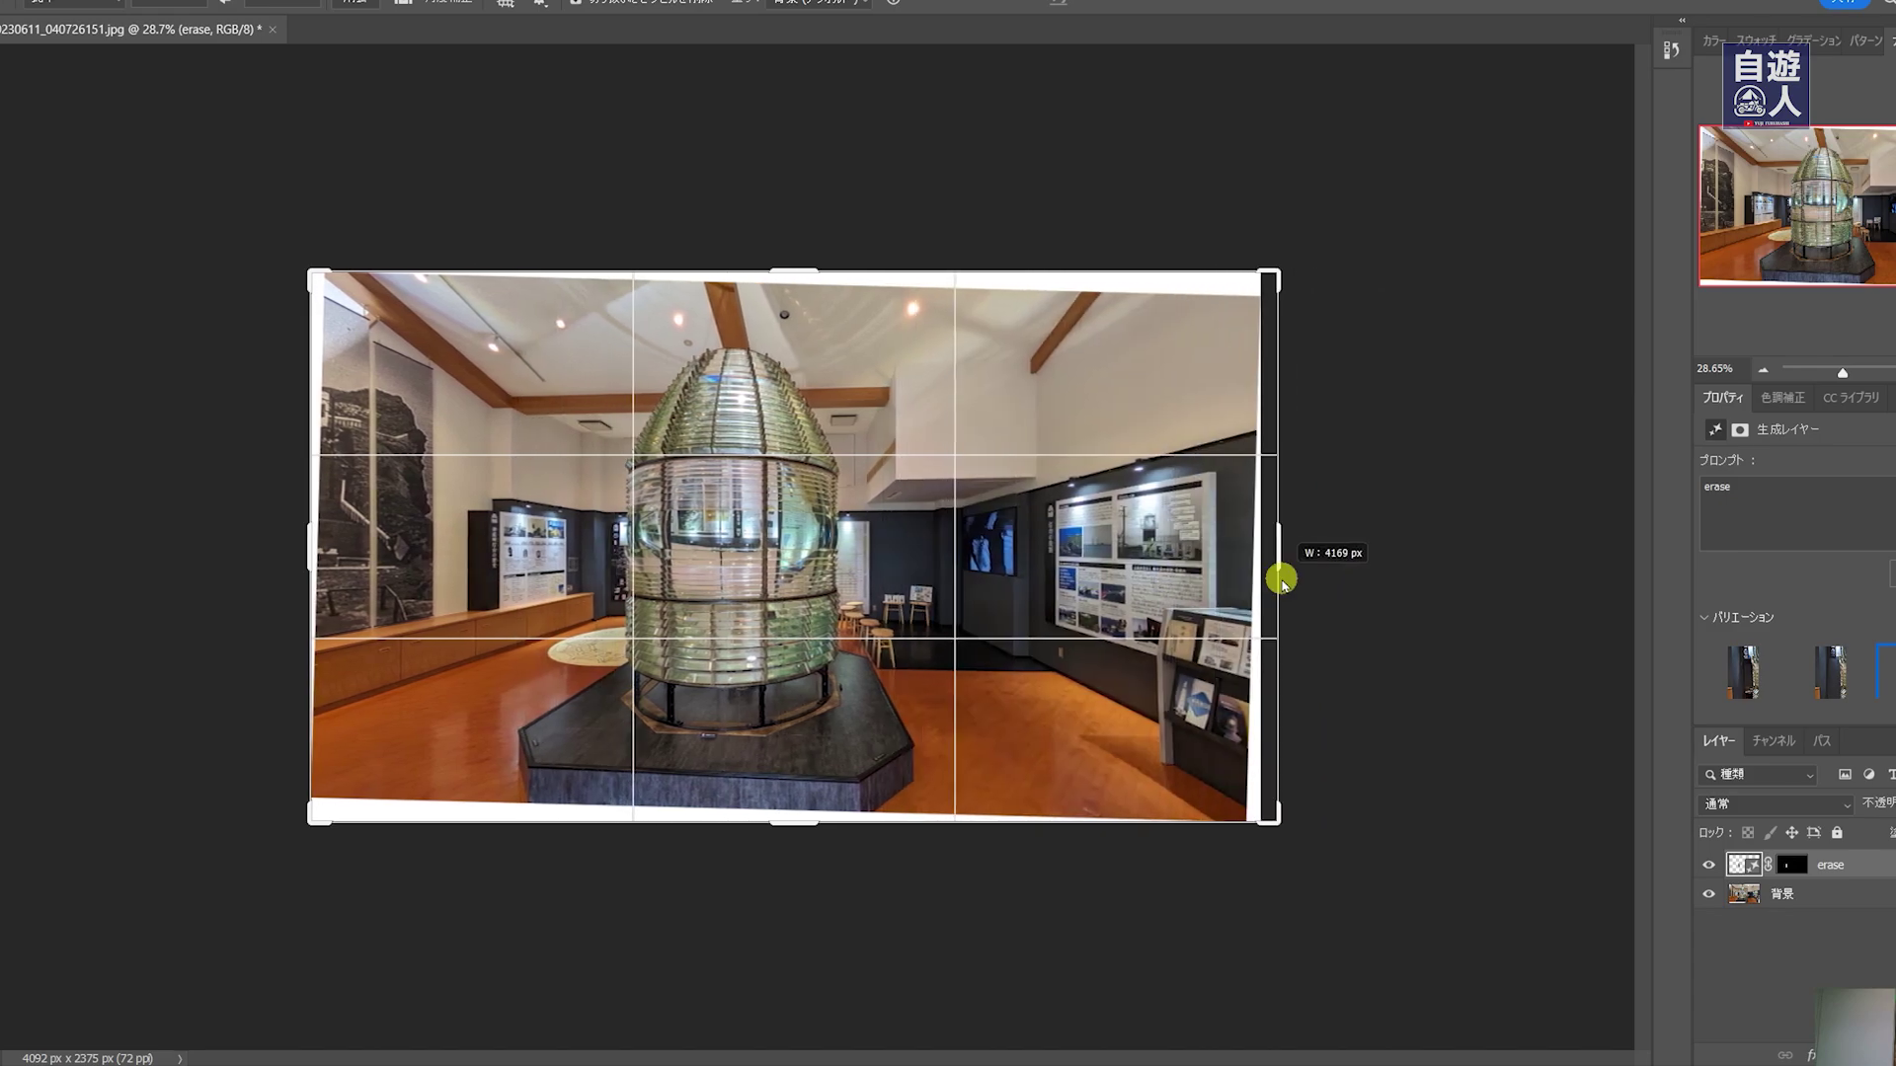
{"action": "key", "text": "Return"}
Set the canvas size to 3000 × 3000 px and accept the warning.
{"action": "left_click", "coordinate": [74, 2]}
{"action": "left_click", "coordinate": [109, 124]}
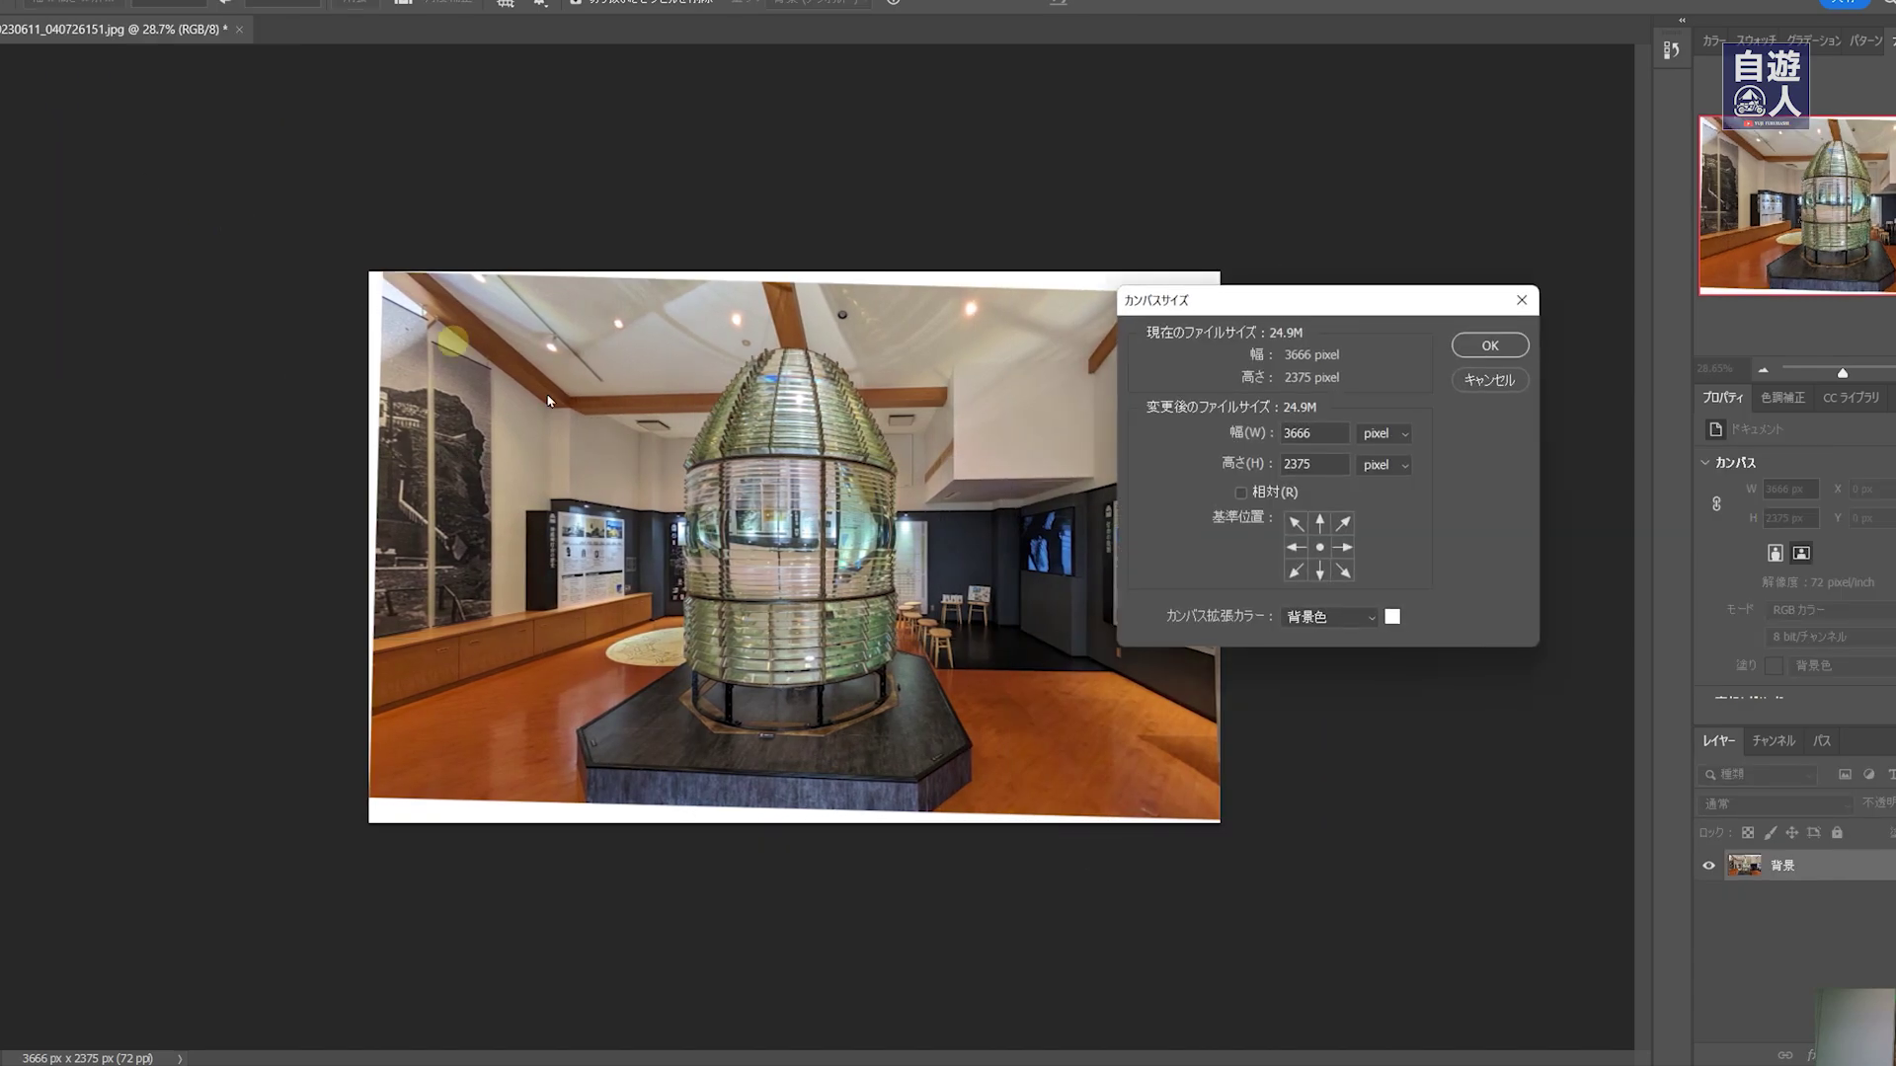
{"action": "double_click", "coordinate": [1313, 464]}
{"action": "type", "text": "2"}
{"action": "left_click", "coordinate": [1239, 437]}
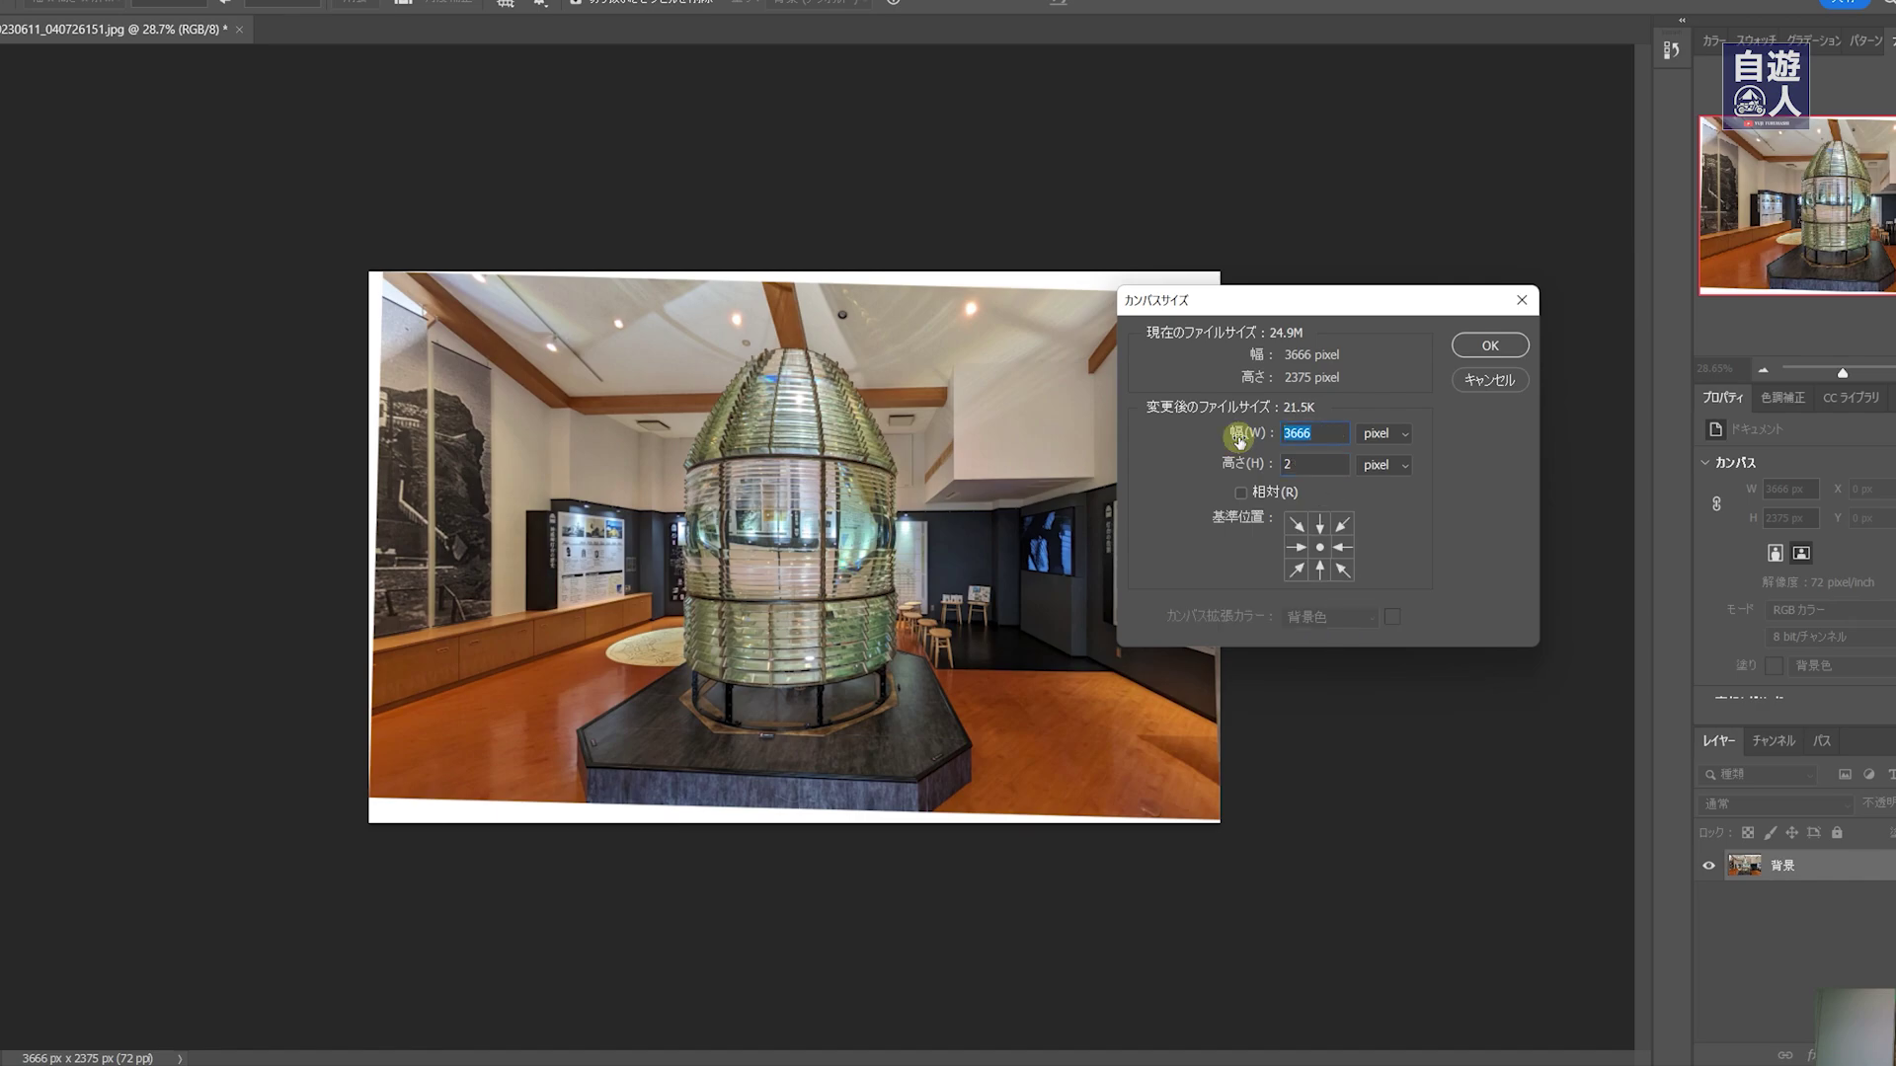
{"action": "type", "text": "3000"}
{"action": "left_click", "coordinate": [1301, 463]}
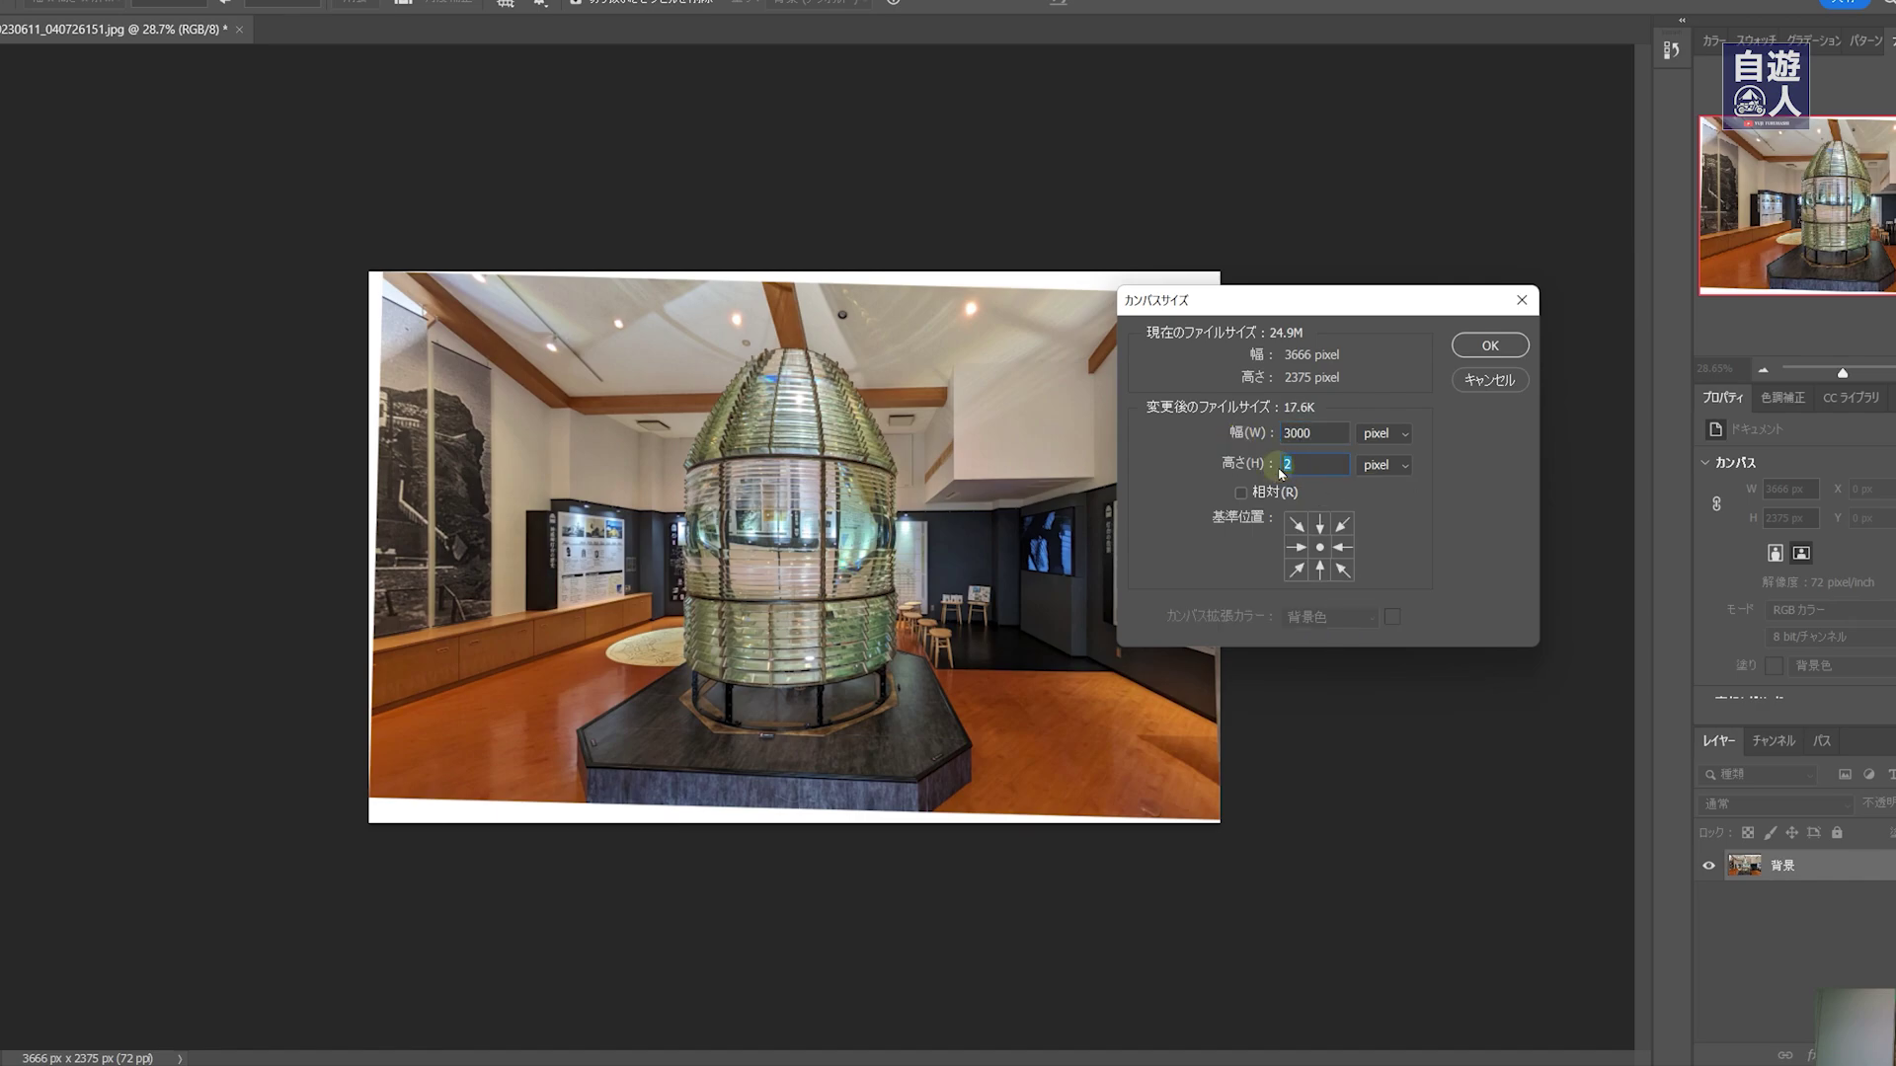
{"action": "type", "text": "000"}
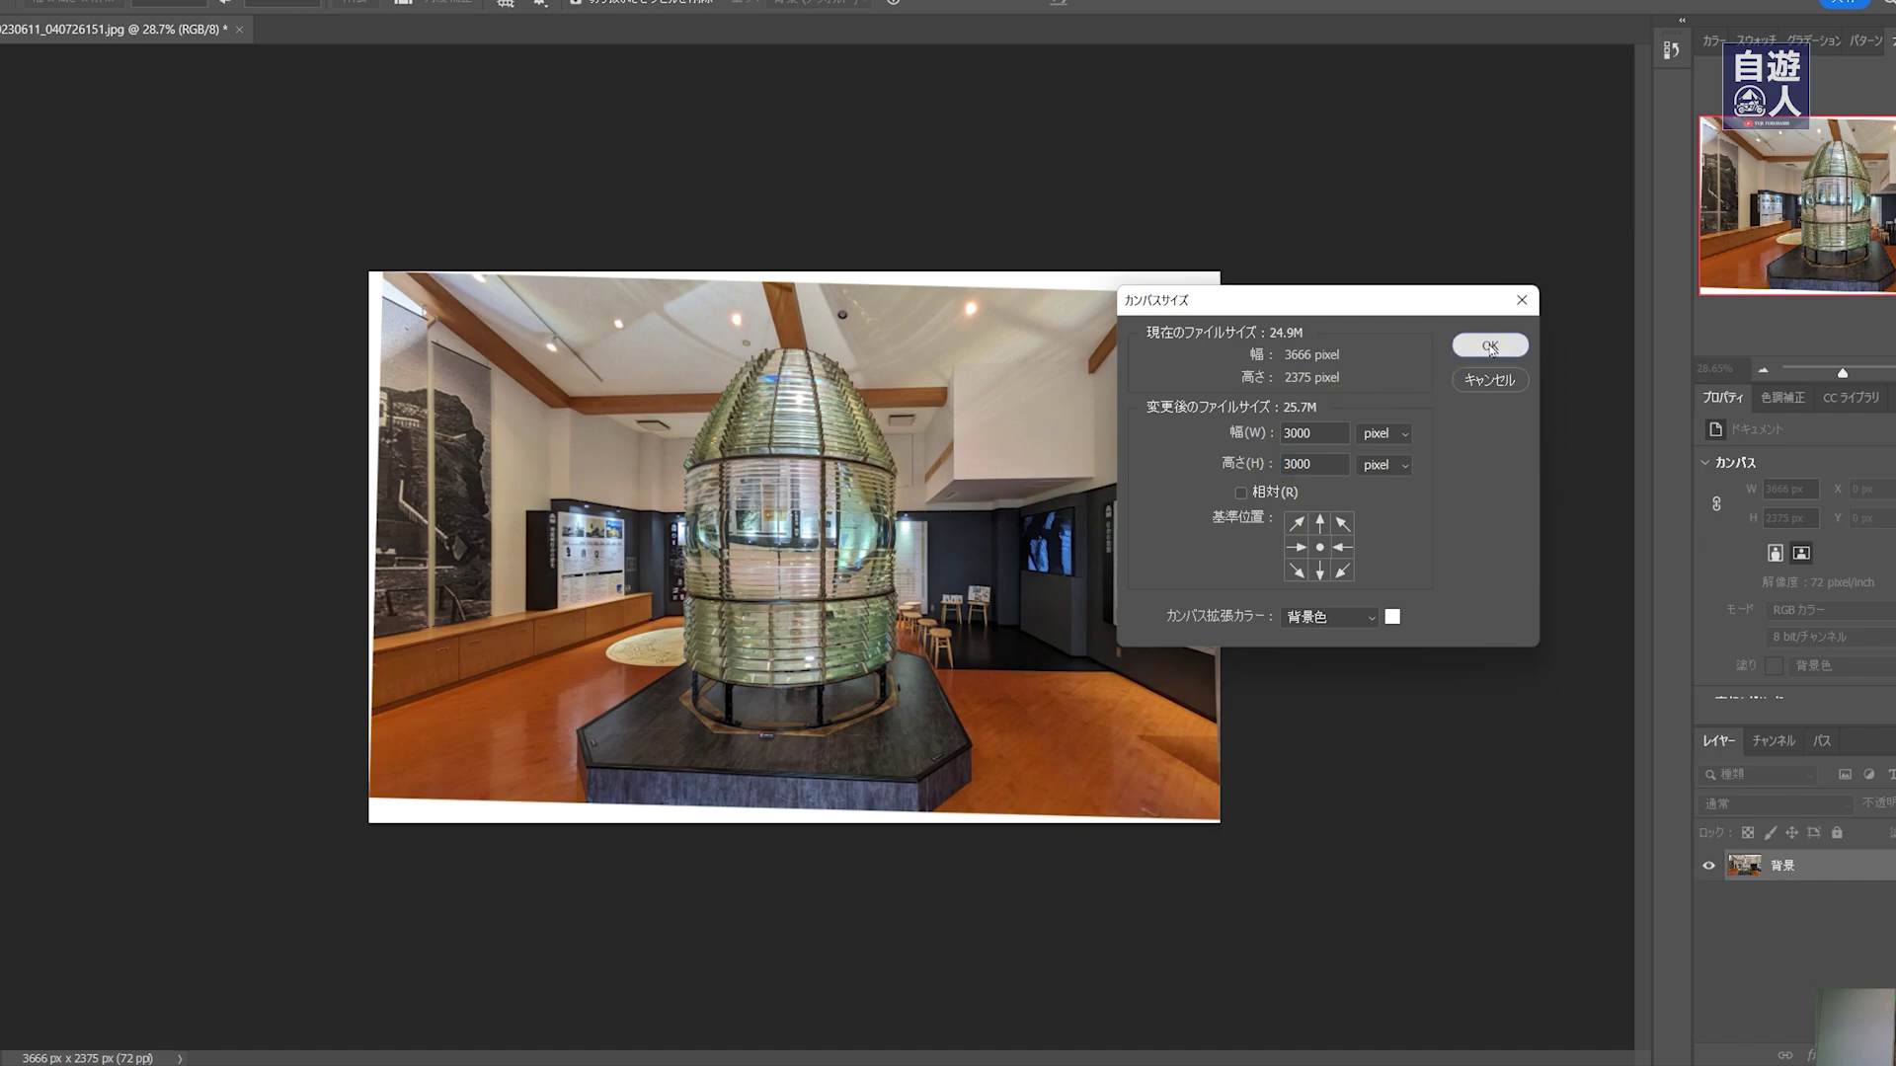
{"action": "left_click", "coordinate": [1486, 346]}
{"action": "left_click", "coordinate": [943, 381]}
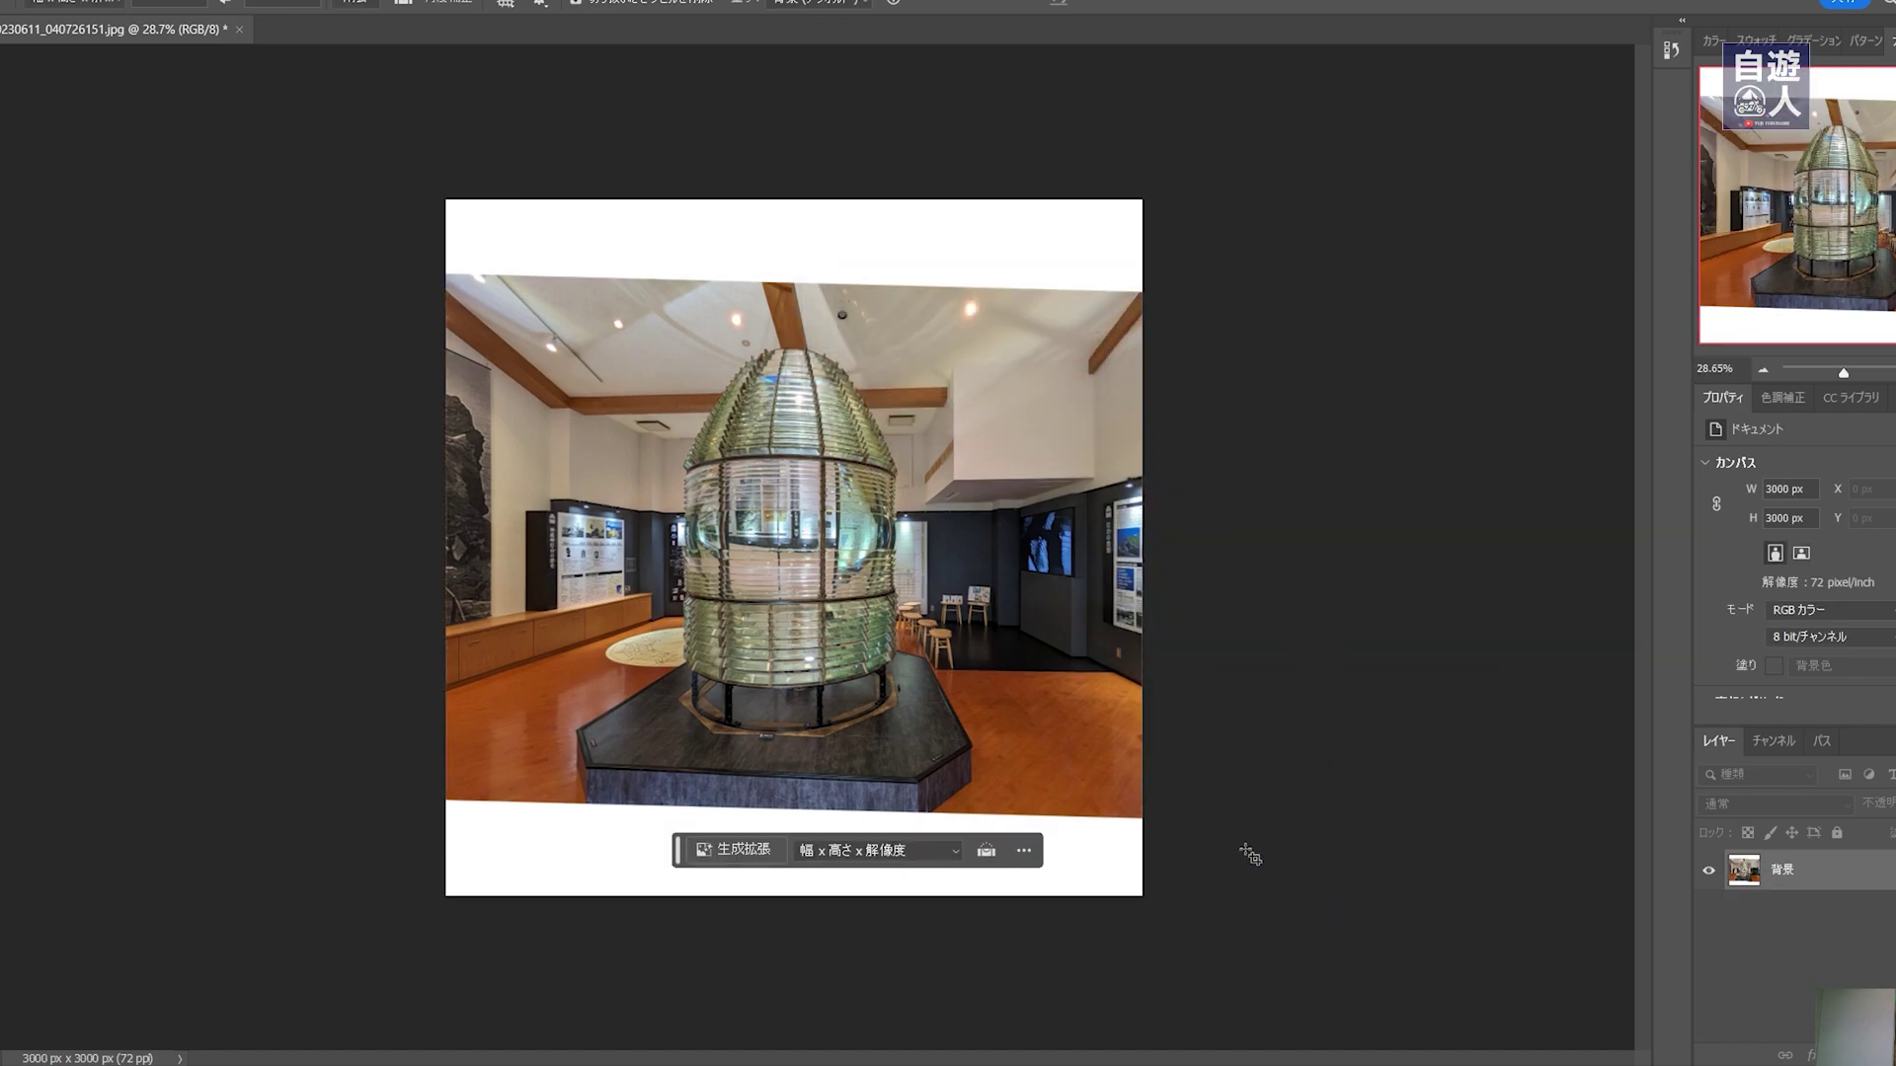
{"action": "key", "text": "m"}
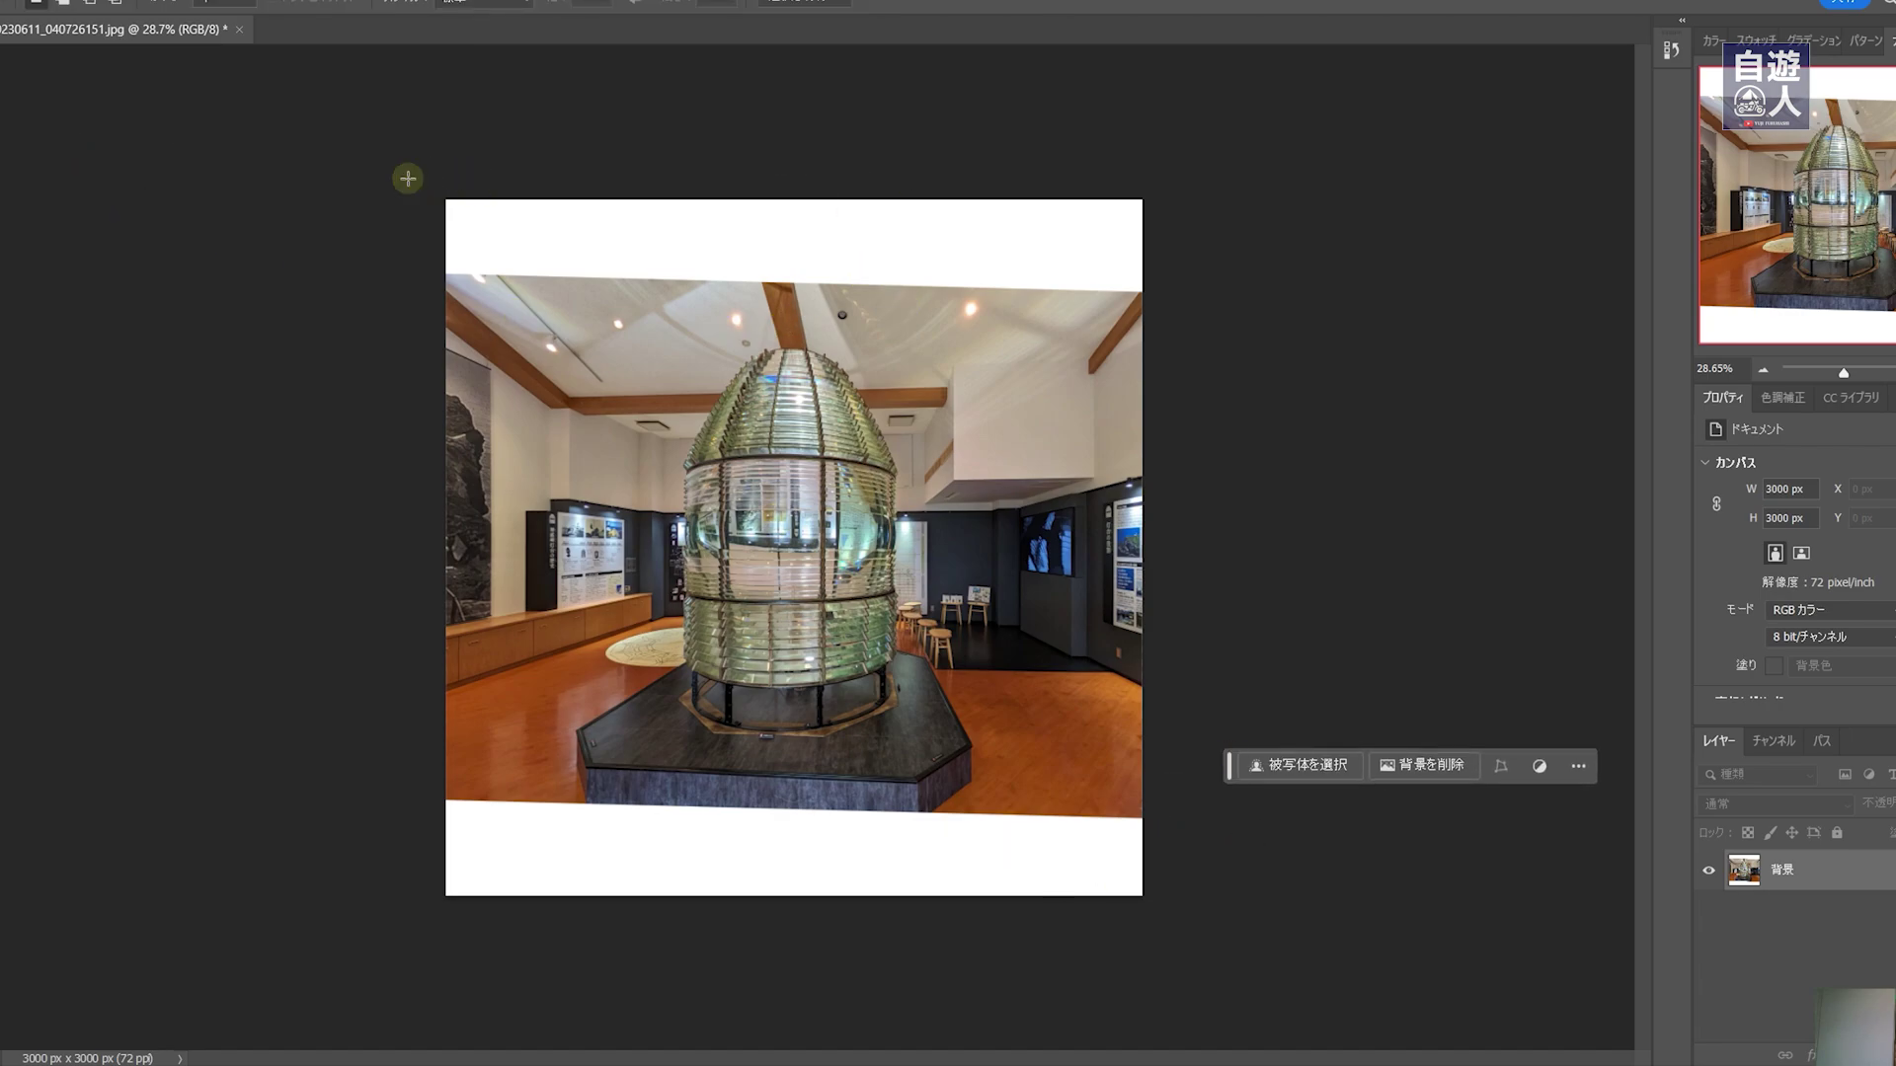
Select the top and bottom white bands and Generative Fill them with 'addition', choosing variation 3 of 3.
{"action": "left_click_drag", "start_coordinate": [445, 198], "coordinate": [1175, 292]}
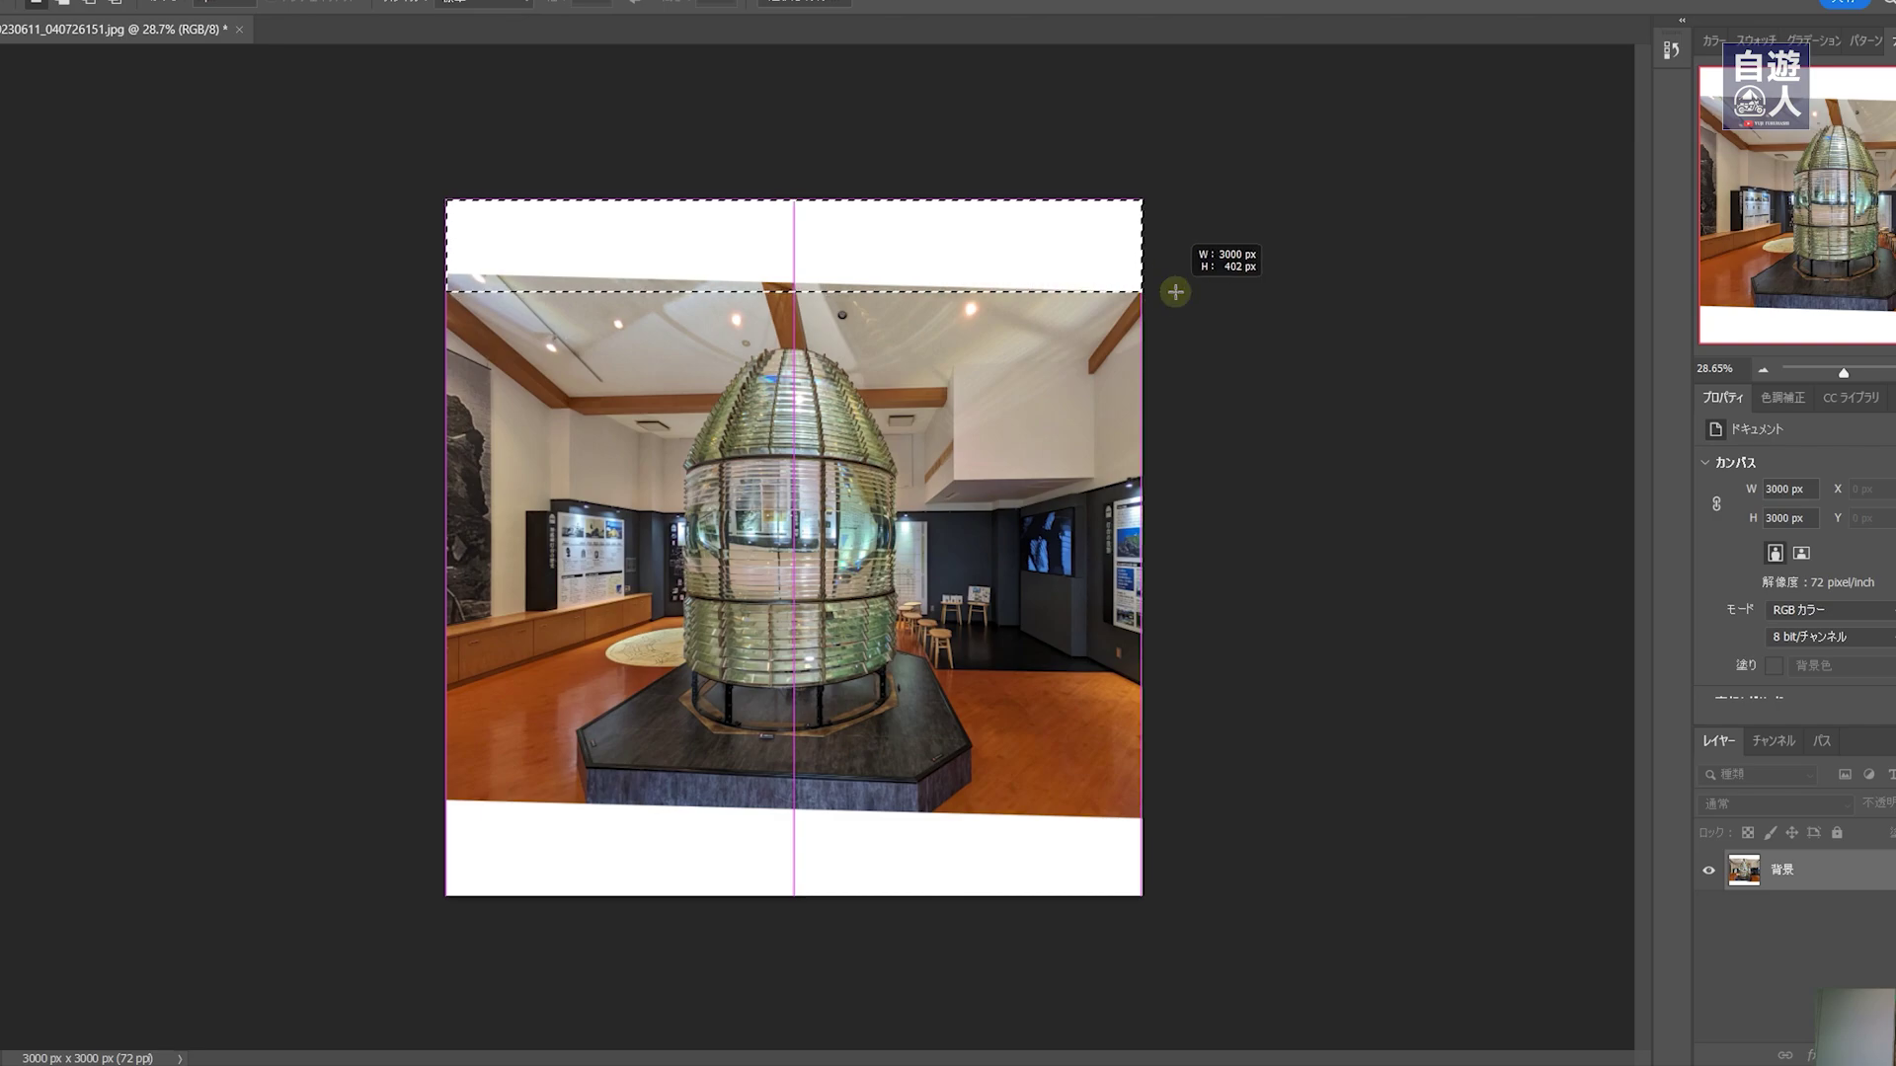
{"action": "mouse_move", "coordinate": [446, 798]}
{"action": "left_mouse_down"}
{"action": "mouse_move", "coordinate": [844, 949]}
{"action": "mouse_move", "coordinate": [1152, 955]}
{"action": "left_mouse_up"}
{"action": "left_click", "coordinate": [649, 318]}
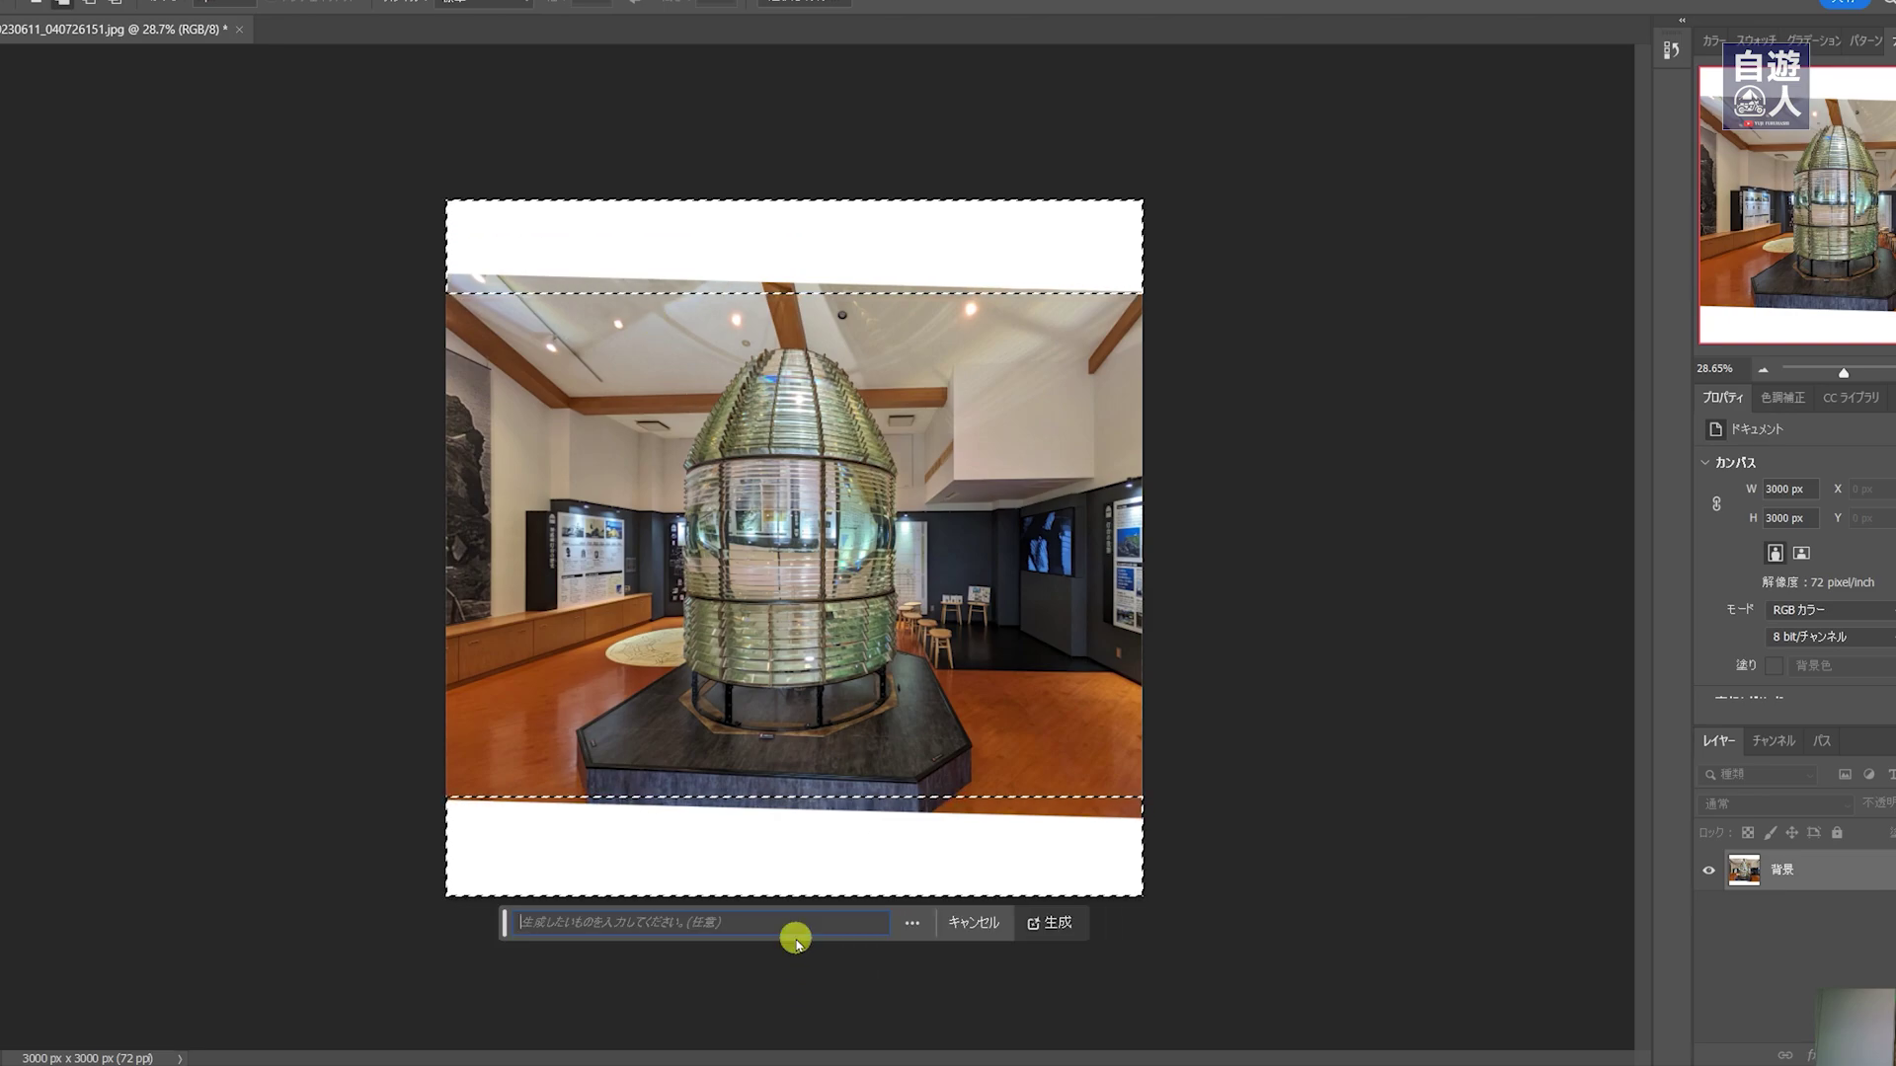
{"action": "type", "text": "addition"}
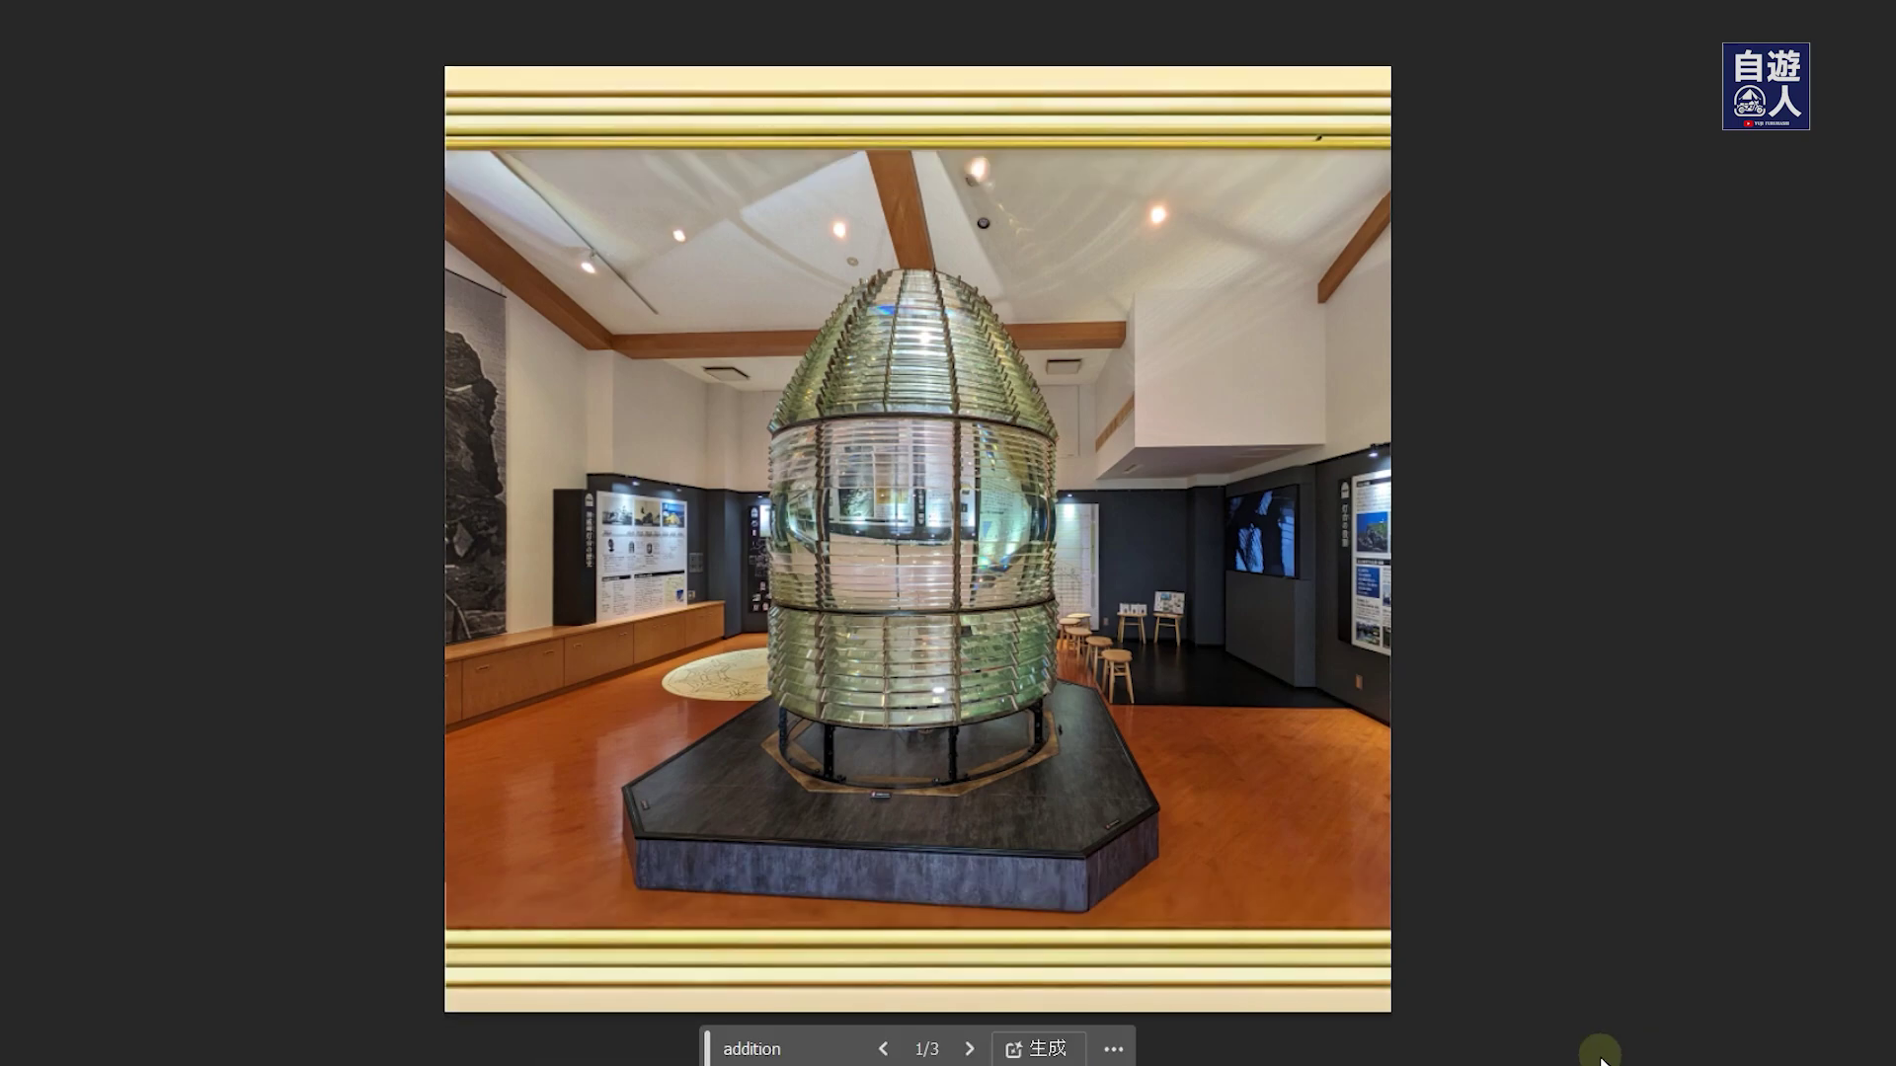
{"action": "left_click", "coordinate": [969, 1050]}
{"action": "left_click", "coordinate": [968, 1048]}
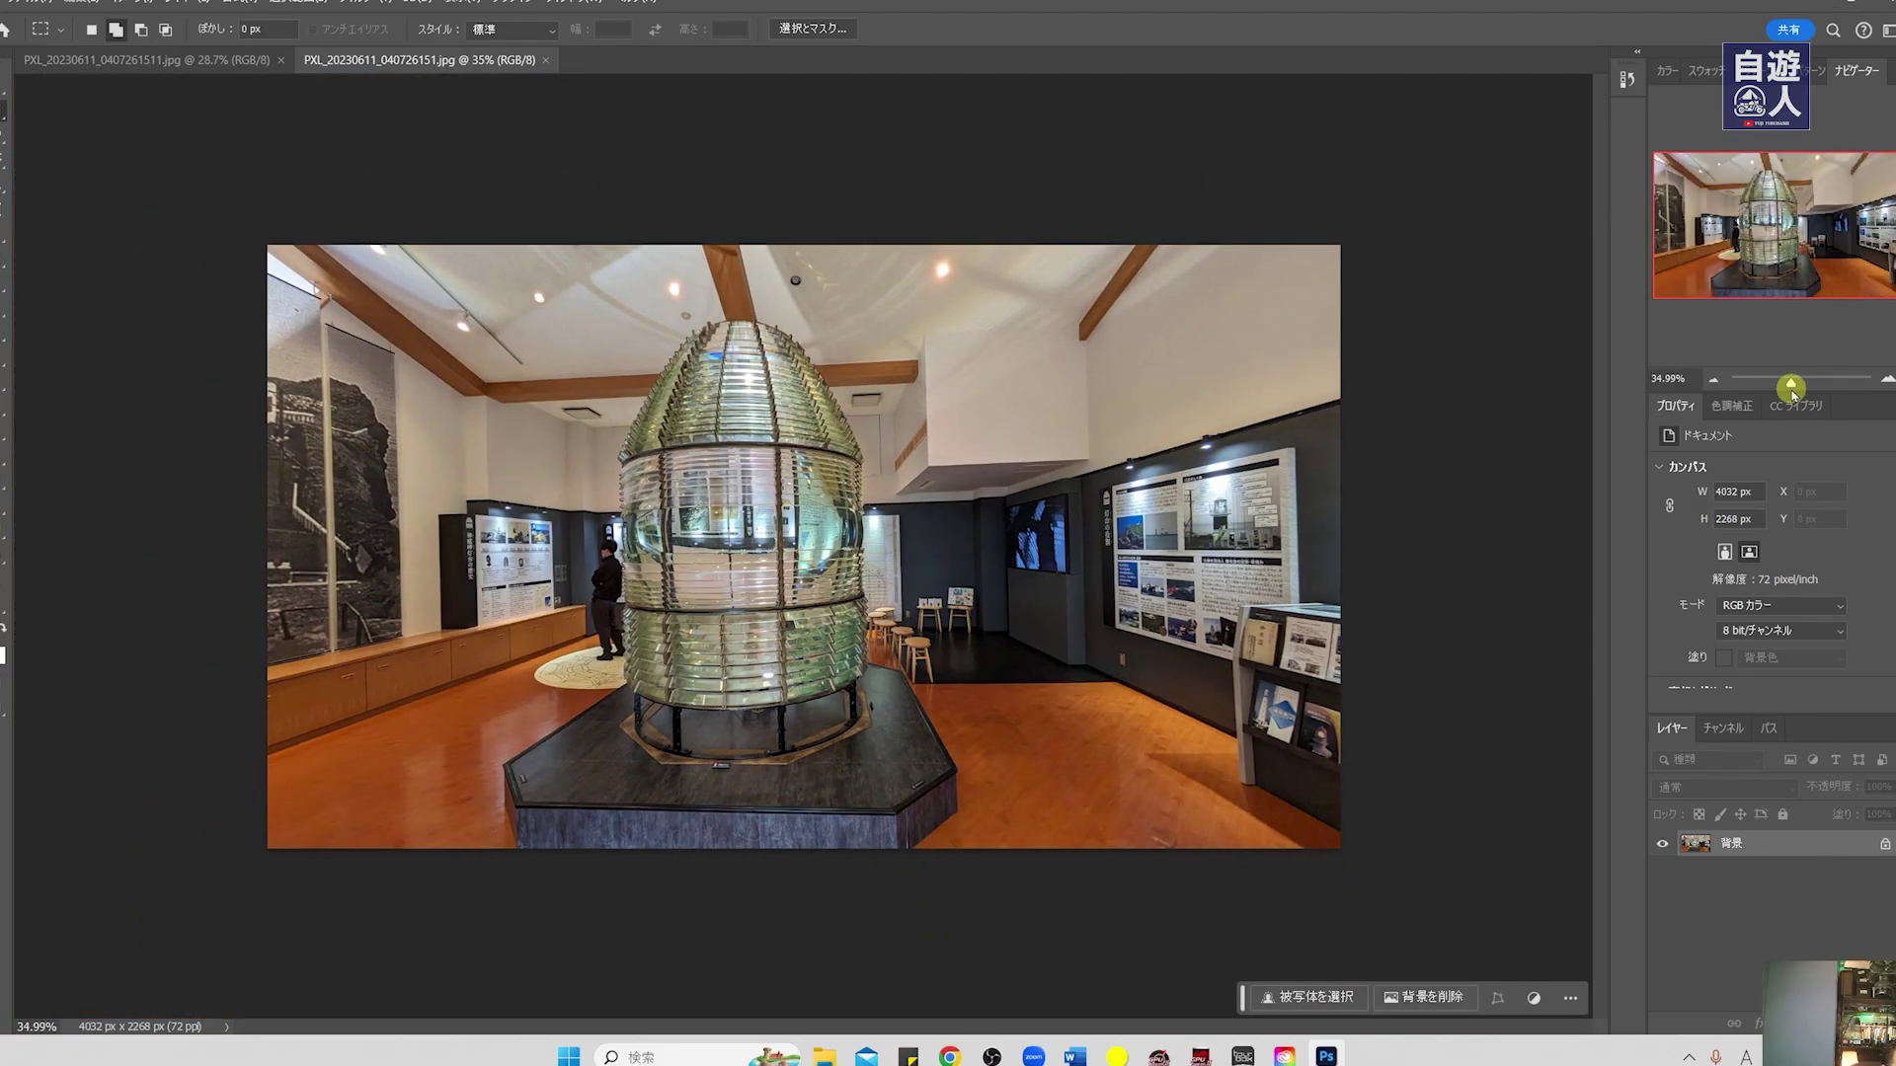
Toggle between the square lighthouse result and the original wide photo to compare them.
{"action": "left_click", "coordinate": [186, 61]}
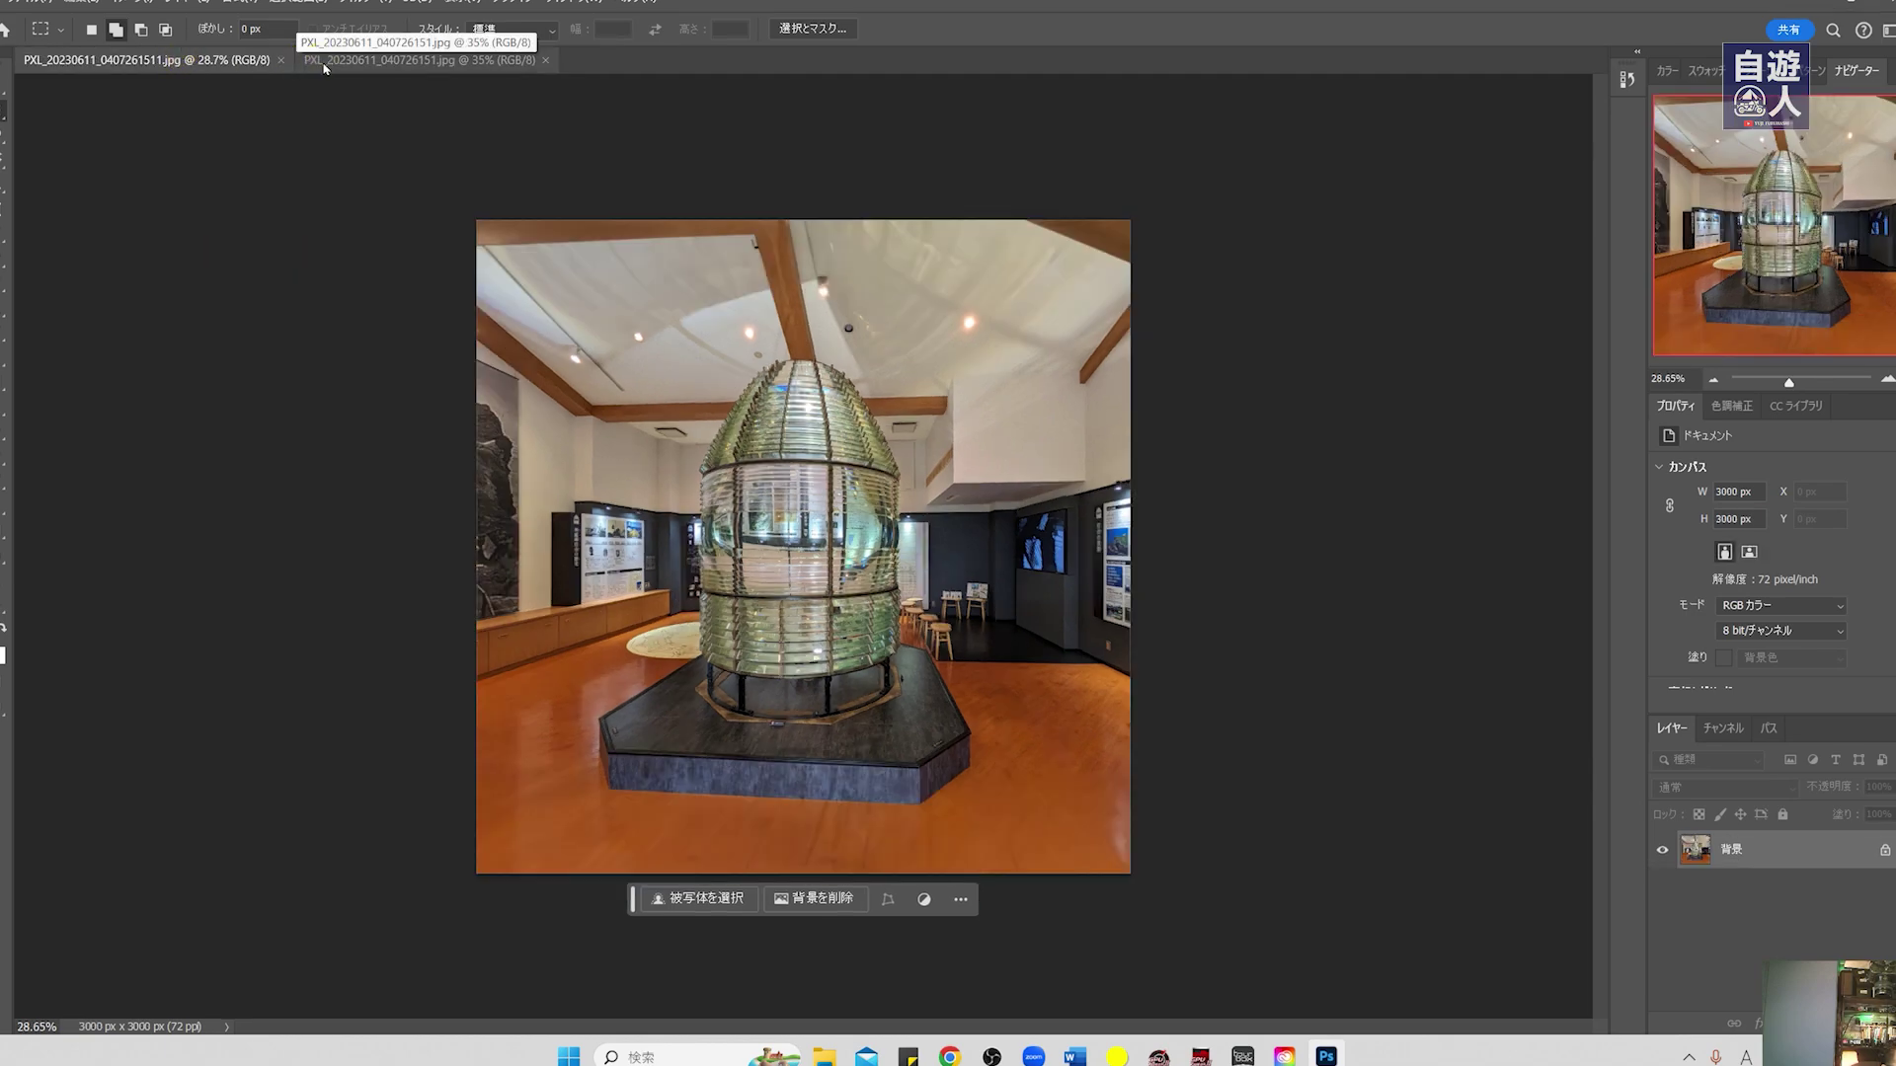
{"action": "key", "text": "ctrl+Tab"}
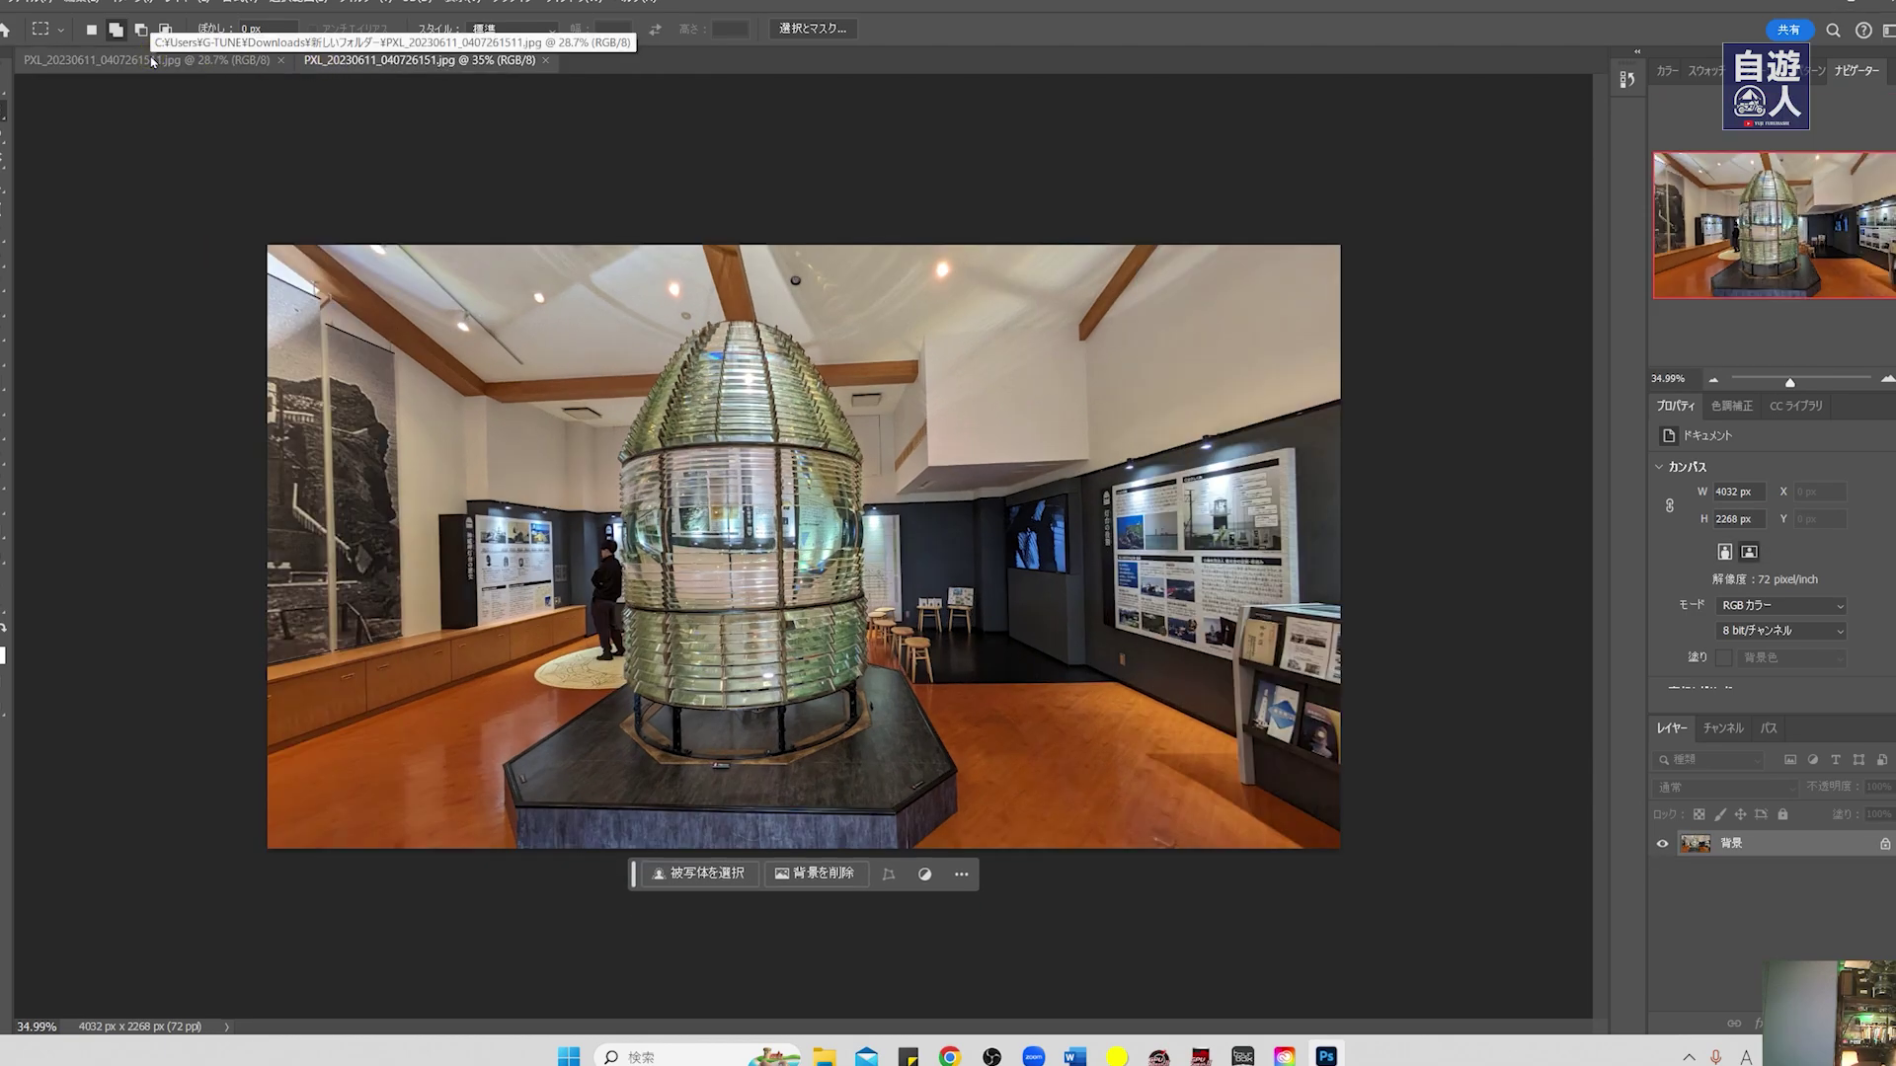
{"action": "left_click", "coordinate": [153, 61]}
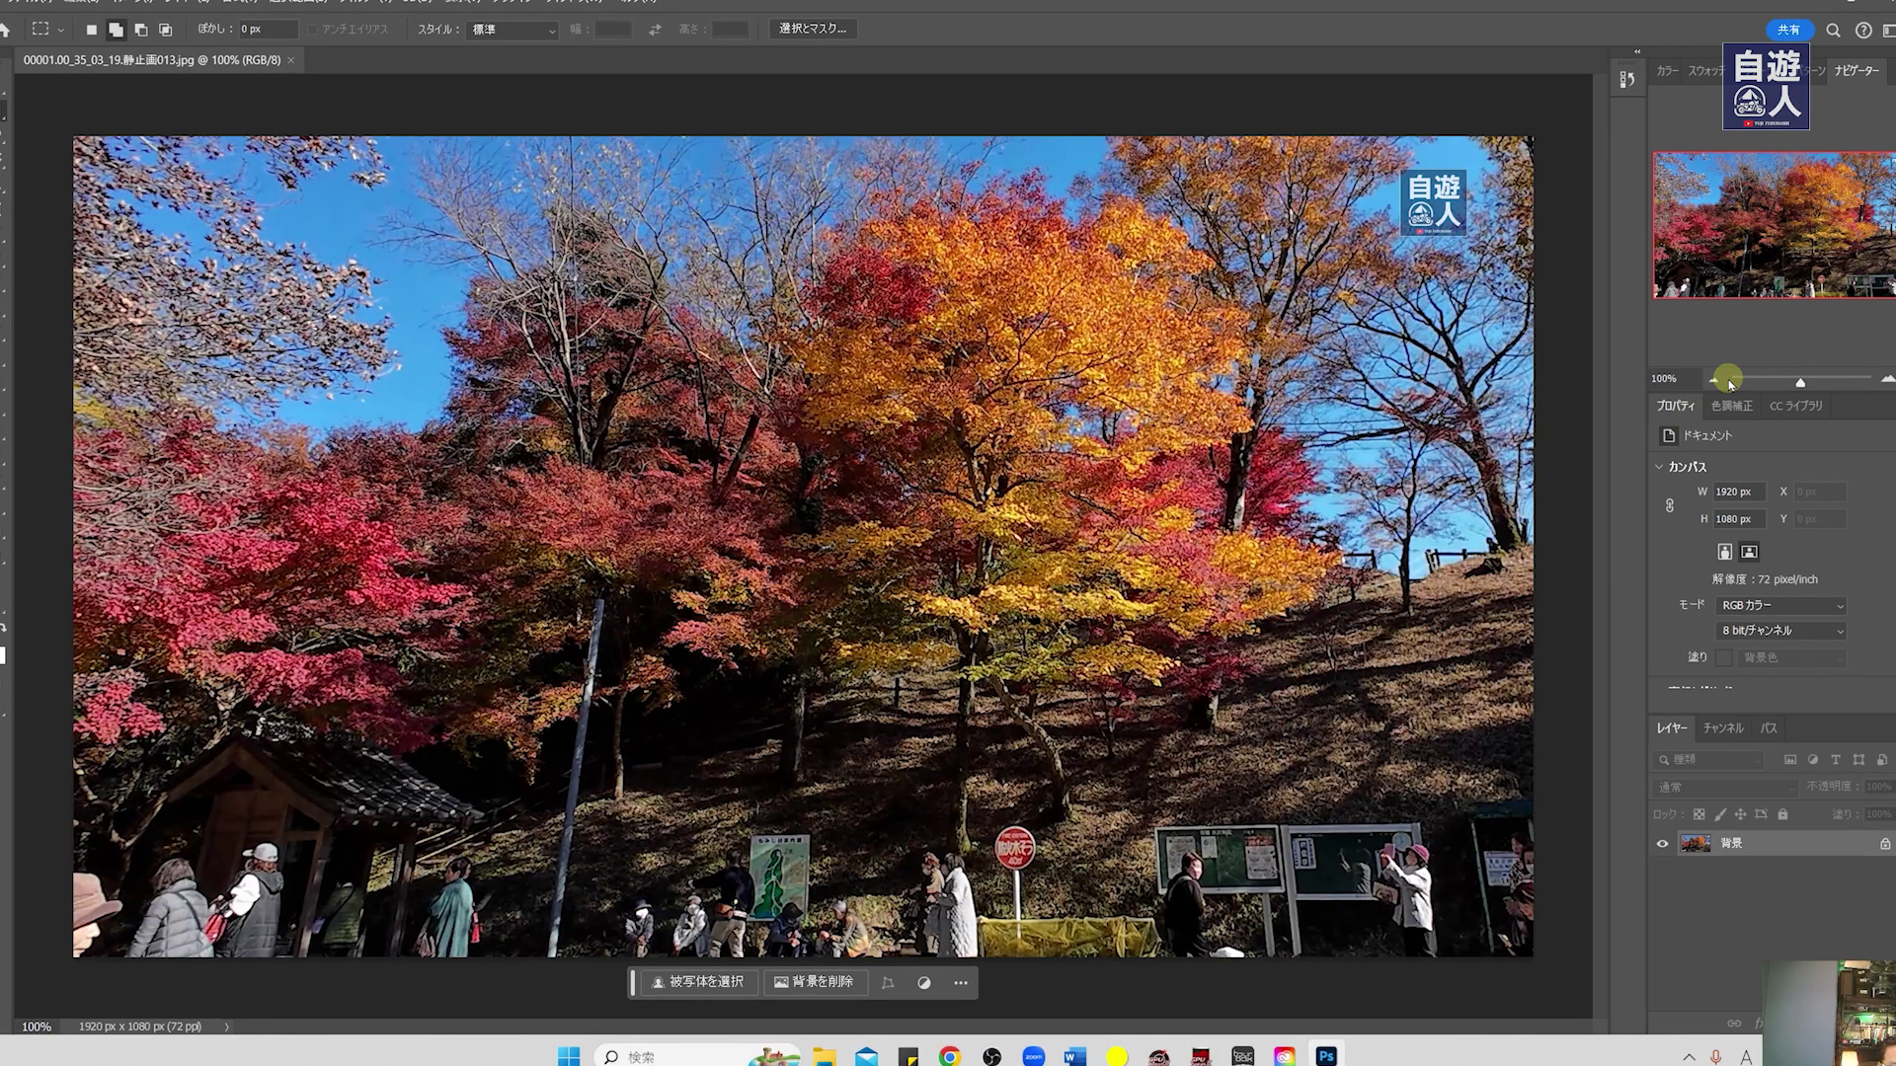
Lasso the visitors and signboards along the photo's bottom edge, adding the tall pole.
{"action": "left_click", "coordinate": [1715, 379]}
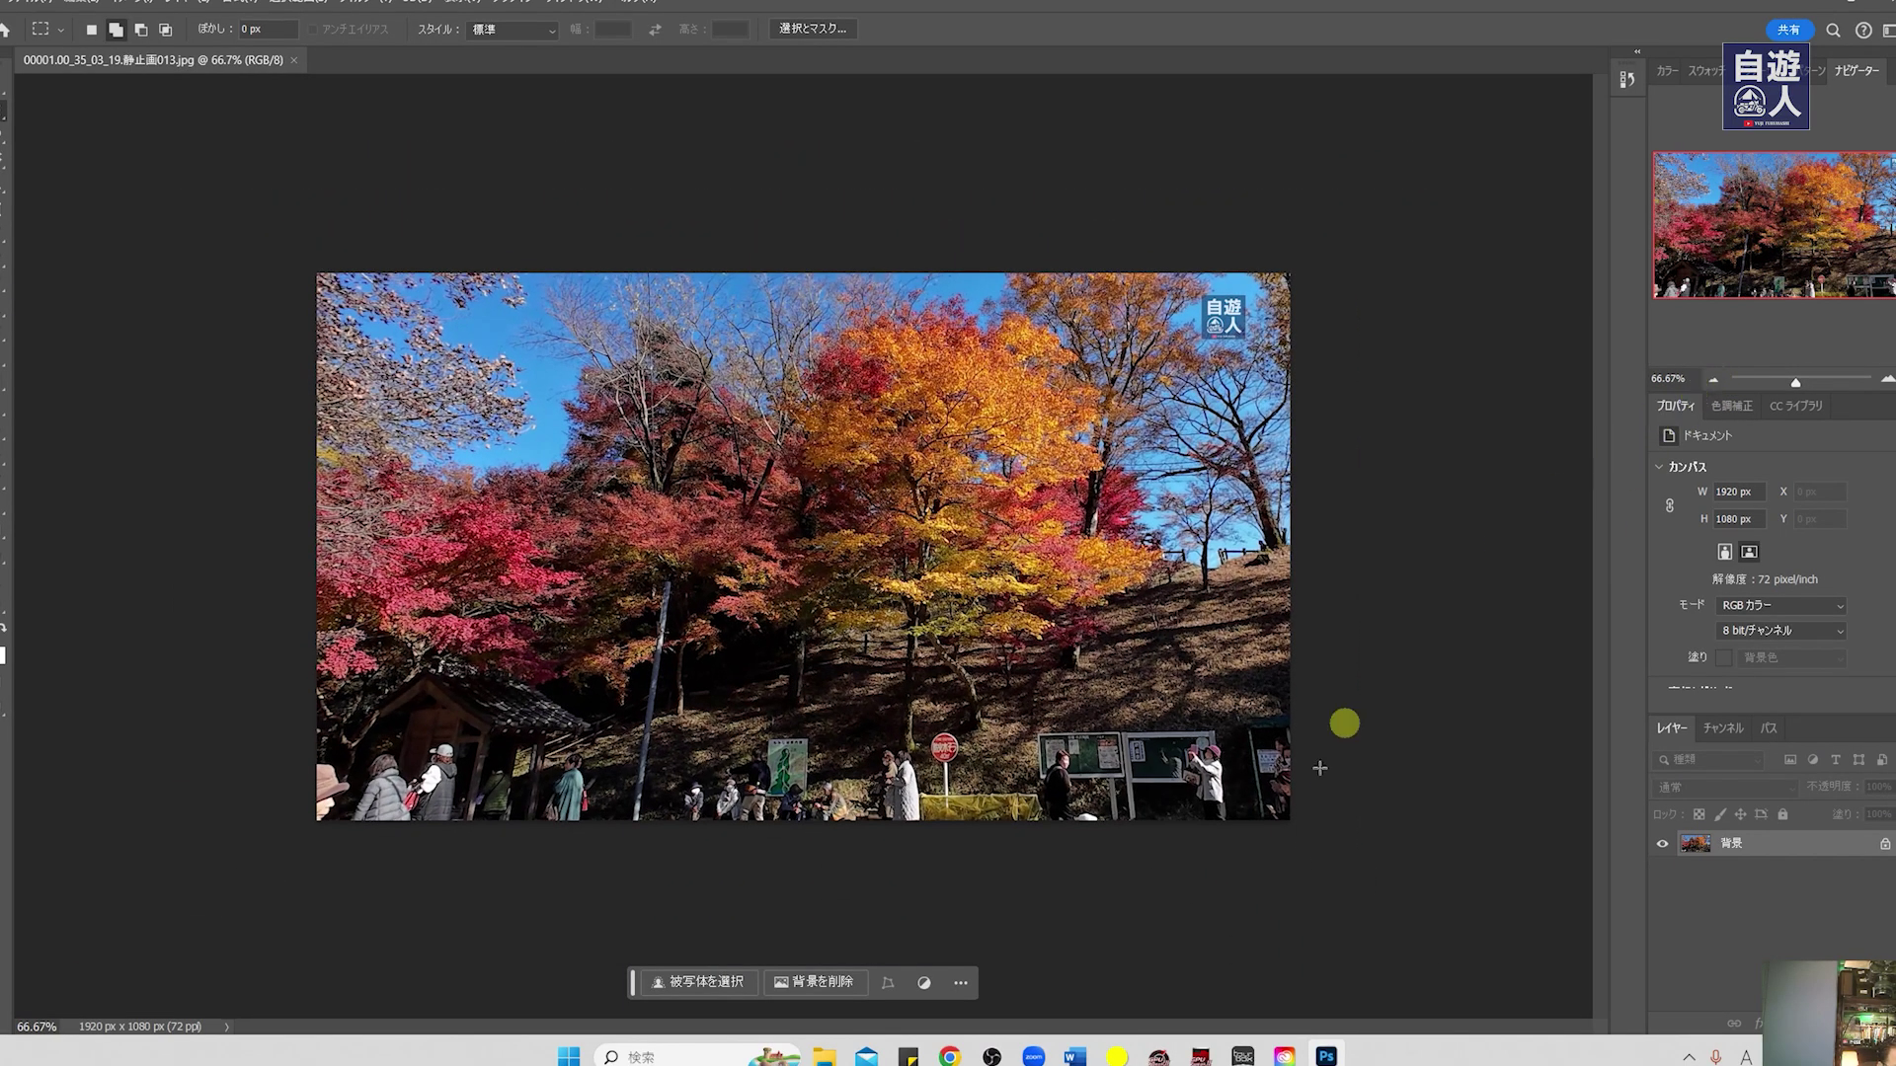
{"action": "left_click", "coordinate": [4, 140]}
{"action": "left_click_drag", "start_coordinate": [296, 762], "coordinate": [390, 756]}
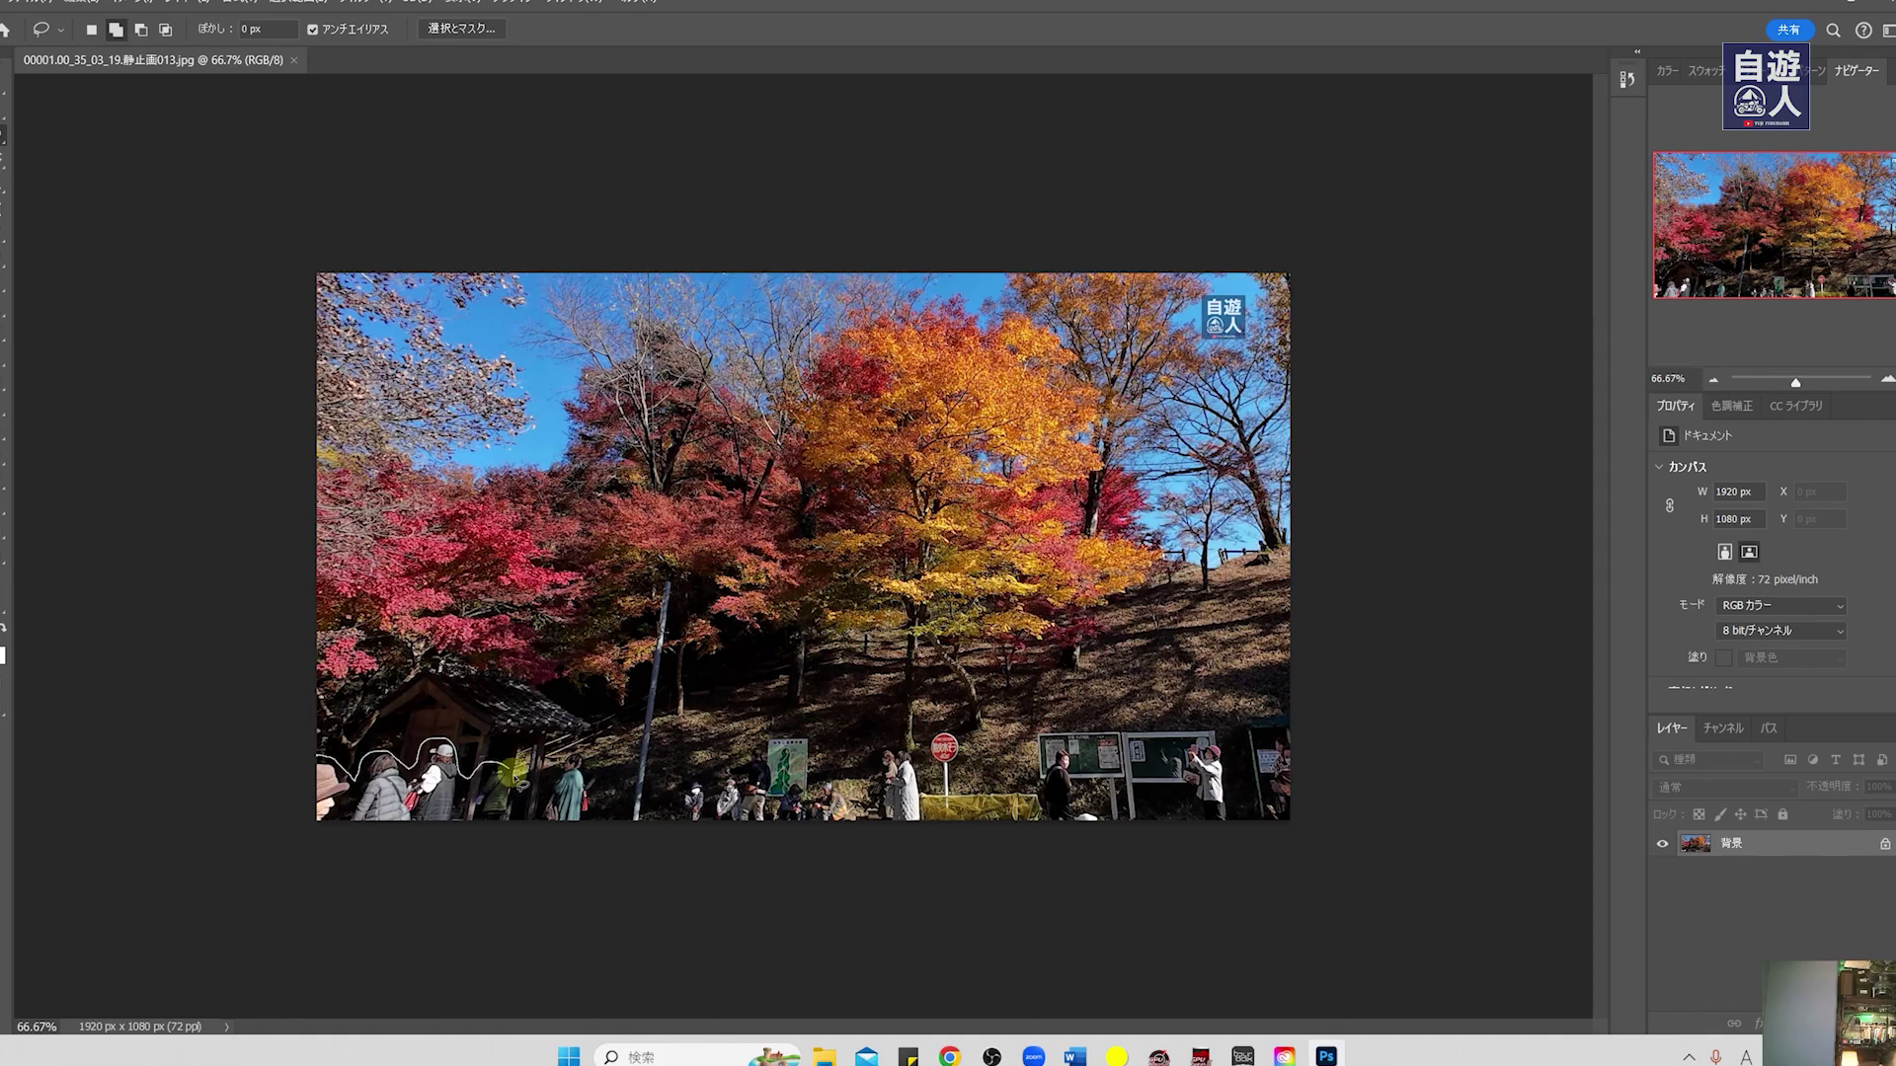
{"action": "left_click_drag", "start_coordinate": [597, 790], "coordinate": [1205, 740]}
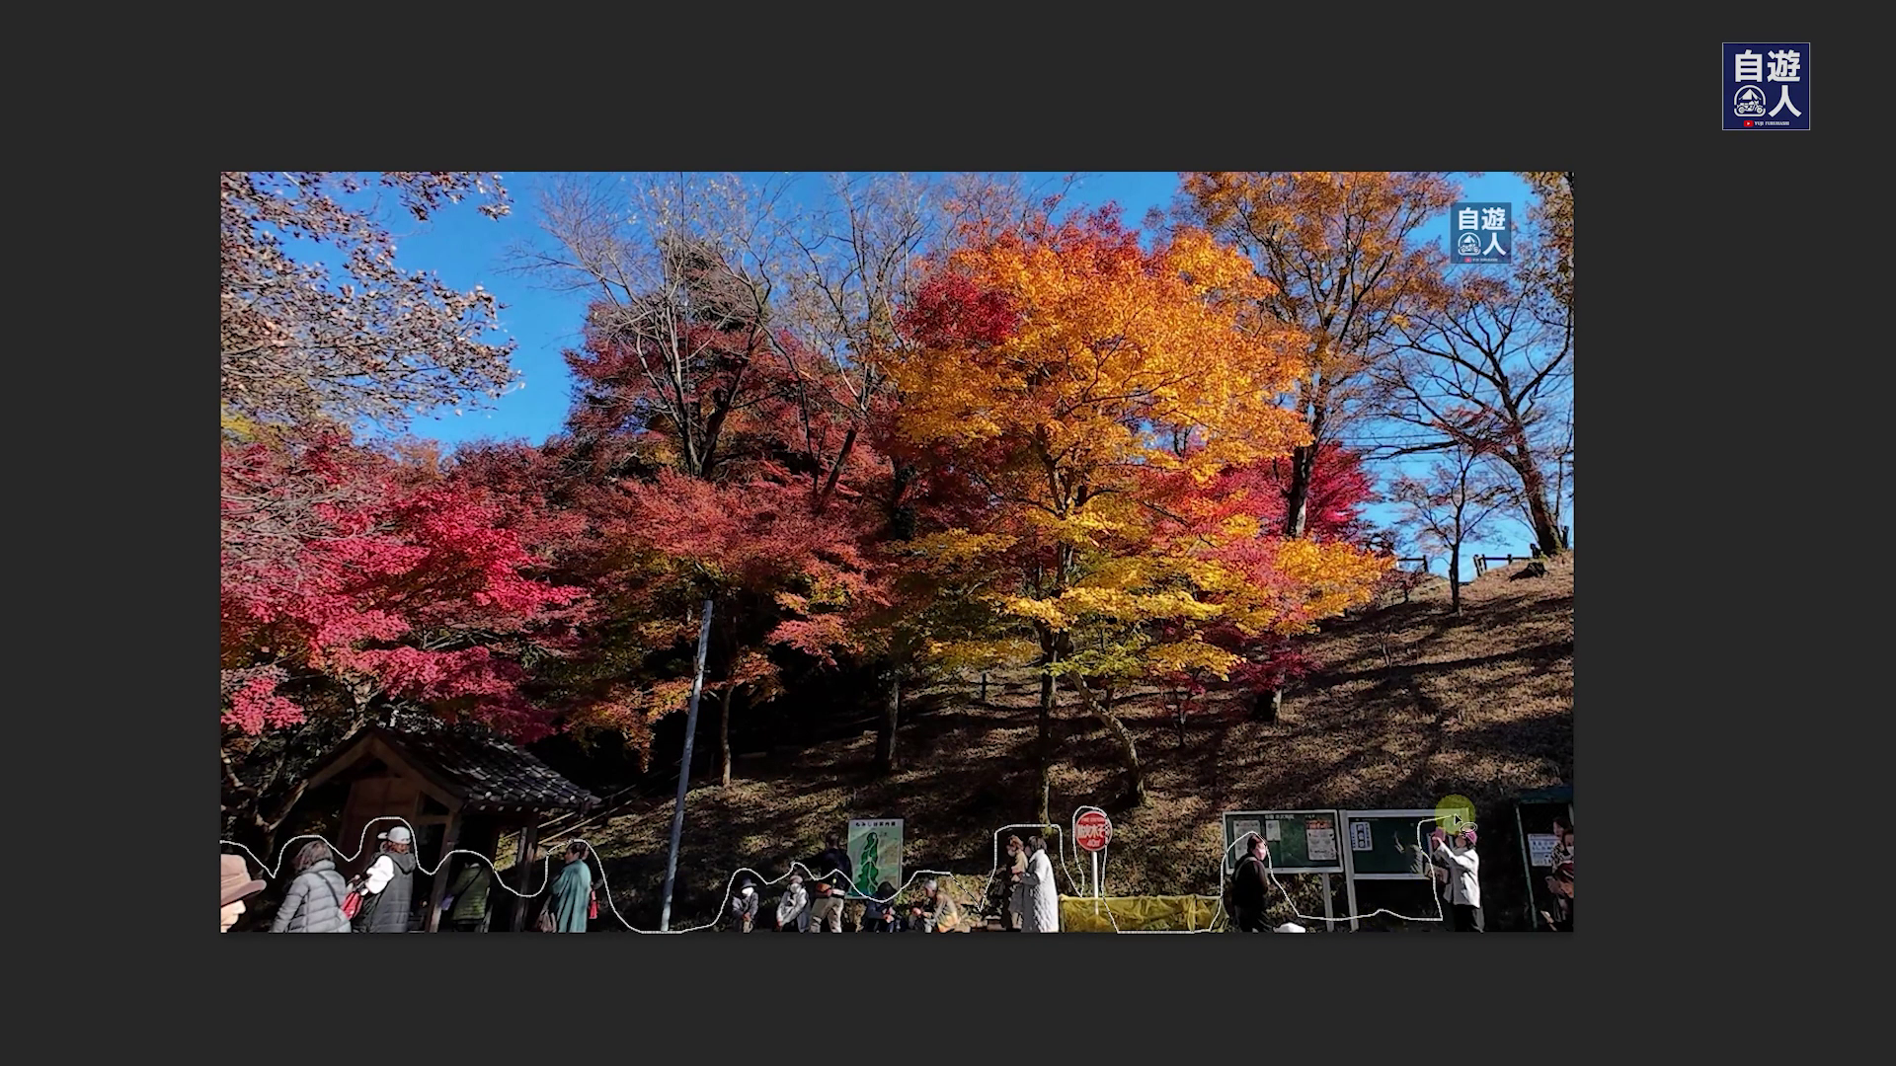
{"action": "mouse_move", "coordinate": [1456, 819]}
{"action": "left_mouse_down"}
{"action": "mouse_move", "coordinate": [1566, 988]}
{"action": "mouse_move", "coordinate": [171, 868]}
{"action": "left_mouse_up"}
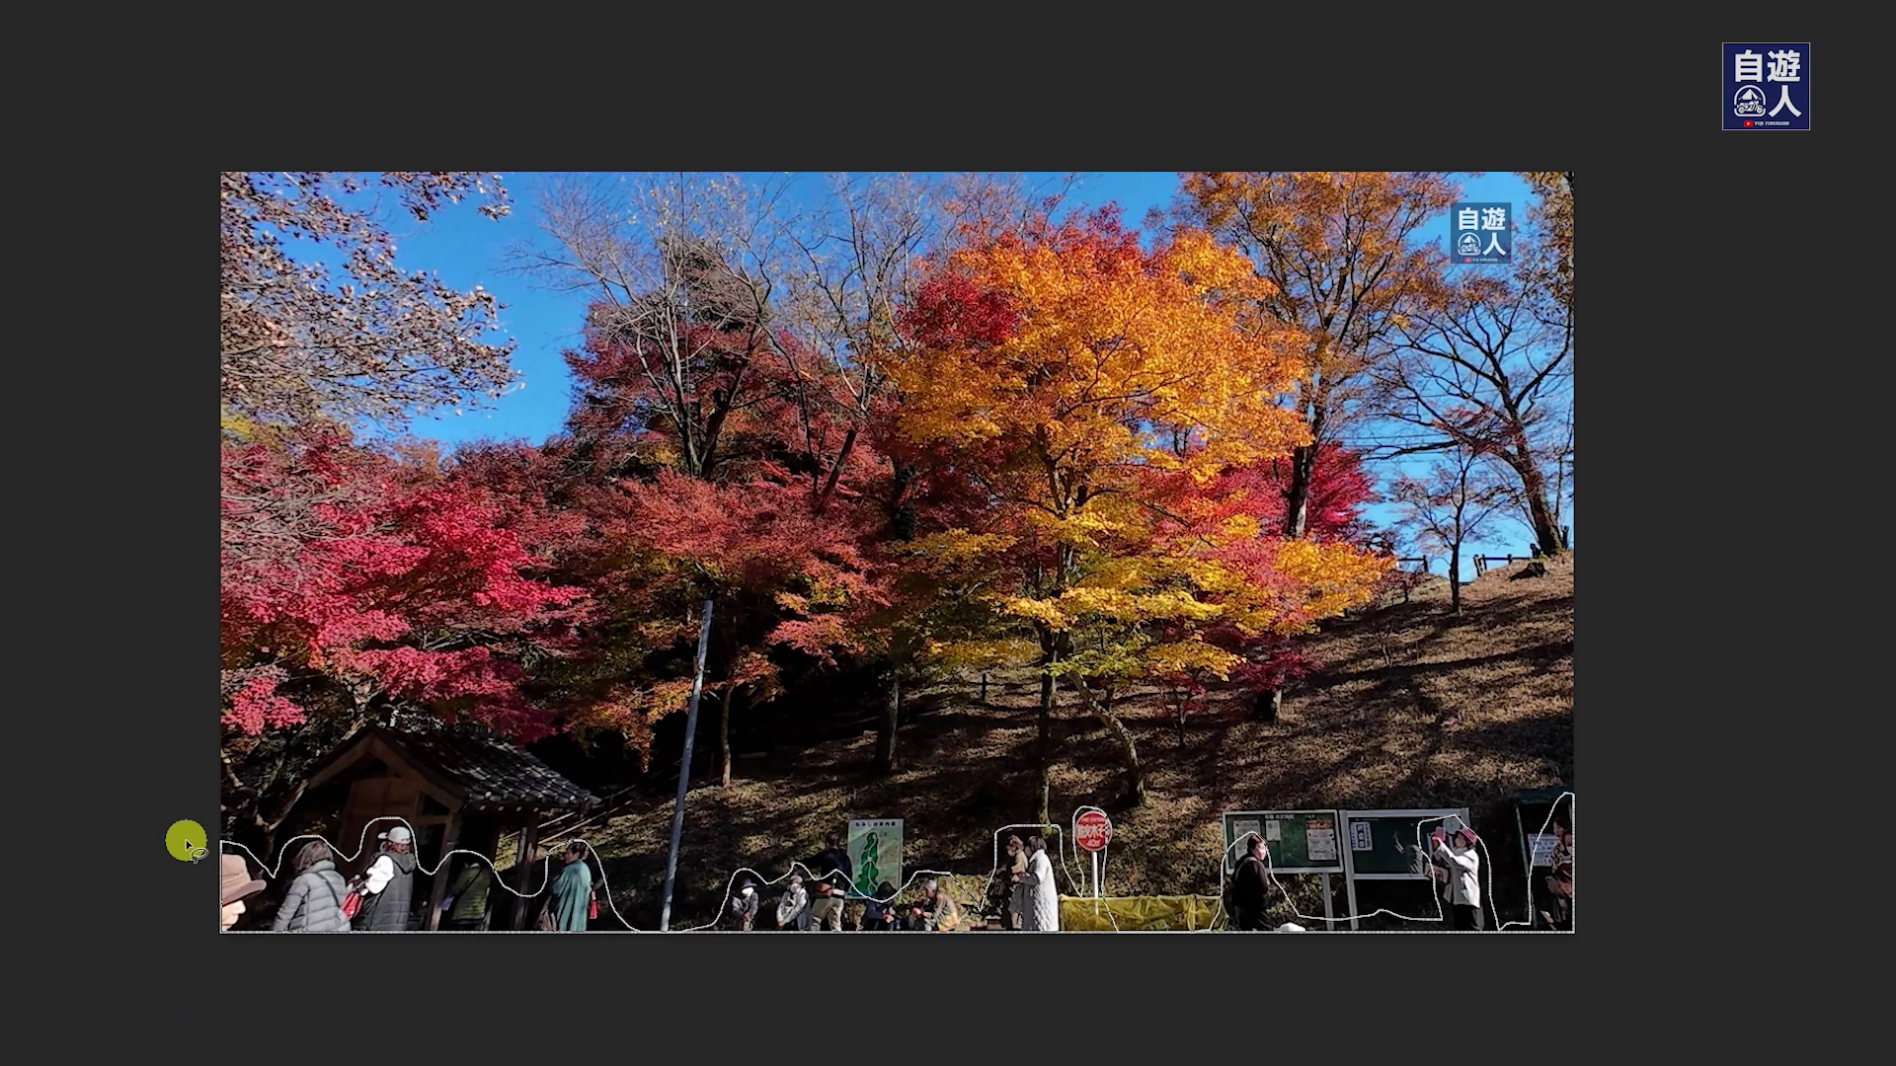
{"action": "left_click_drag", "start_coordinate": [172, 867], "coordinate": [187, 917]}
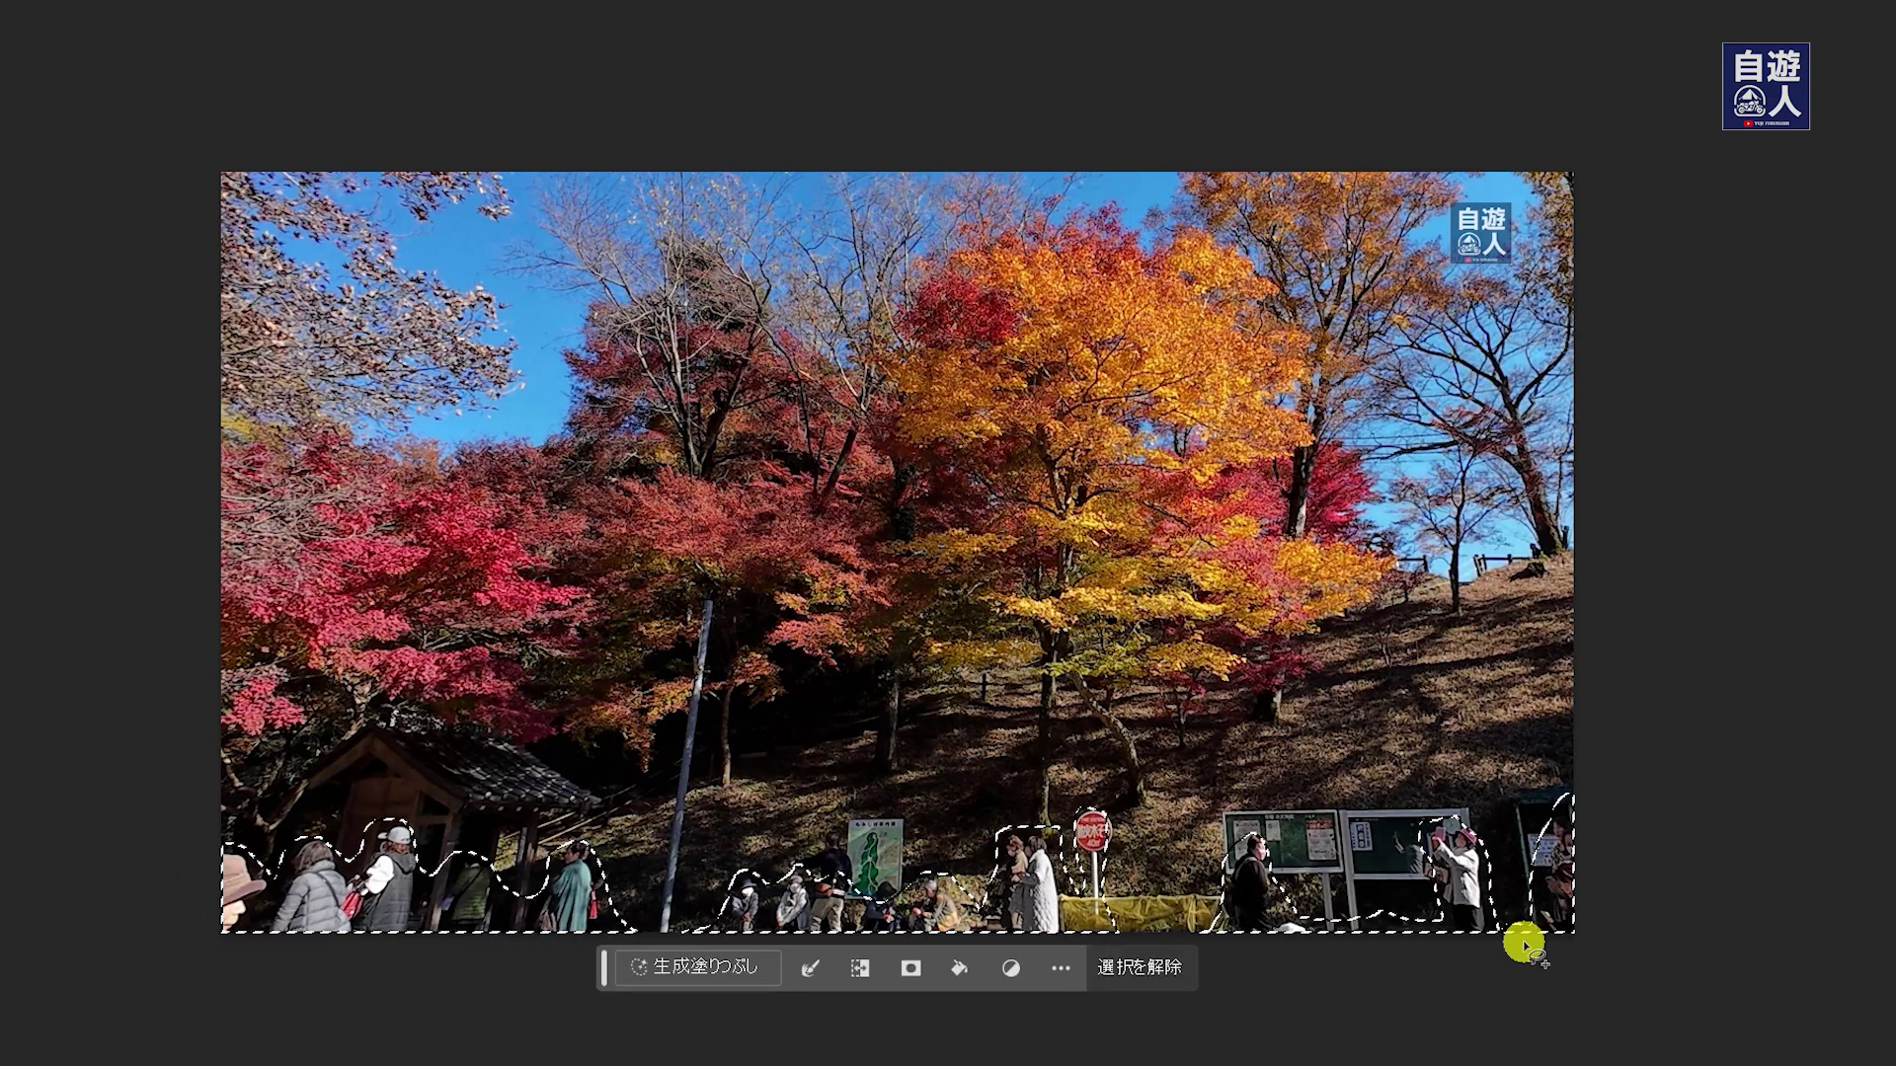
{"action": "mouse_move", "coordinate": [1524, 939]}
{"action": "left_mouse_down"}
{"action": "mouse_move", "coordinate": [1465, 816]}
{"action": "mouse_move", "coordinate": [1229, 928]}
{"action": "left_mouse_up"}
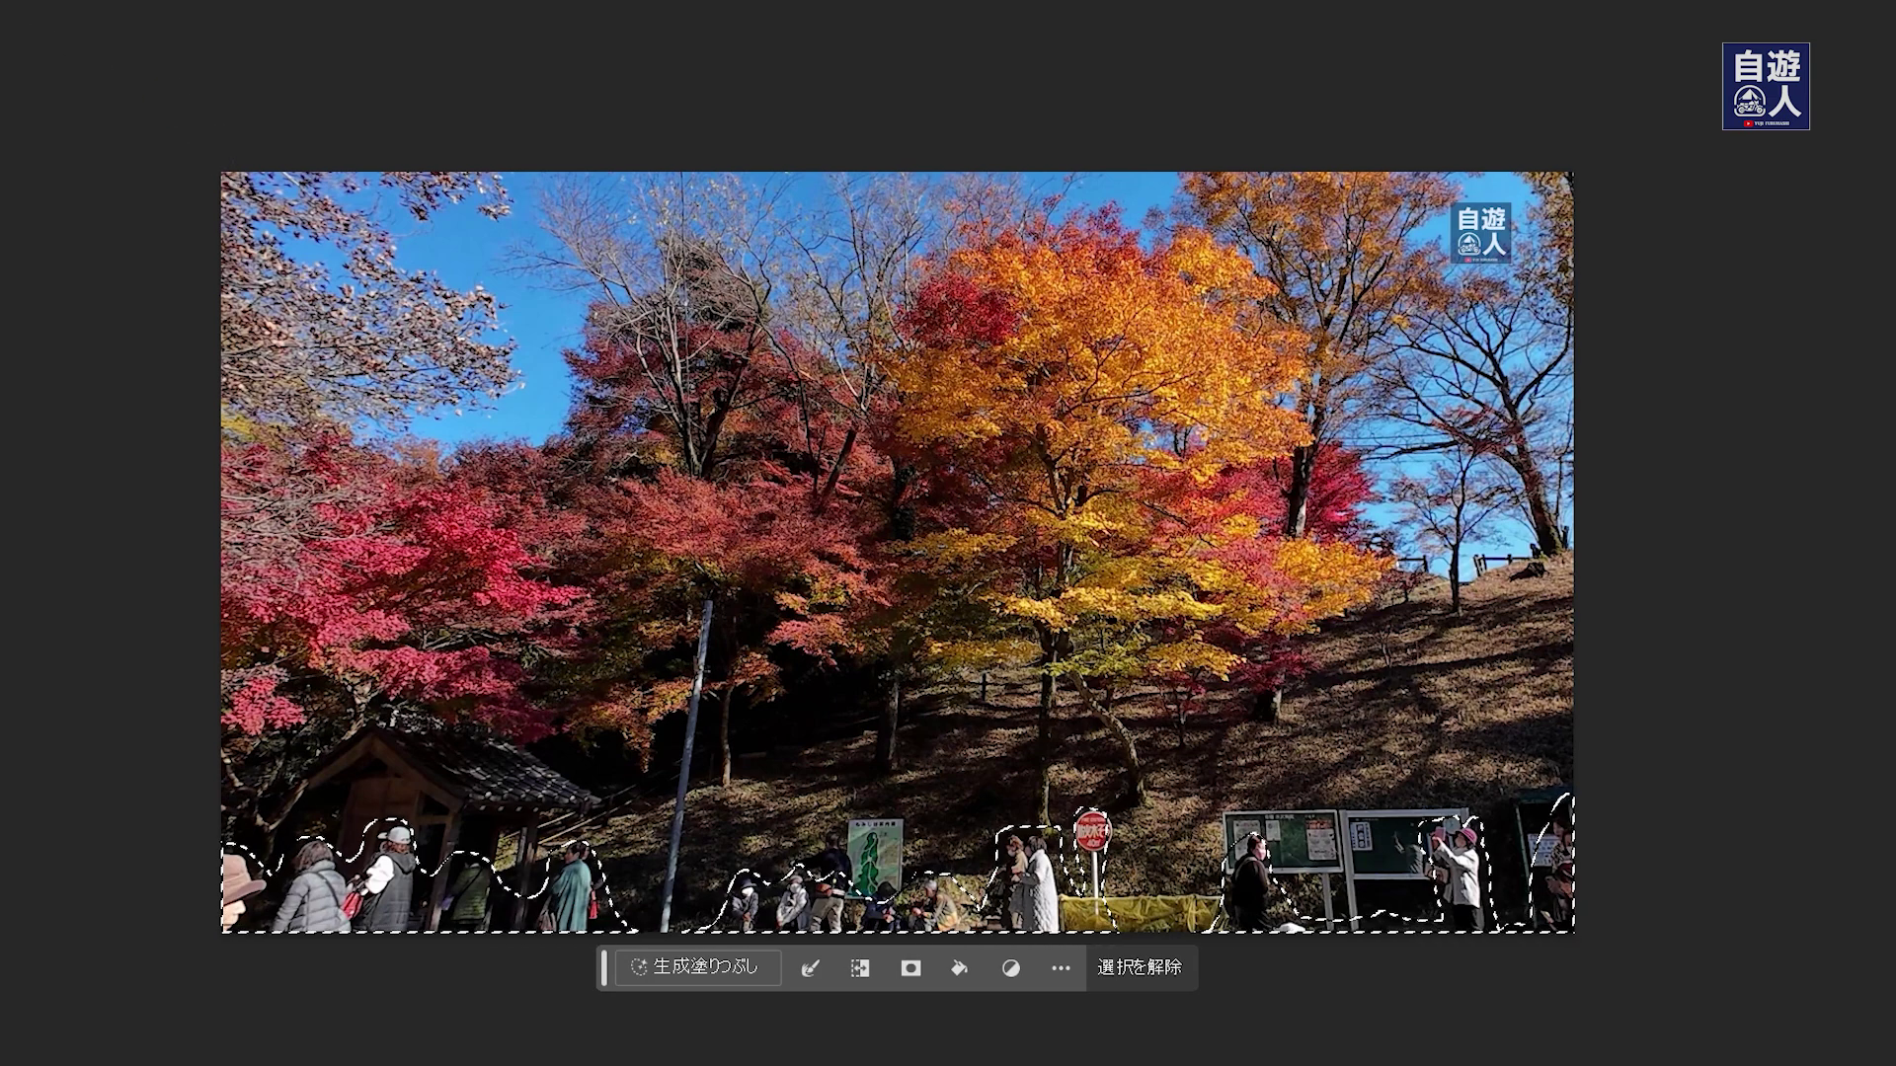
{"action": "mouse_move", "coordinate": [708, 590]}
{"action": "left_mouse_down"}
{"action": "mouse_move", "coordinate": [667, 962]}
{"action": "mouse_move", "coordinate": [684, 624]}
{"action": "mouse_move", "coordinate": [703, 595]}
{"action": "mouse_move", "coordinate": [726, 608]}
{"action": "left_mouse_up"}
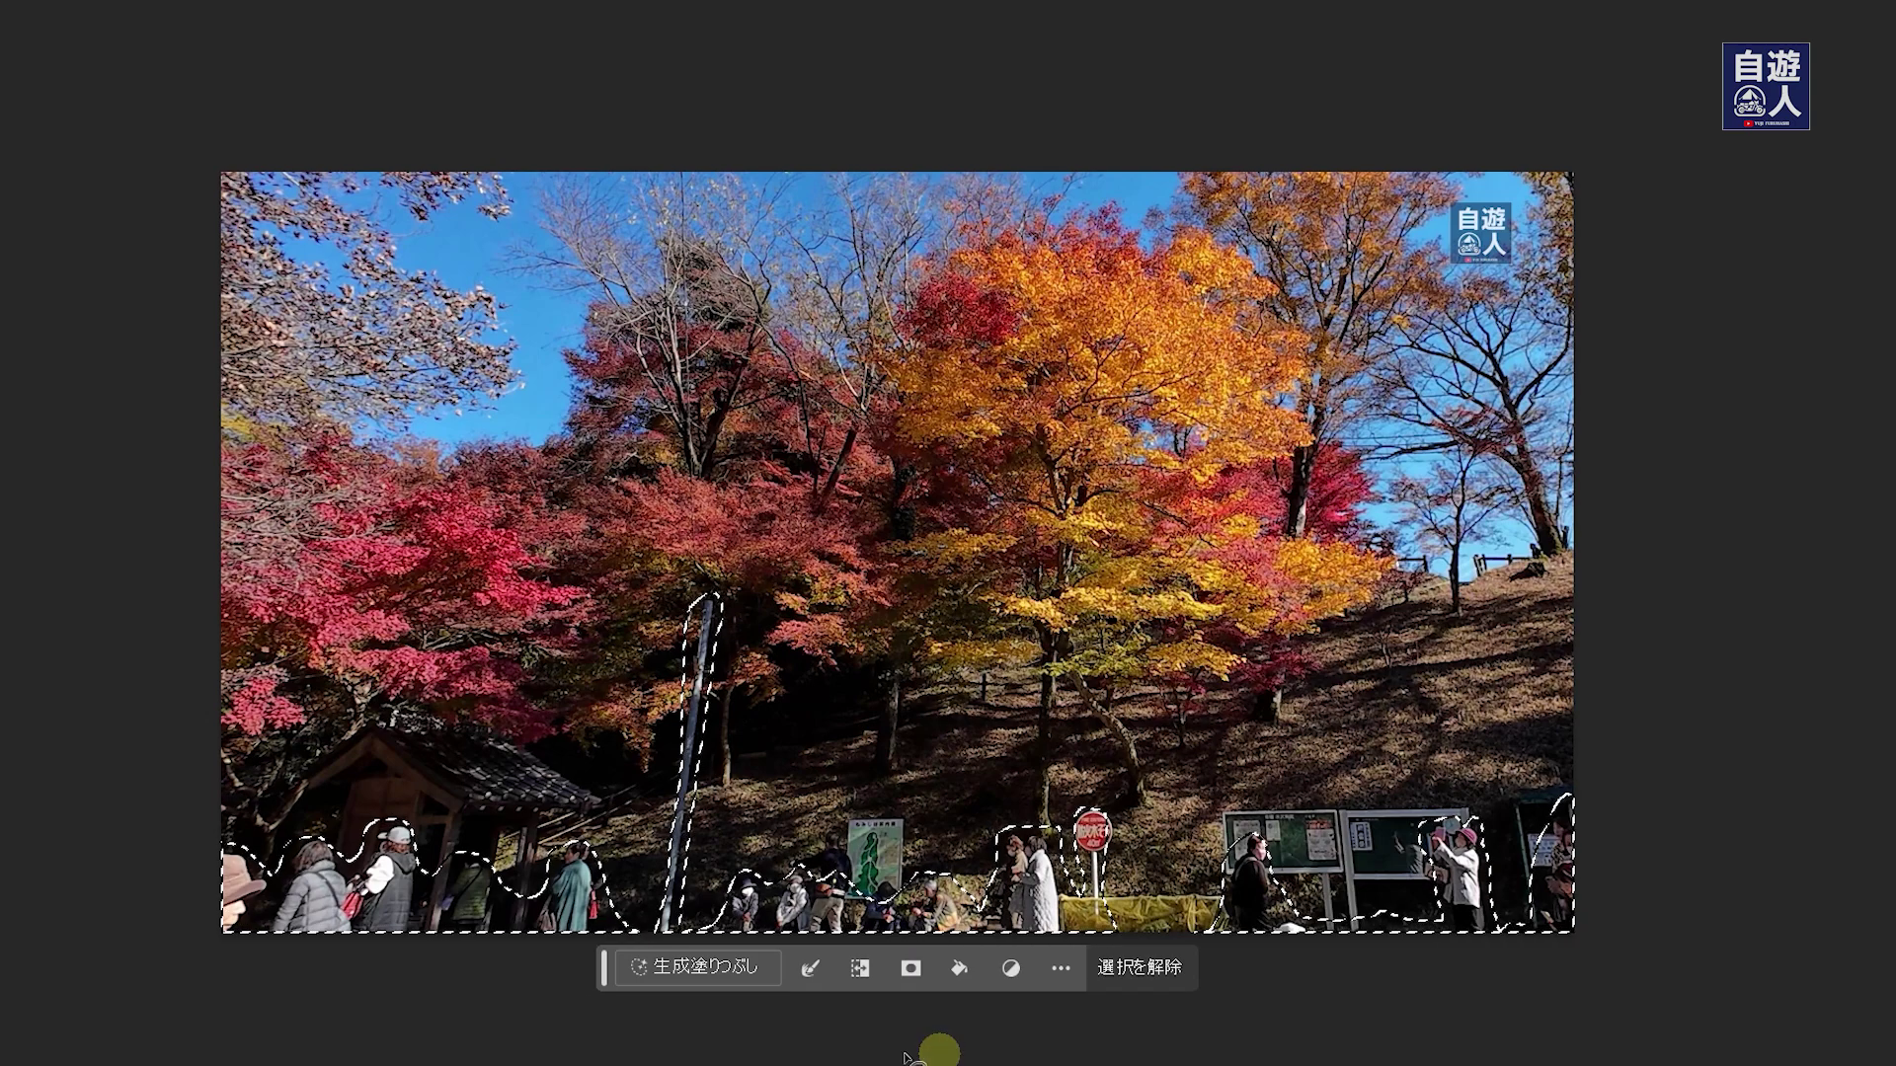
Run Generative Fill with the prompt 'erase' on the selected visitors and pole.
{"action": "left_click", "coordinate": [720, 966]}
{"action": "type", "text": "e"}
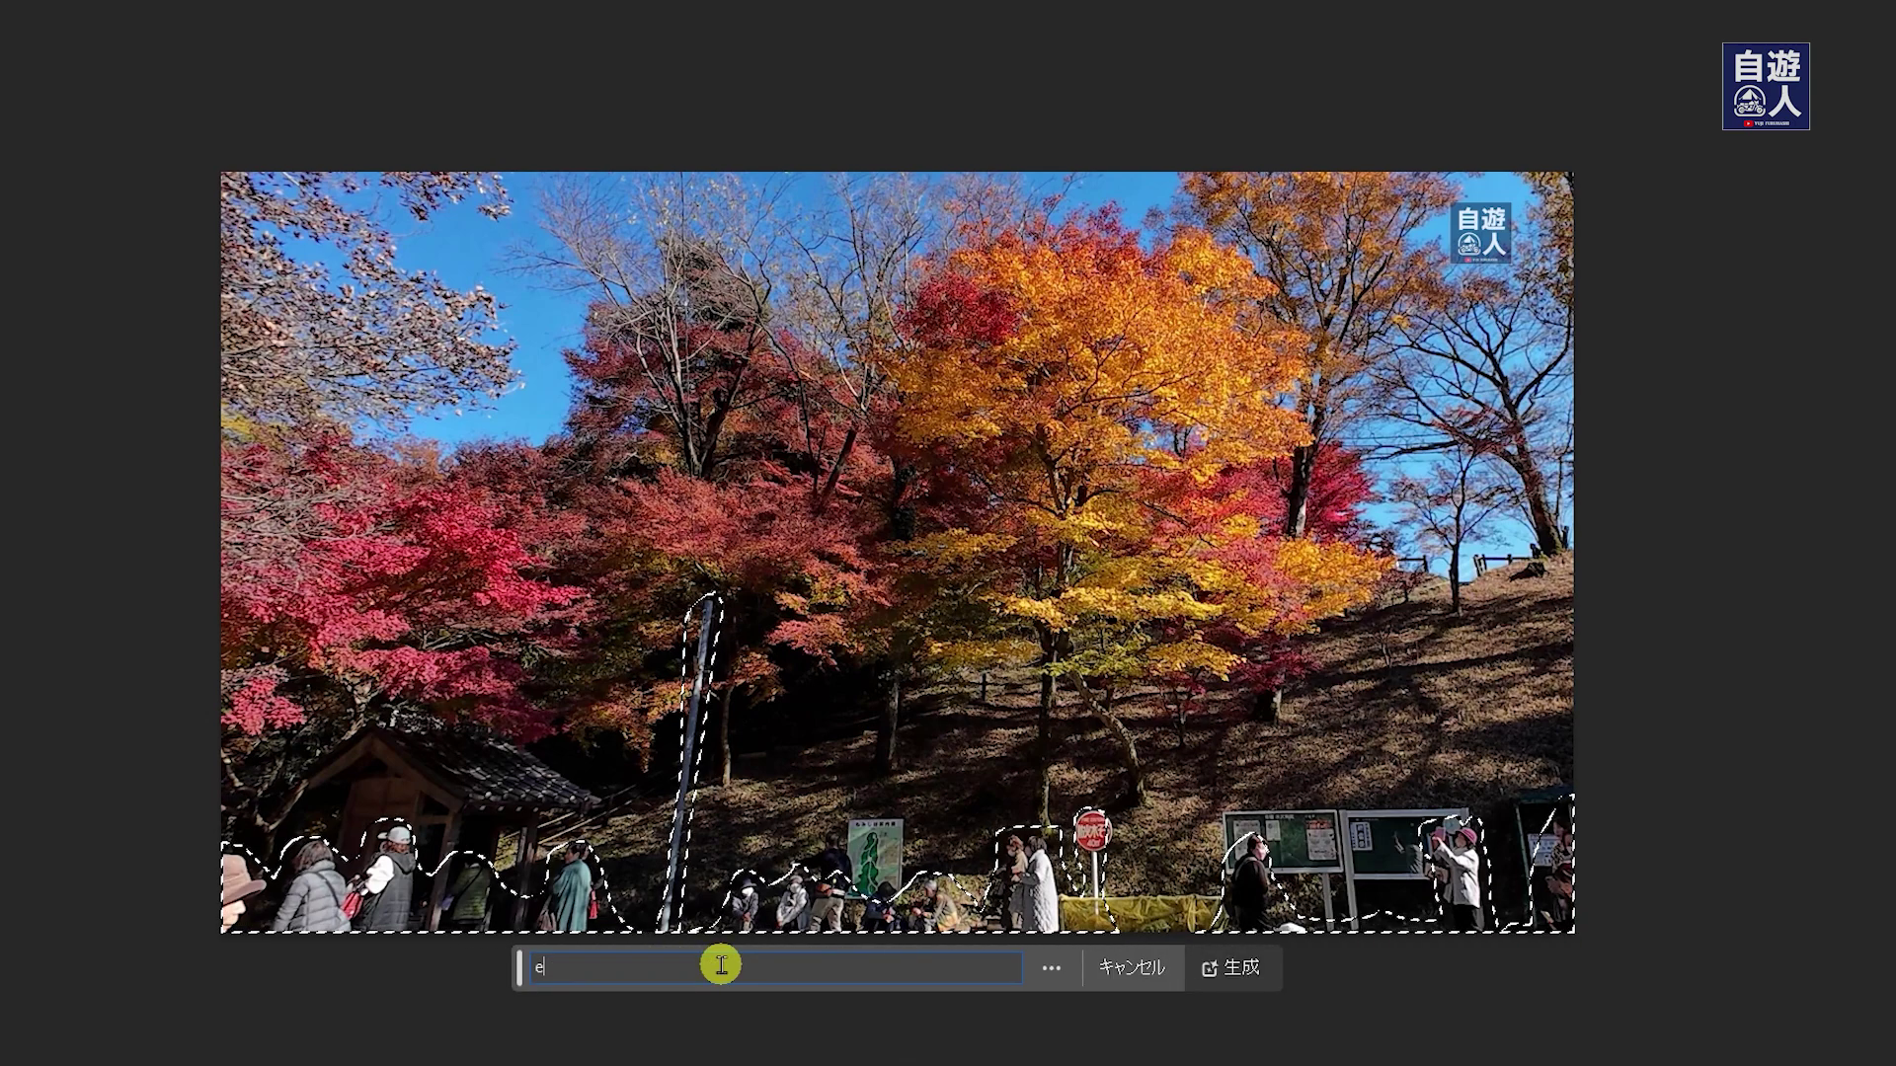
{"action": "type", "text": "rase"}
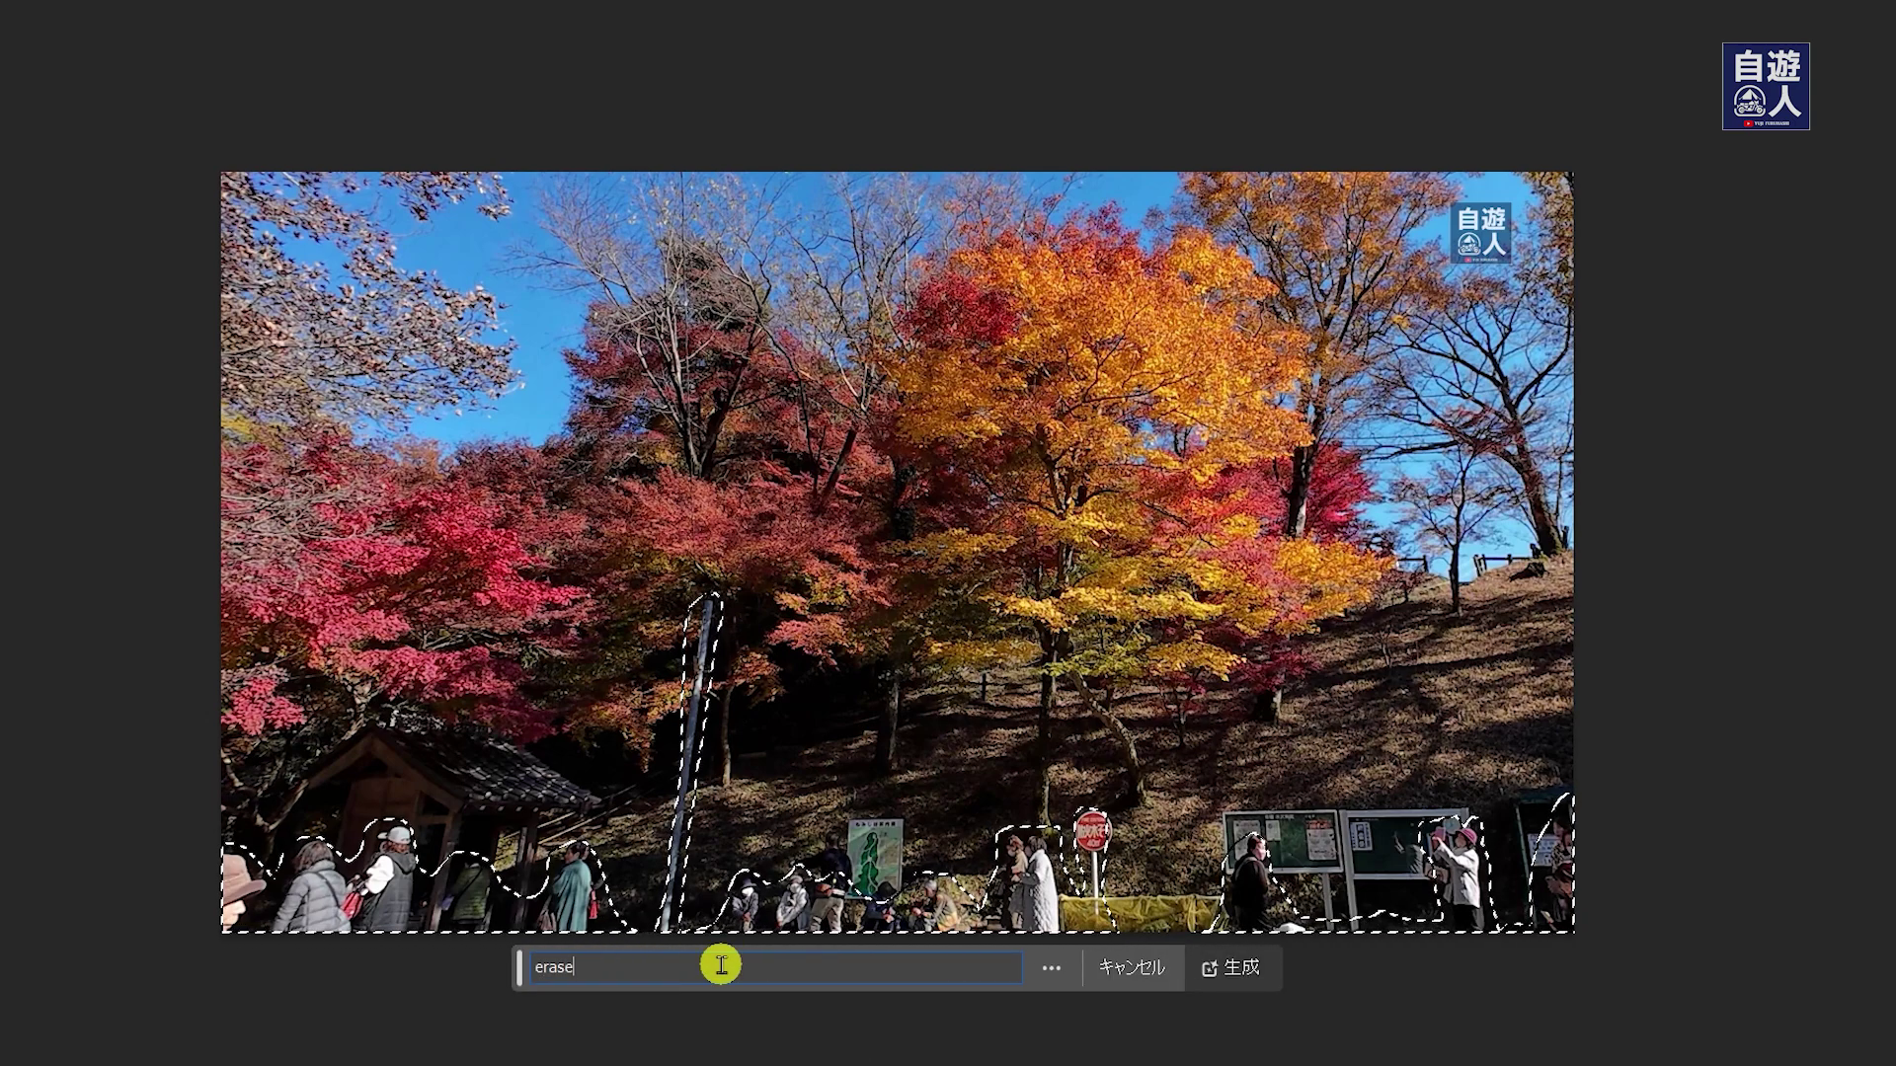
{"action": "key", "text": "Return"}
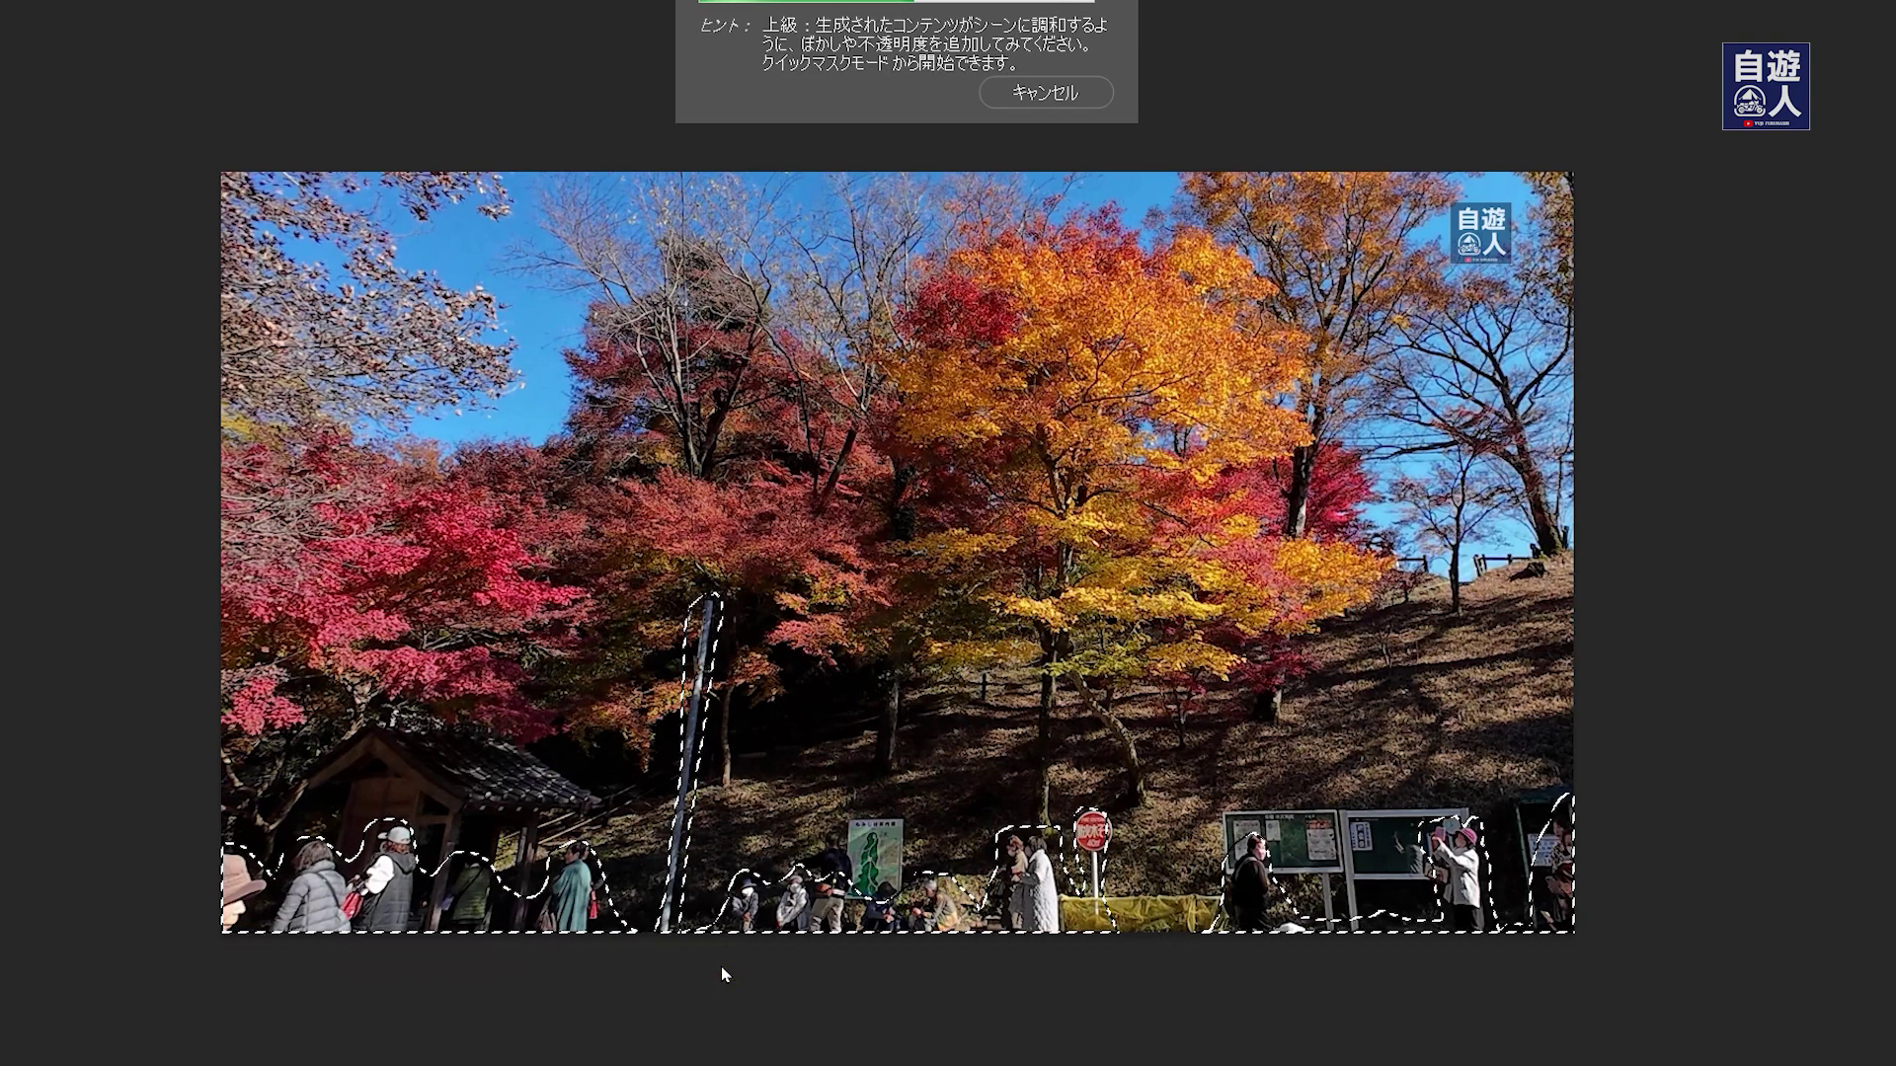
{"action": "left_click", "coordinate": [721, 974]}
{"action": "left_click", "coordinate": [720, 975]}
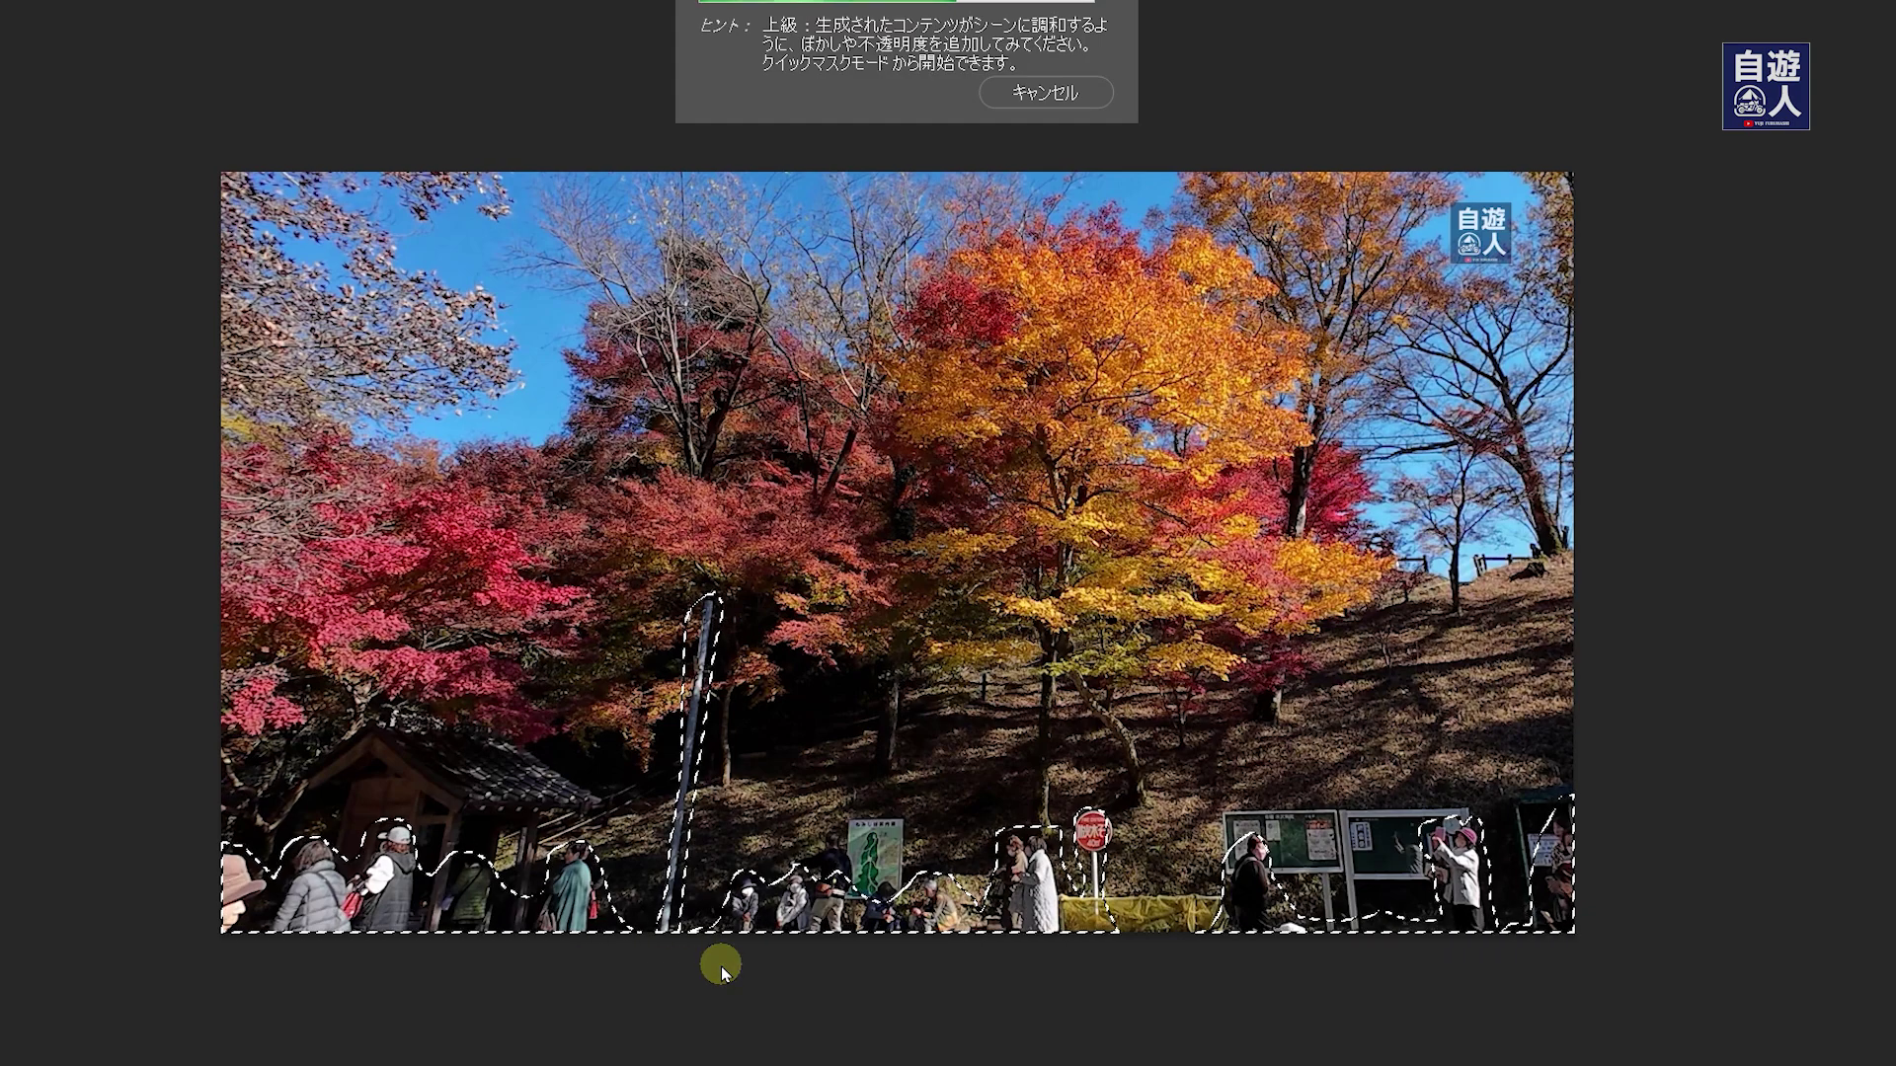
{"action": "left_click", "coordinate": [722, 969]}
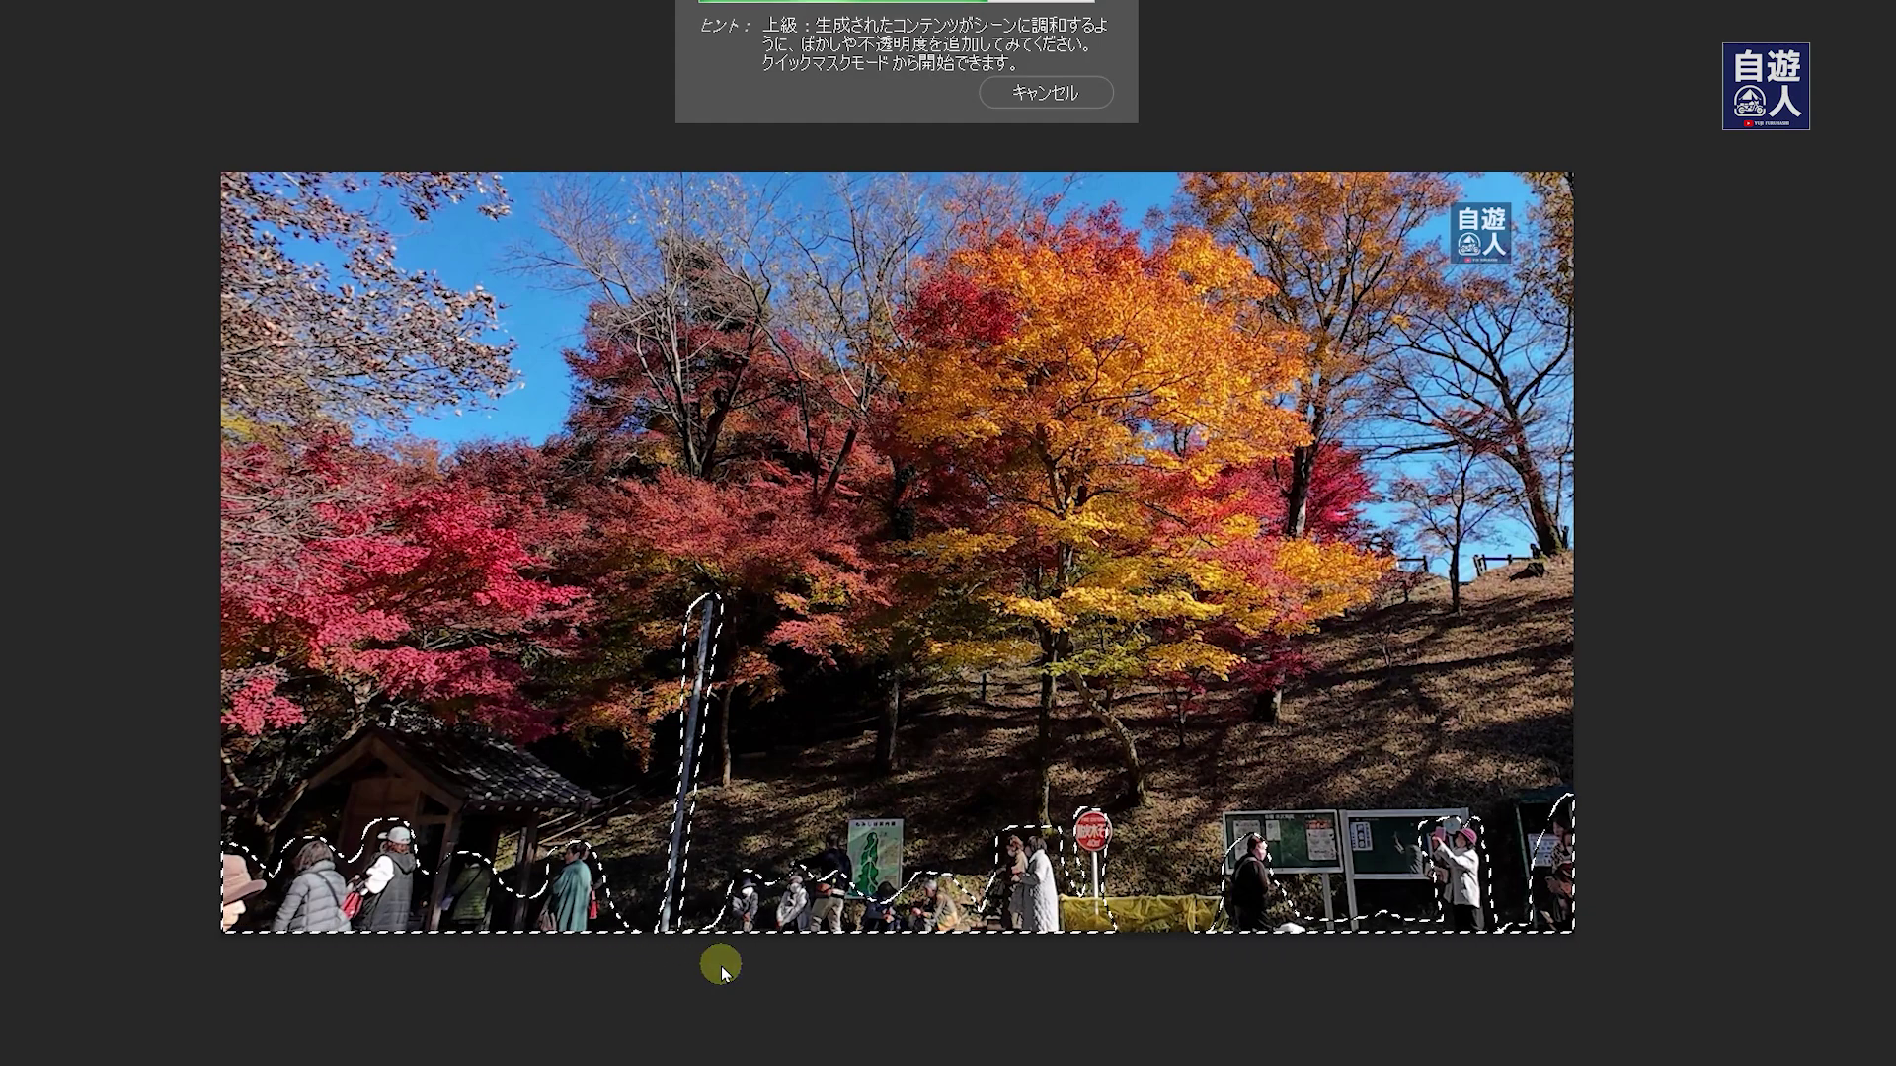
{"action": "left_click", "coordinate": [723, 971]}
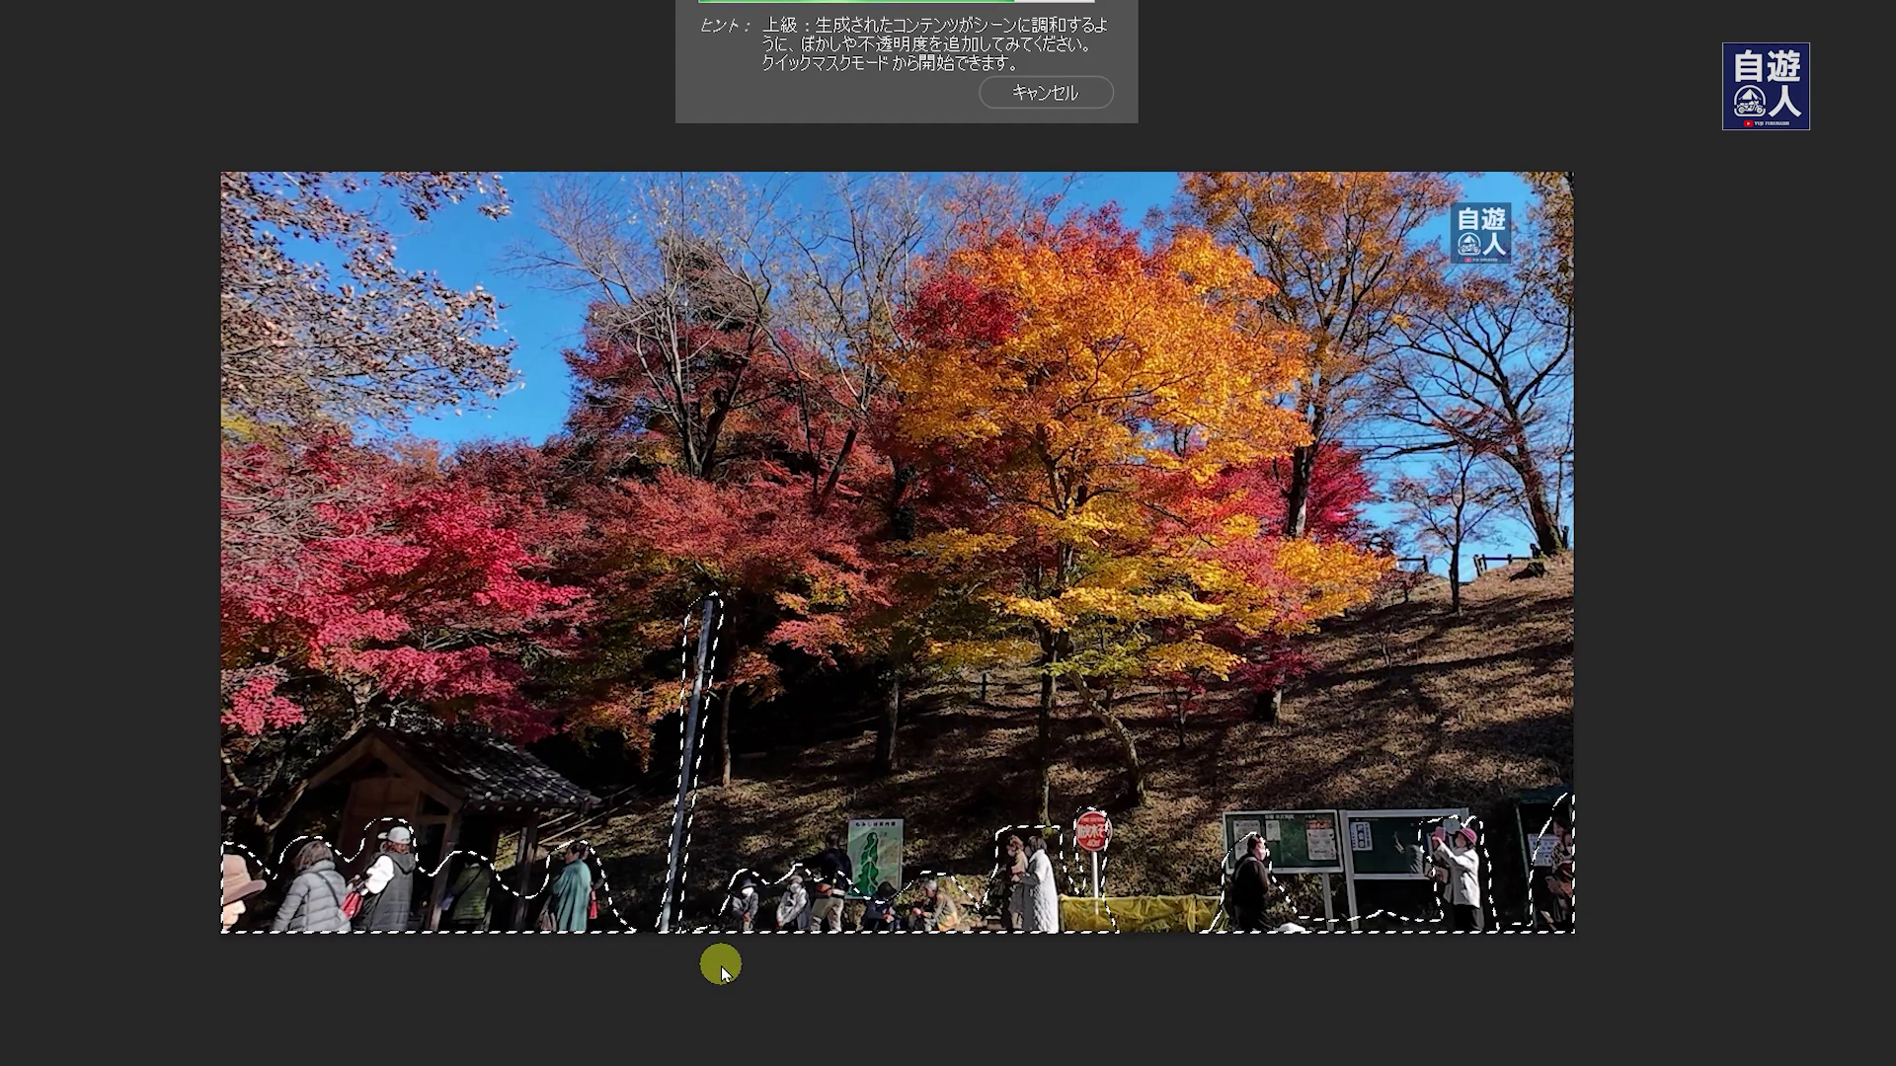
{"action": "left_click", "coordinate": [721, 971]}
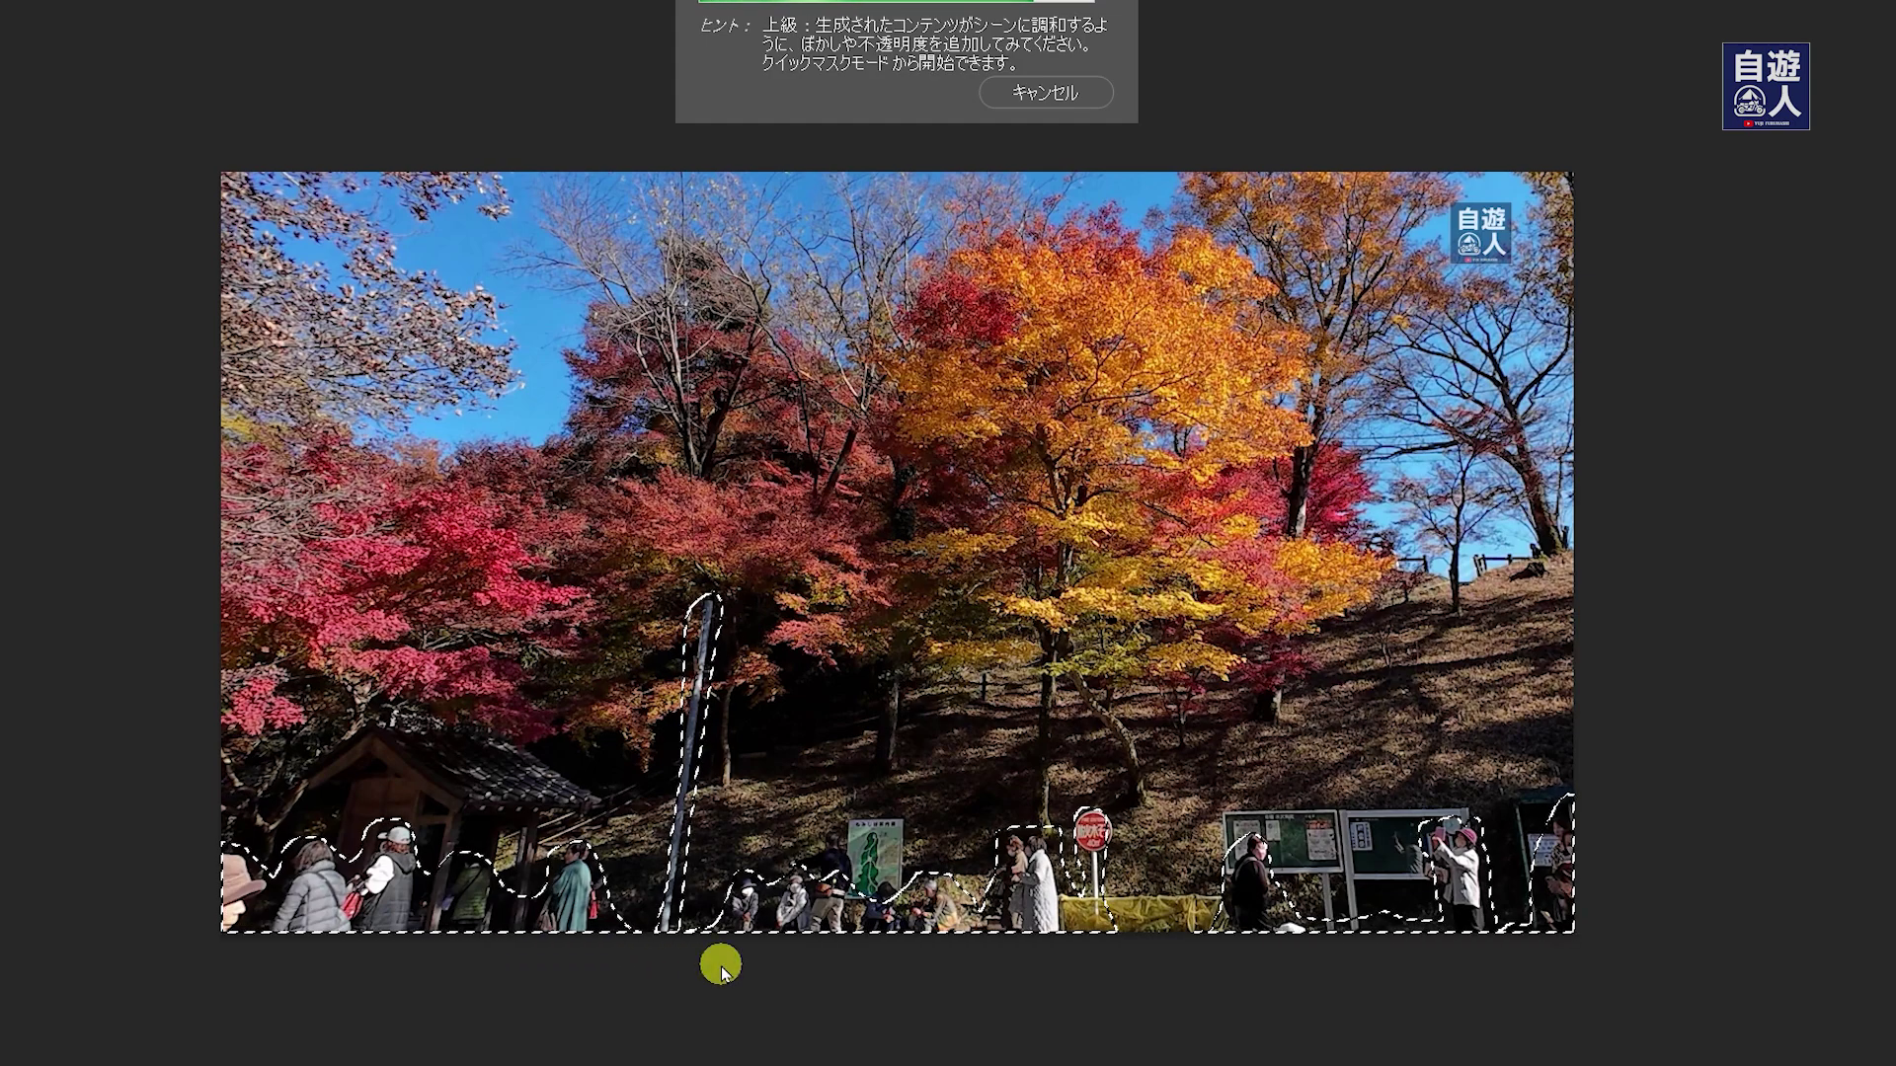
{"action": "left_click", "coordinate": [722, 969]}
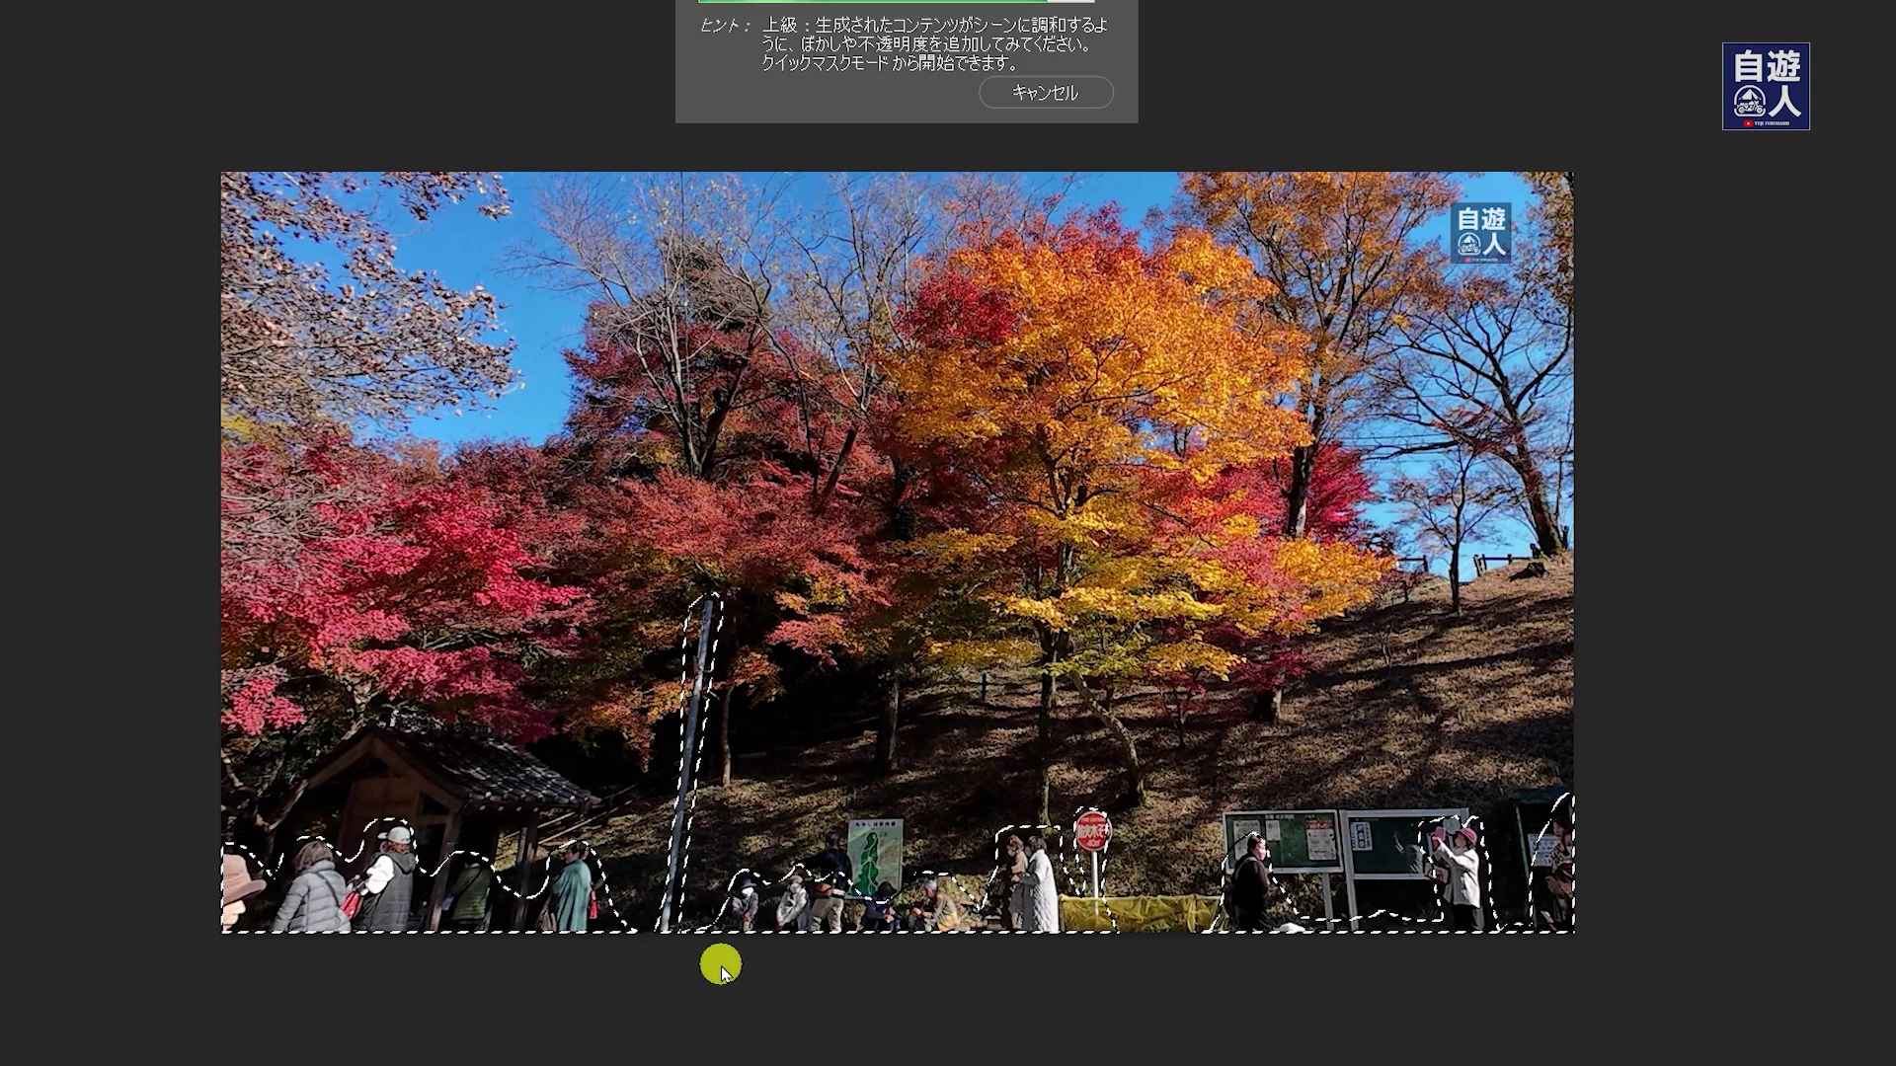
{"action": "left_click", "coordinate": [722, 969]}
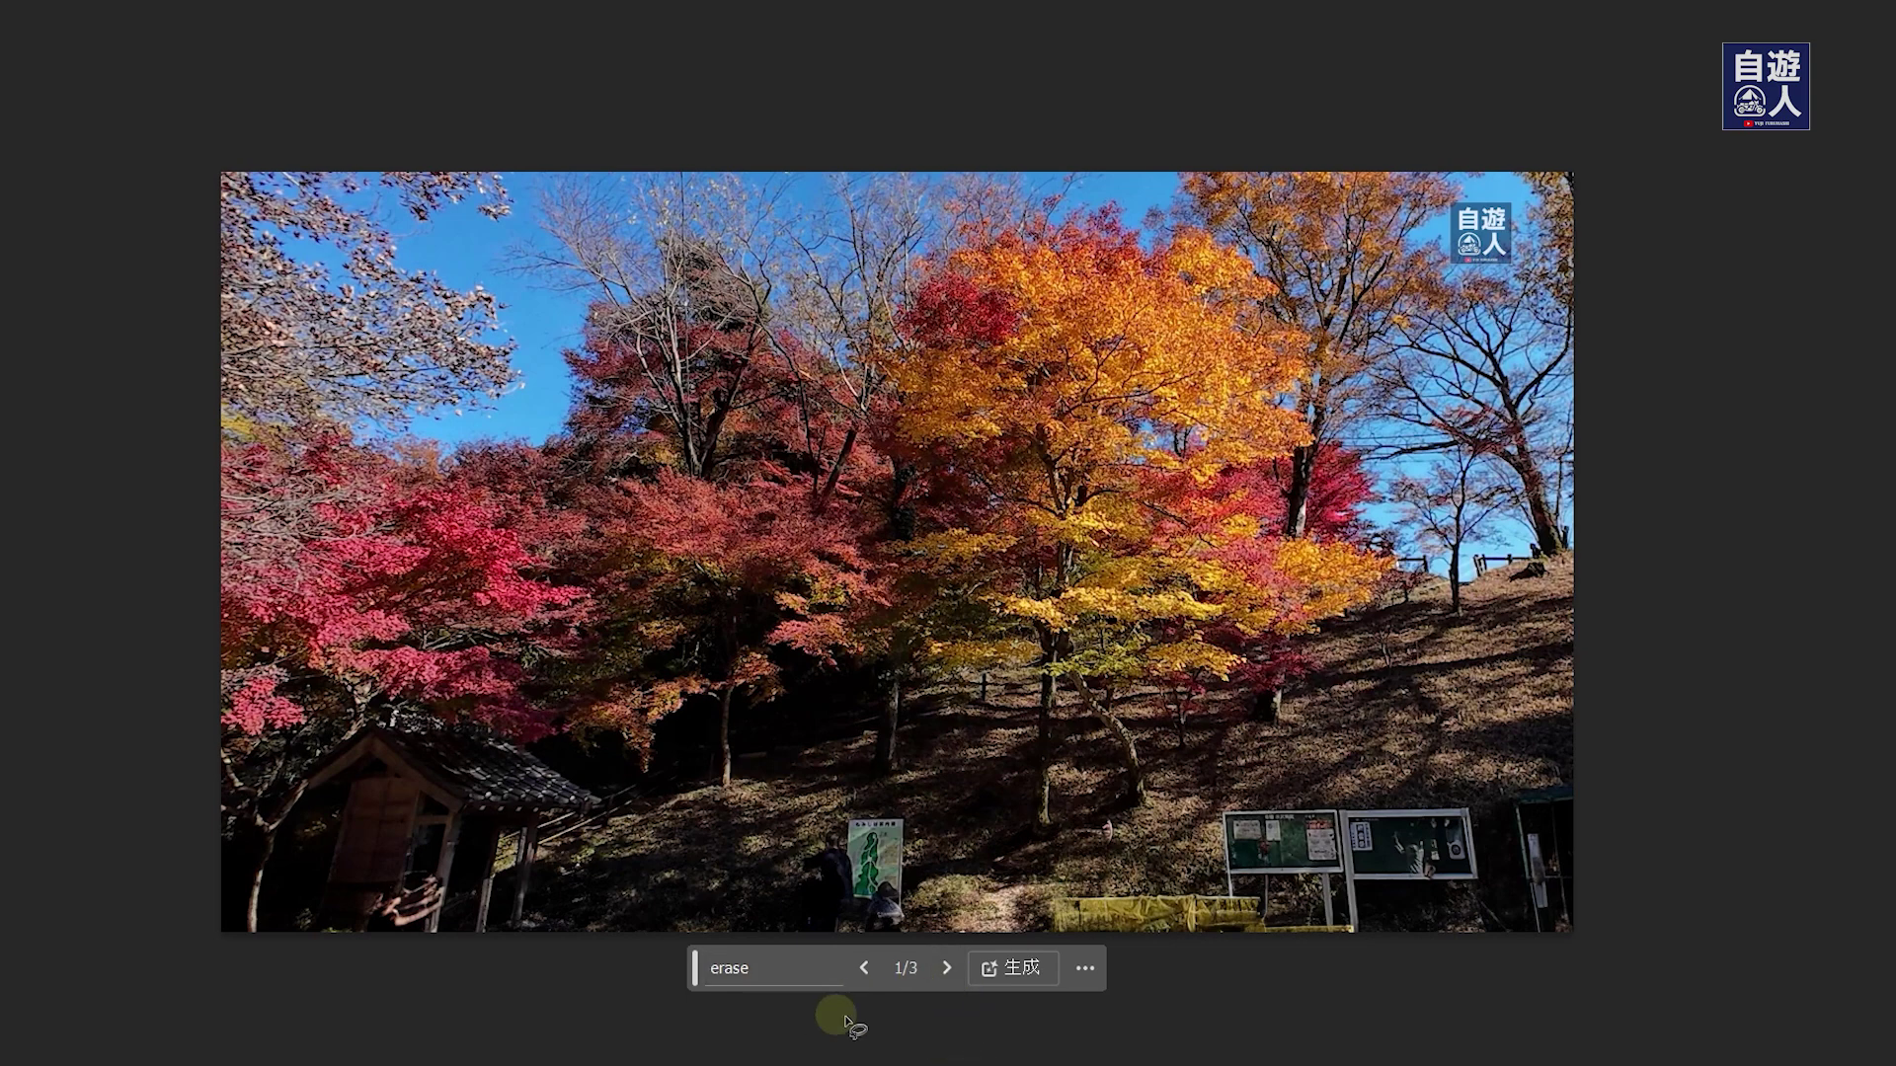
Compare the three erase variations and keep variation 2 of 3.
{"action": "left_click", "coordinate": [945, 968]}
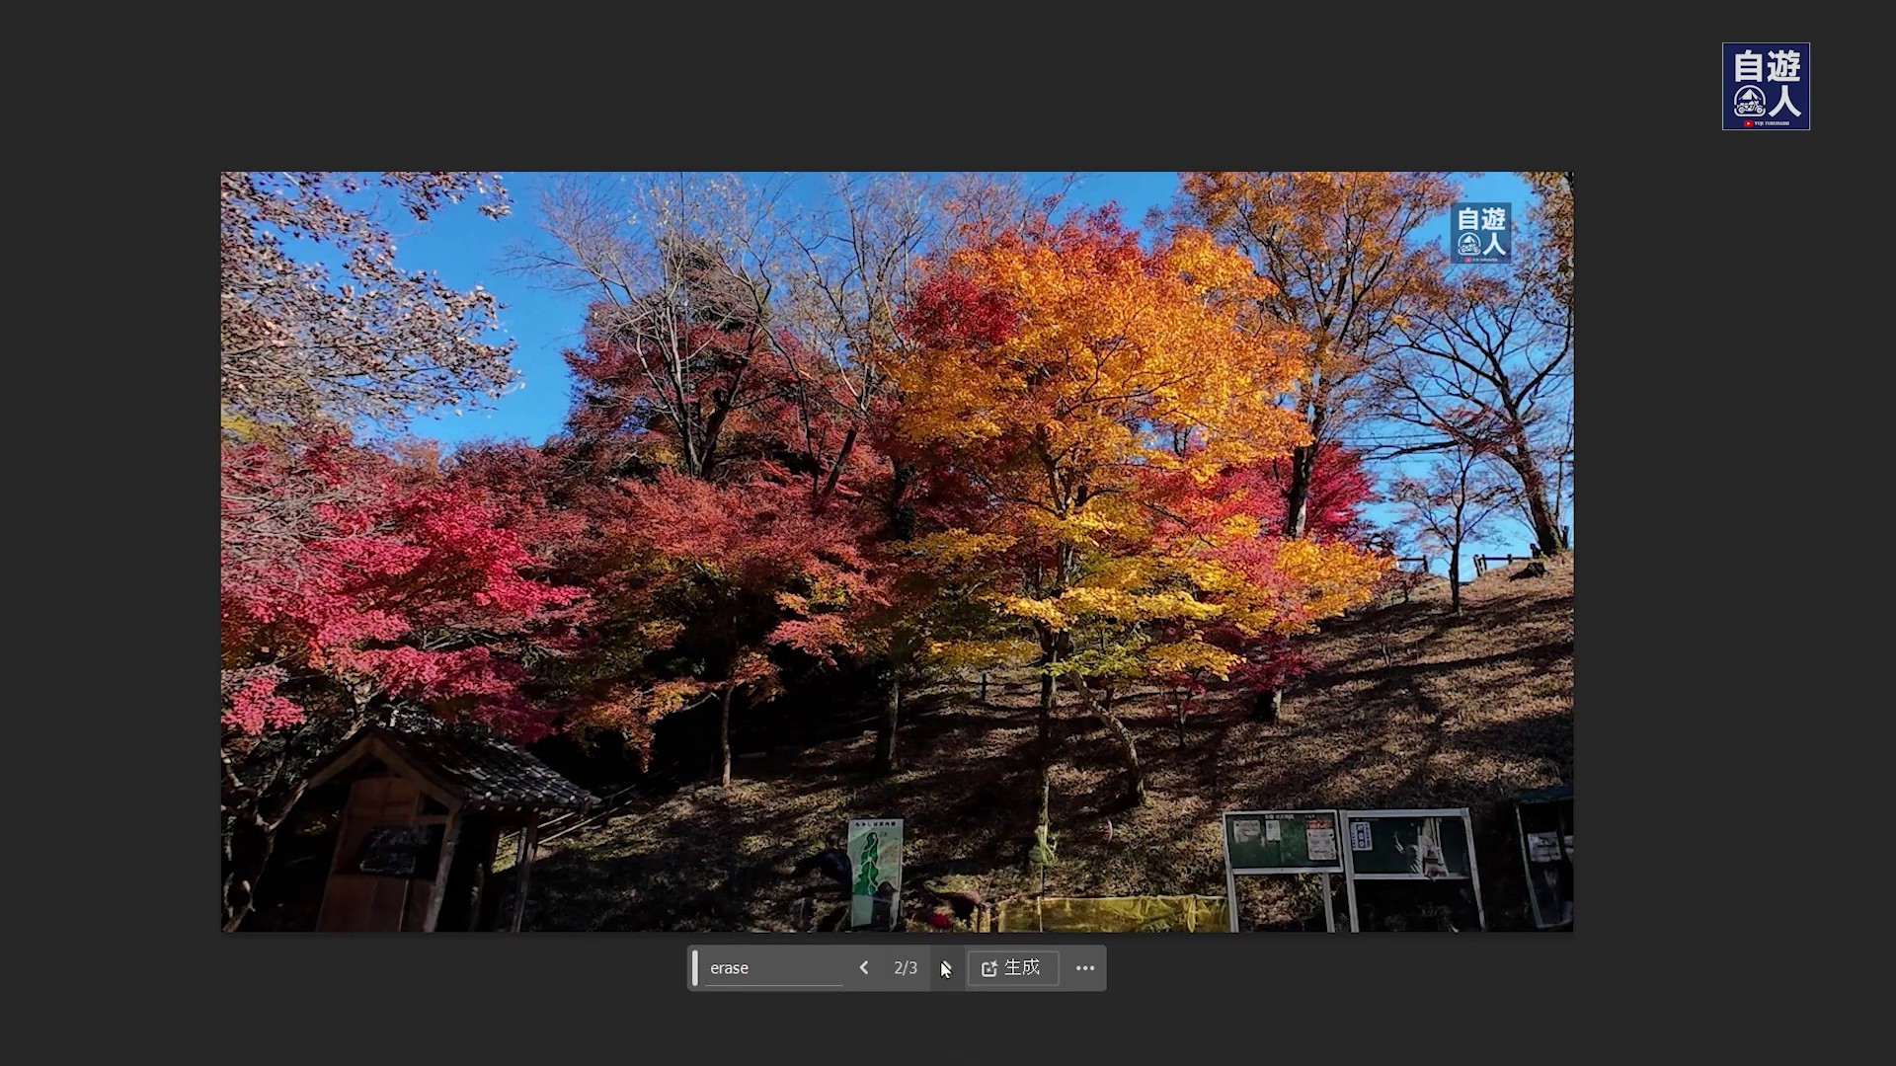
{"action": "left_click", "coordinate": [945, 968]}
{"action": "left_click", "coordinate": [945, 970]}
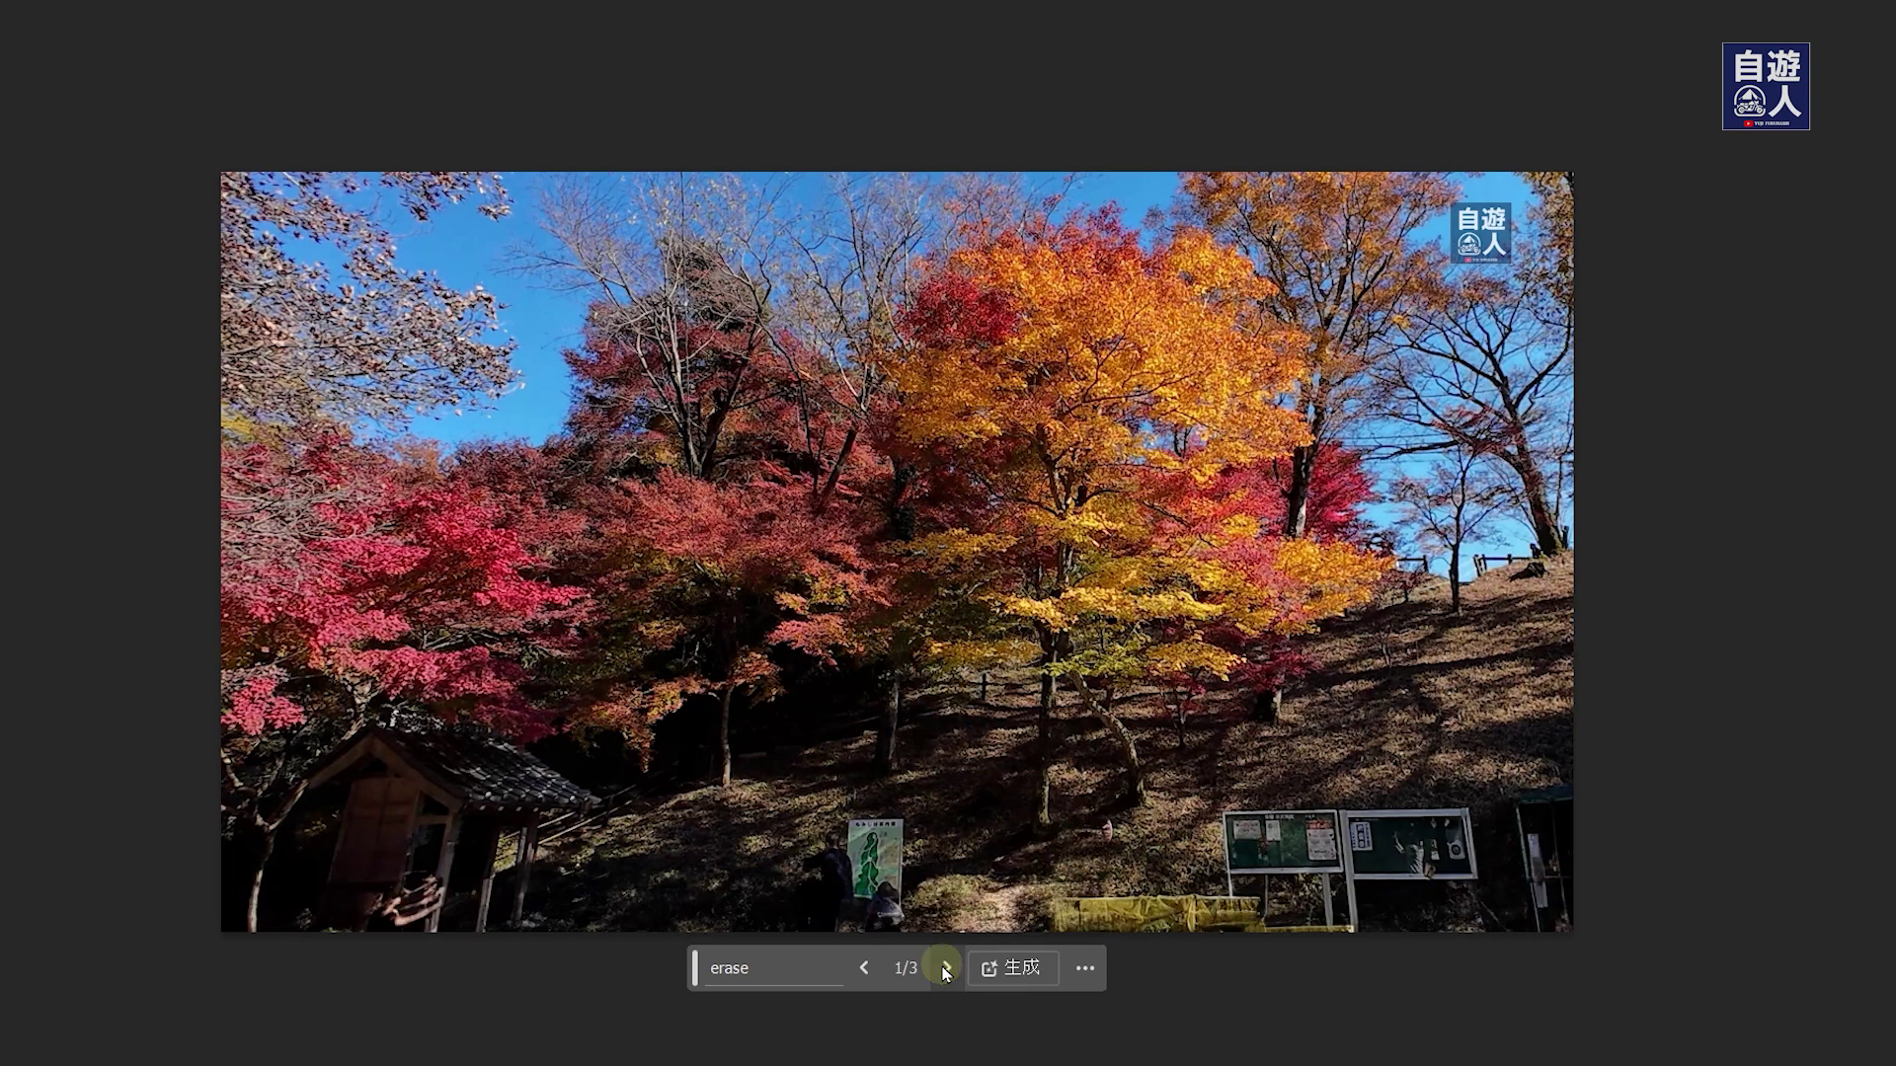
{"action": "left_click", "coordinate": [946, 968]}
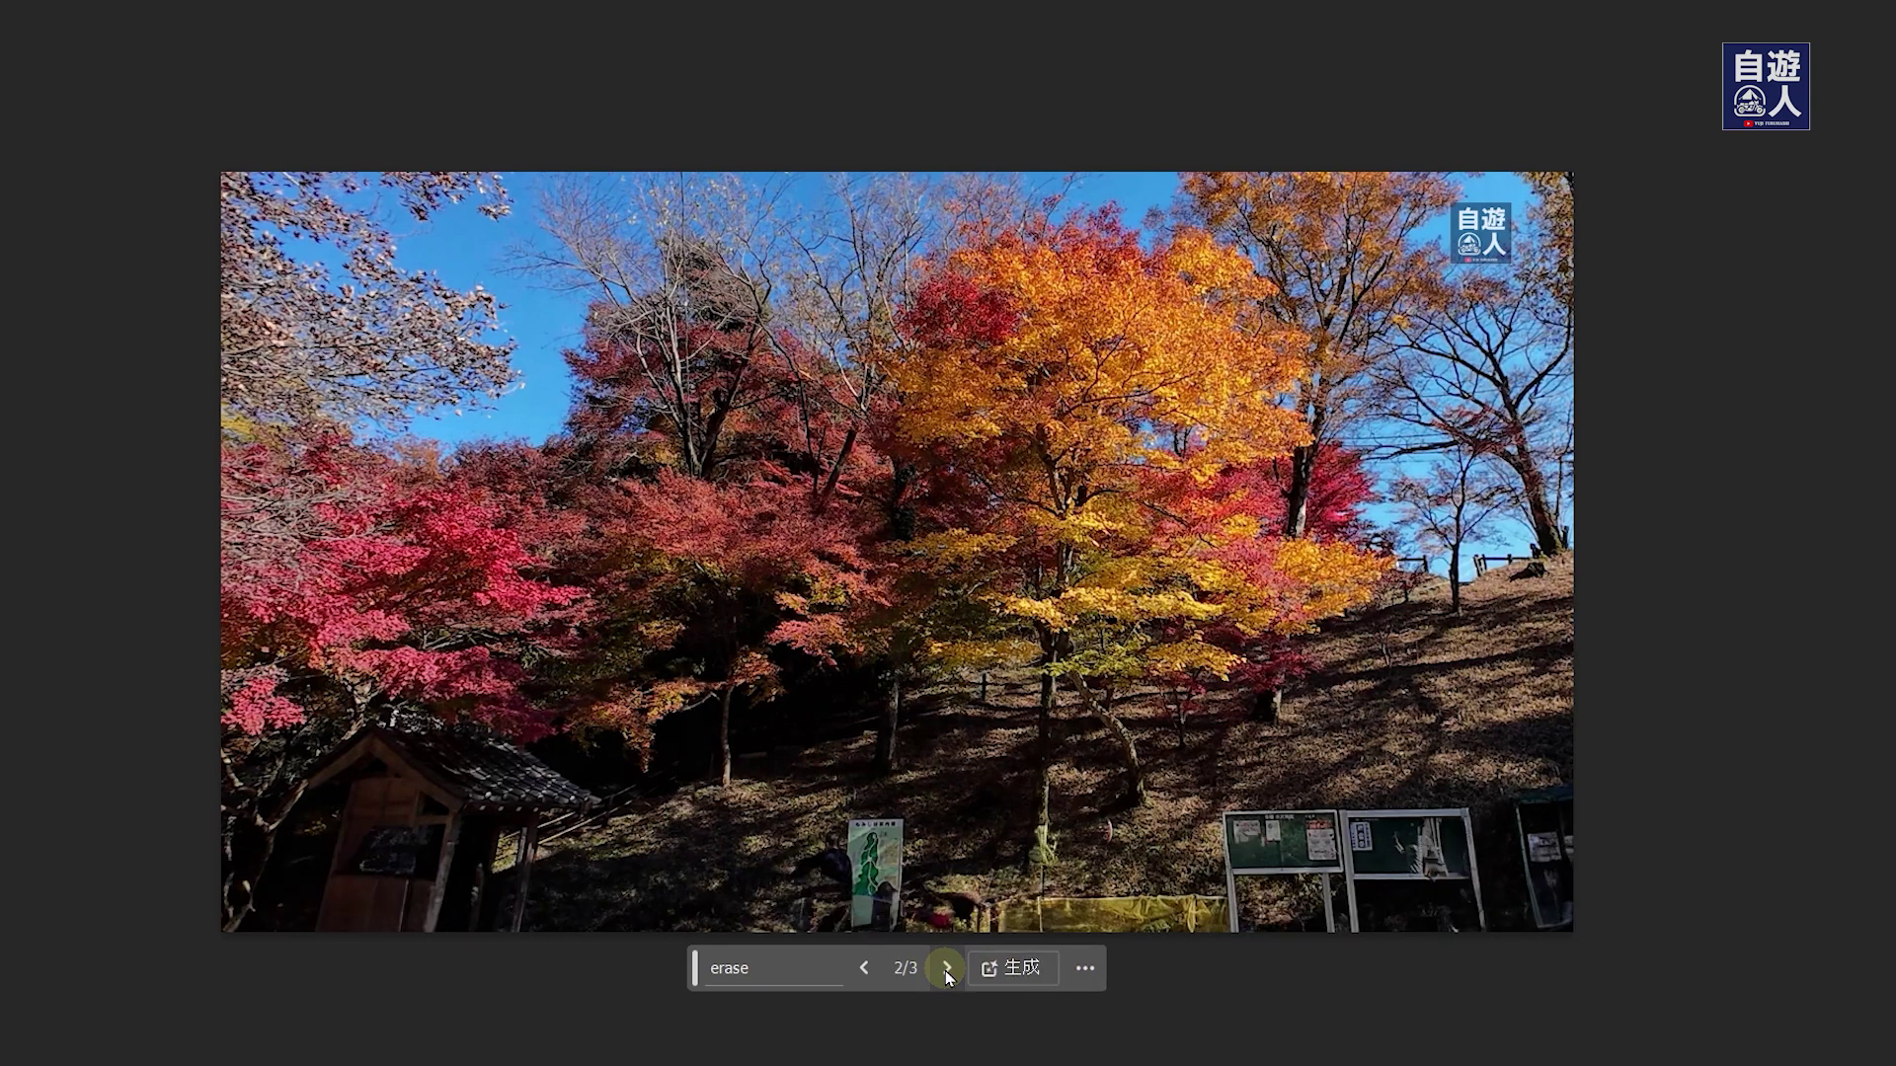
{"action": "left_click", "coordinate": [1012, 967]}
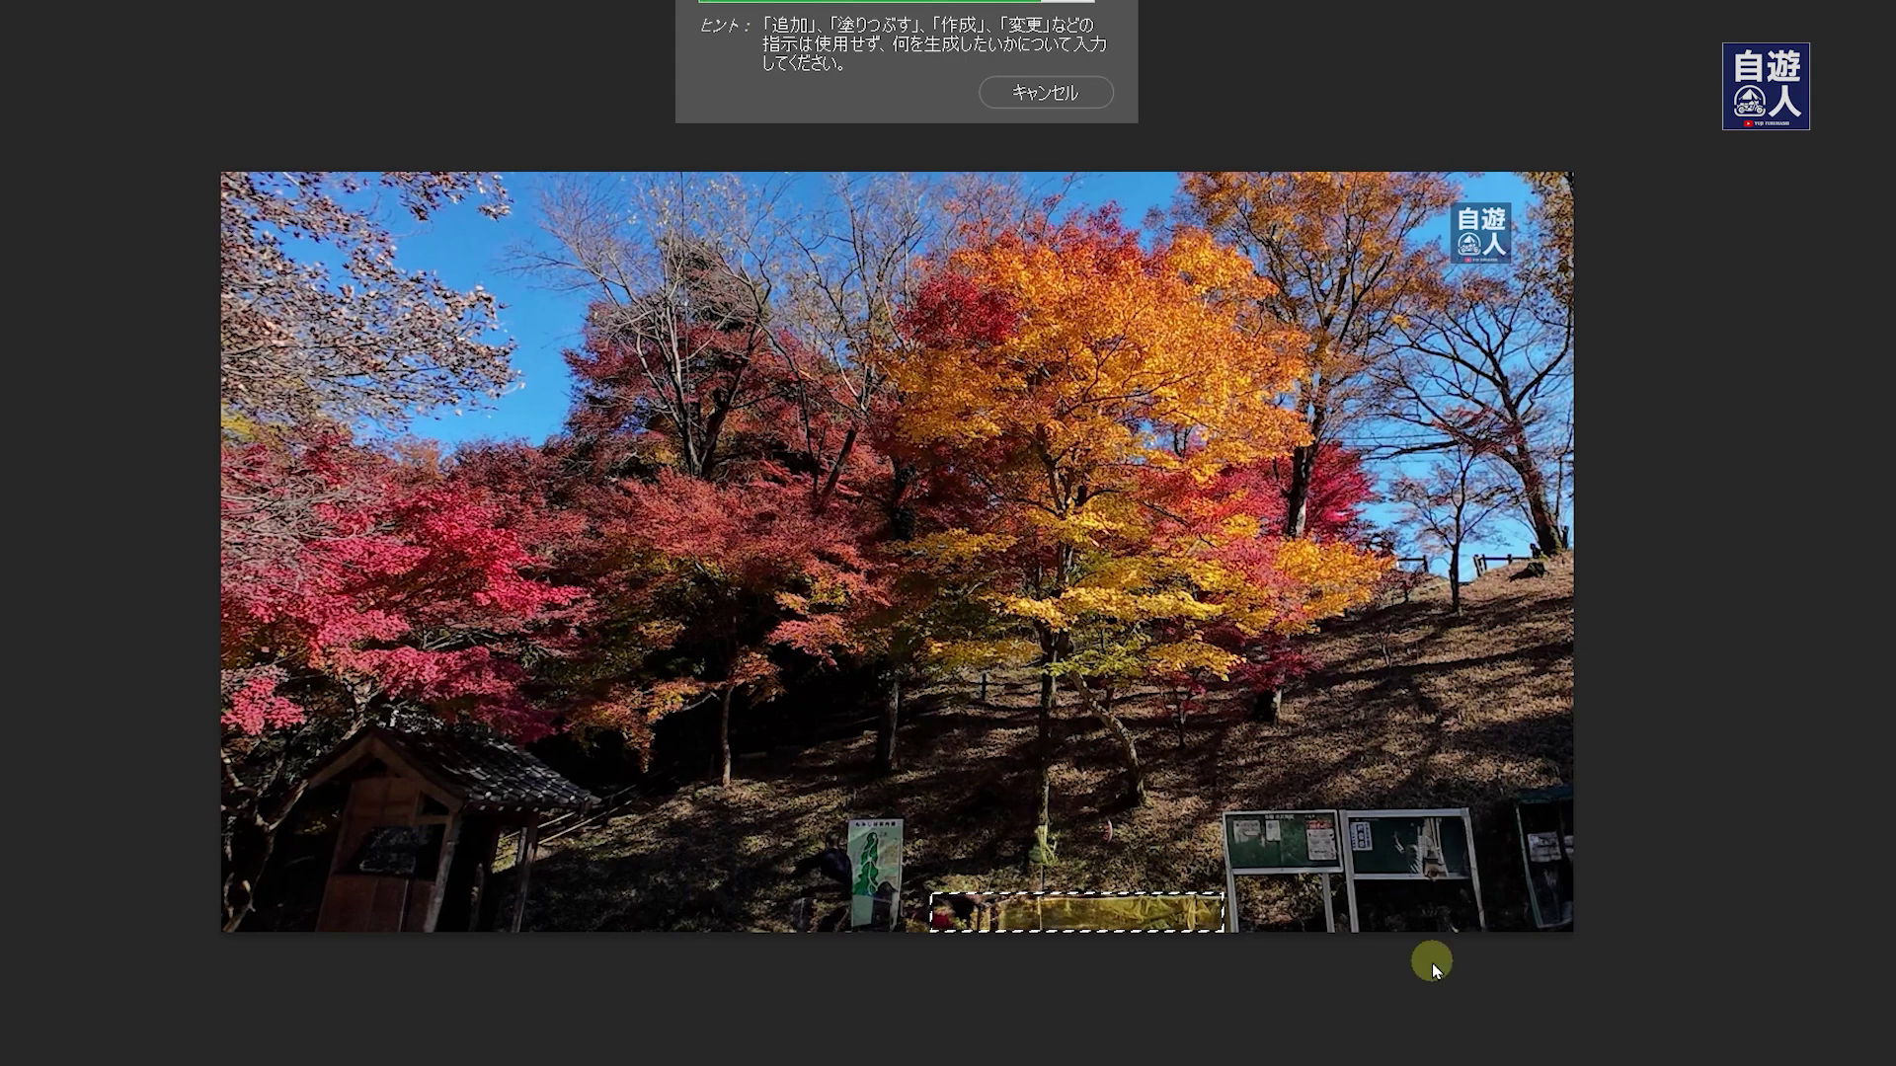
Add the yellow barrier to the signboard selection and generate an erase fill.
{"action": "left_click", "coordinate": [1432, 963]}
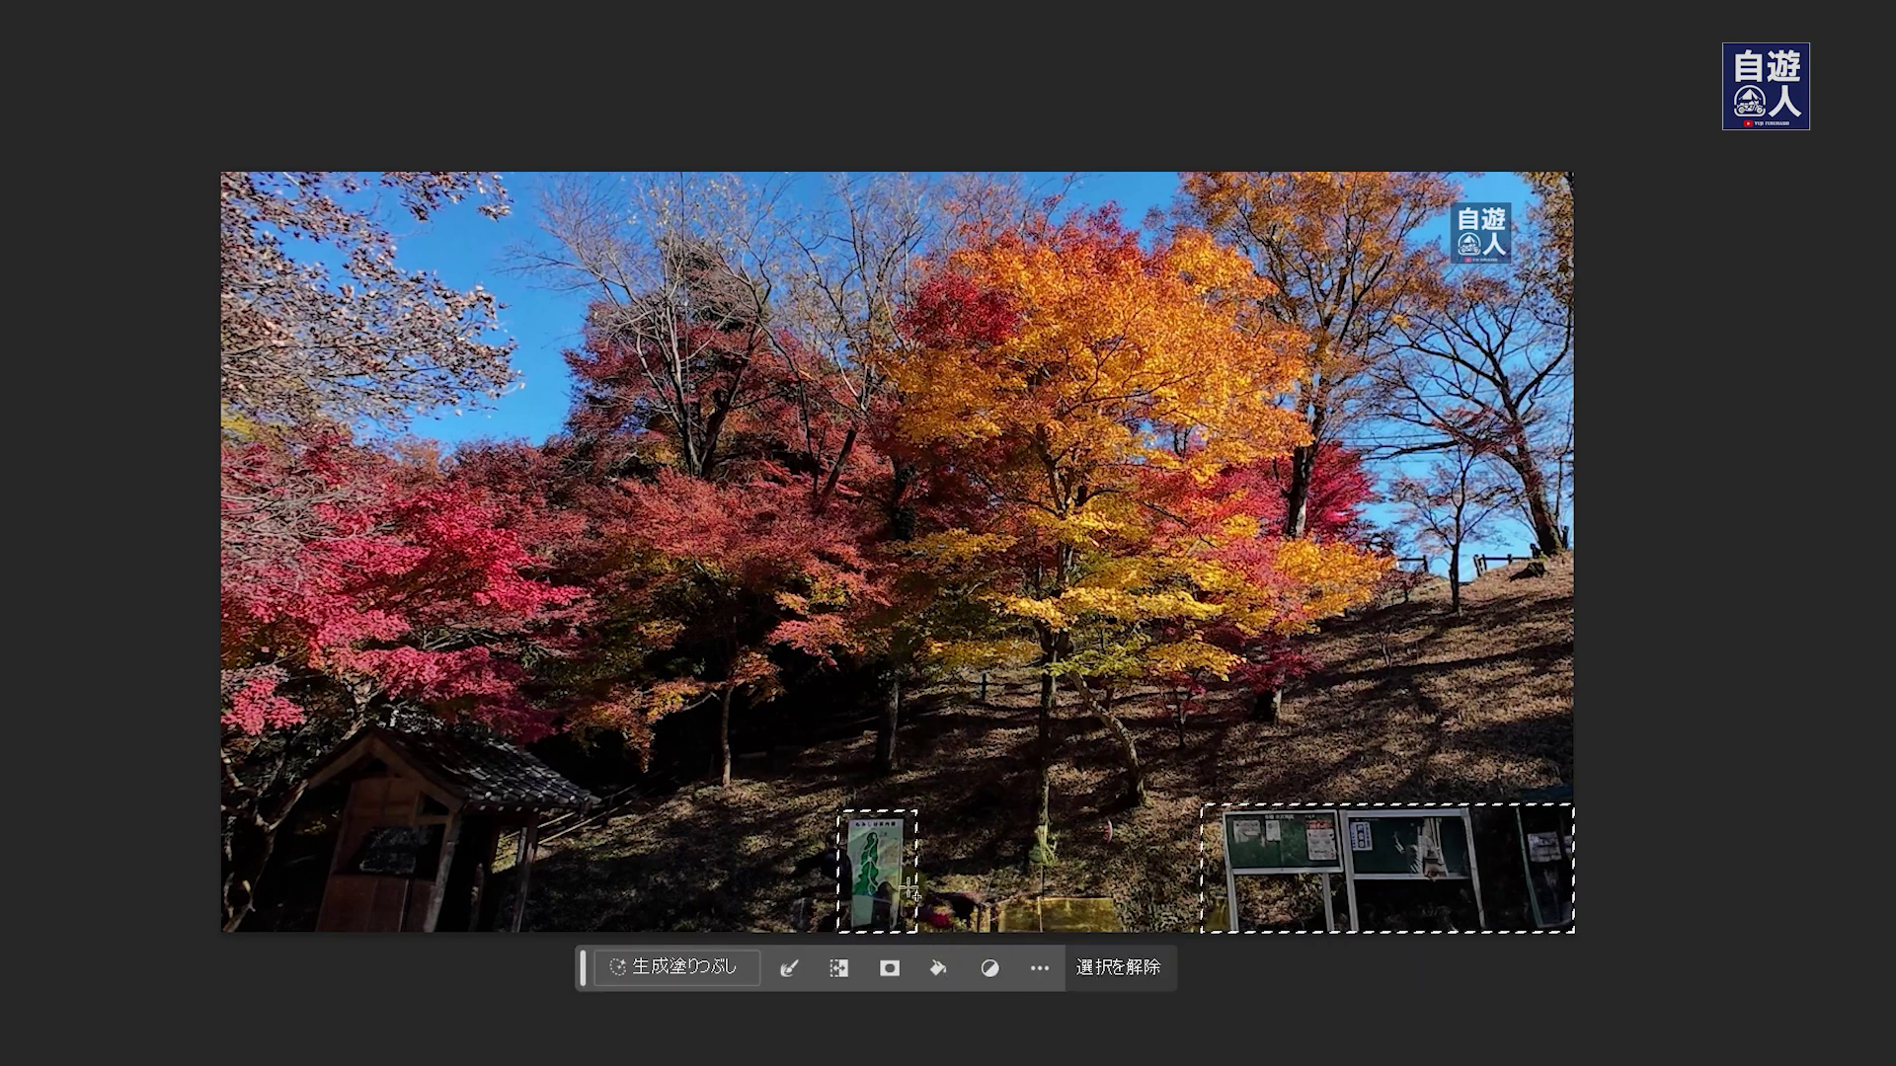
{"action": "left_click_drag", "start_coordinate": [918, 893], "coordinate": [1136, 960]}
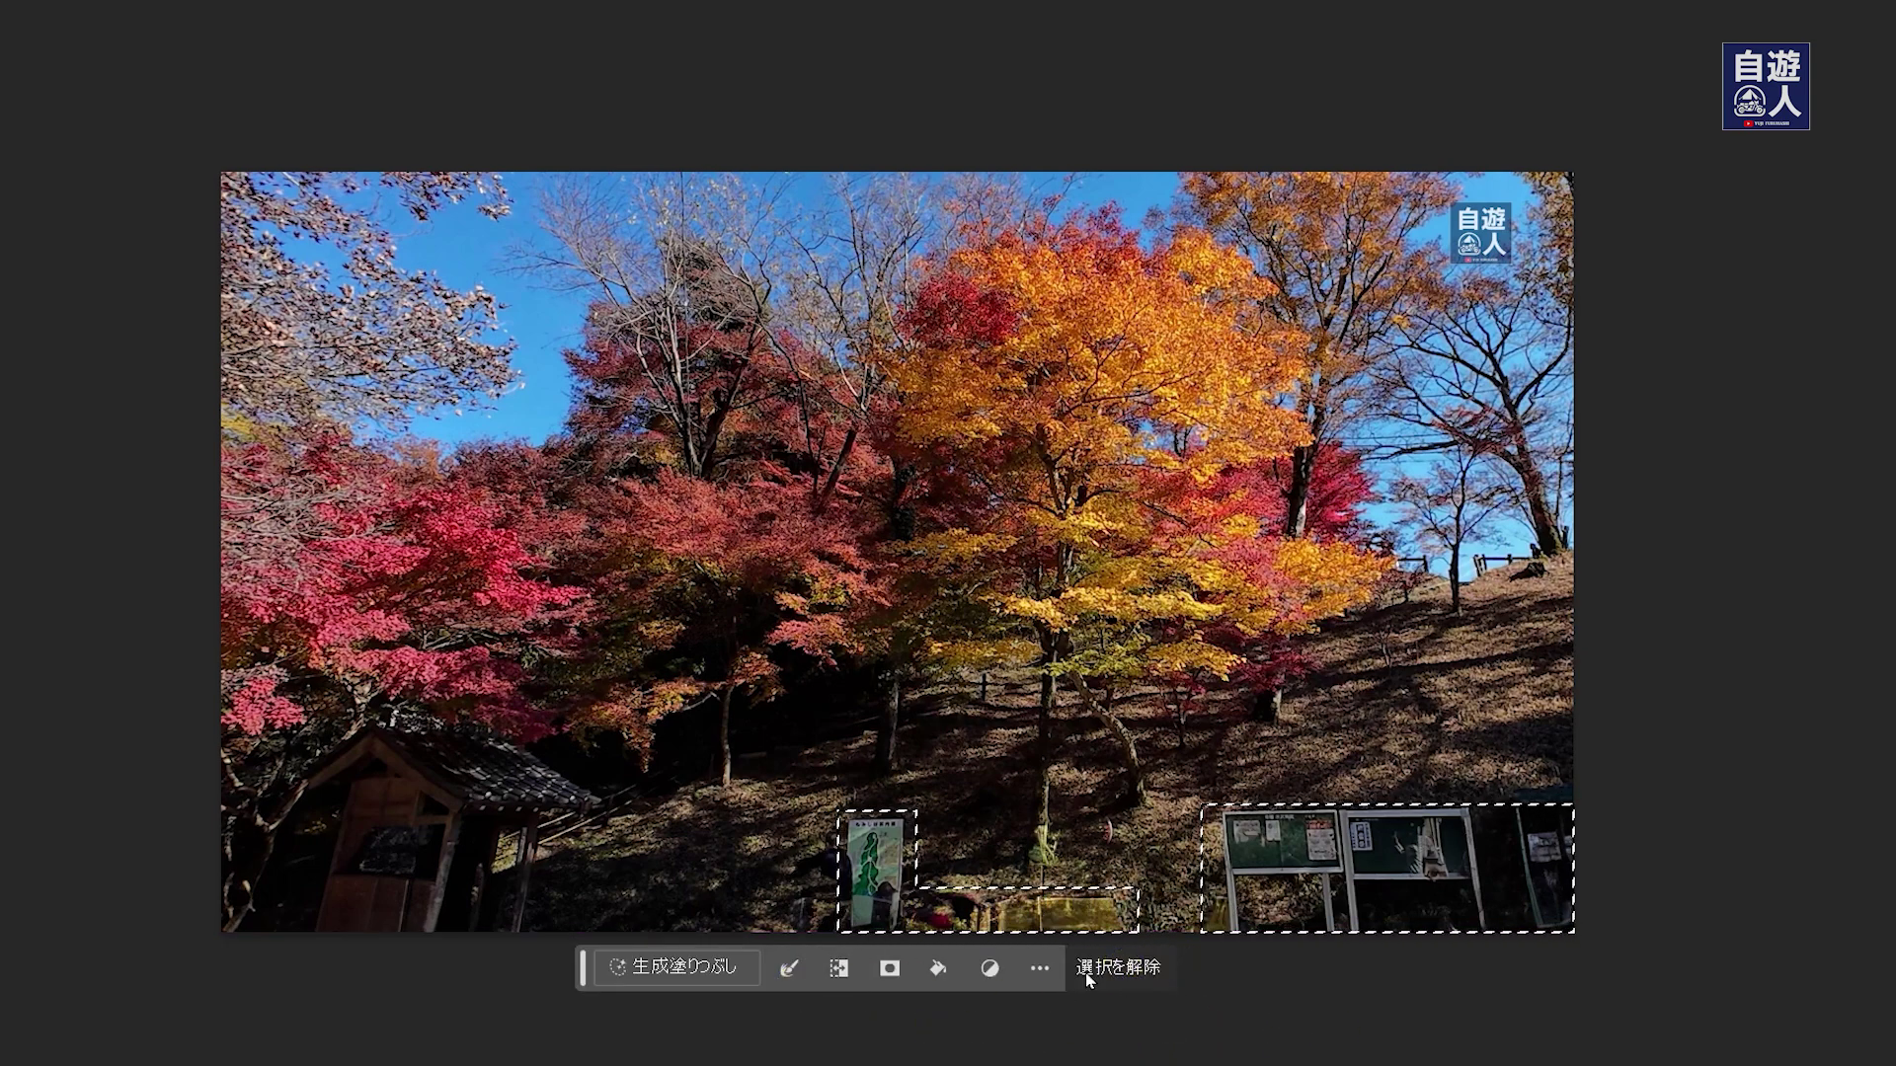
{"action": "left_click", "coordinate": [715, 968]}
{"action": "left_click", "coordinate": [1538, 968]}
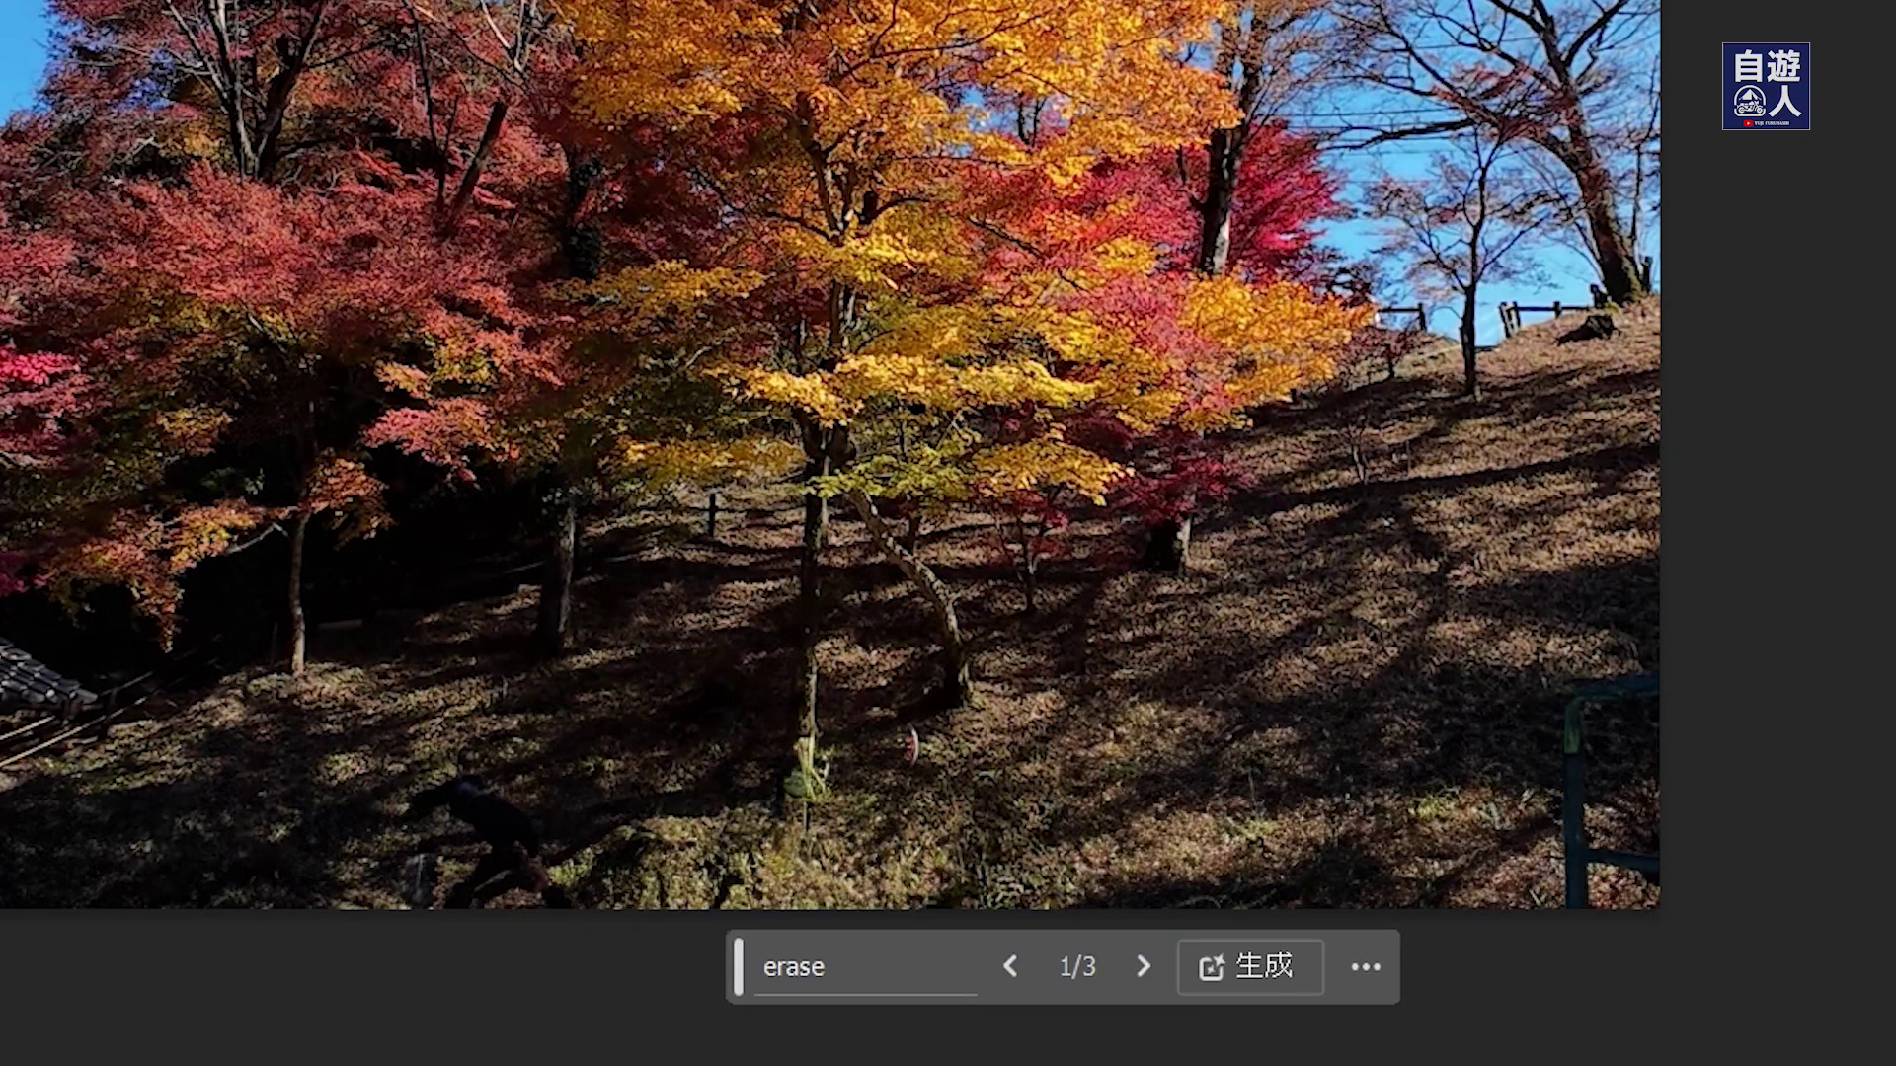
Compare the fill variations, keep variation 1 of 3, and fit the photo on screen.
{"action": "left_click", "coordinate": [1142, 965]}
{"action": "left_click", "coordinate": [1143, 968]}
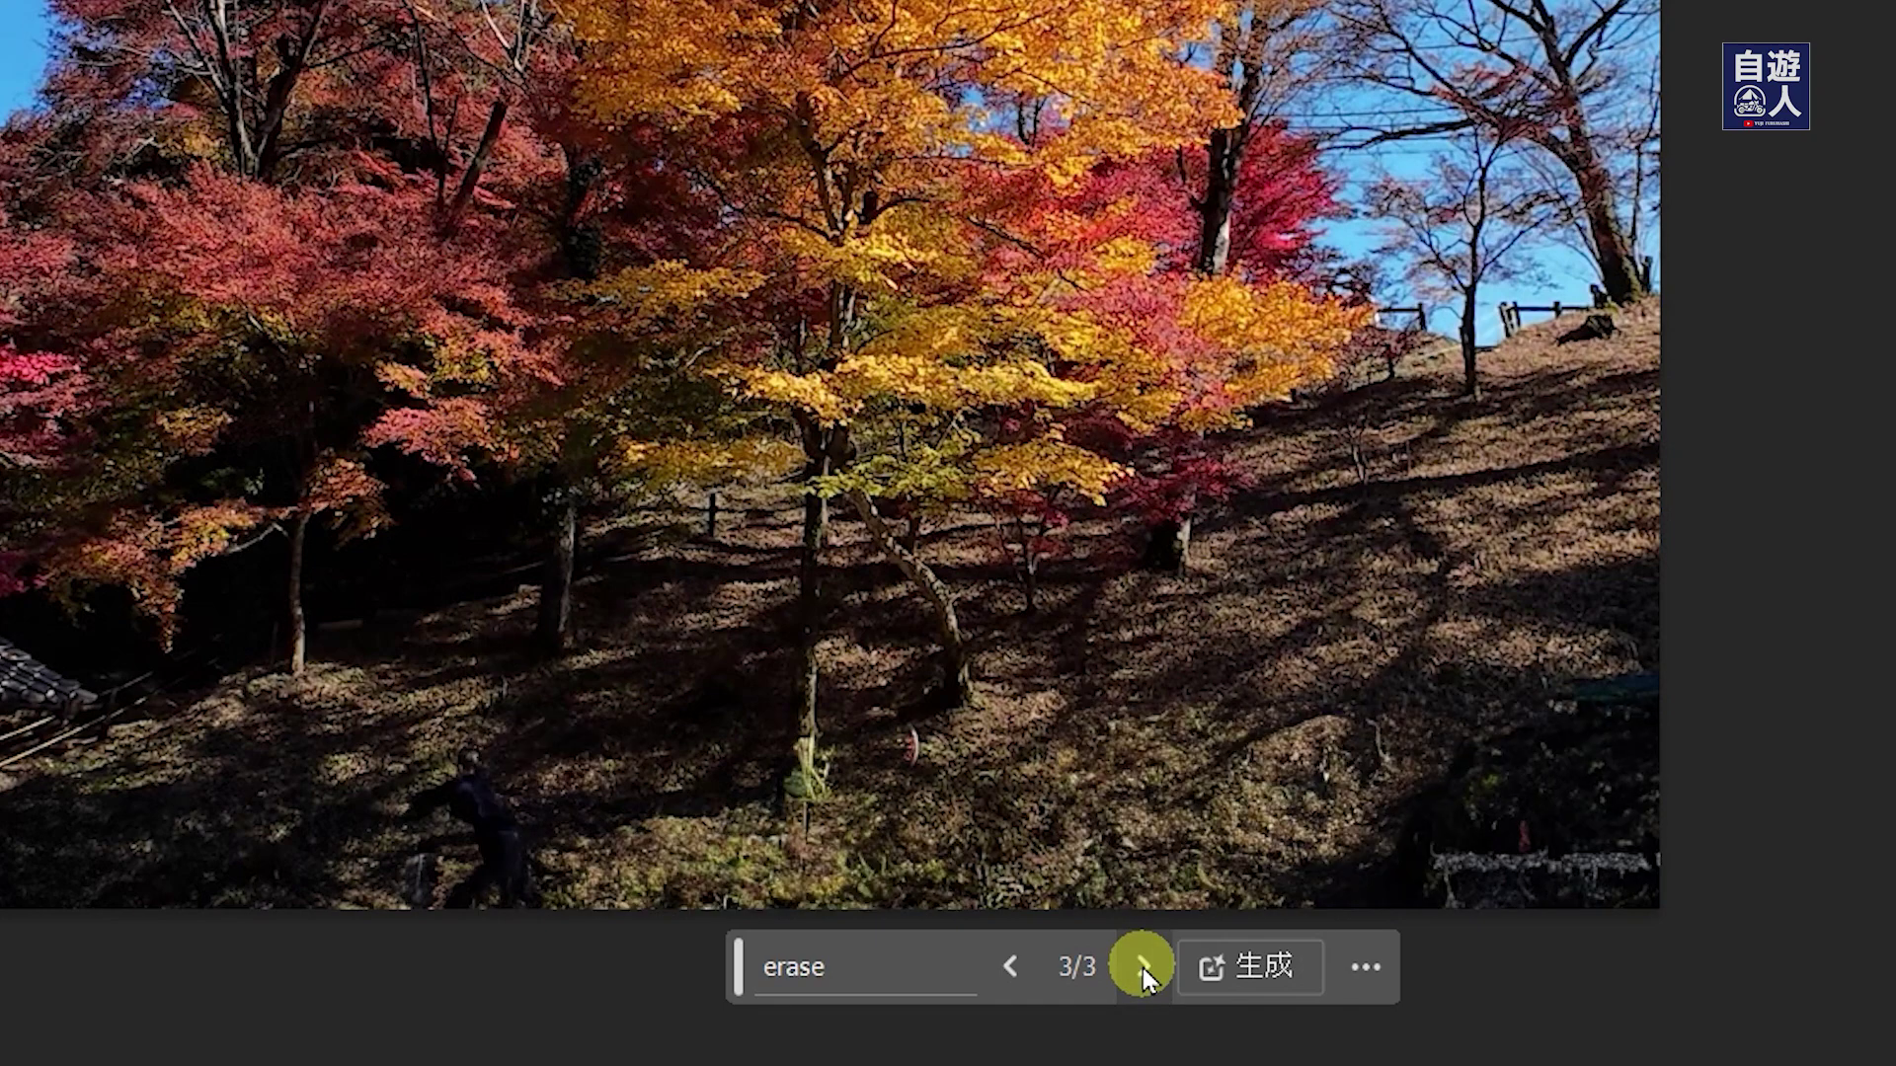
{"action": "left_click", "coordinate": [1143, 968]}
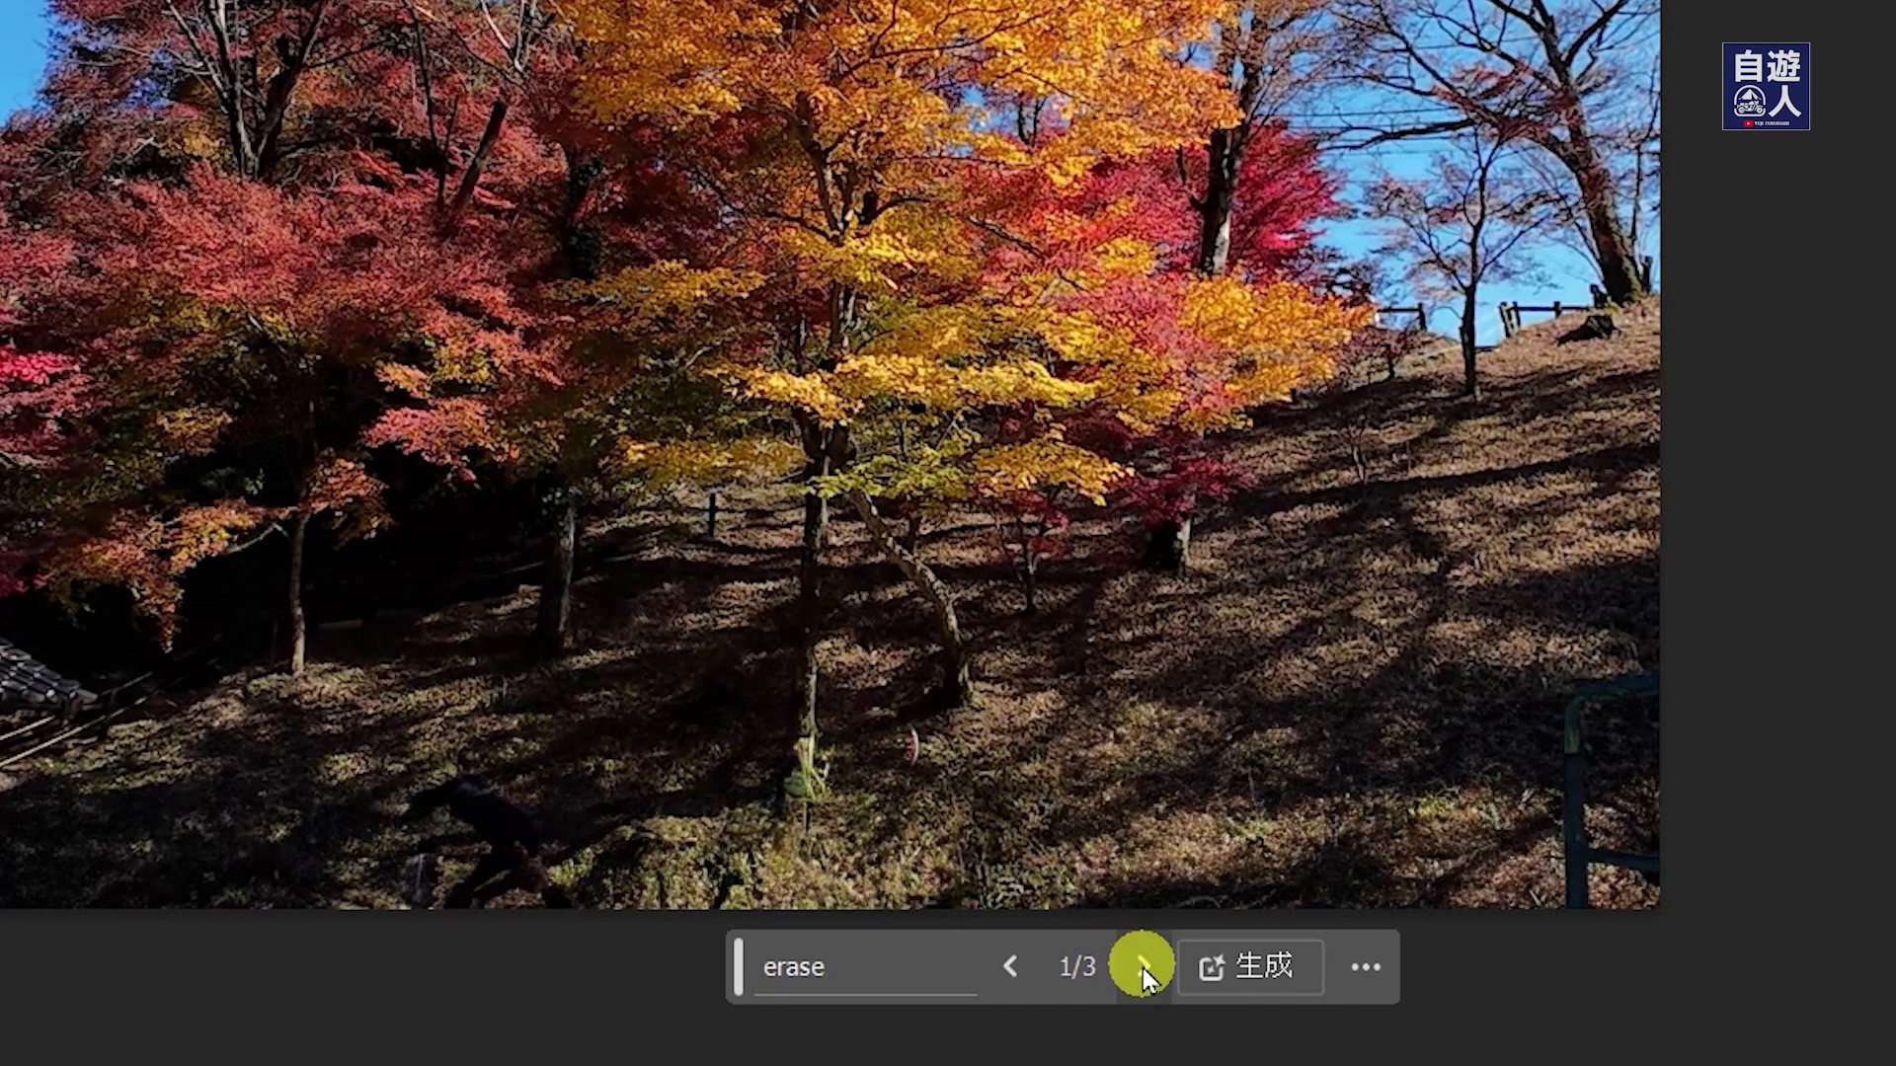
{"action": "left_click", "coordinate": [1143, 968]}
{"action": "left_click", "coordinate": [1142, 968]}
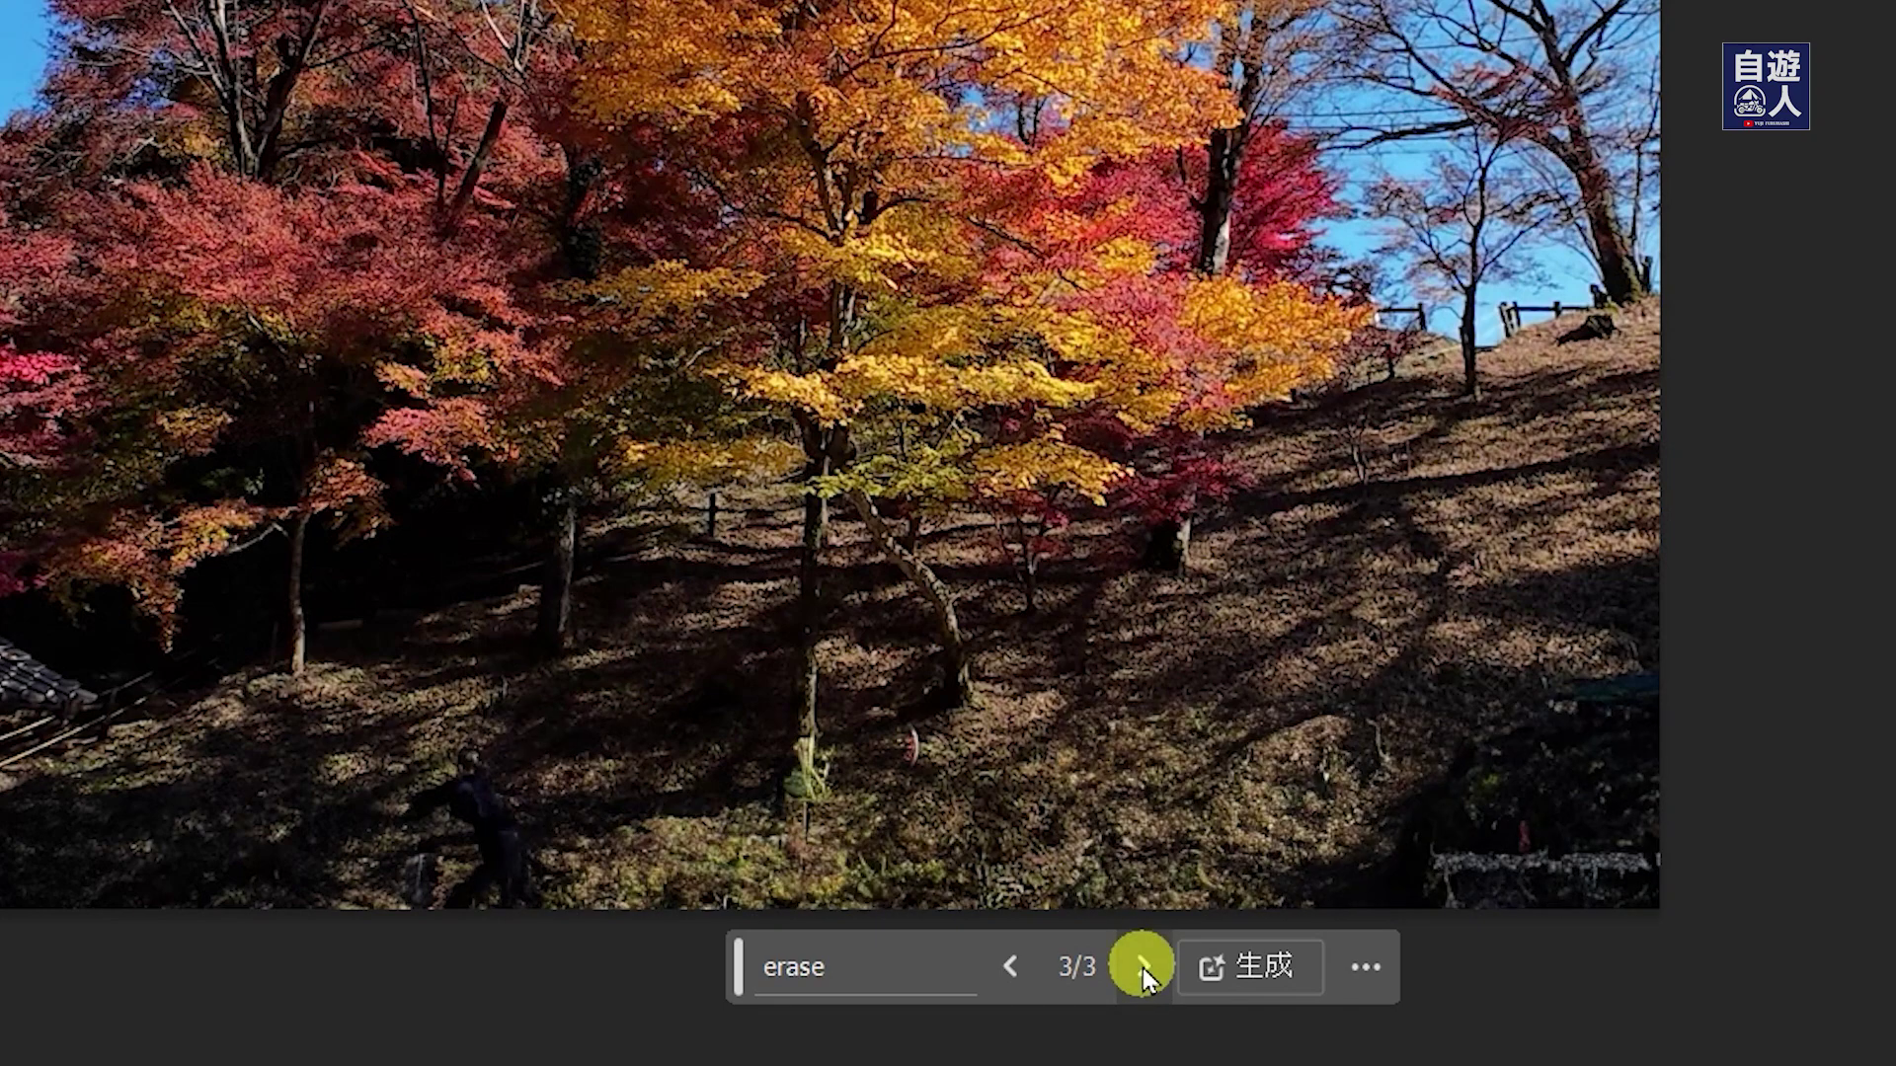
{"action": "left_click", "coordinate": [1143, 968]}
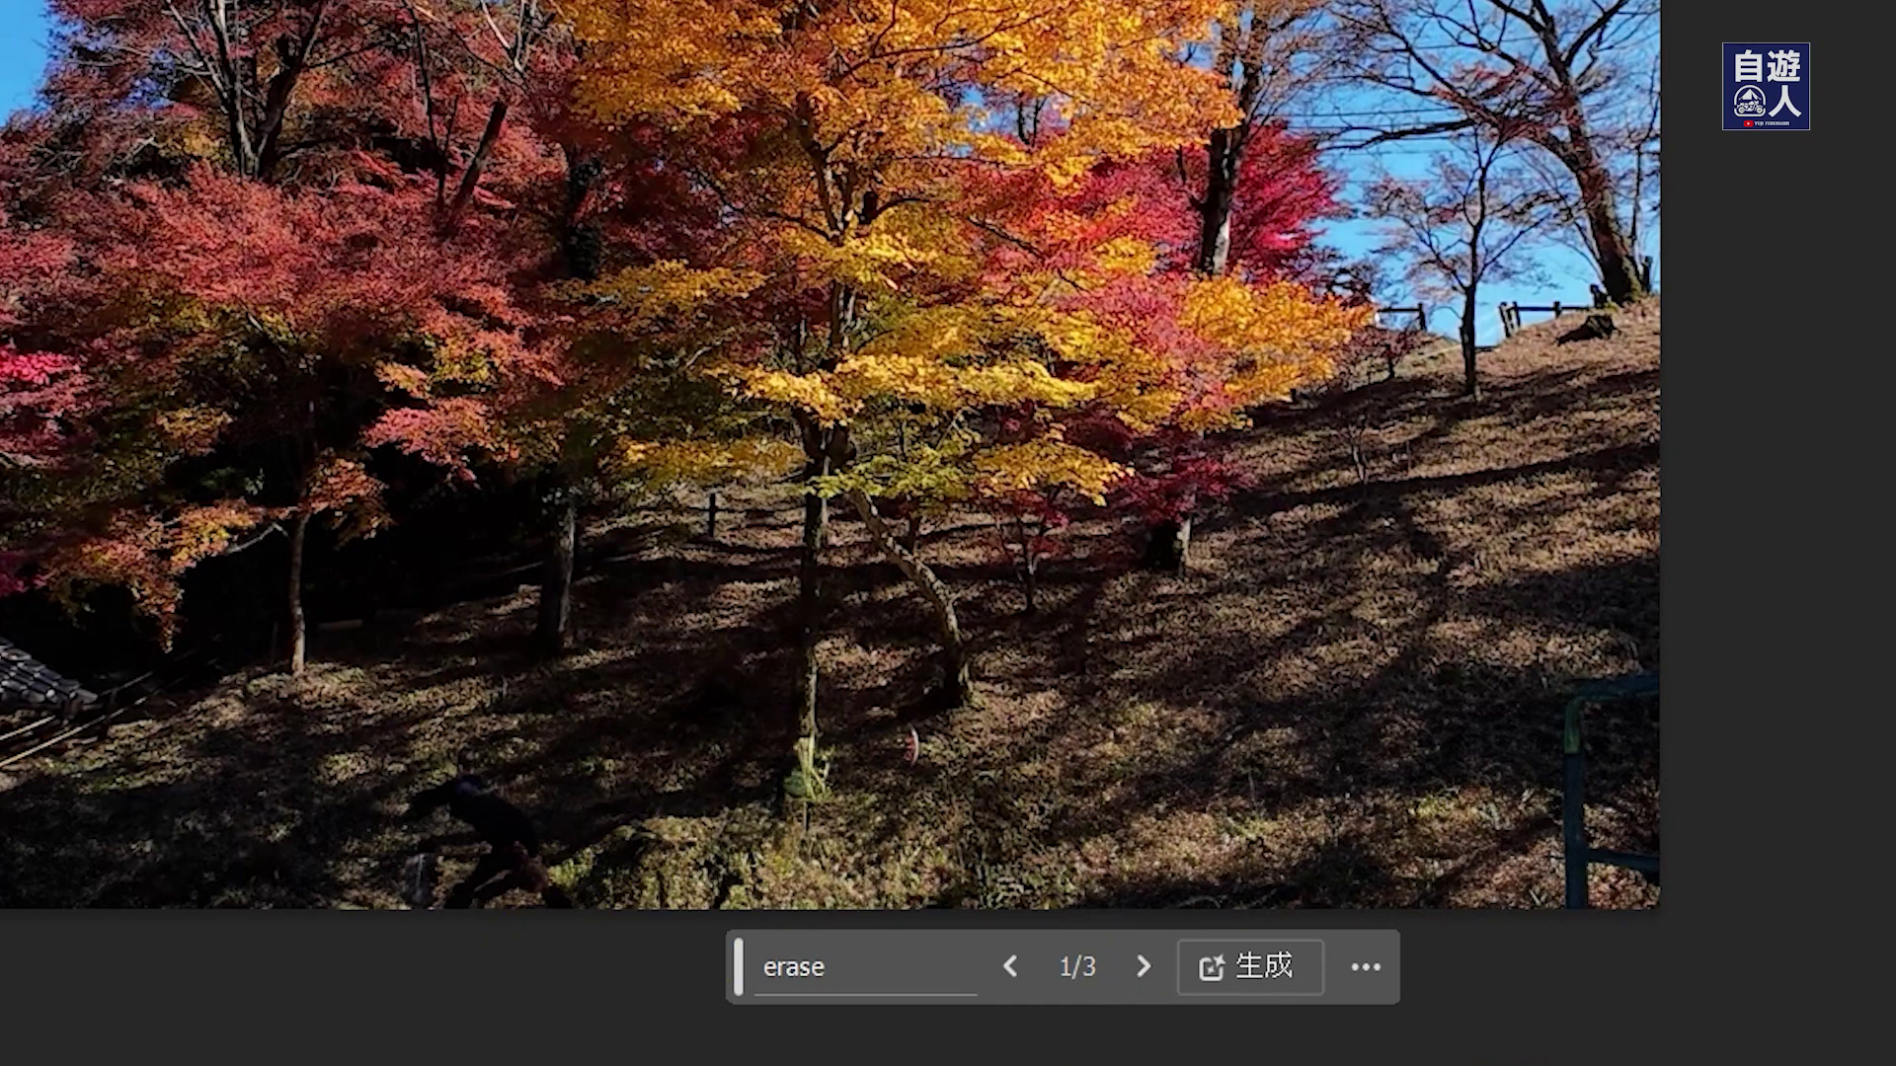
{"action": "key", "text": "ctrl+0"}
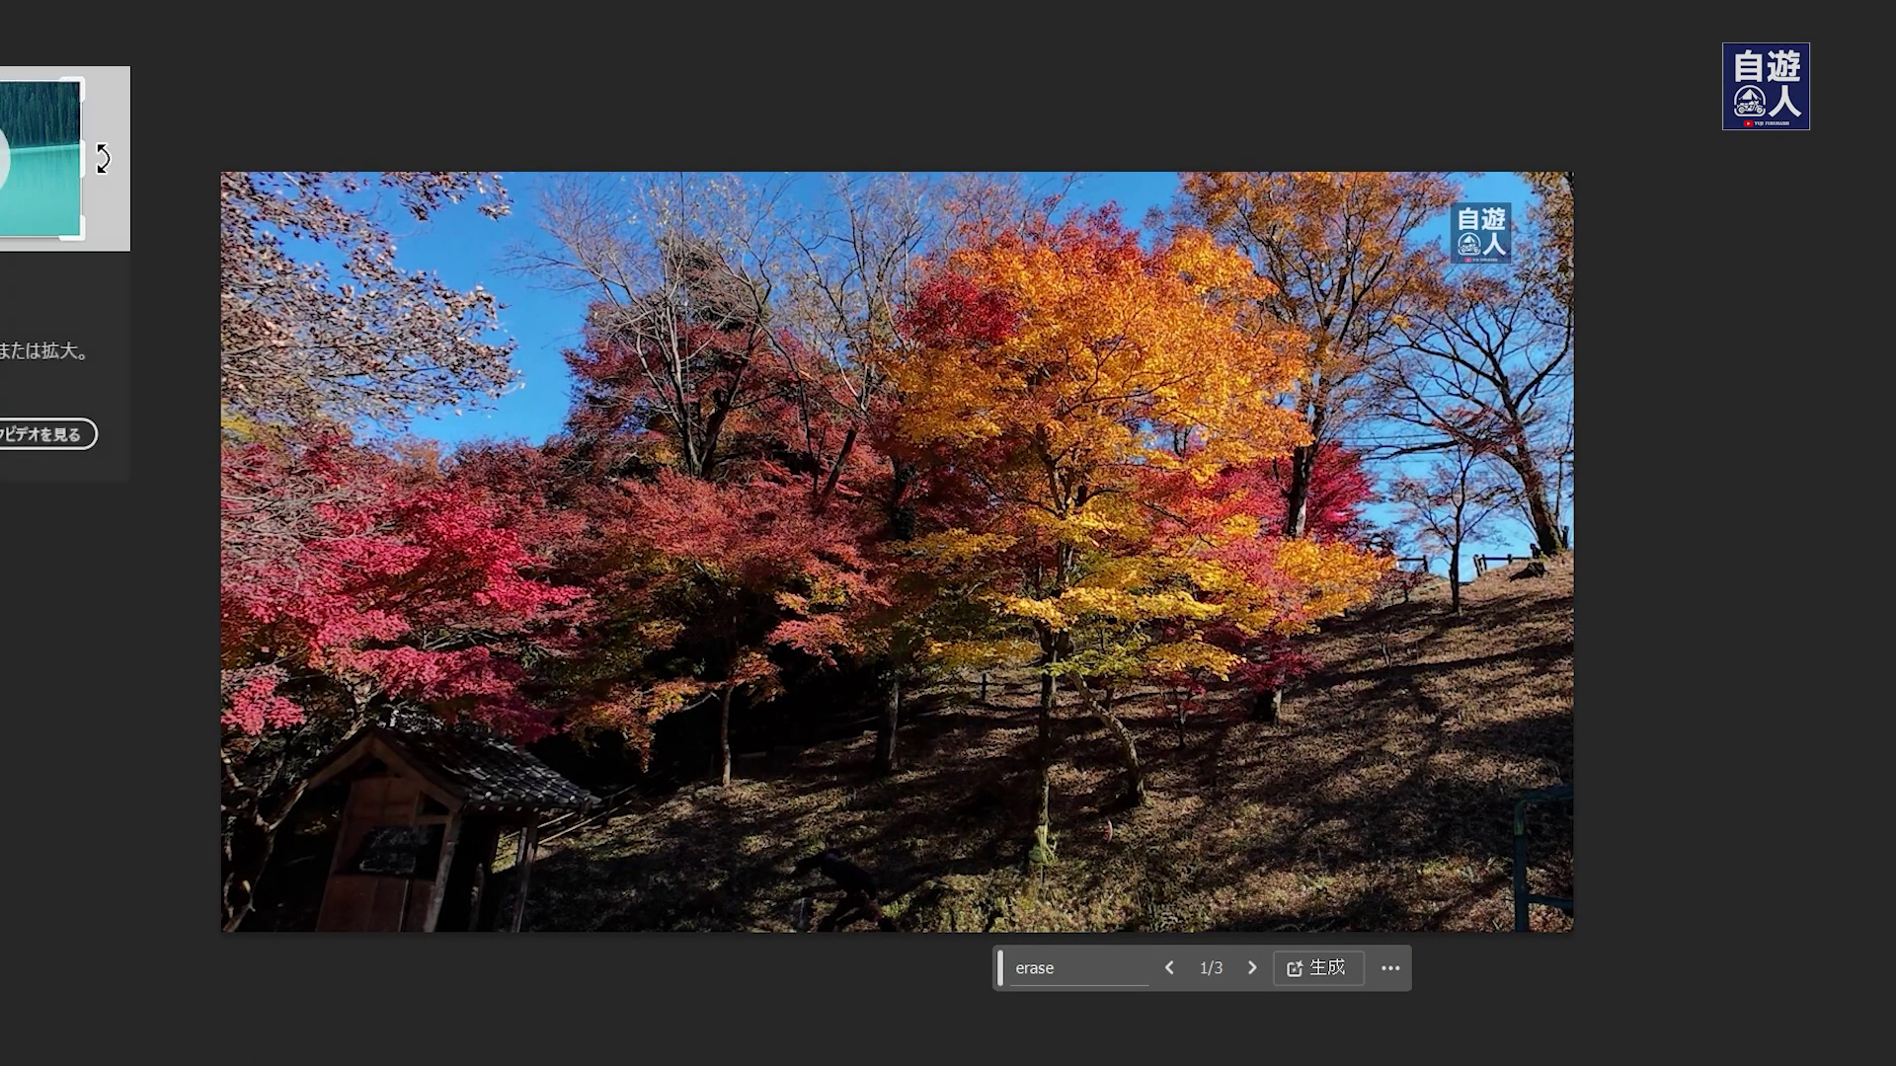
Extend the canvas to 1900 px tall anchored at the bottom, then select the white top band.
{"action": "left_click", "coordinate": [520, 459]}
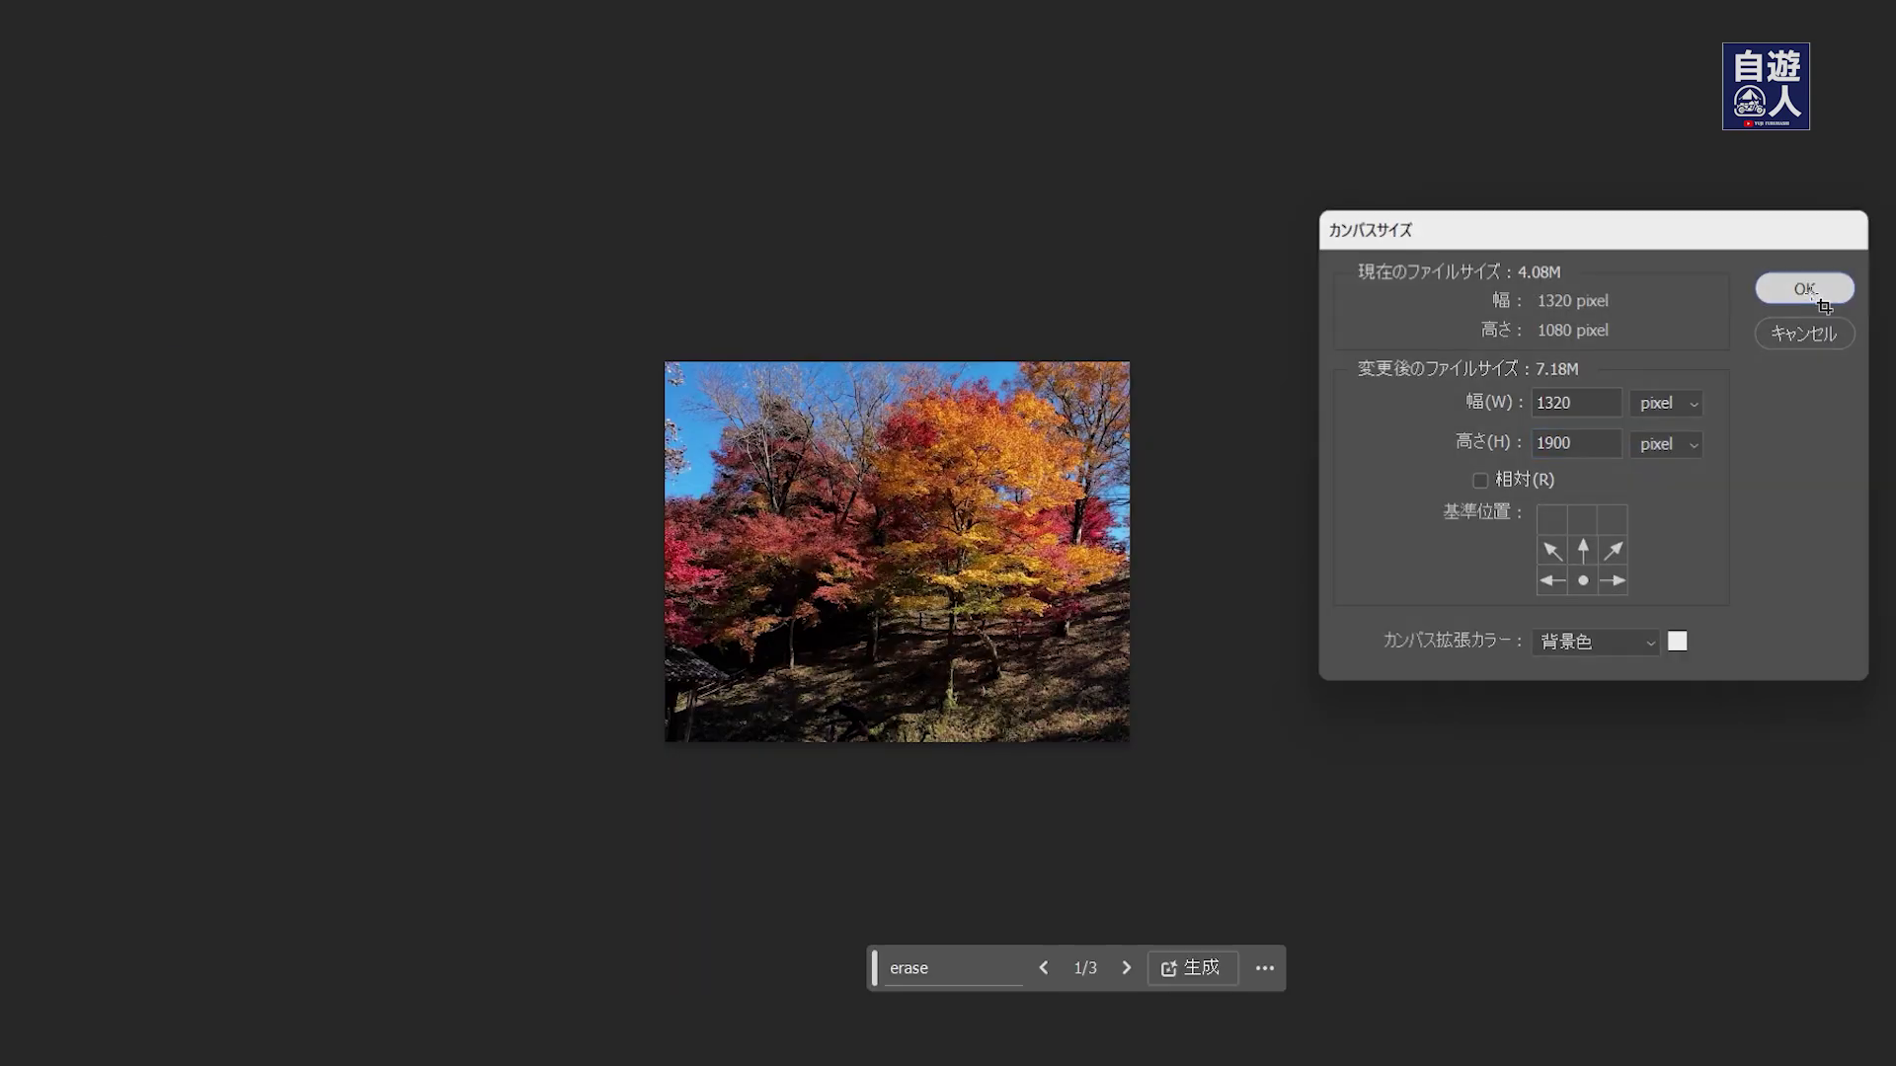
{"action": "left_click", "coordinate": [1798, 291]}
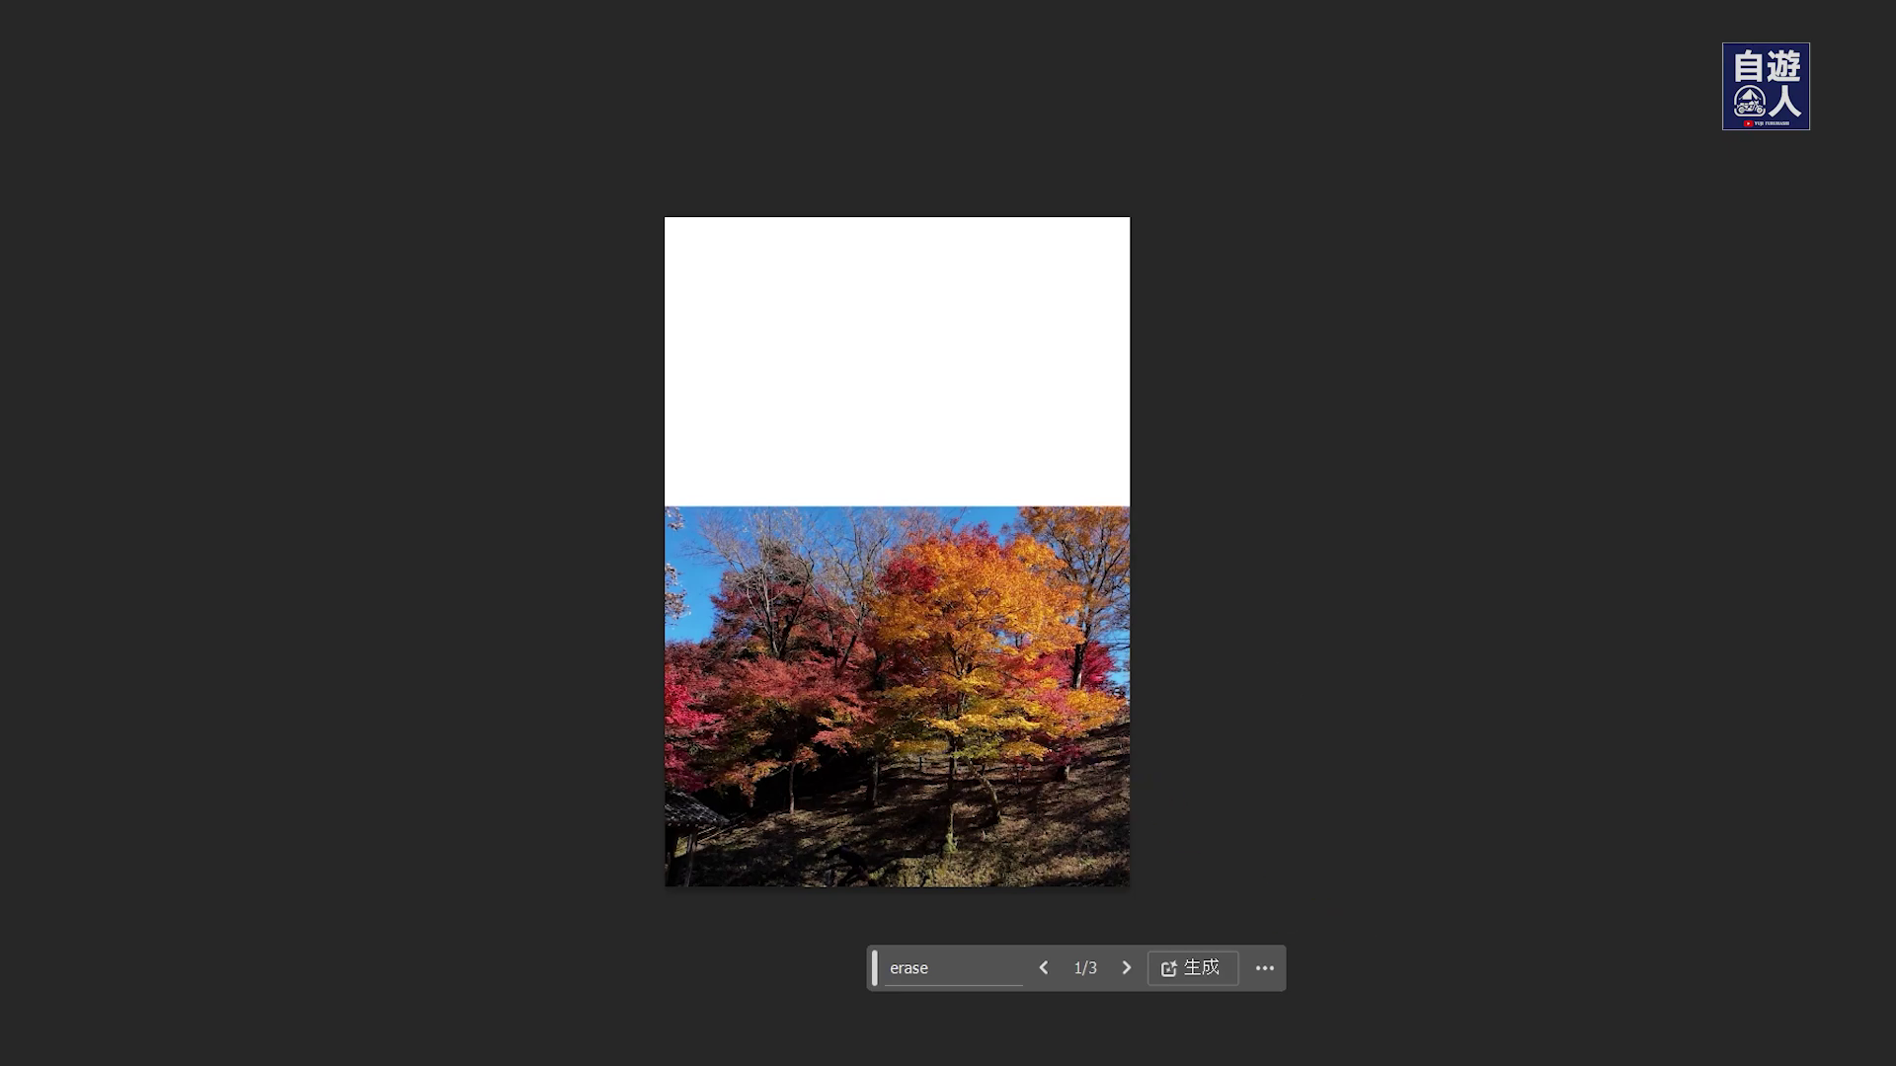
{"action": "key", "text": "ctrl+plus"}
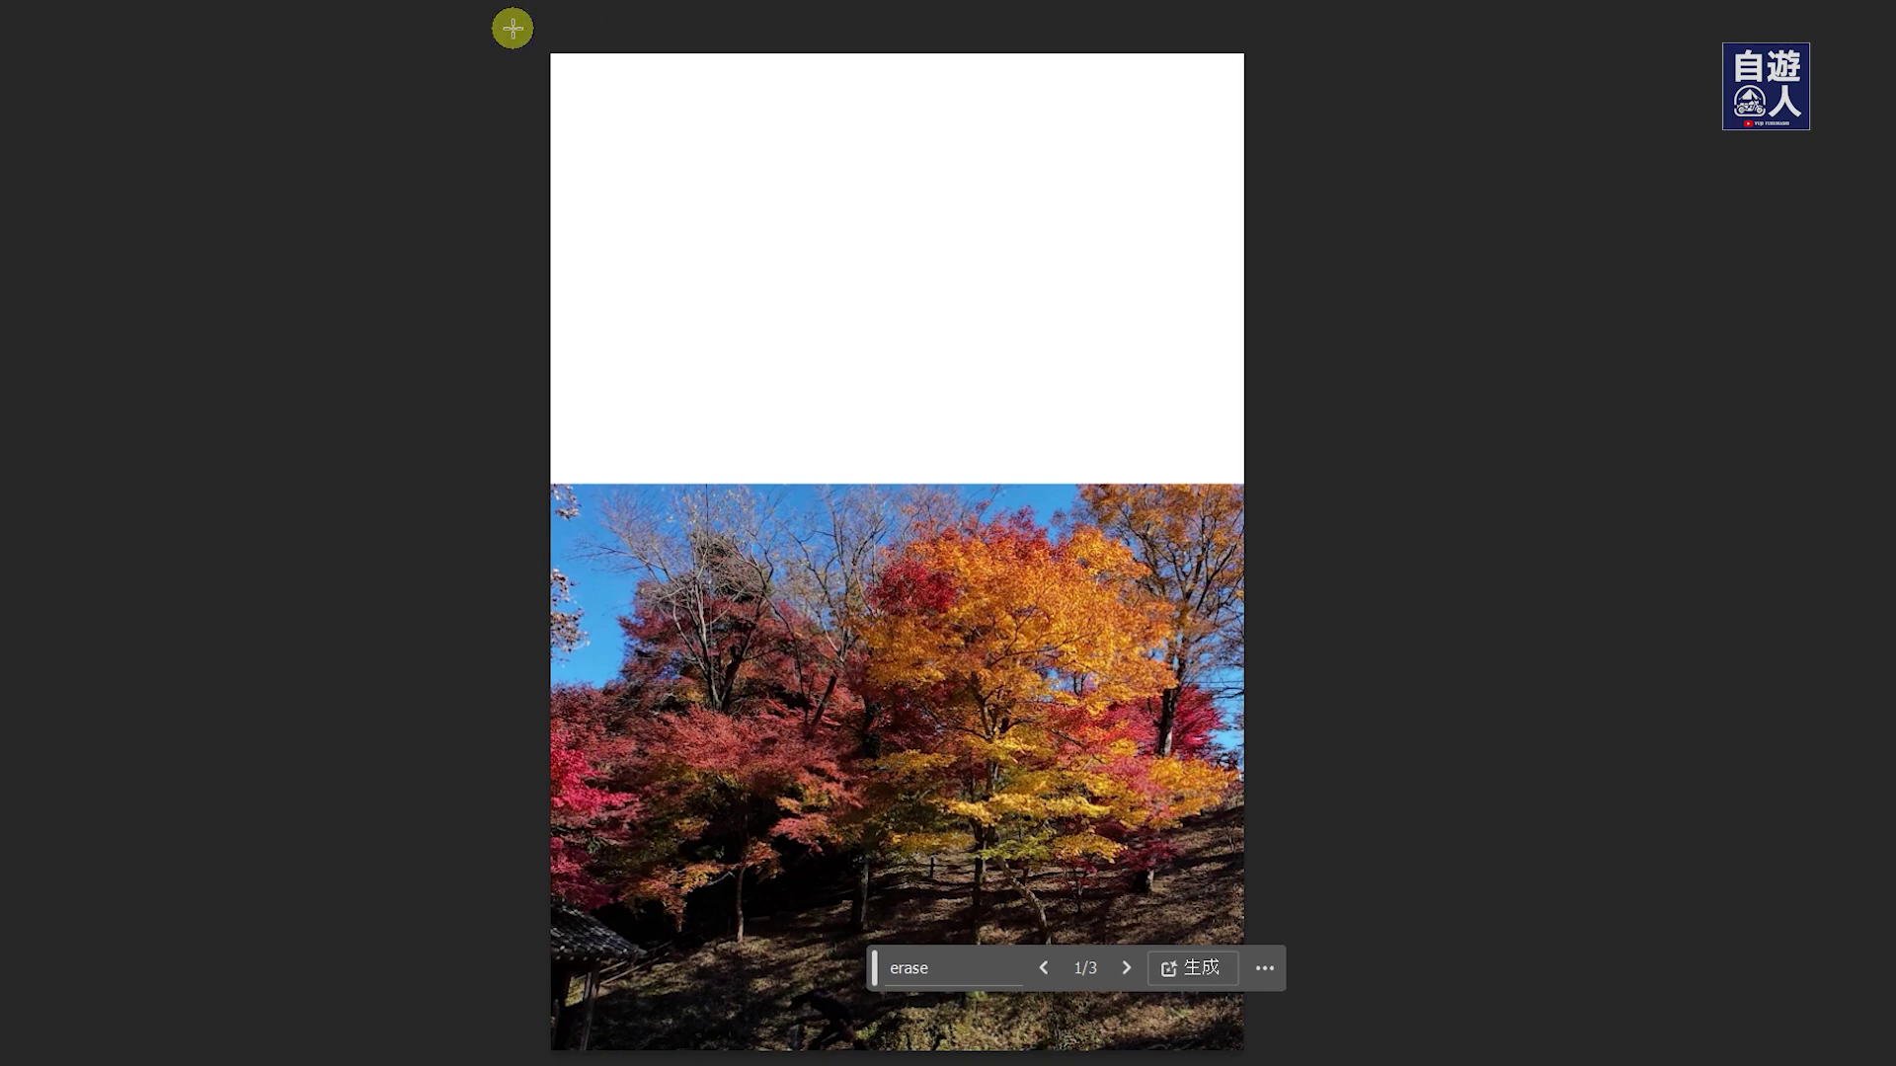
{"action": "left_click_drag", "start_coordinate": [513, 28], "coordinate": [1274, 509]}
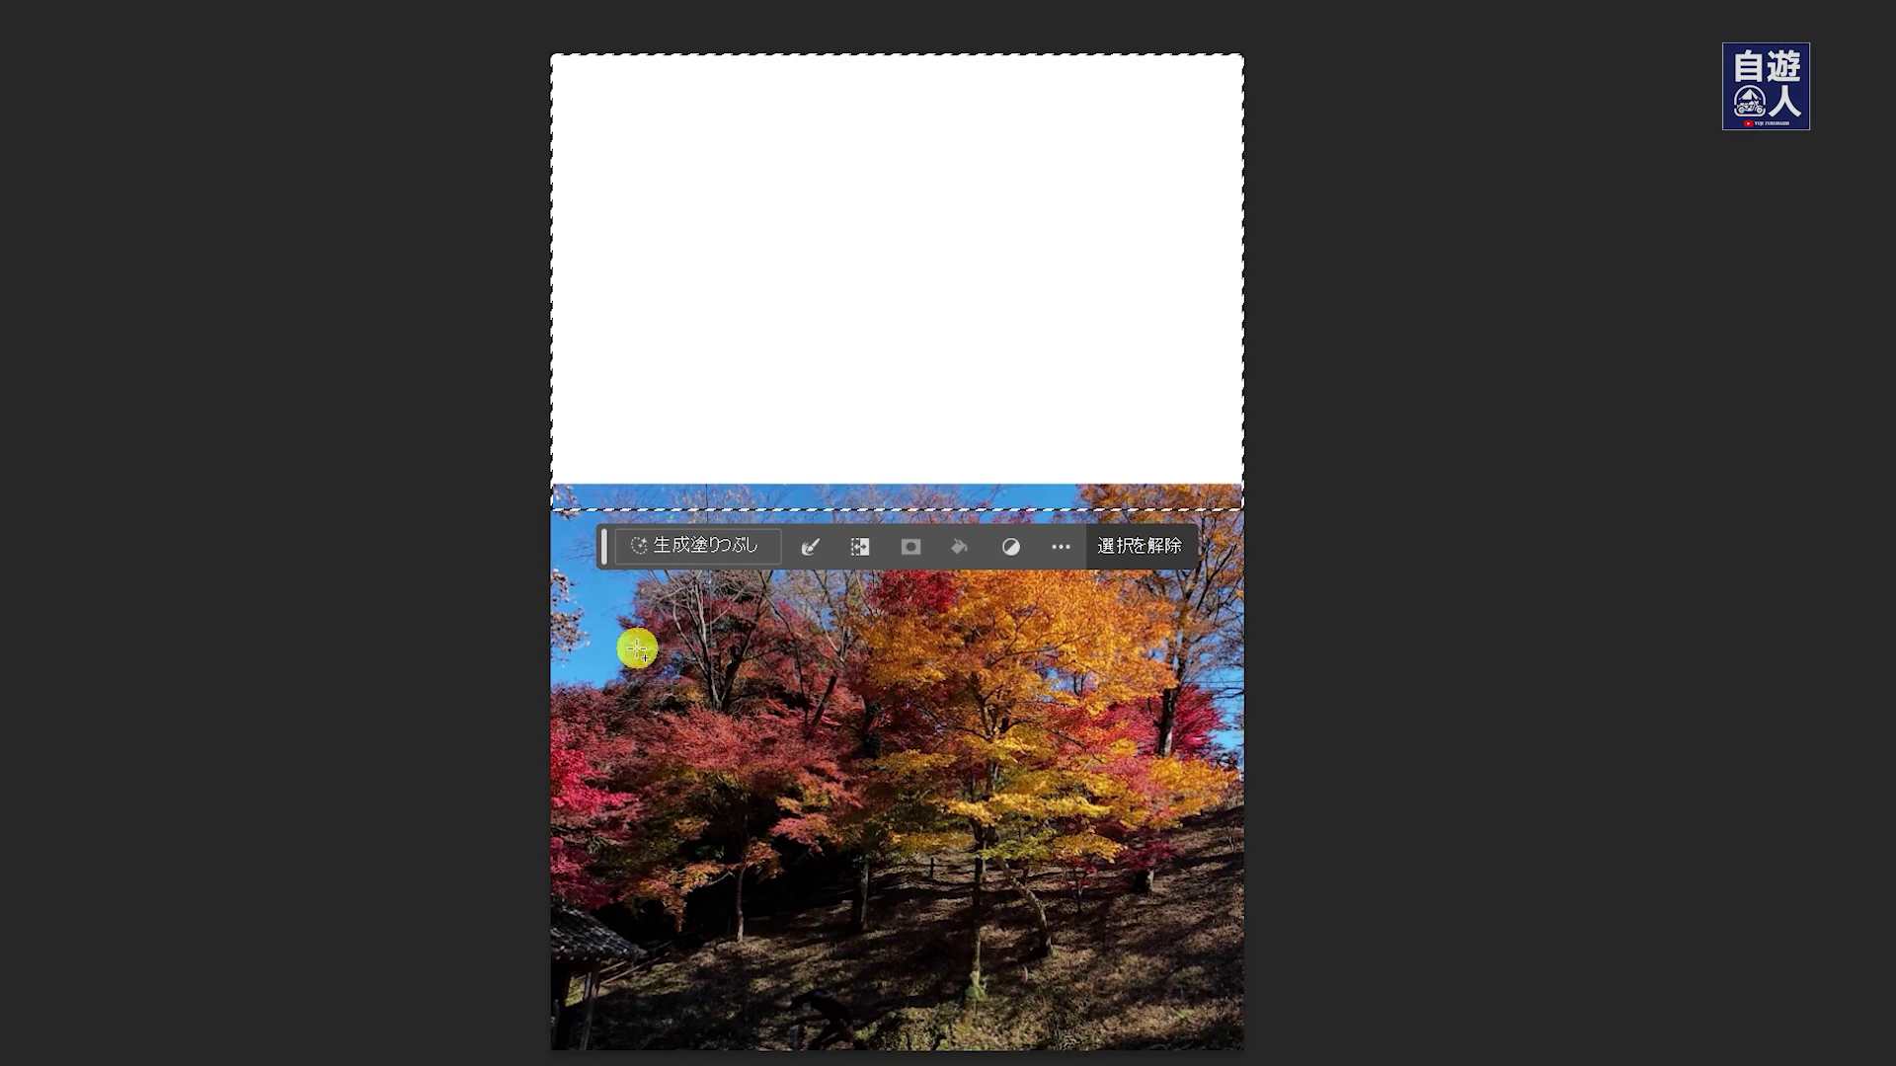
Generate sky for the blank top band and compare variations, returning to the leafy-branch one.
{"action": "left_click", "coordinate": [711, 549]}
{"action": "type", "text": "addition"}
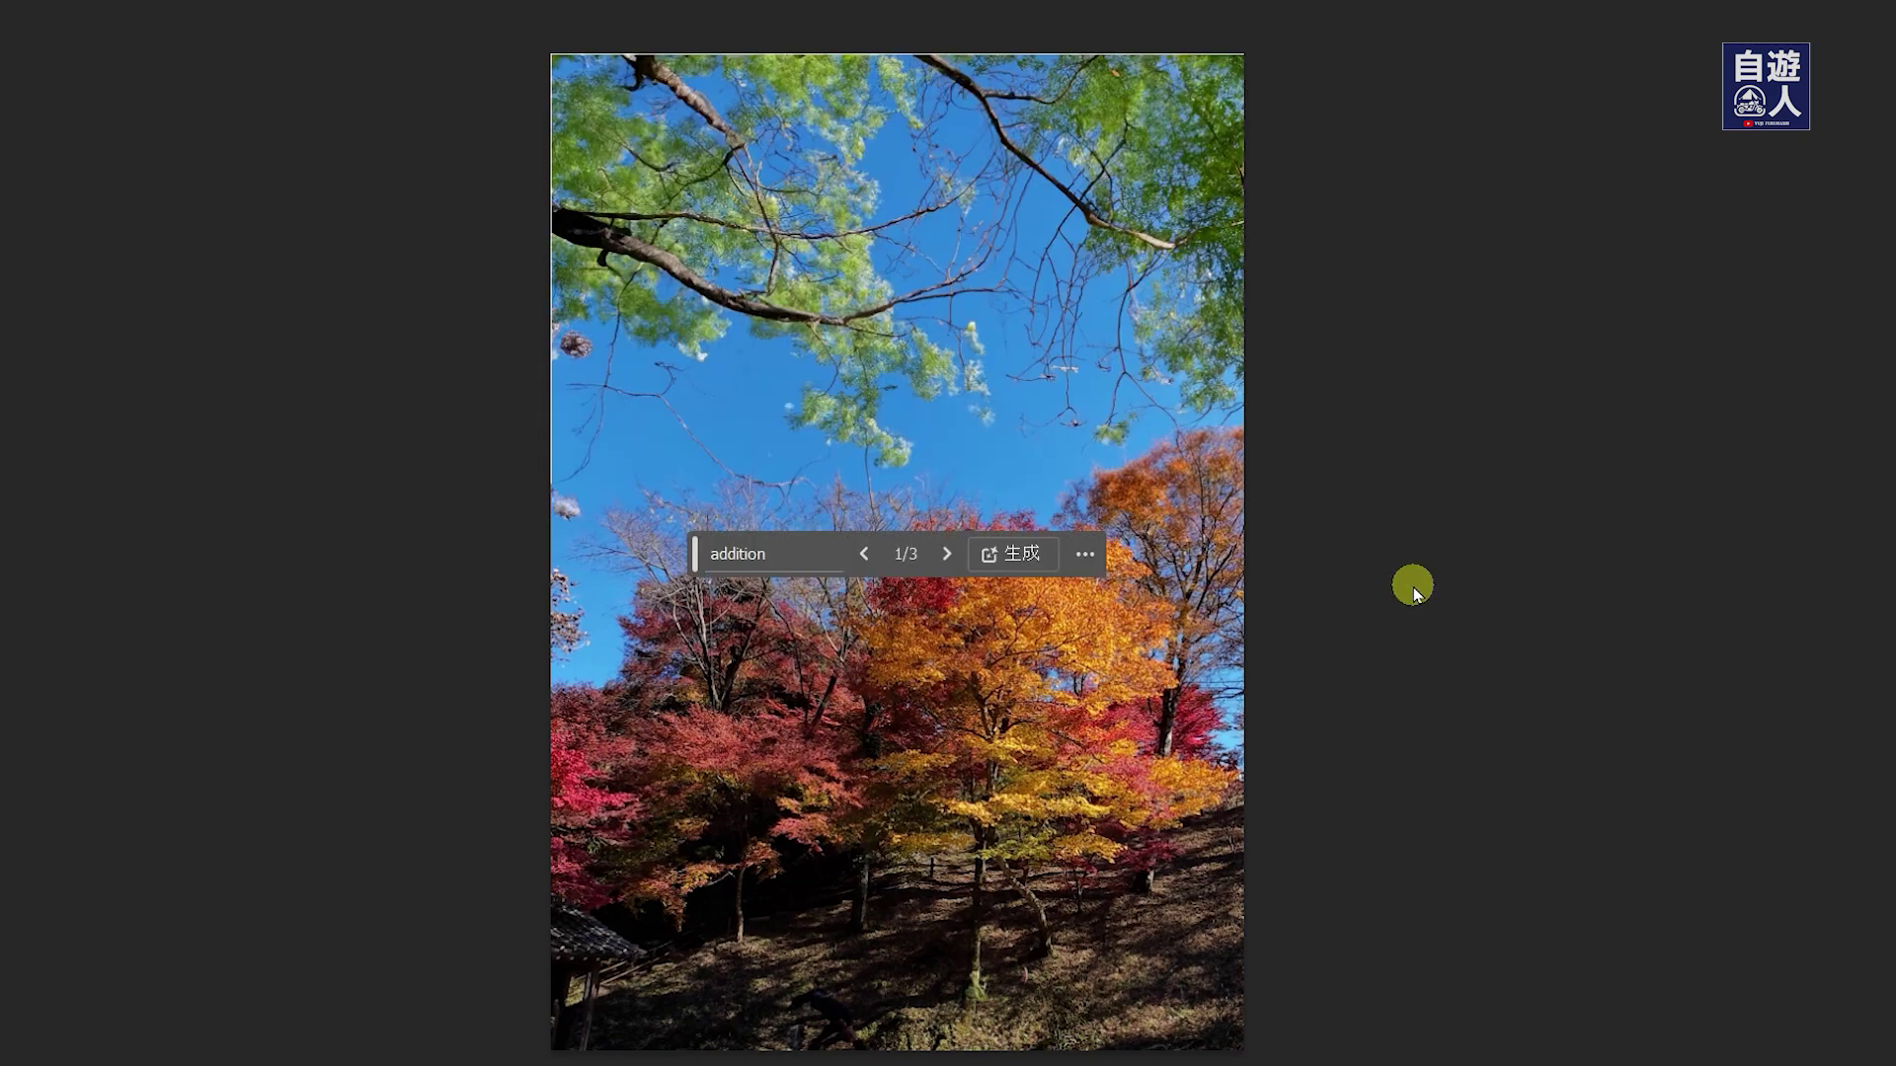
{"action": "left_click", "coordinate": [946, 555]}
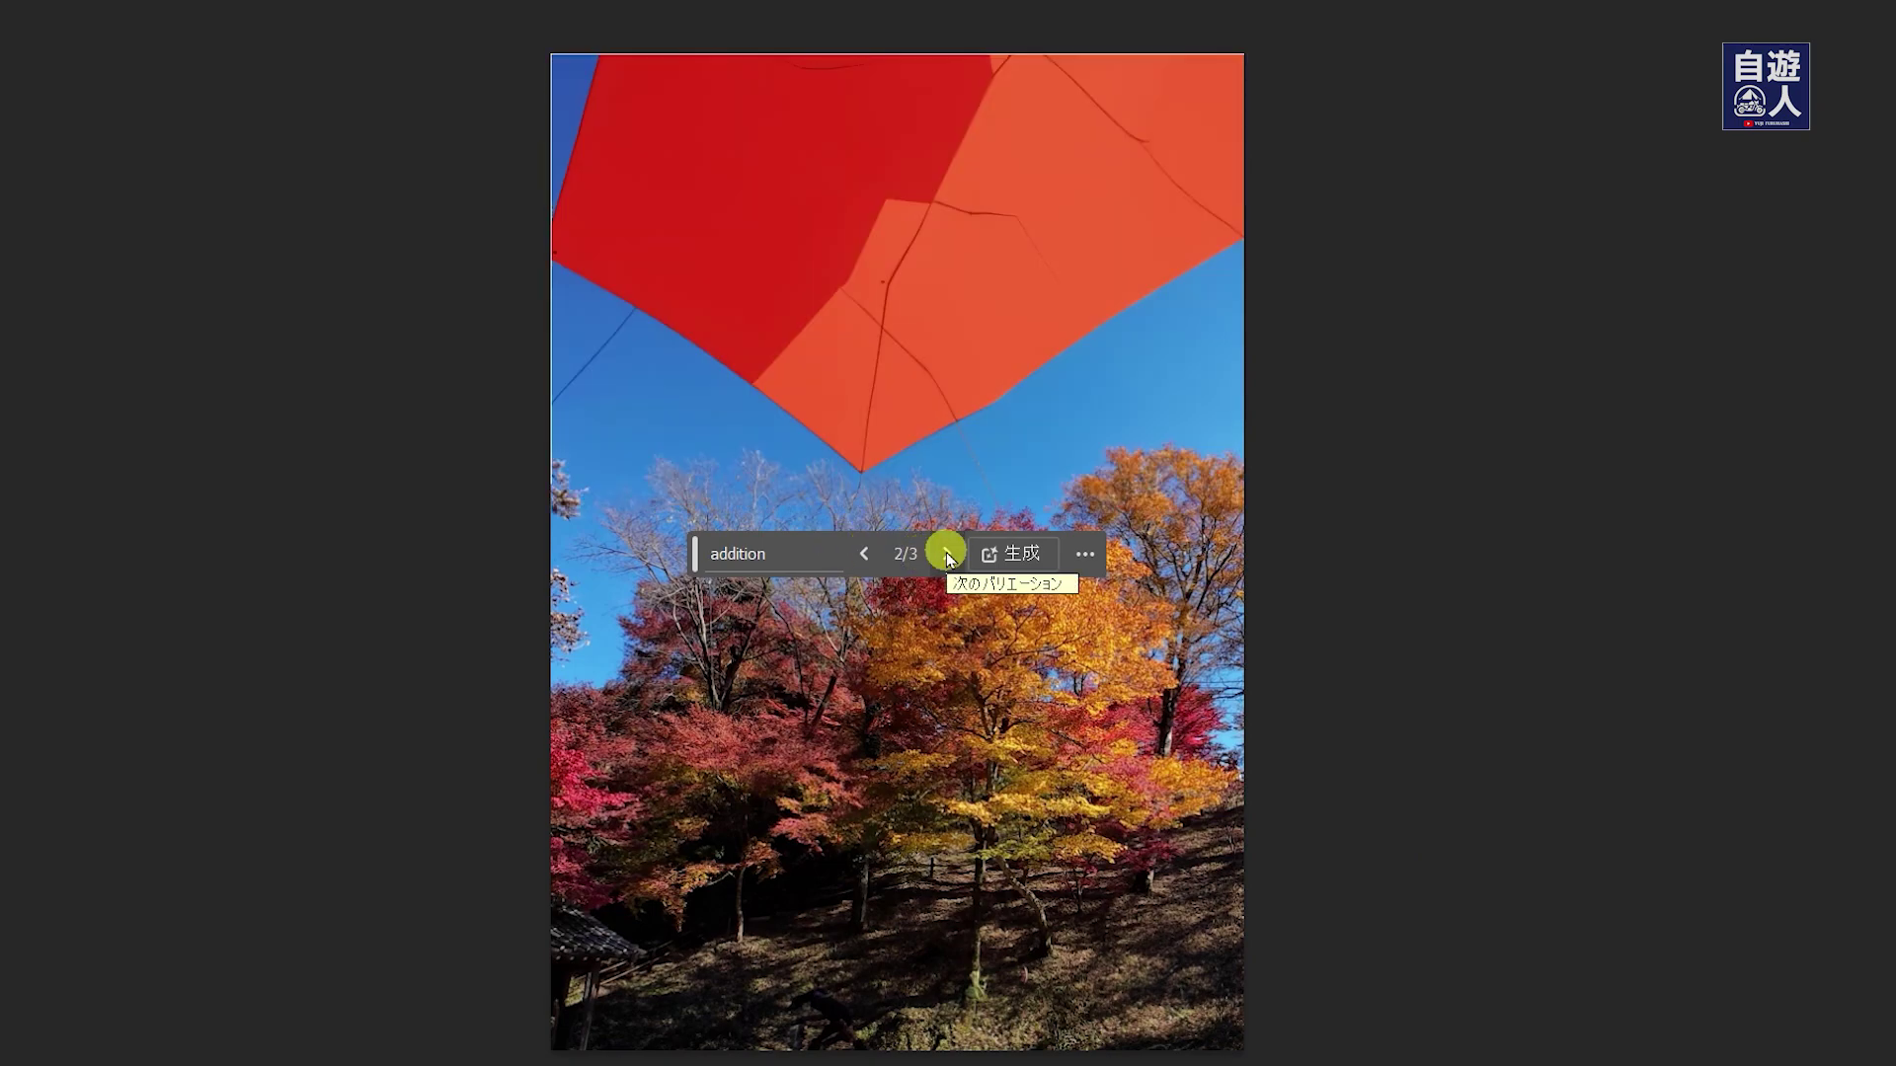
{"action": "left_click", "coordinate": [946, 555]}
{"action": "left_click", "coordinate": [946, 555]}
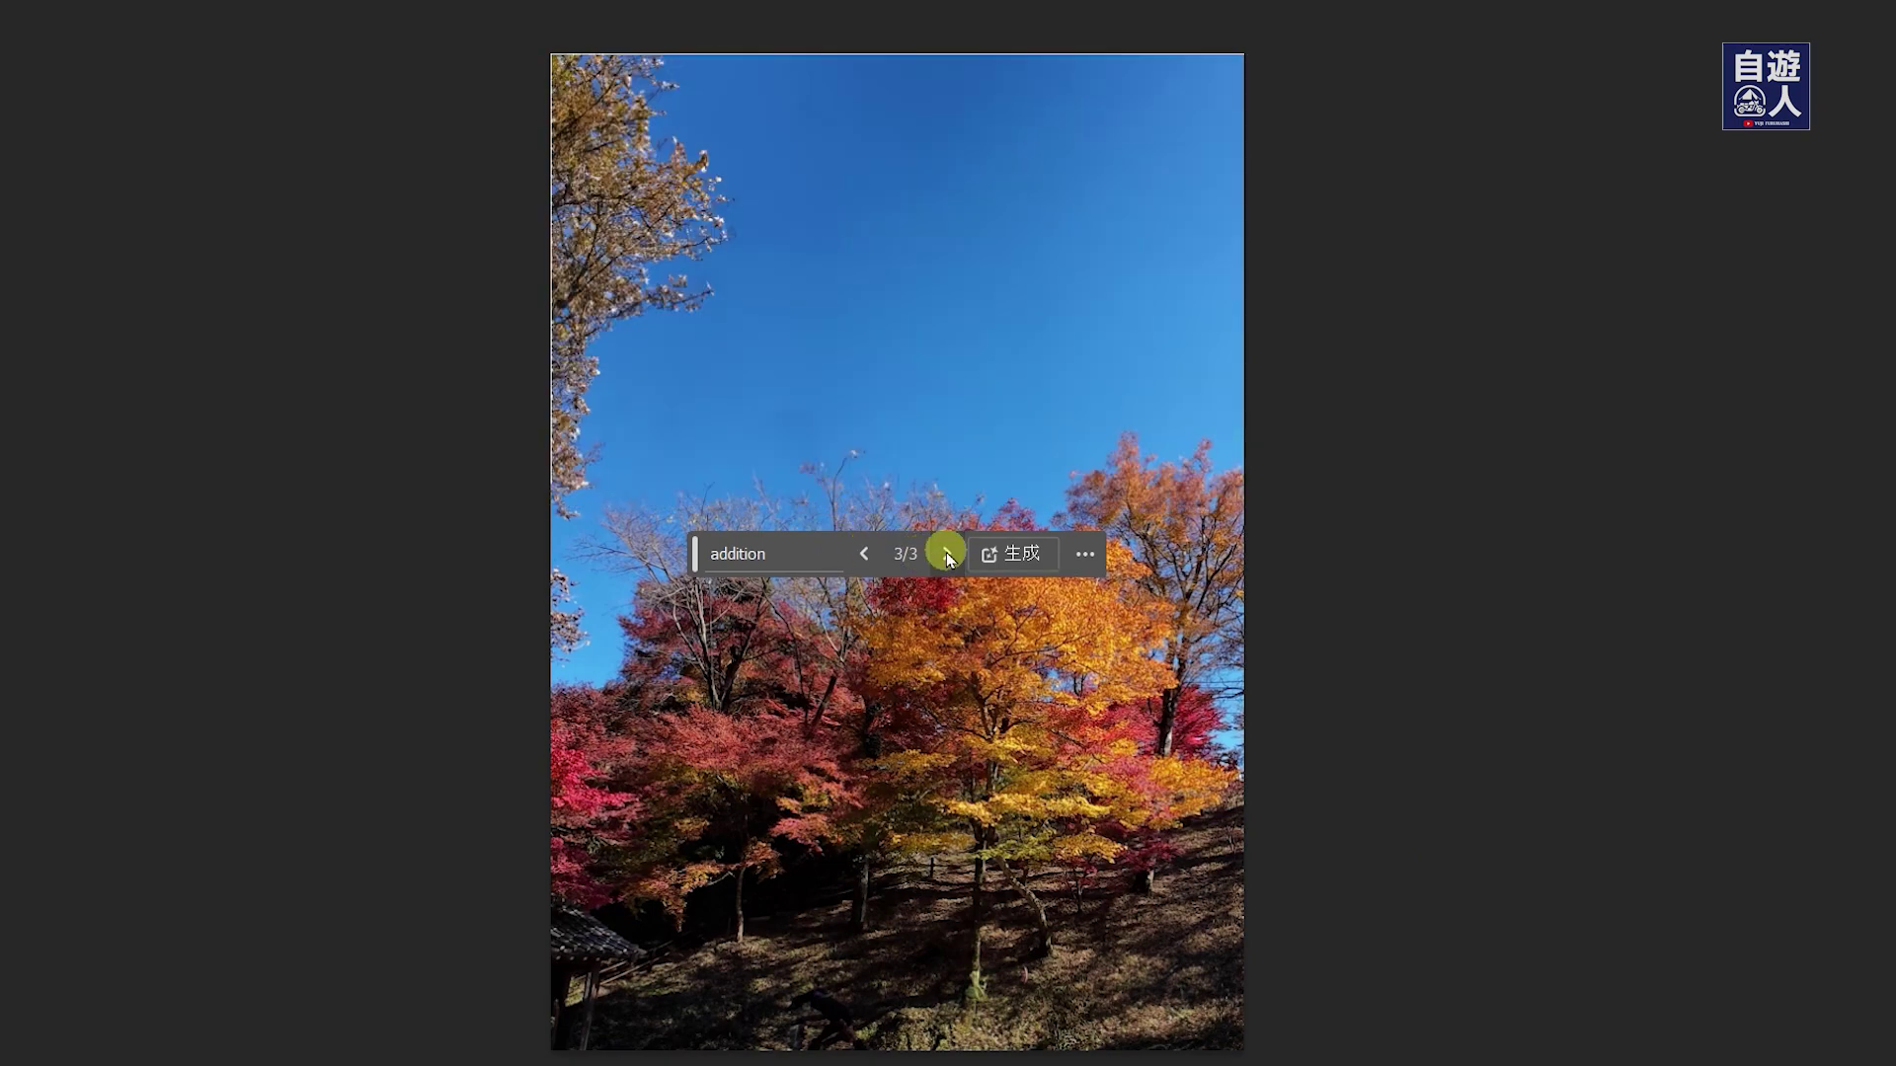
{"action": "left_click", "coordinate": [964, 573]}
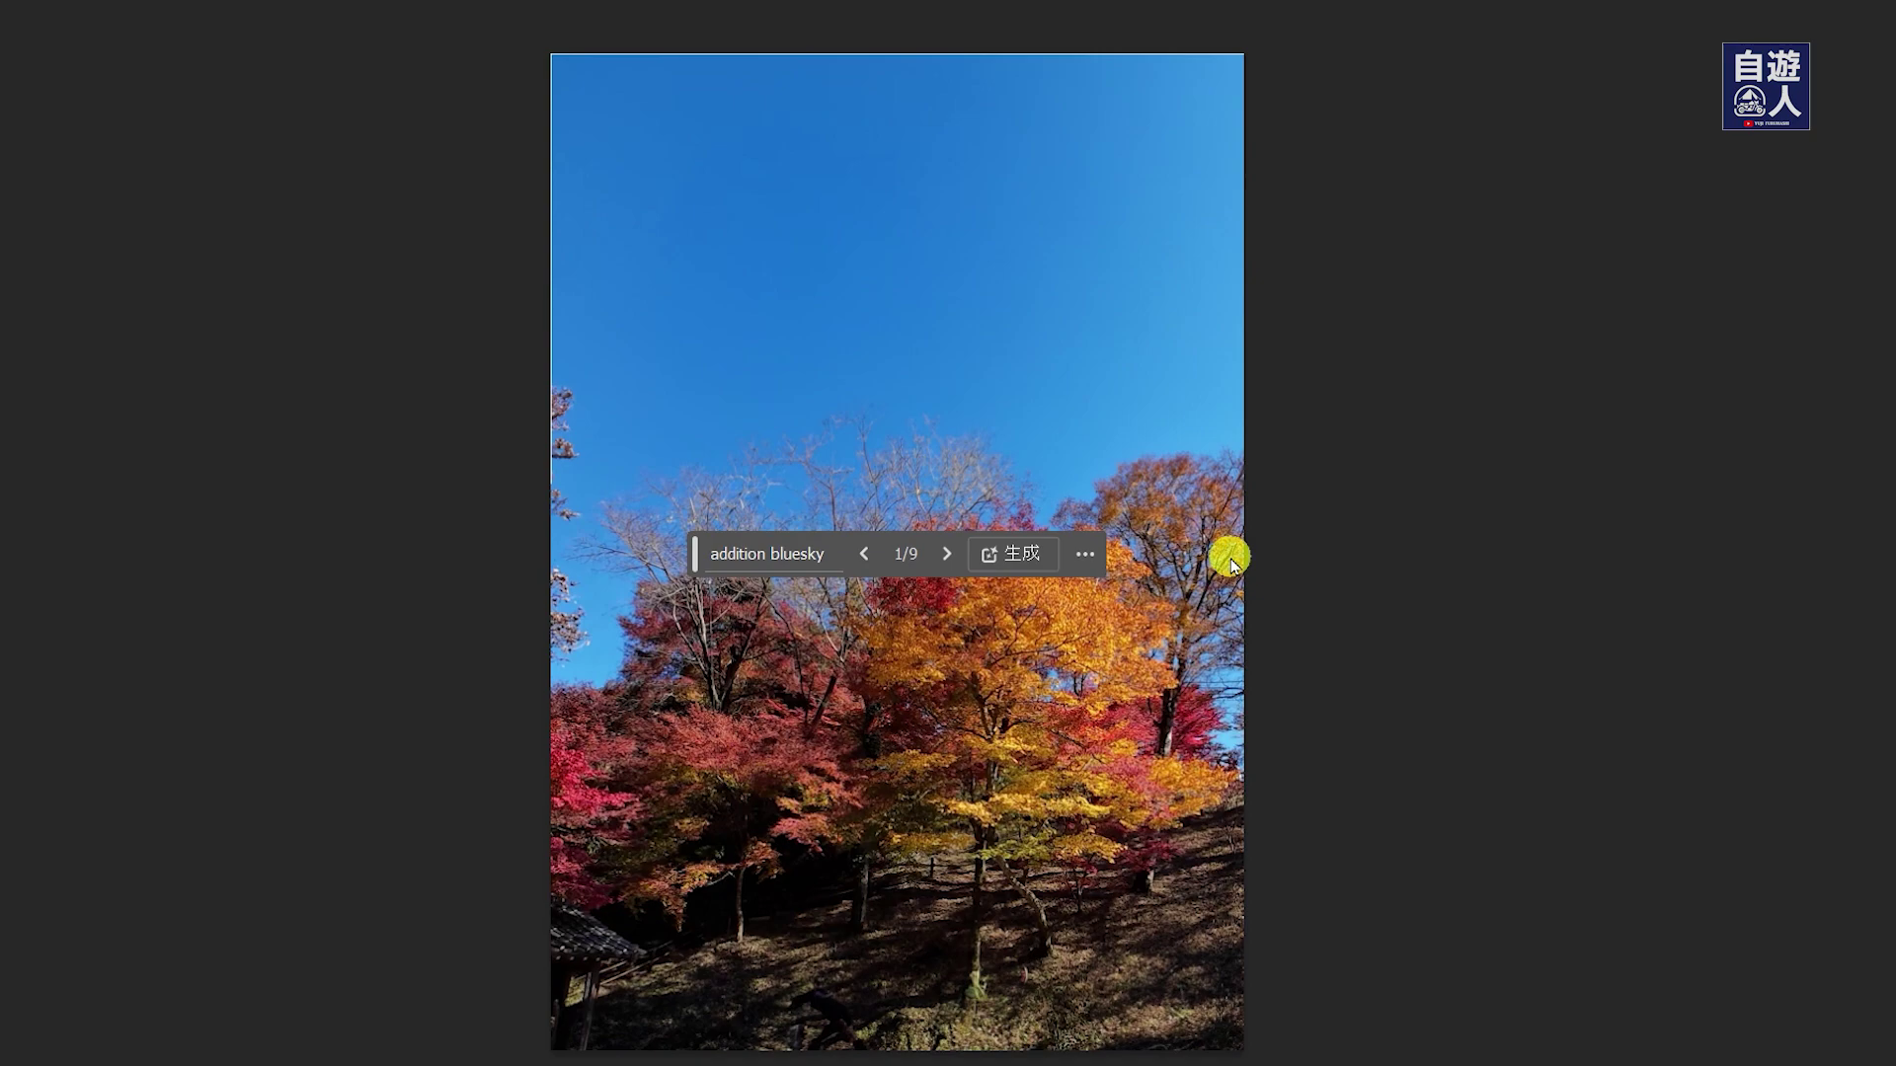
Browse the nine 'addition bluesky' variations and settle on variation 2 of 9.
{"action": "left_click", "coordinate": [946, 556]}
{"action": "left_click", "coordinate": [948, 556]}
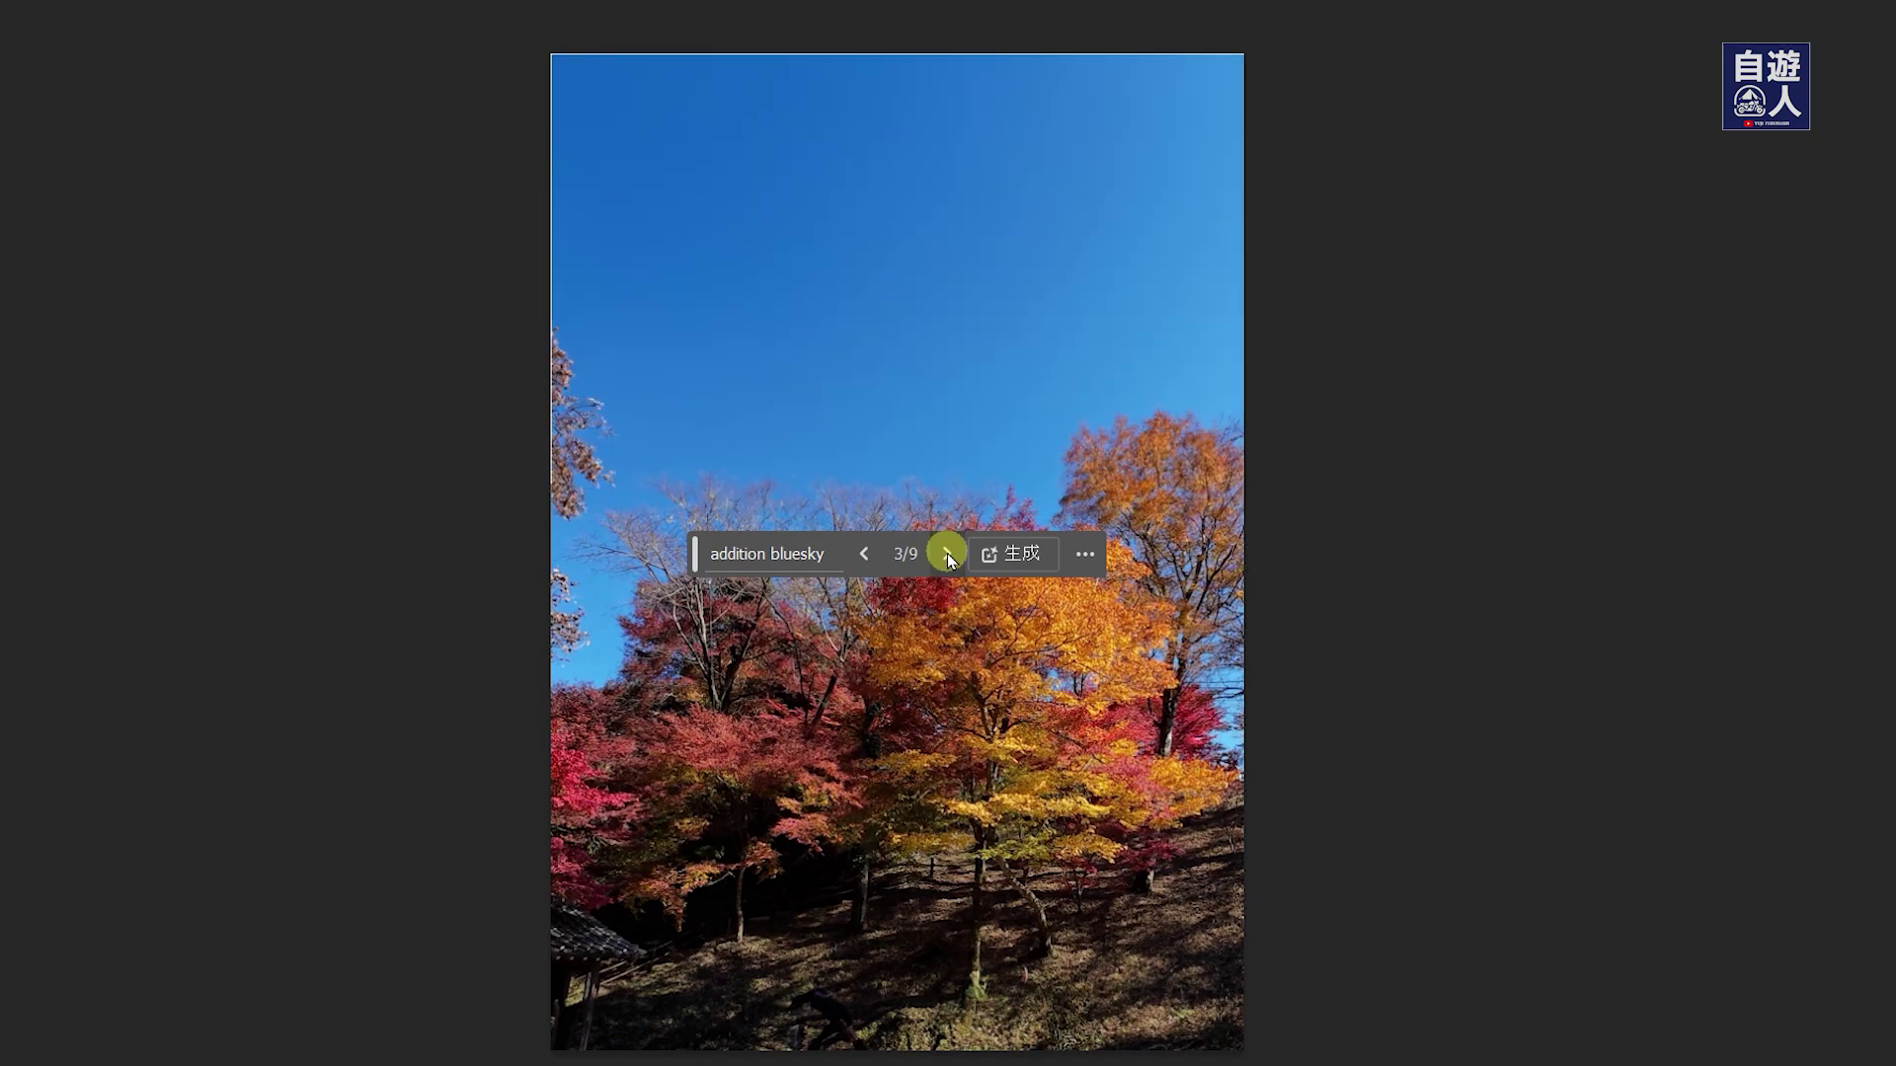
{"action": "left_click", "coordinate": [946, 556]}
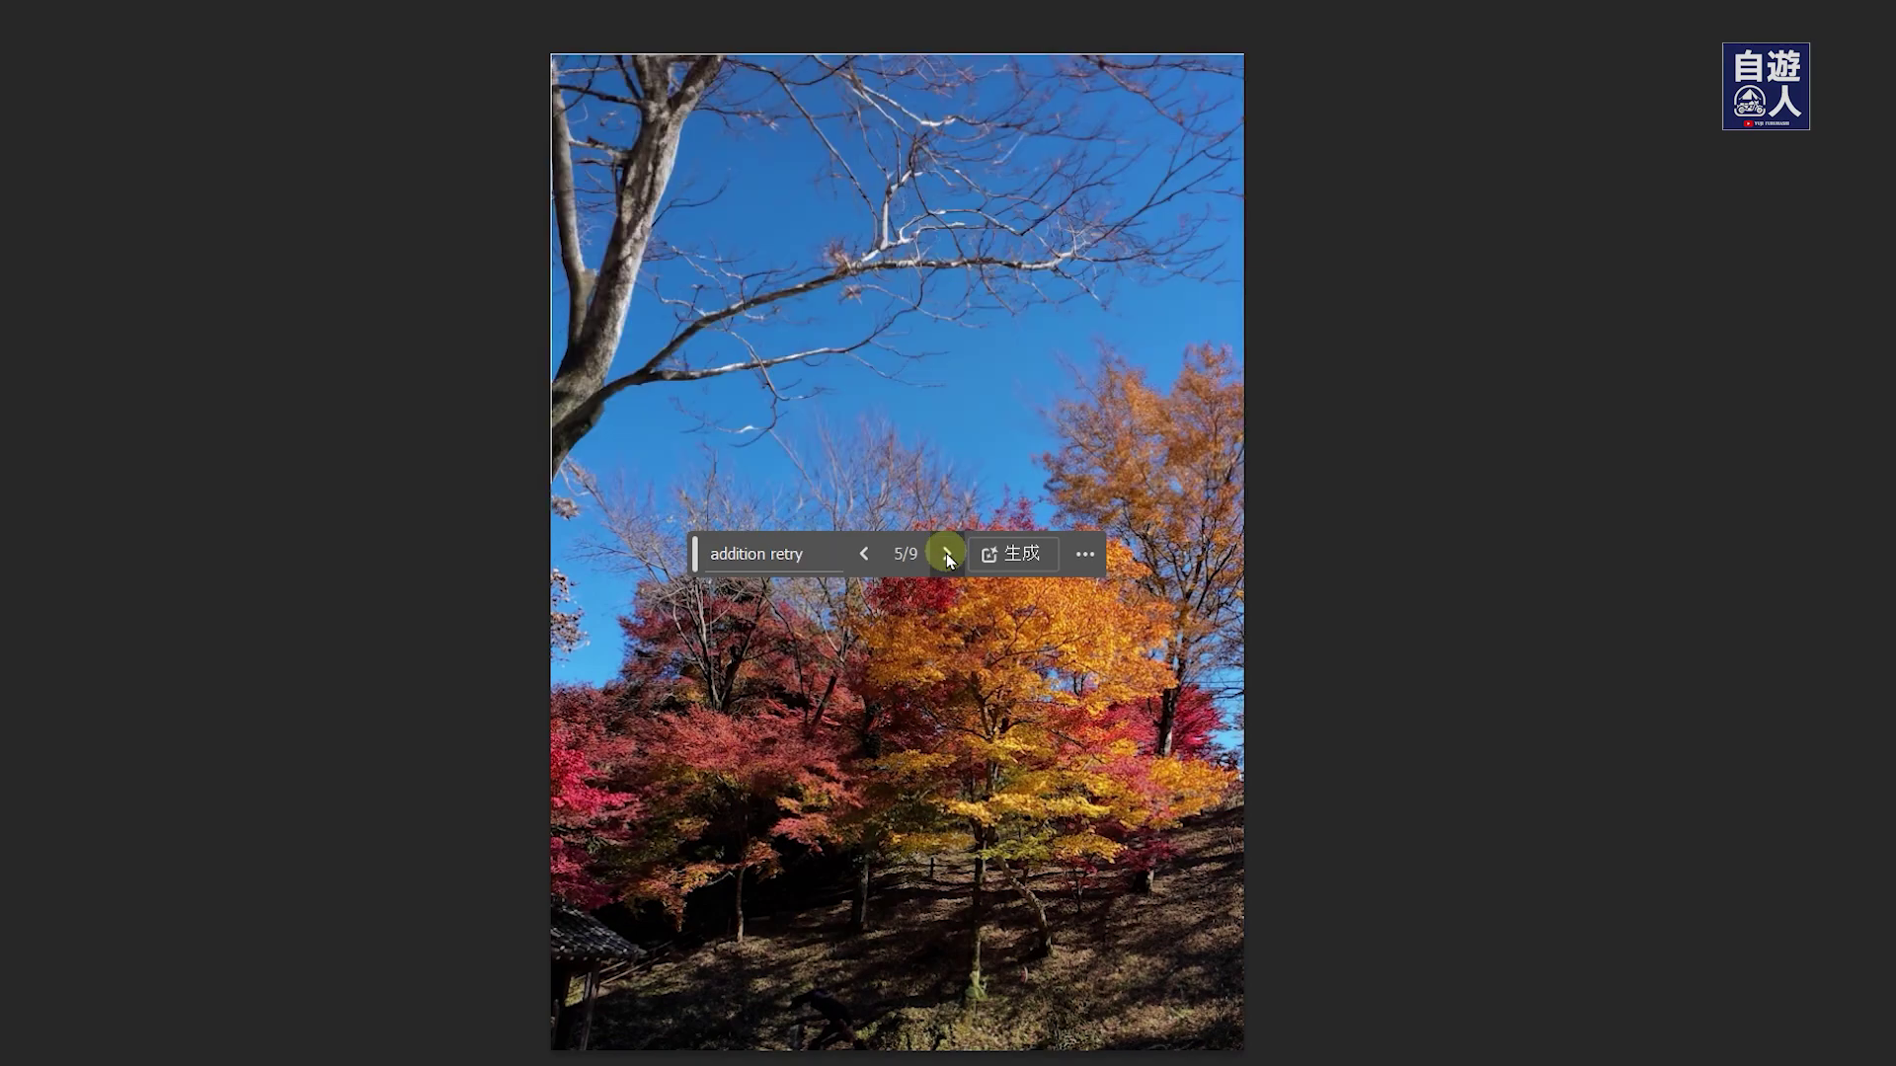
{"action": "left_click", "coordinate": [945, 558]}
{"action": "left_click", "coordinate": [862, 554]}
{"action": "left_click", "coordinate": [945, 554]}
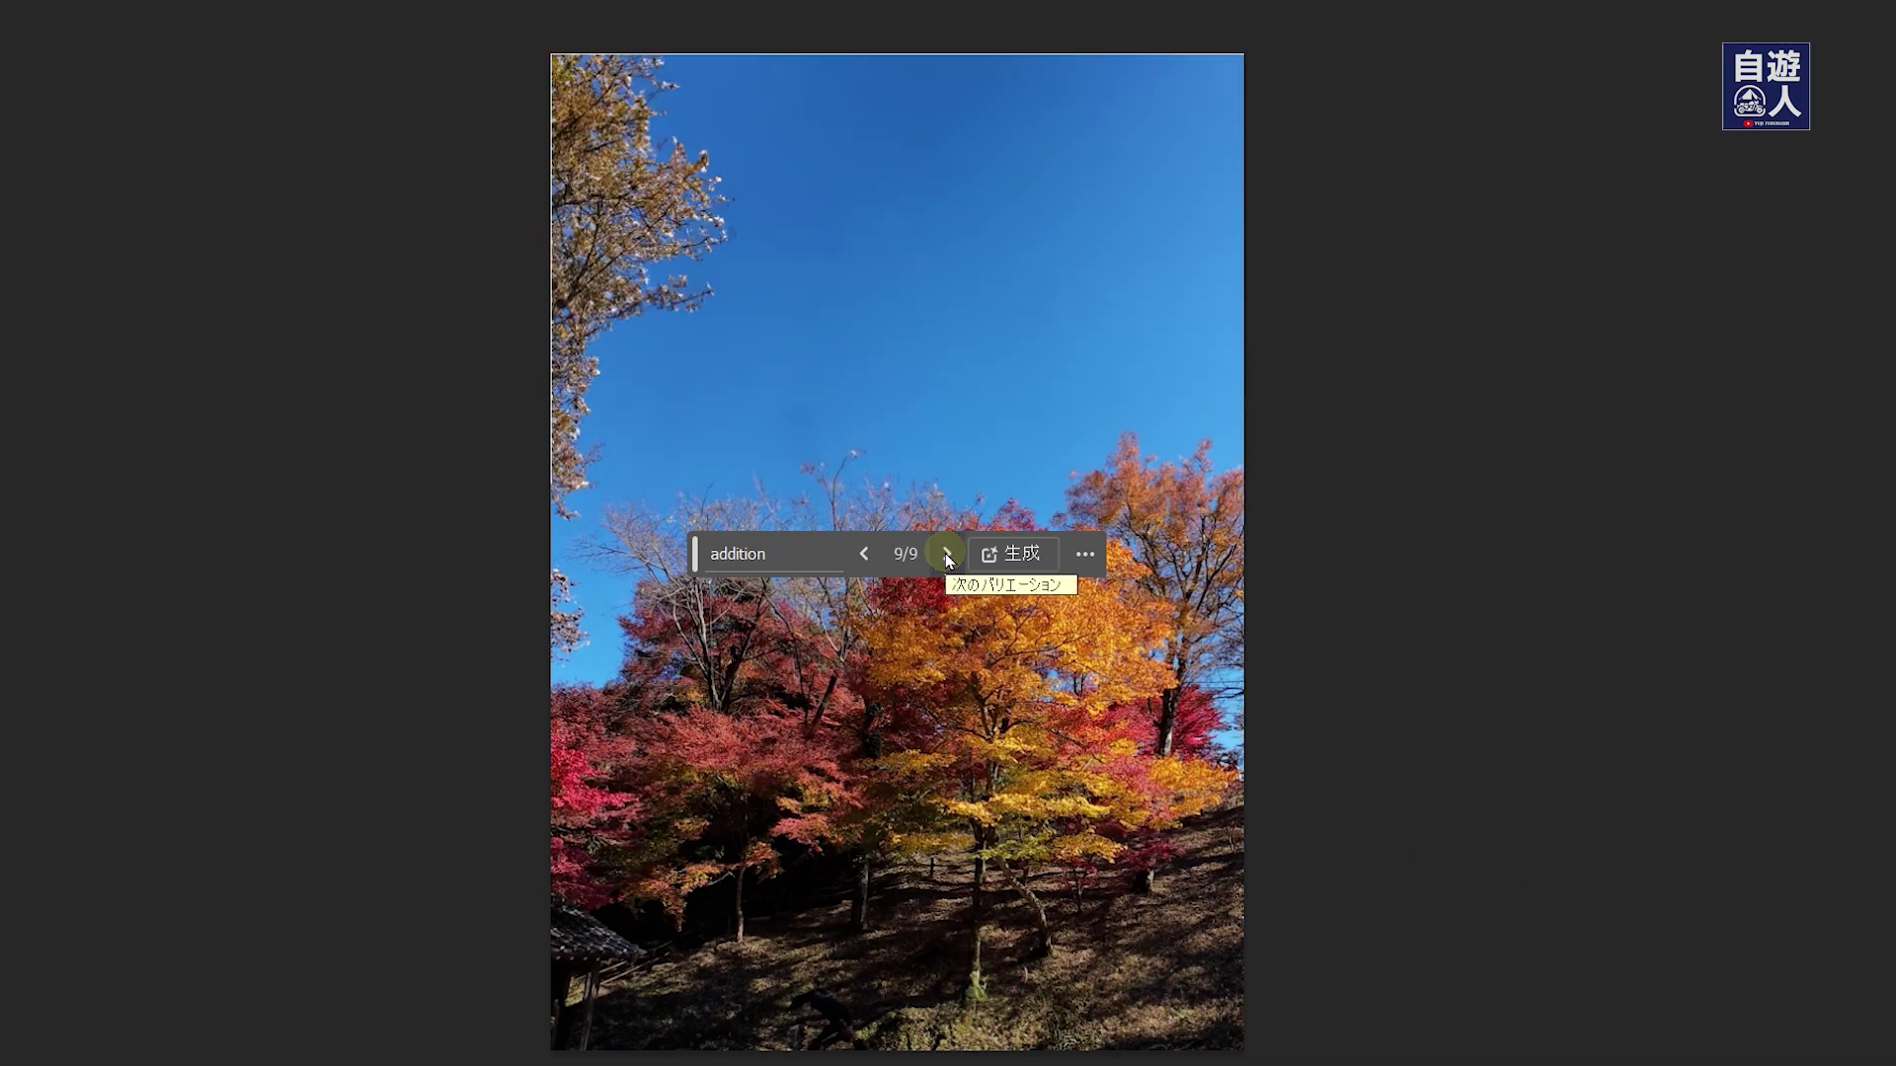
{"action": "left_click", "coordinate": [946, 556]}
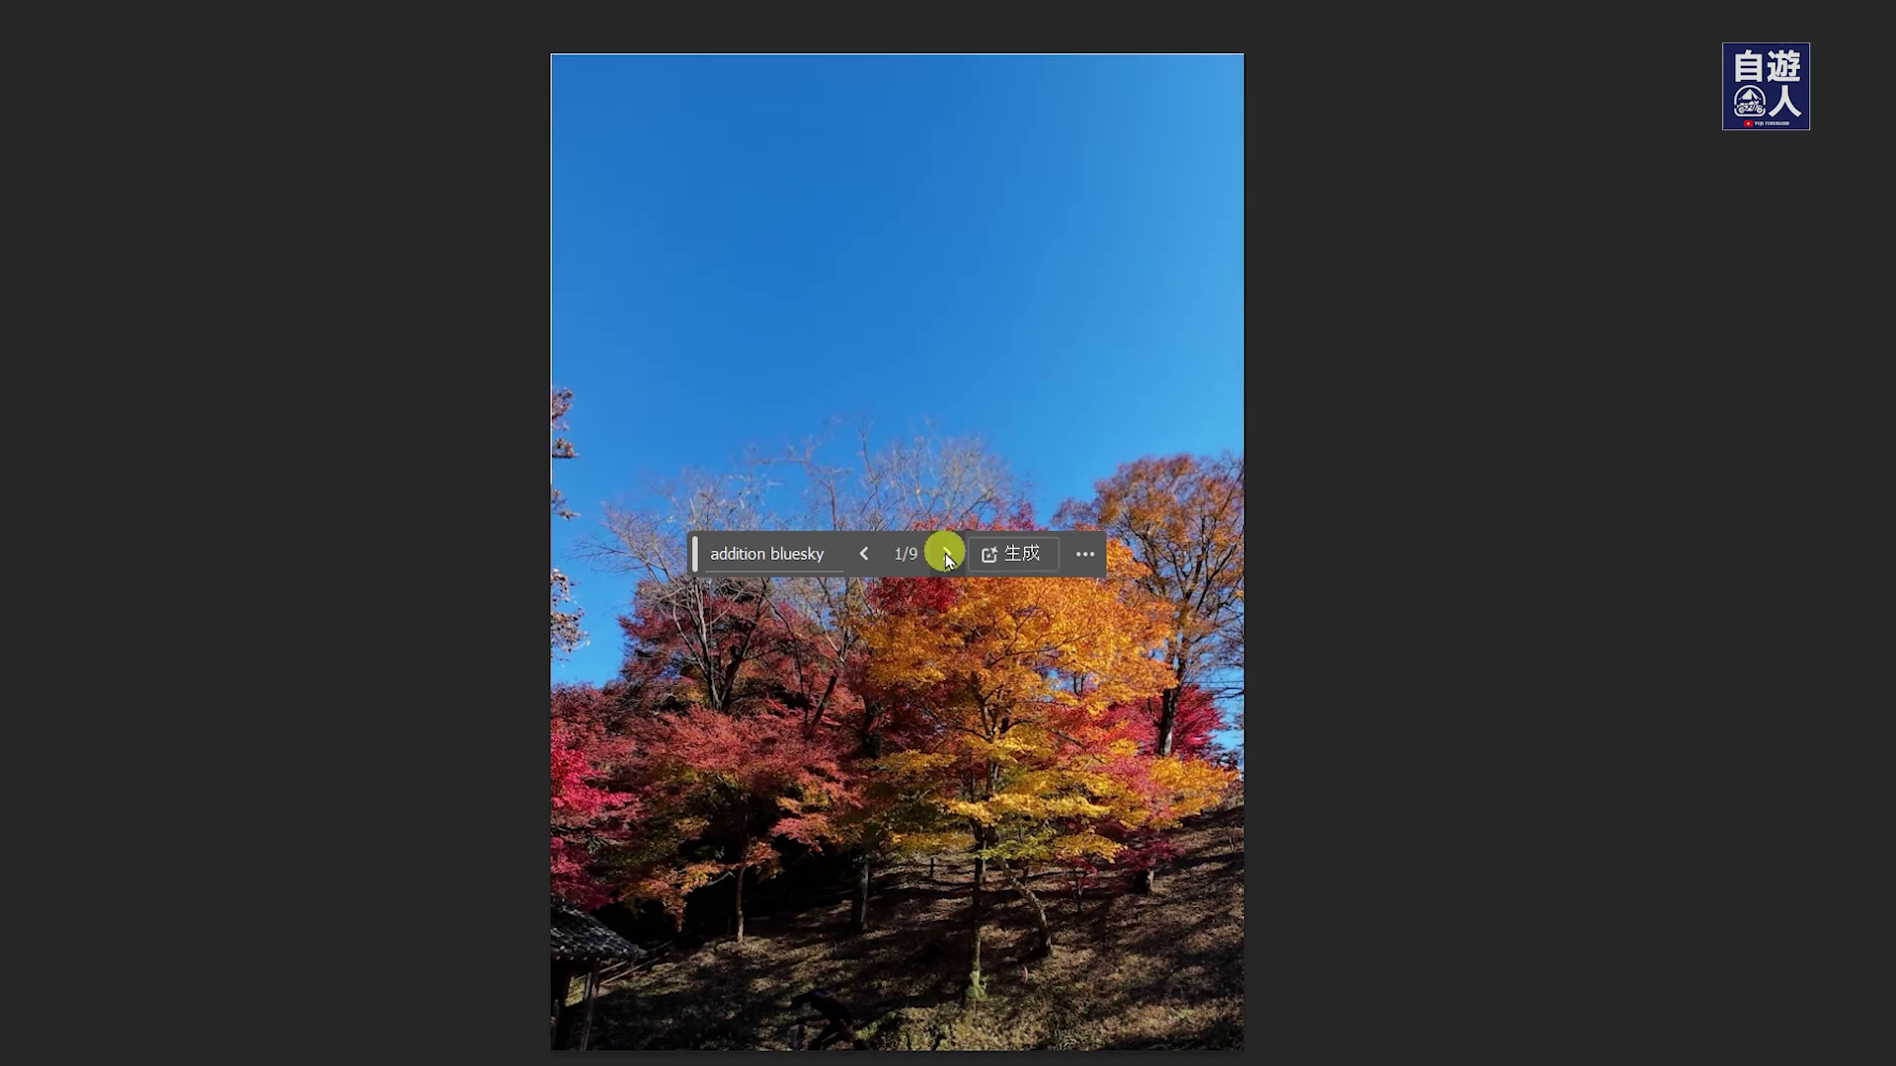
{"action": "left_click", "coordinate": [946, 556]}
{"action": "left_click", "coordinate": [946, 556]}
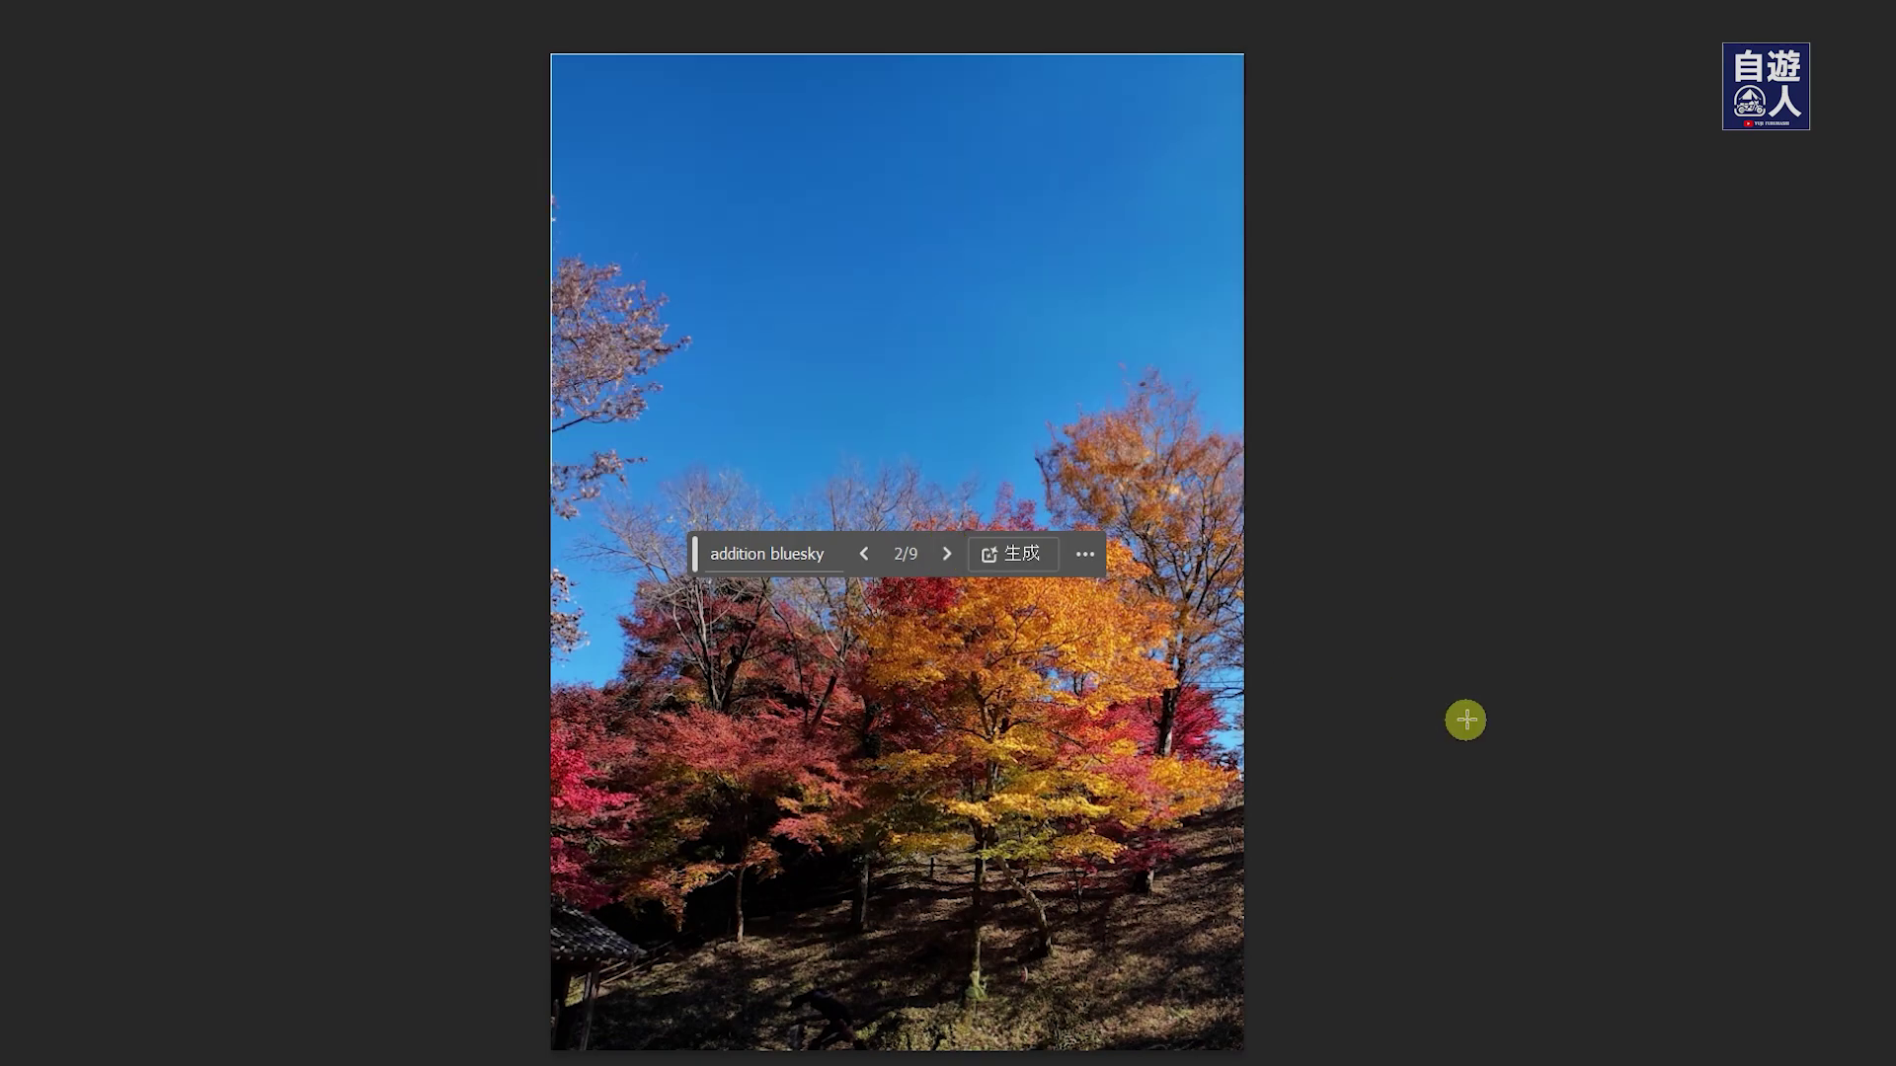
{"action": "left_click_drag", "start_coordinate": [1467, 719], "coordinate": [1365, 645]}
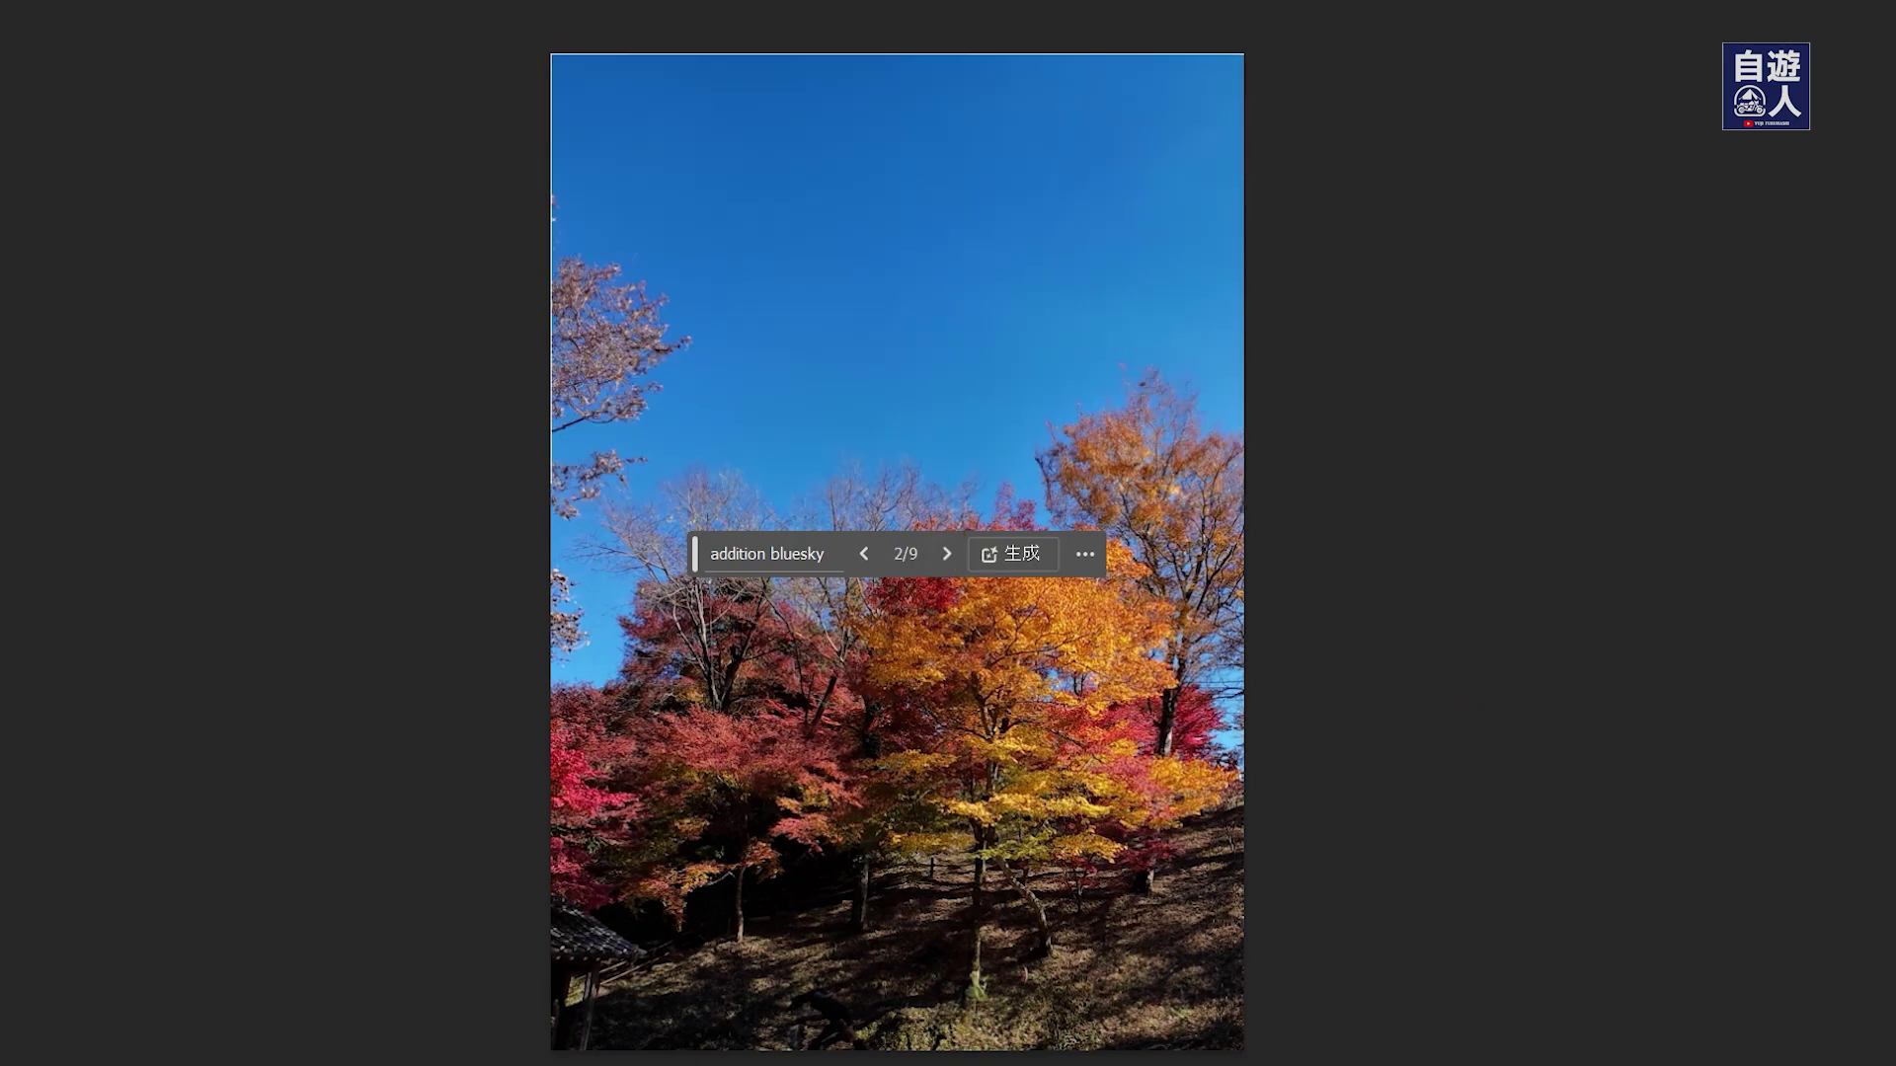